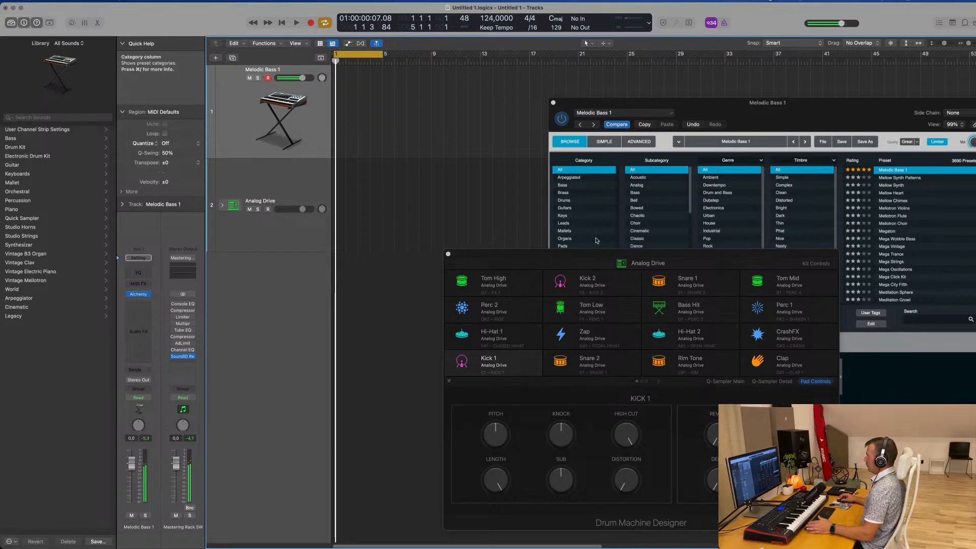
Select the Analog Drive track and expand its track stack to show the individual drum tracks.
drag(683, 254, 665, 235)
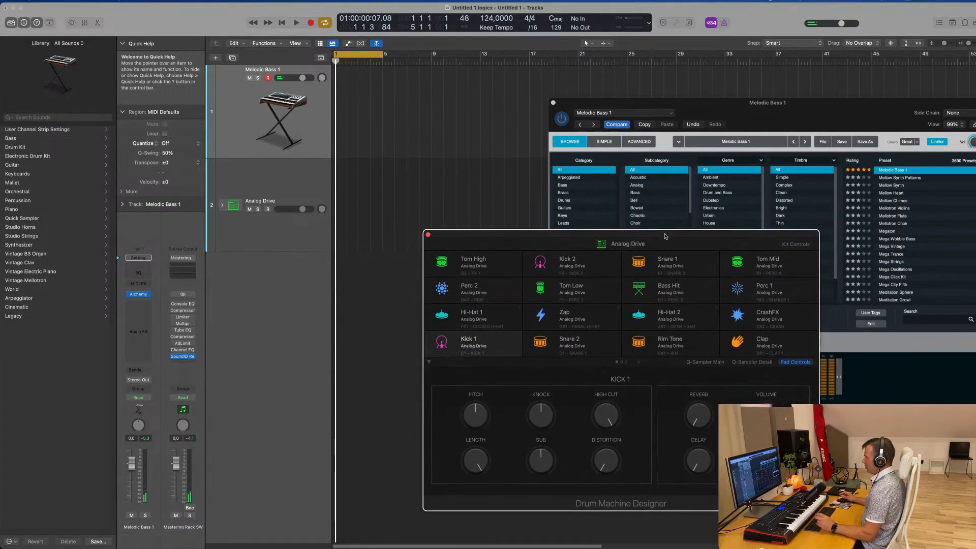
click(282, 187)
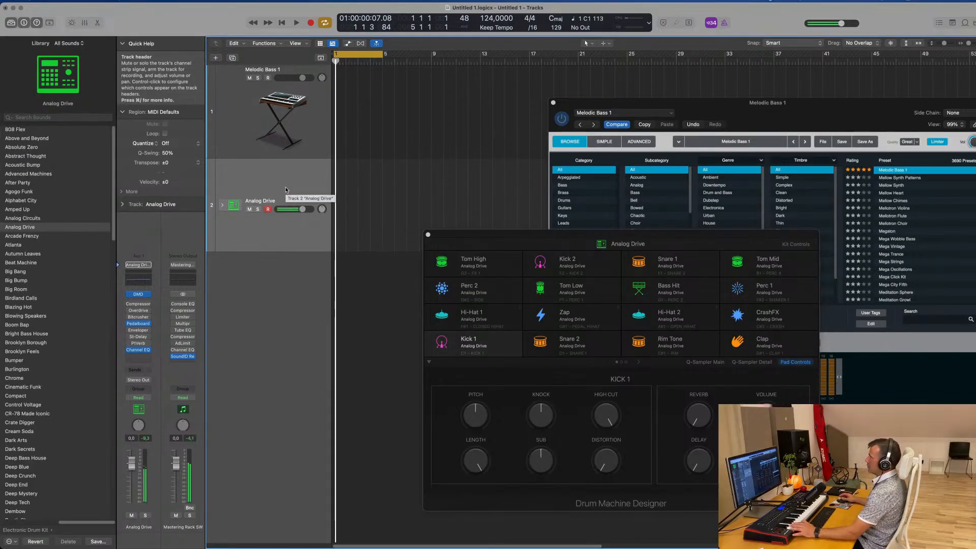
click(222, 206)
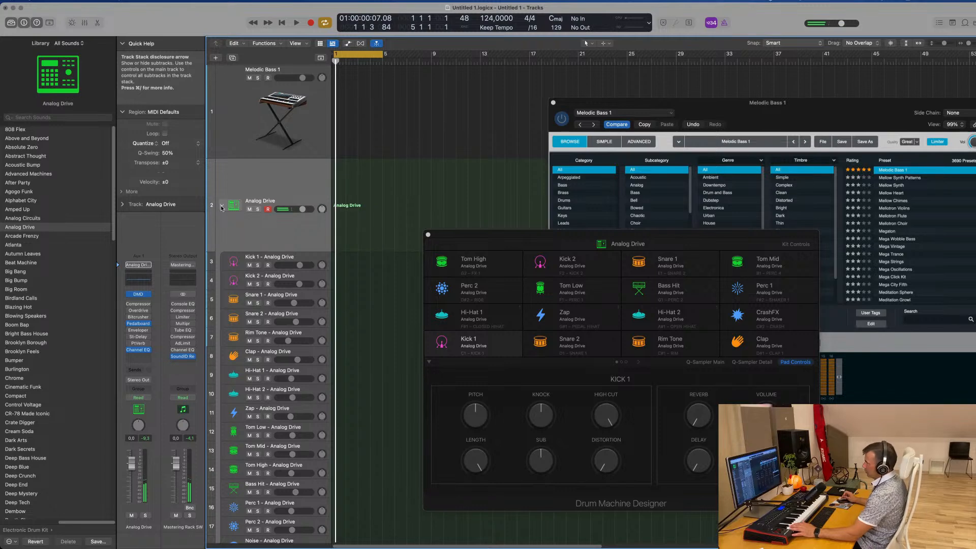
Extend the cycle range to end at bar 9 and record a short kick and snare pattern on the Analog Drive track.
scroll(222, 208, right, 1)
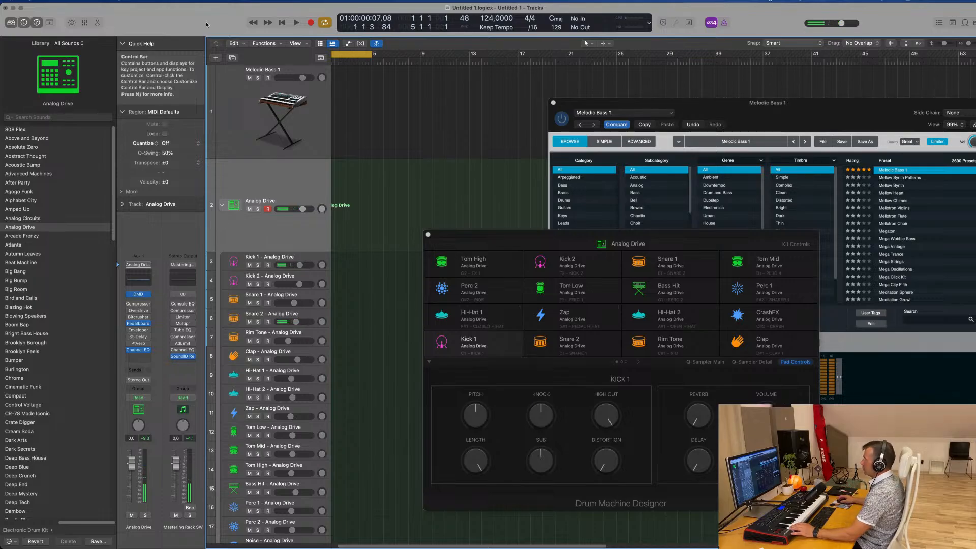
scroll(387, 61, left, 2)
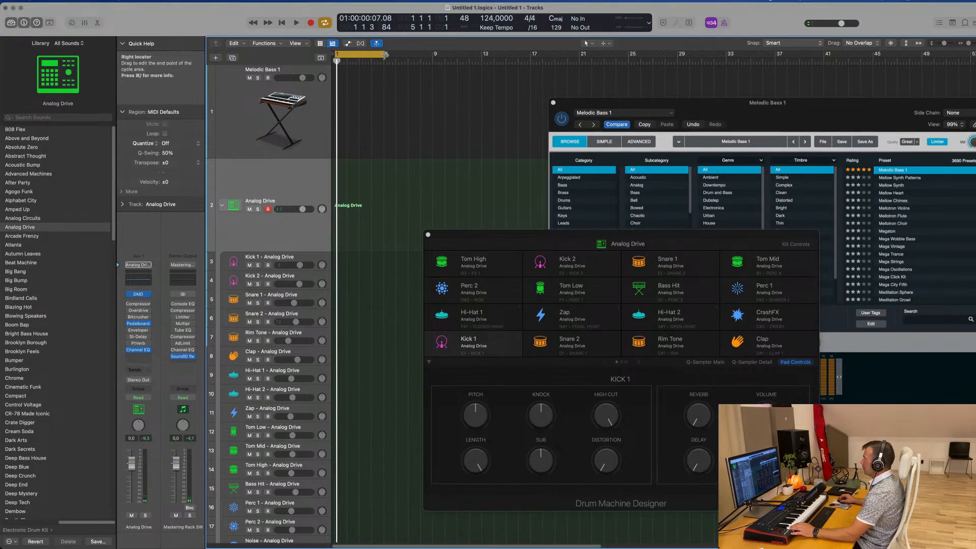
drag(385, 54, 431, 57)
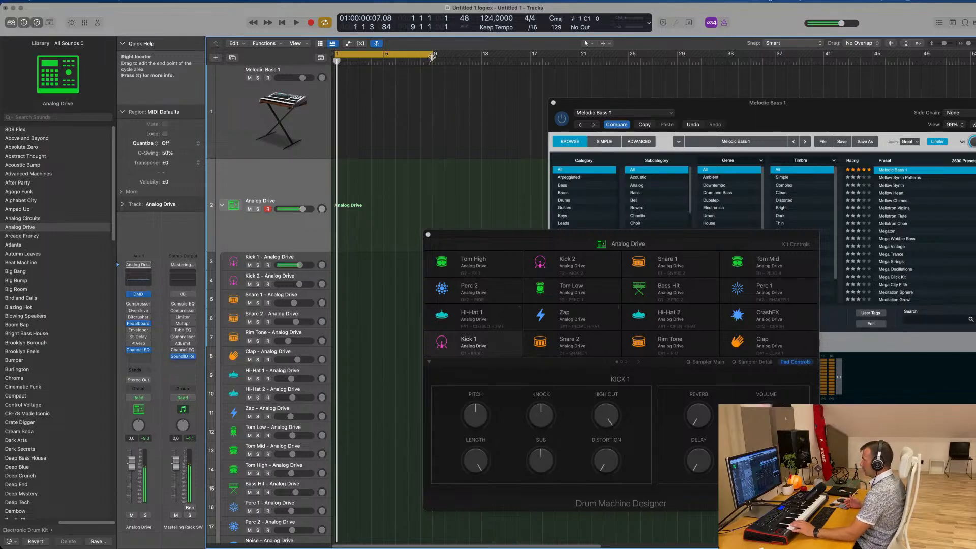
key(r)
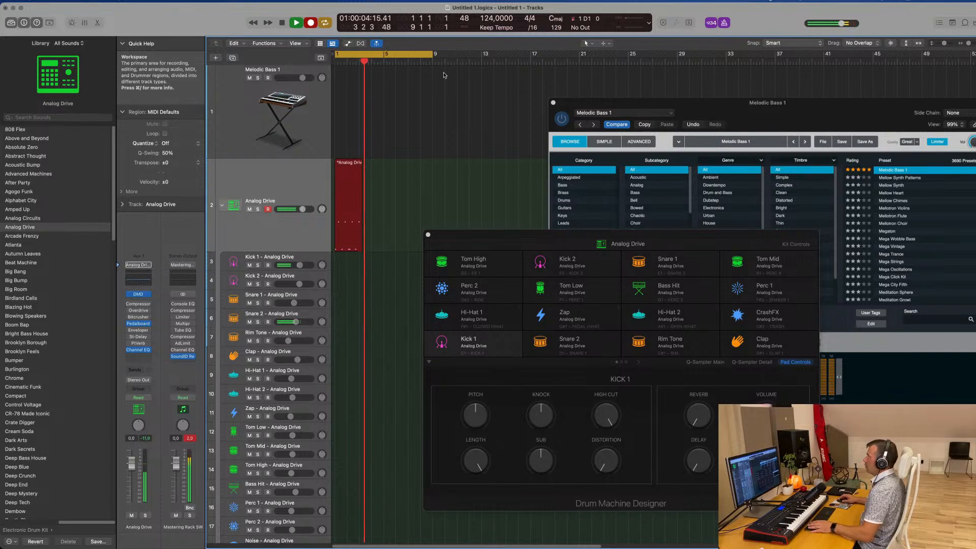
key(space)
Open the recorded Analog Drive region in the Piano Roll, quantize all its notes, and play back the pattern.
double_click(350, 162)
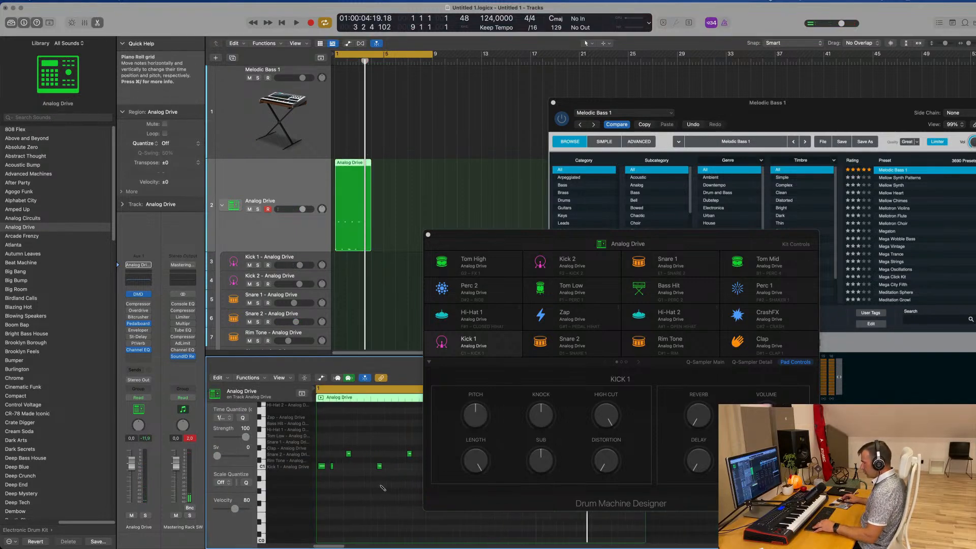
key(super+a)
key(q)
key(space)
scroll(356, 492, up, 3)
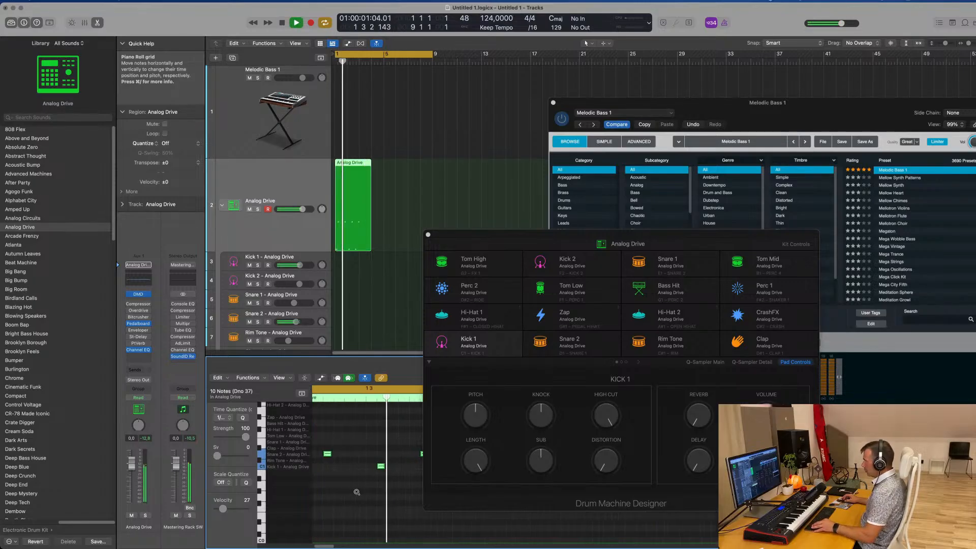
drag(549, 237, 790, 206)
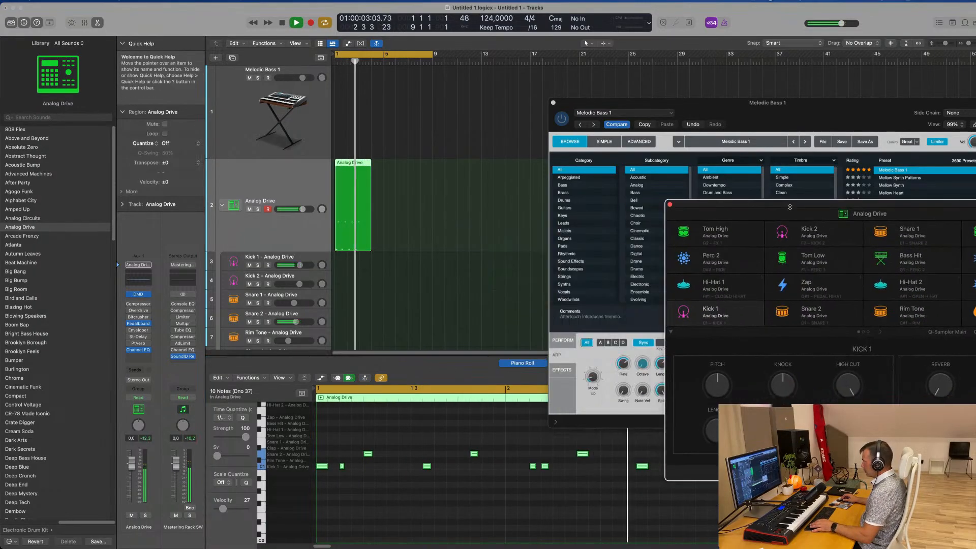
key(space)
Move the short second Kick 1 note to position 1 1 4 1, lengthen it to about 187 ticks, and audition it.
click(343, 467)
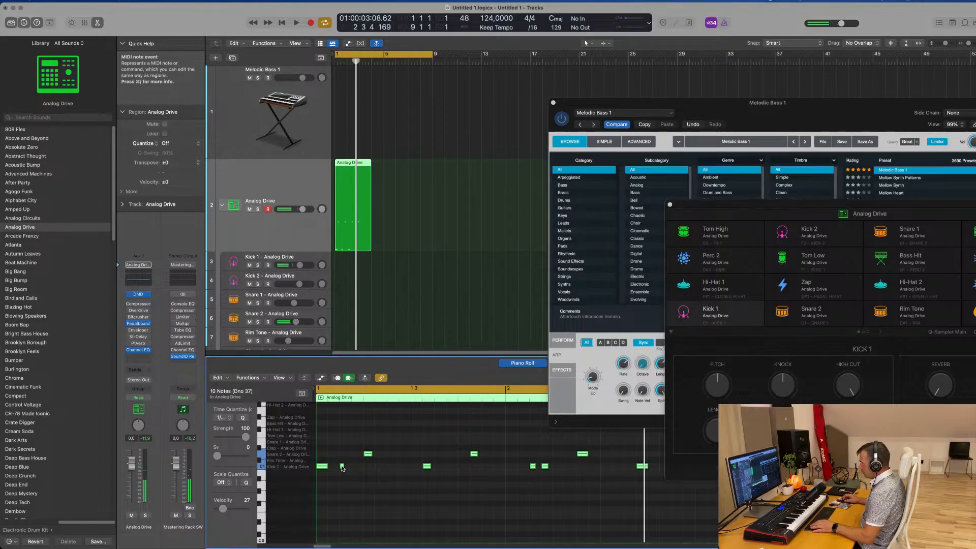
click(344, 468)
drag(342, 468, 355, 468)
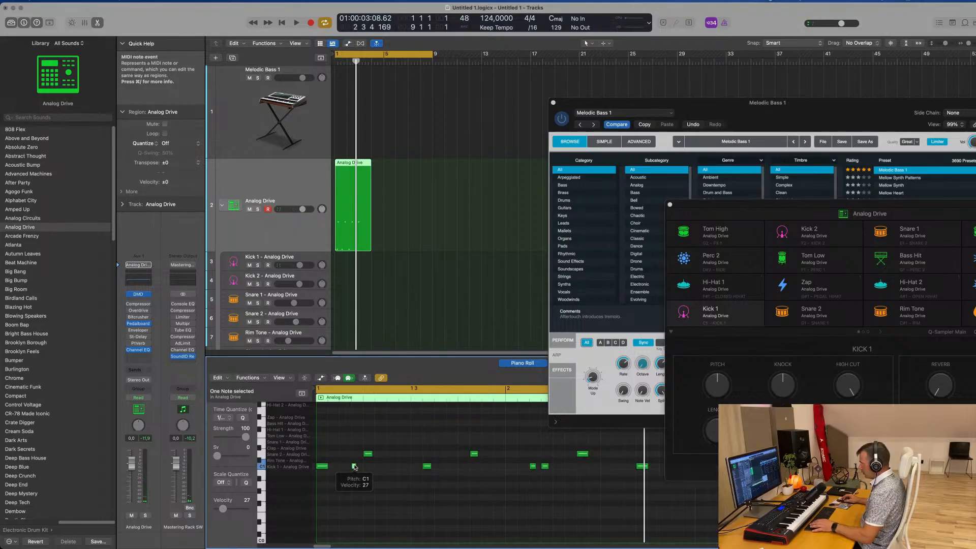
drag(355, 466, 356, 467)
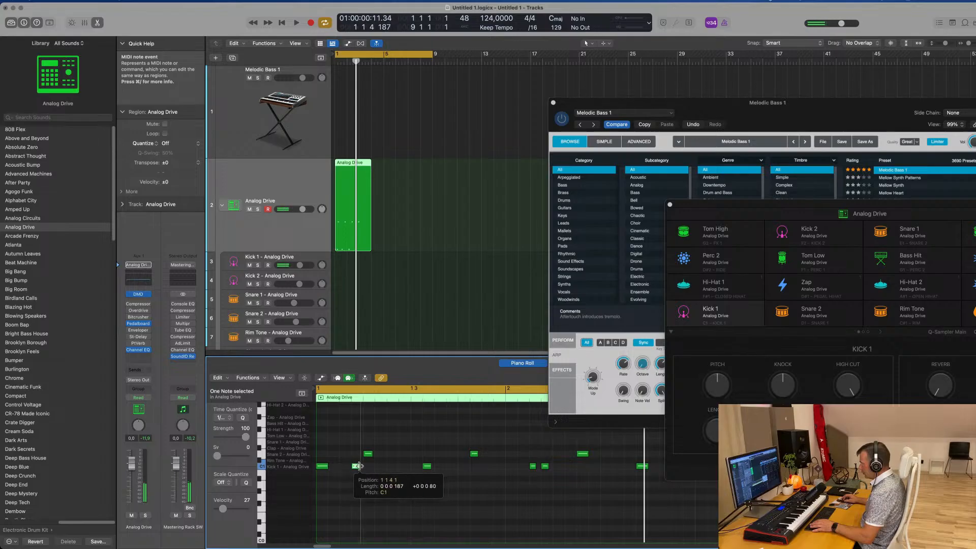
key(space)
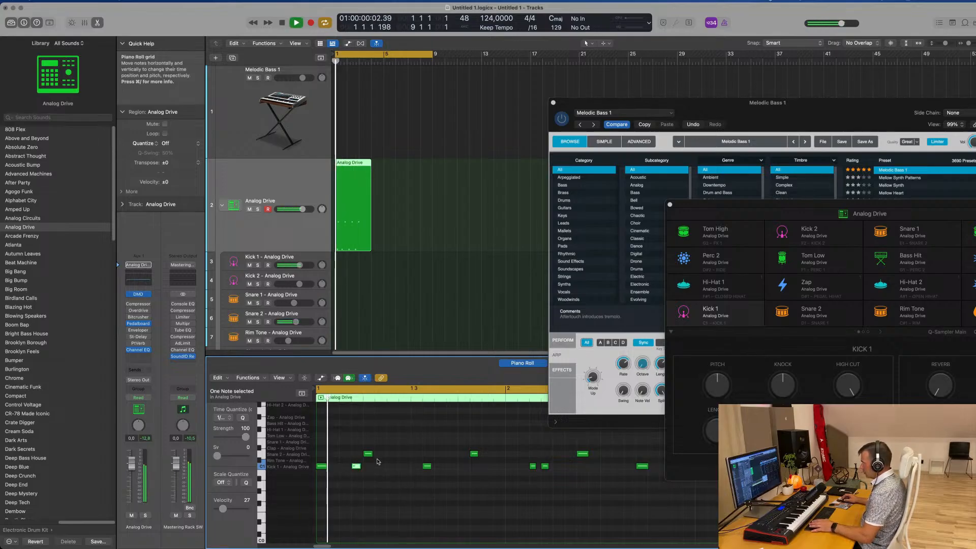
key(space)
Try the Piano Roll's Collapse Mode and automation display, comparing the occupied note lanes with the full drum list.
scroll(284, 463, down, 1)
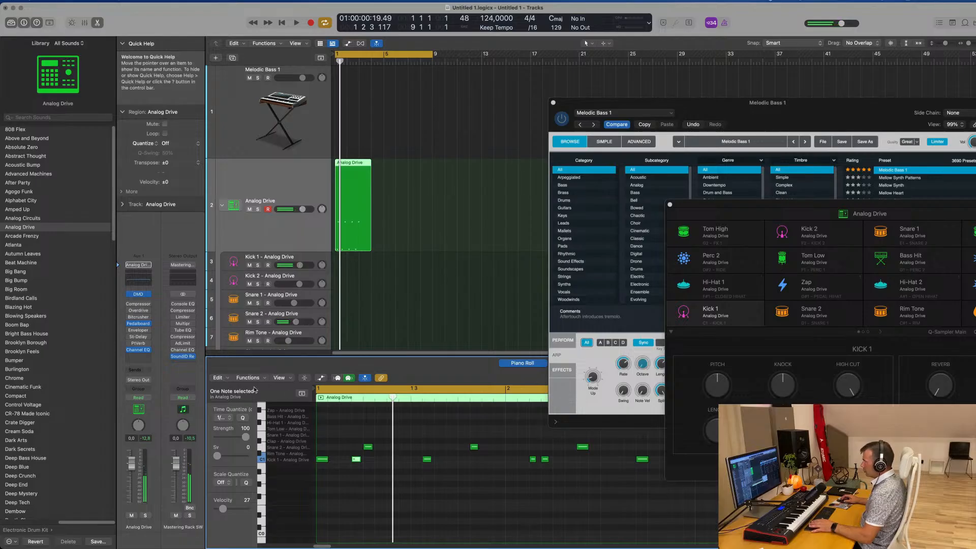
click(320, 378)
click(320, 378)
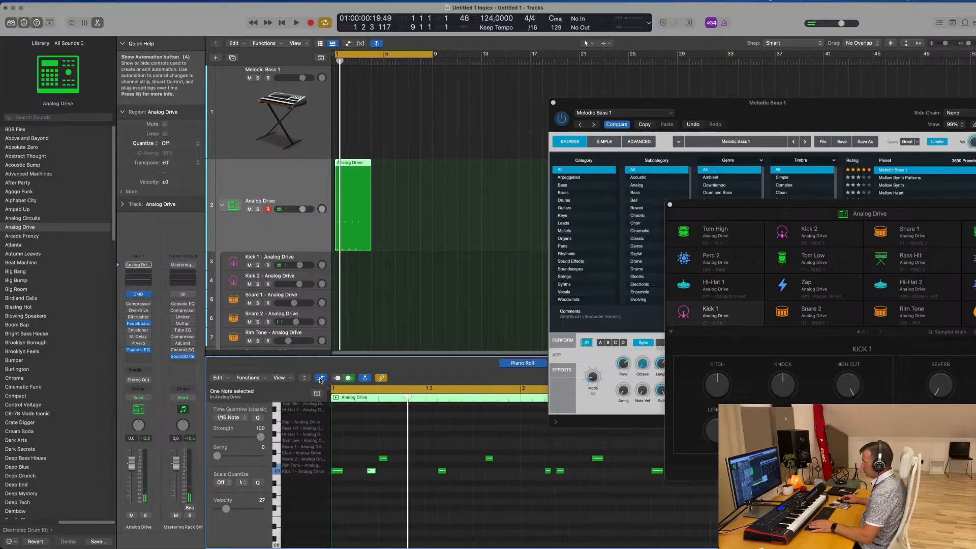
click(305, 378)
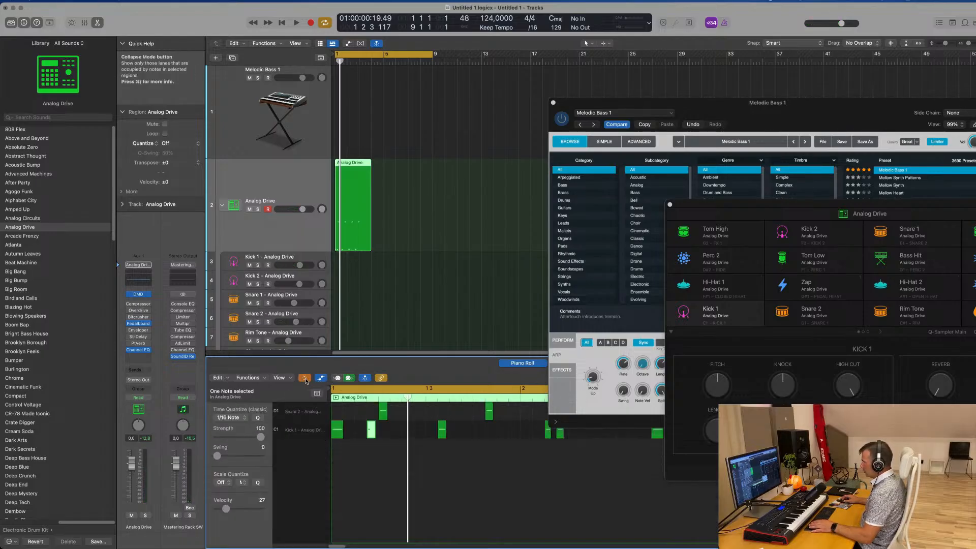
click(306, 378)
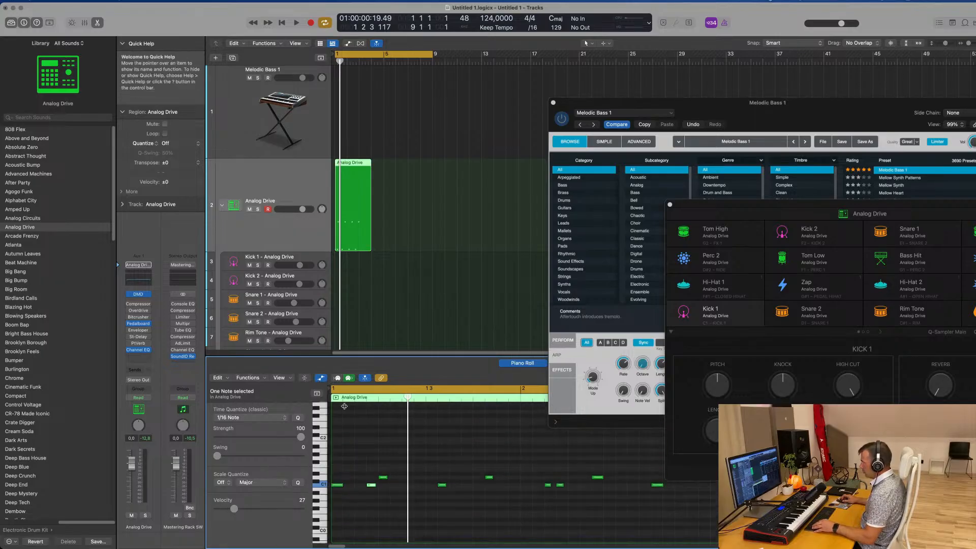
scroll(425, 467, up, 4)
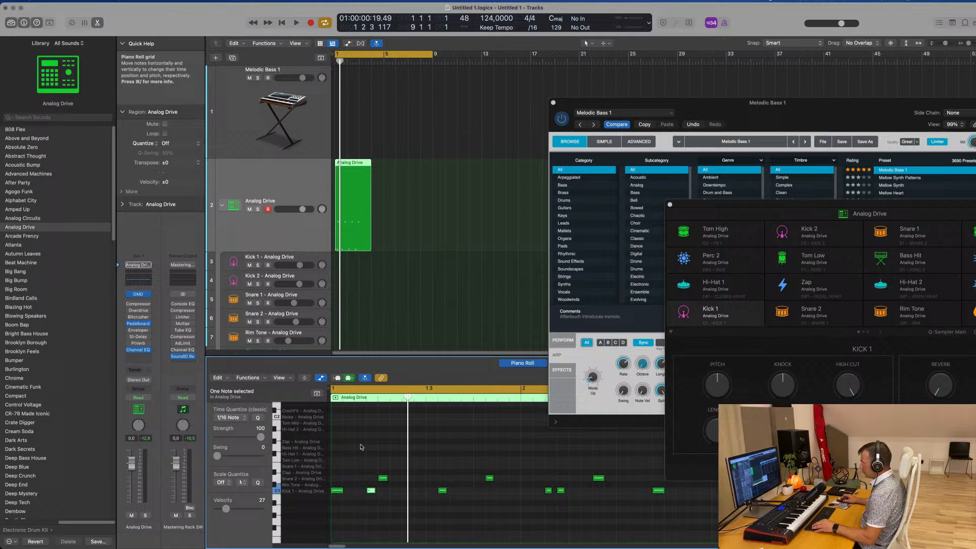
click(304, 379)
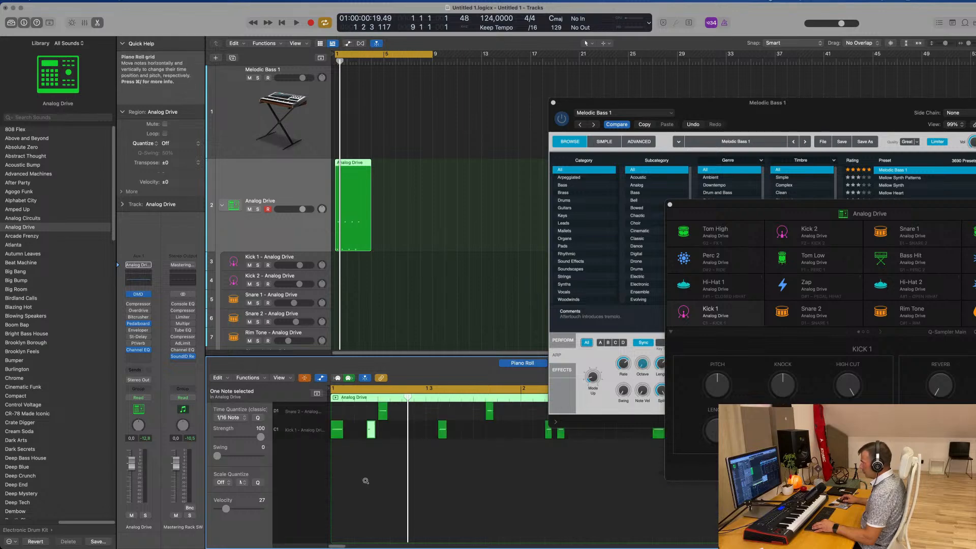
scroll(366, 480, down, 3)
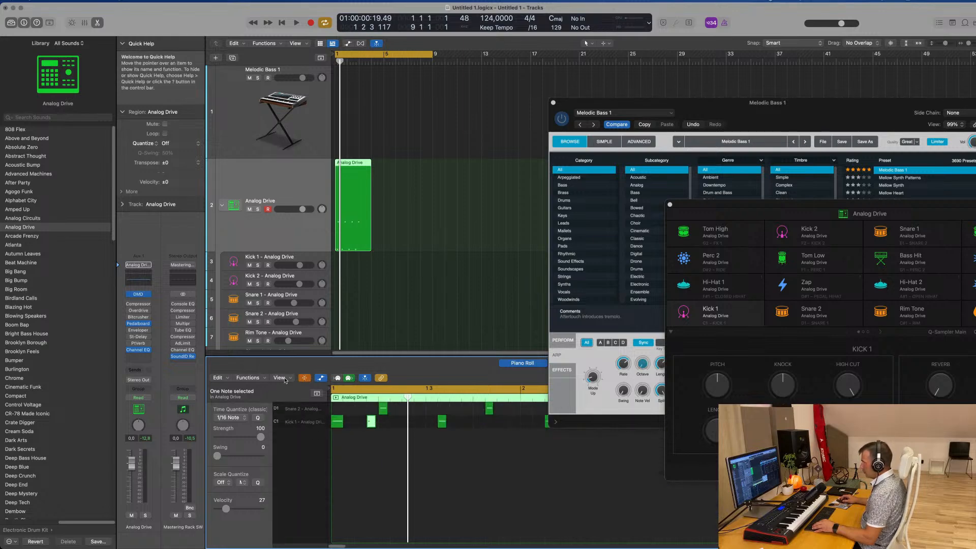
click(280, 377)
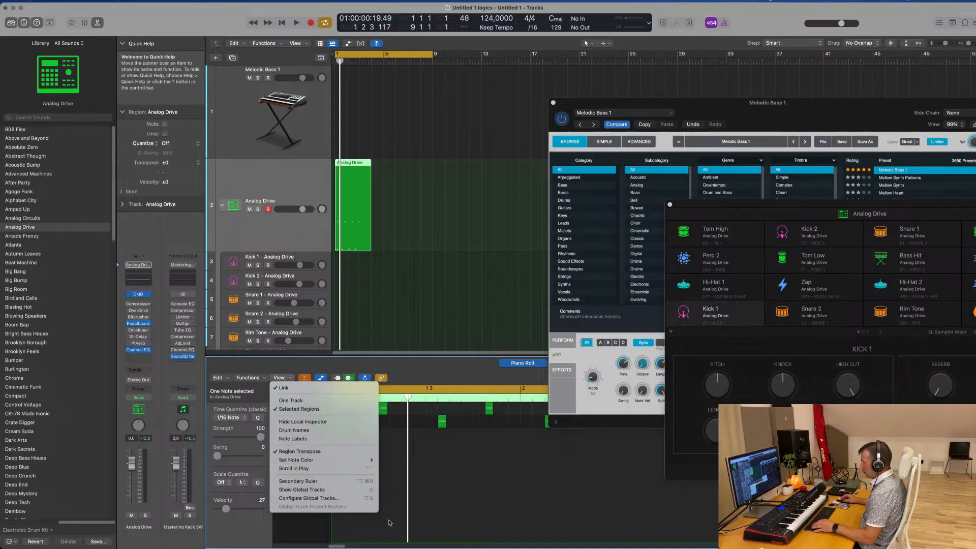
click(437, 444)
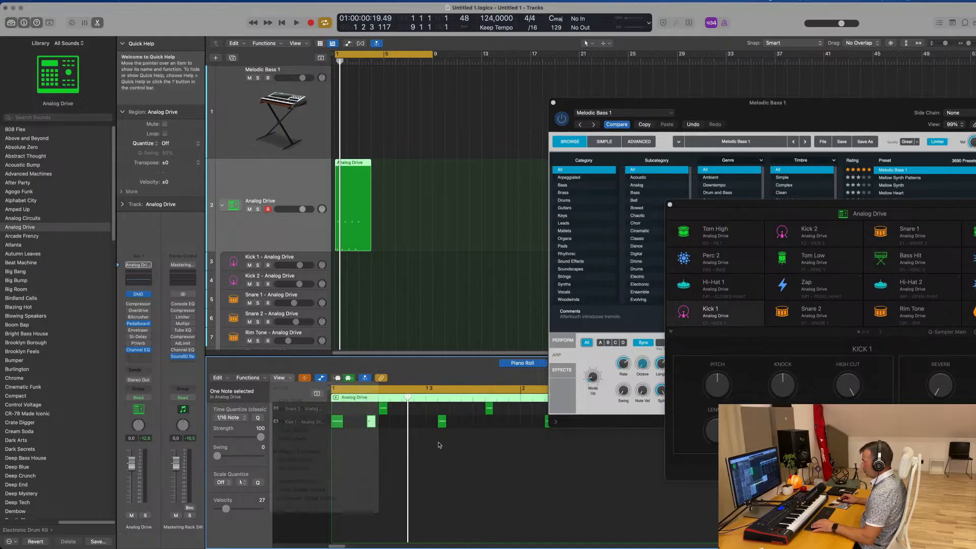
click(338, 380)
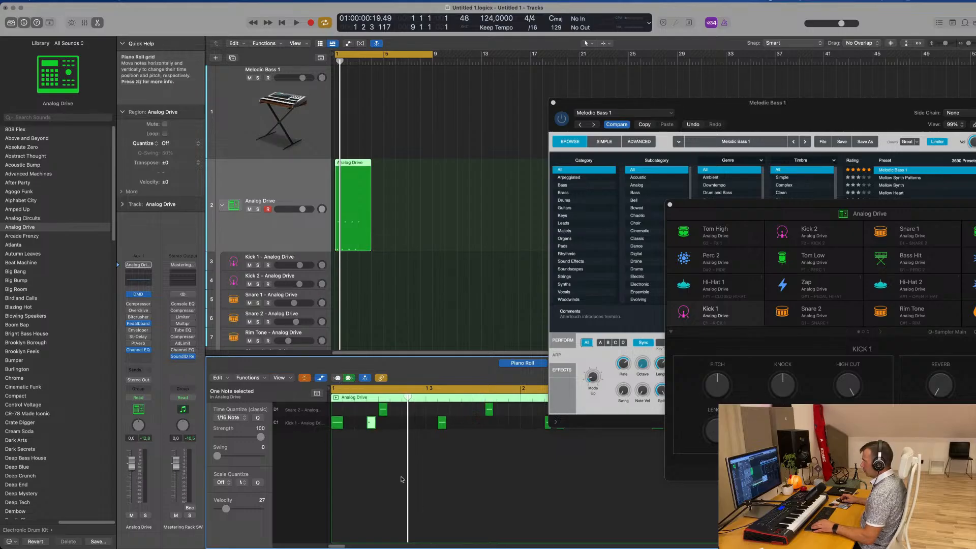
click(304, 379)
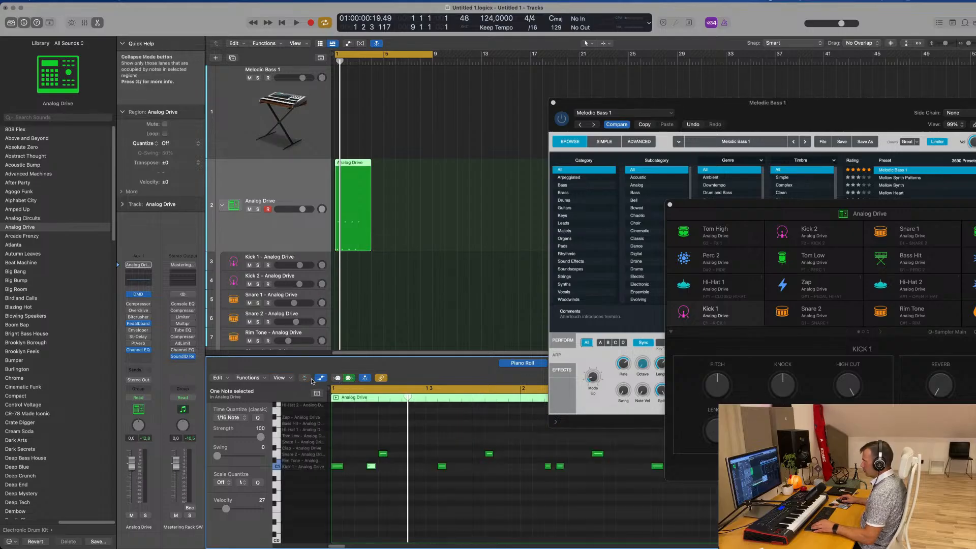
click(303, 379)
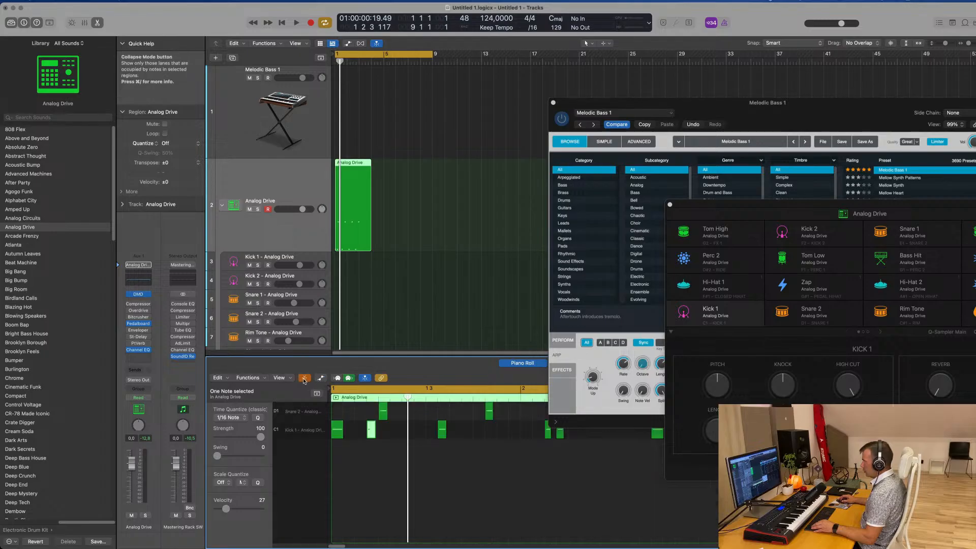
click(304, 379)
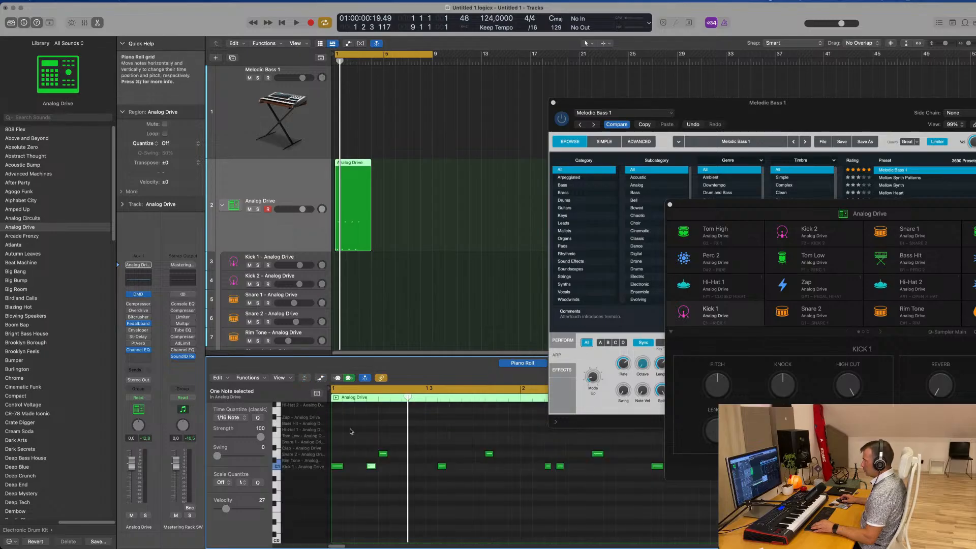
click(316, 394)
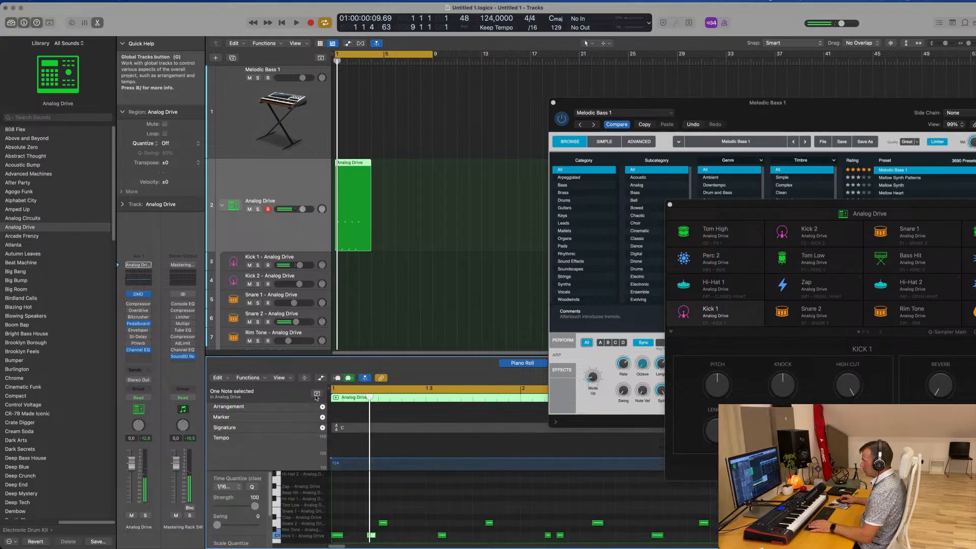
click(316, 395)
scroll(308, 505, down, 10)
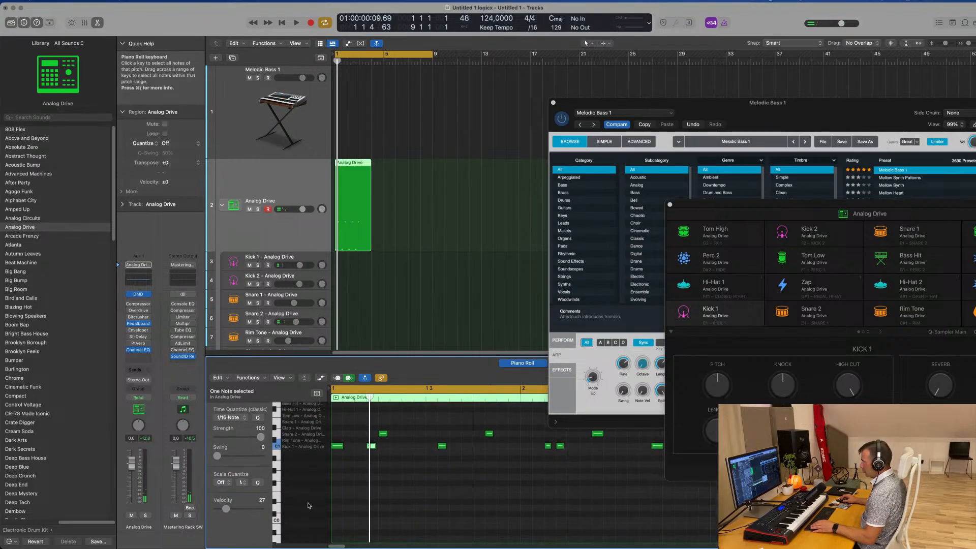
scroll(312, 488, up, 8)
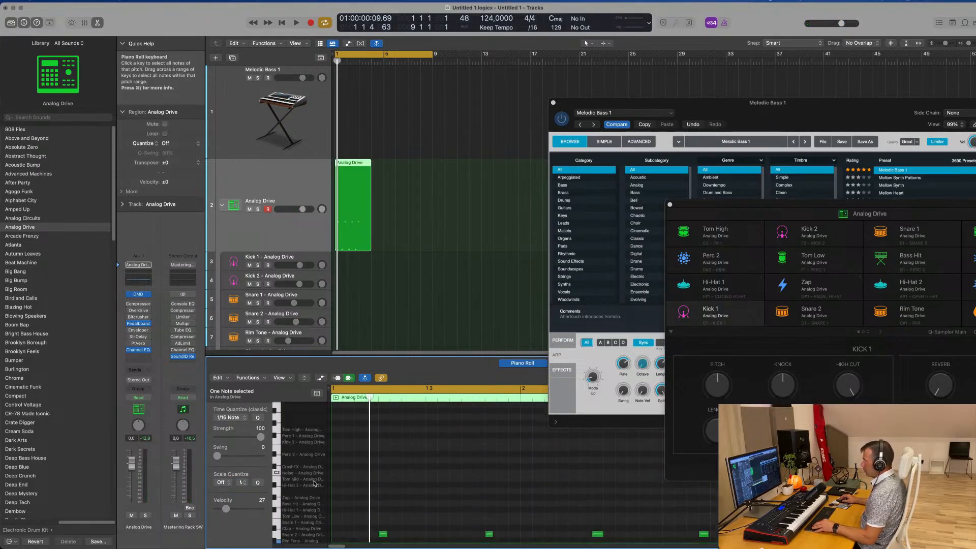
Play back the Analog Drive region and collapse the Piano Roll to only the Snare 2 and Kick 1 lanes.
key(space)
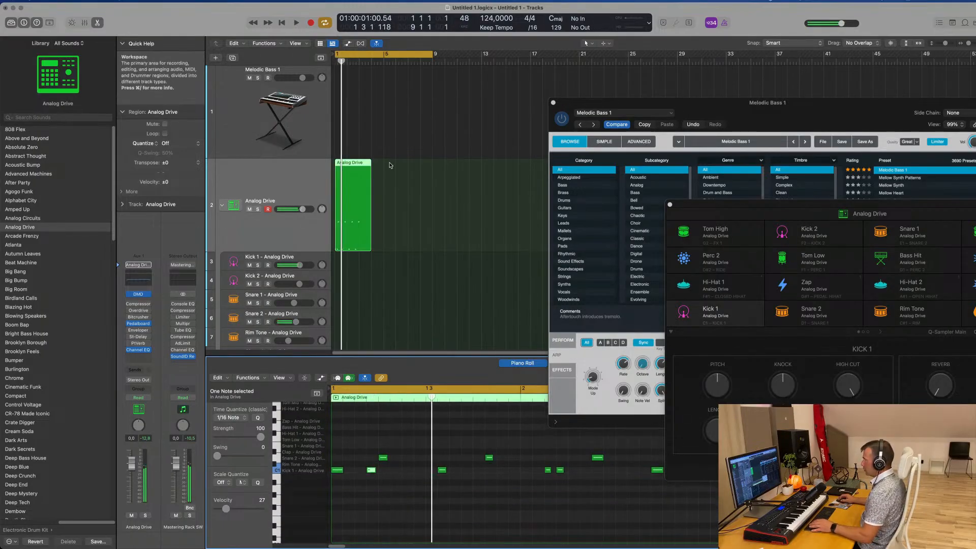
click(385, 335)
key(space)
click(368, 163)
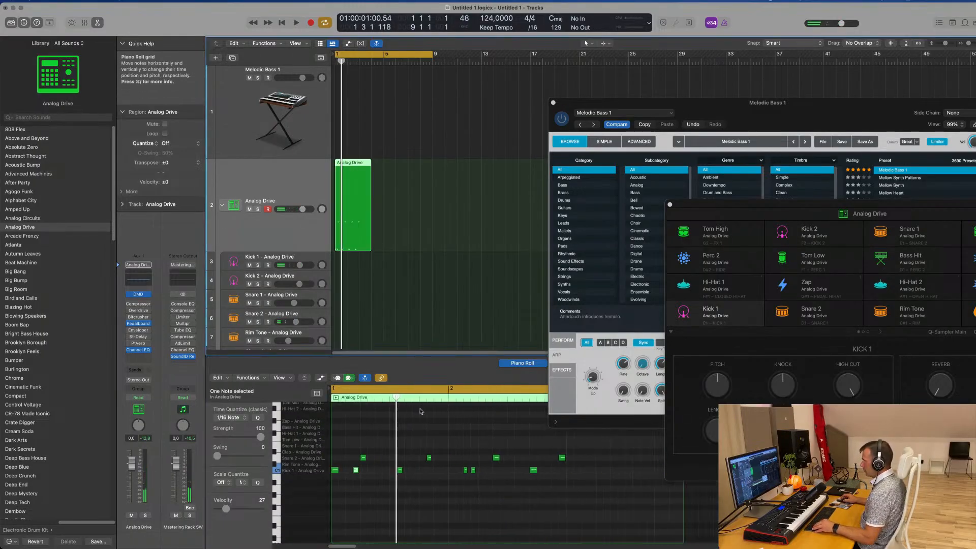
key(space)
scroll(363, 456, up, 5)
scroll(367, 458, left, 3)
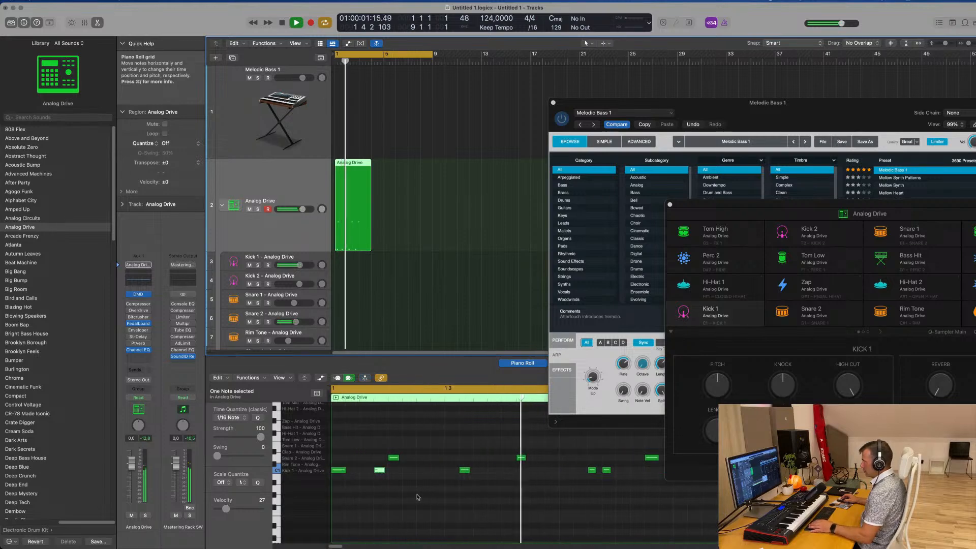
key(space)
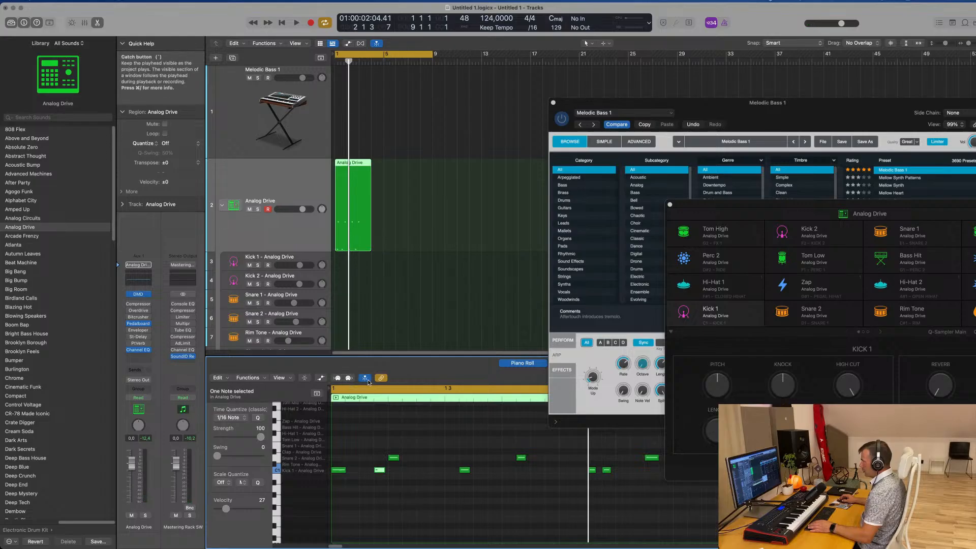
click(304, 378)
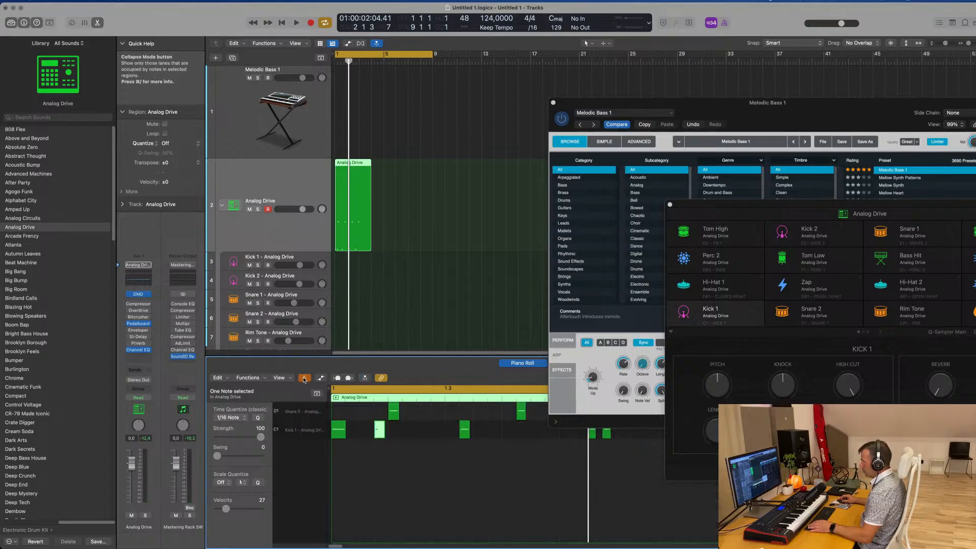
Show the global tracks and the Automation/MIDI area in the Piano Roll, and turn off Collapse Mode.
click(279, 378)
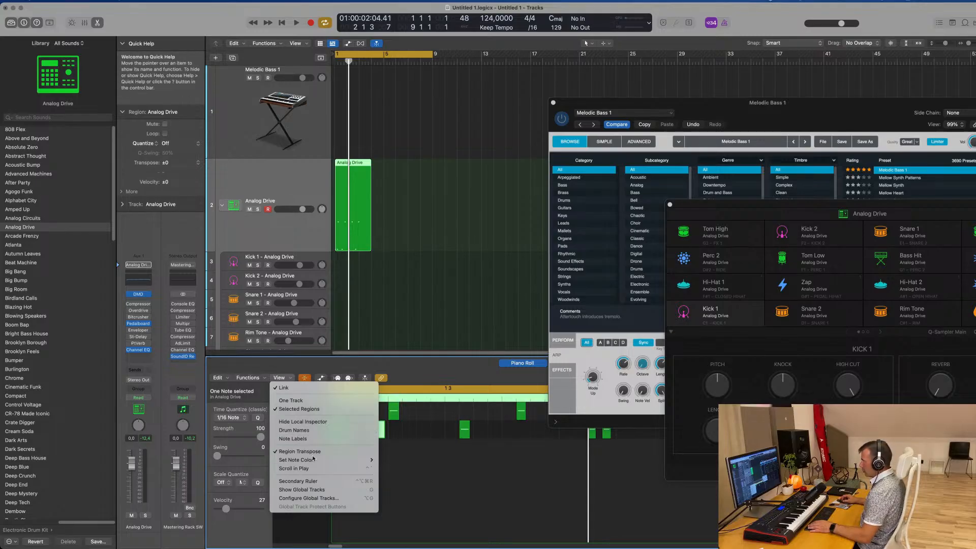
click(300, 430)
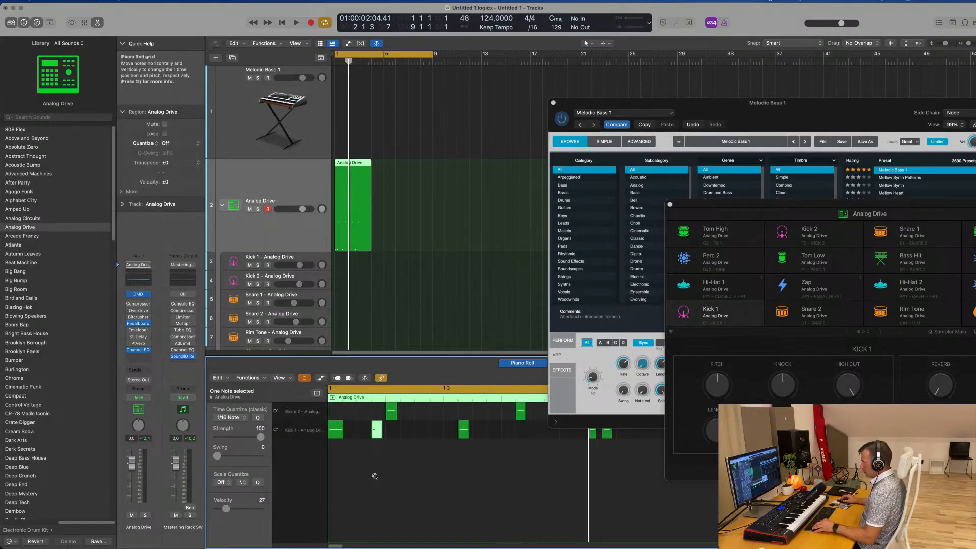
click(316, 394)
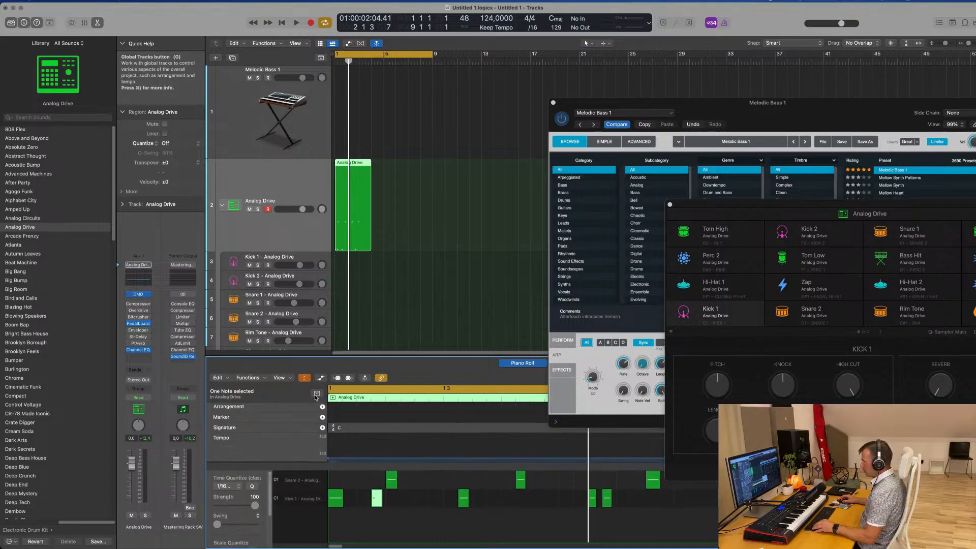
click(320, 377)
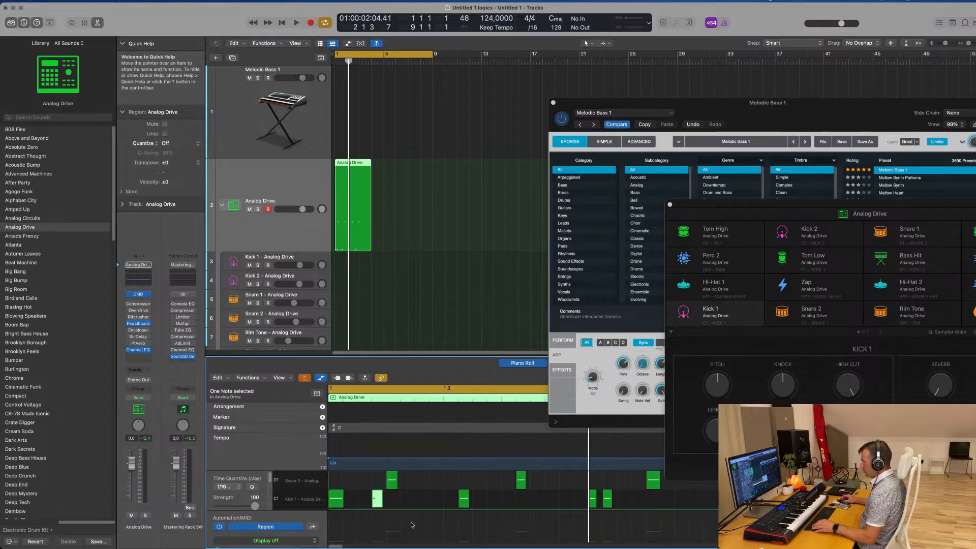
click(304, 378)
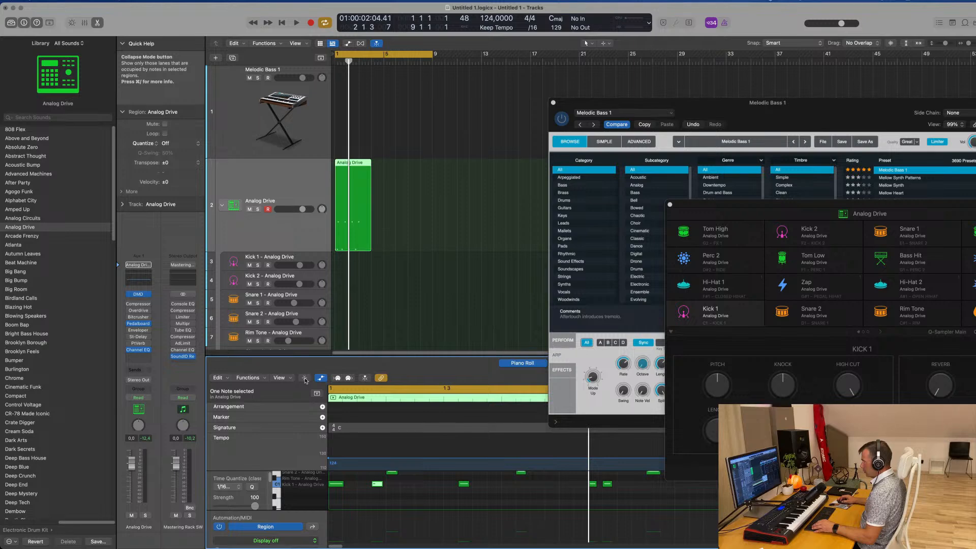
click(321, 378)
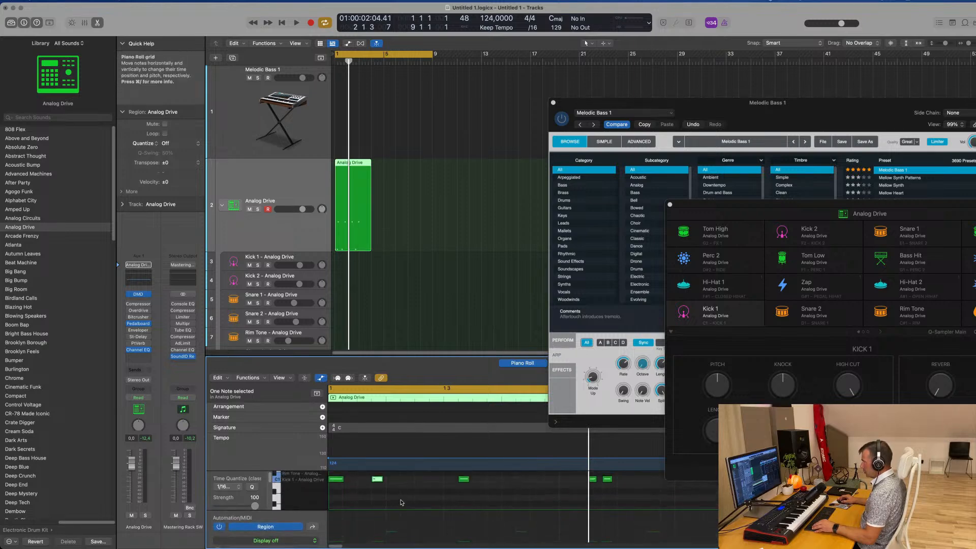
Enlarge the Piano Roll editor and audition the second Kick 1 note and the first Snare 2 note.
click(378, 479)
scroll(374, 531, down, 2)
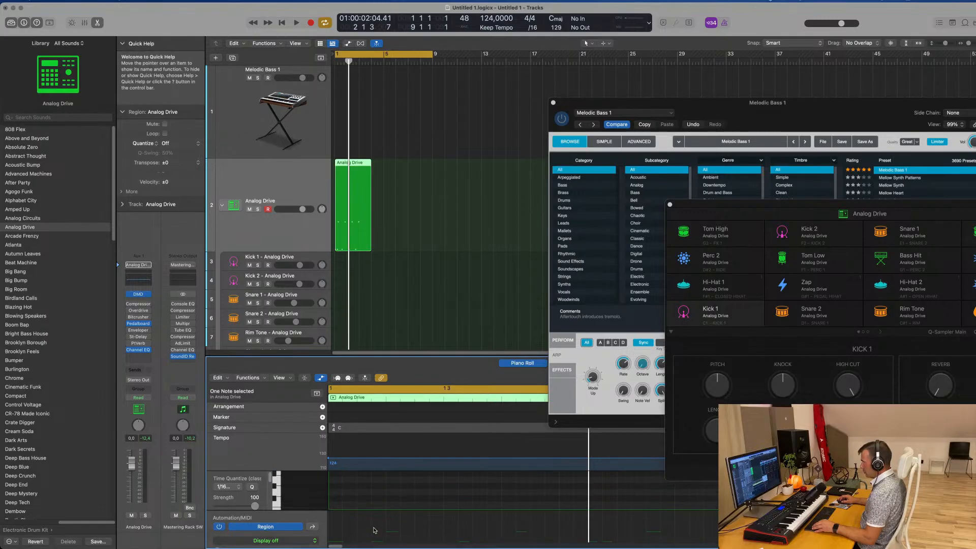
click(378, 541)
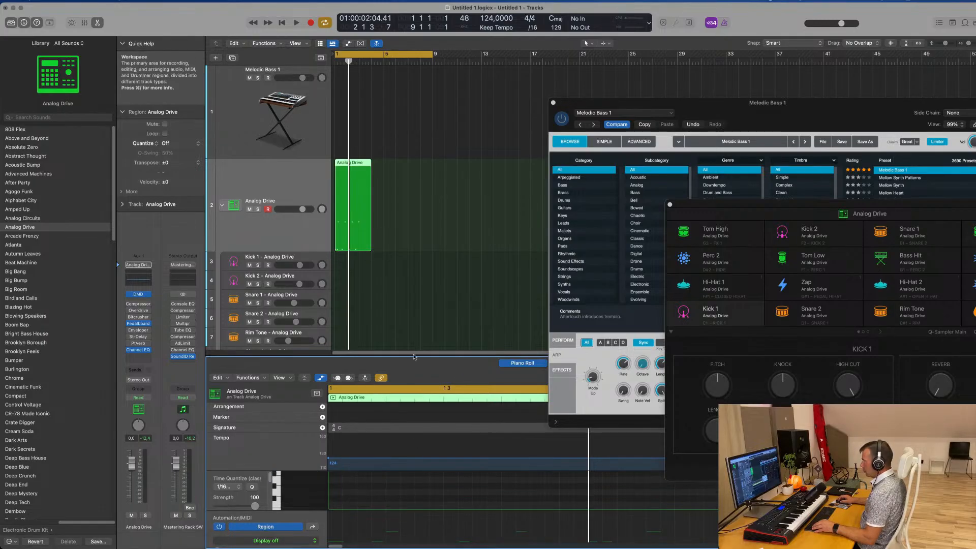
drag(414, 356, 412, 211)
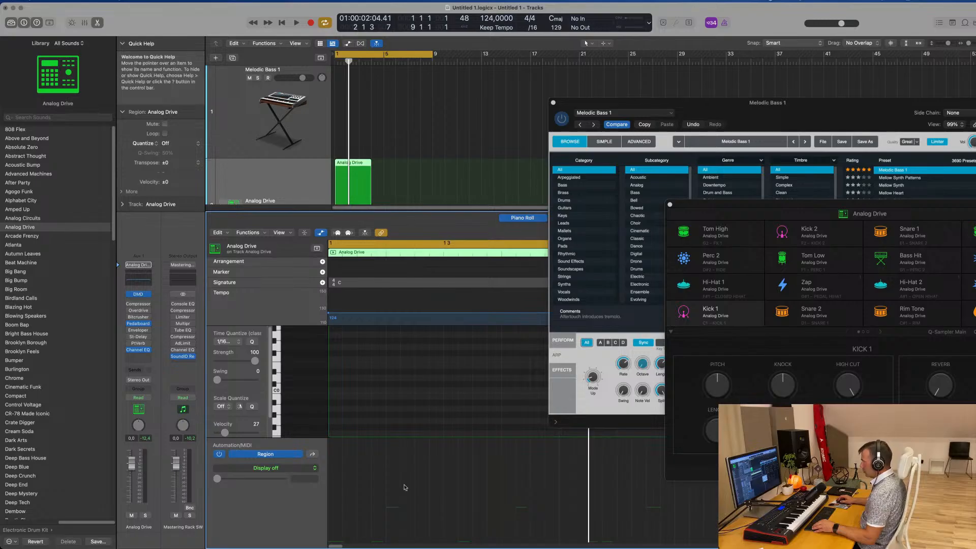
click(377, 346)
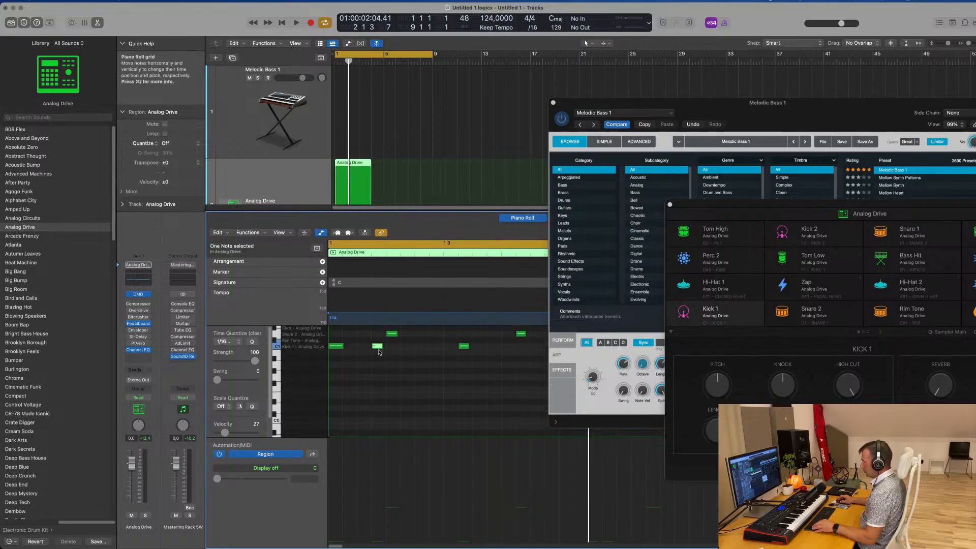
click(391, 334)
Play back the Analog Drive pattern and view all of its kick and snare notes across the bars.
key(space)
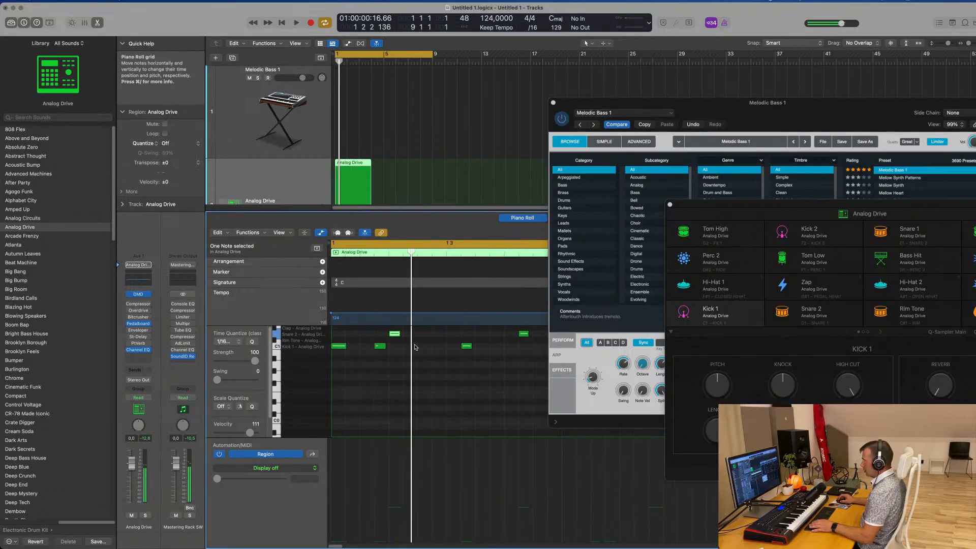
scroll(403, 156, down, 2)
scroll(399, 152, down, 4)
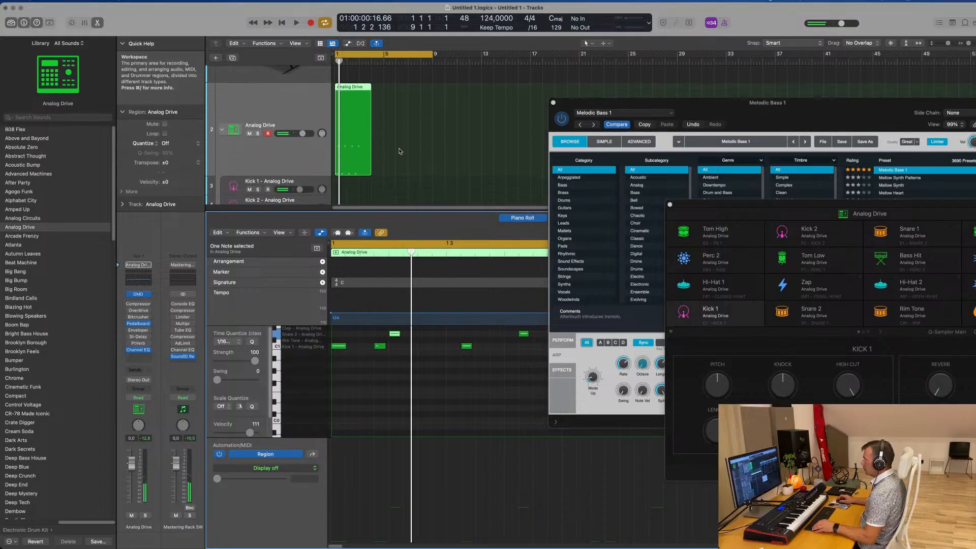
key(space)
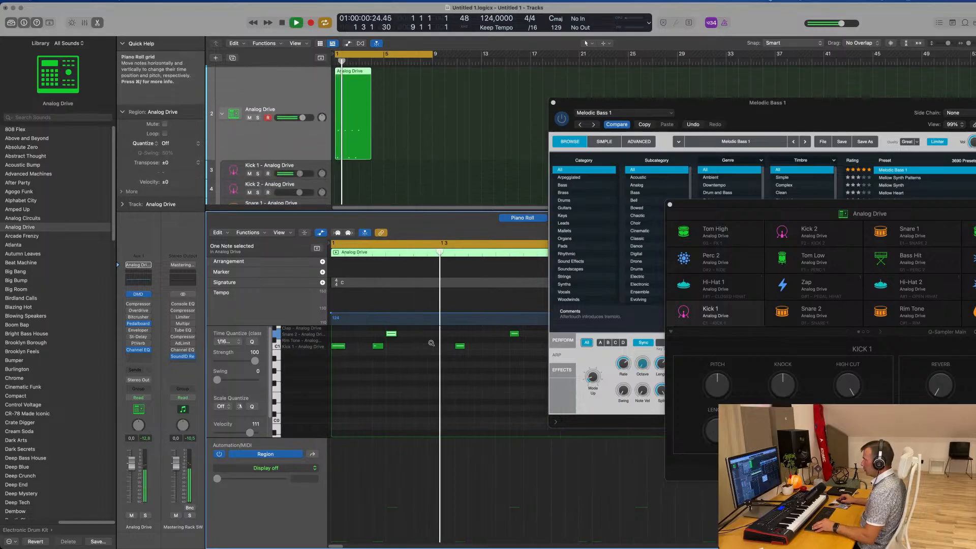
scroll(457, 354, down, 4)
scroll(443, 355, down, 1)
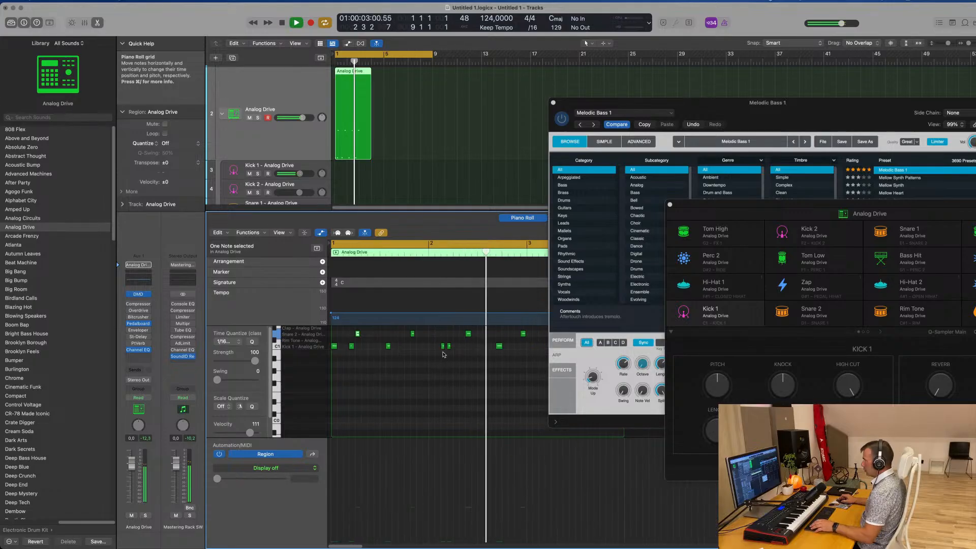
Move the first Kick 1 note in bar 2 about a sixteenth earlier and play back the pattern.
key(space)
click(443, 351)
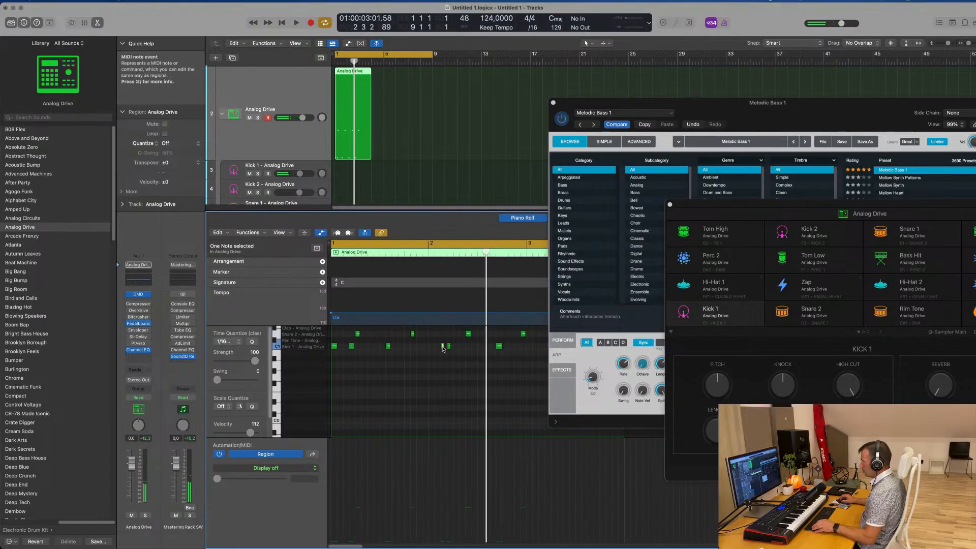
drag(442, 347, 436, 349)
key(space)
scroll(435, 359, up, 1)
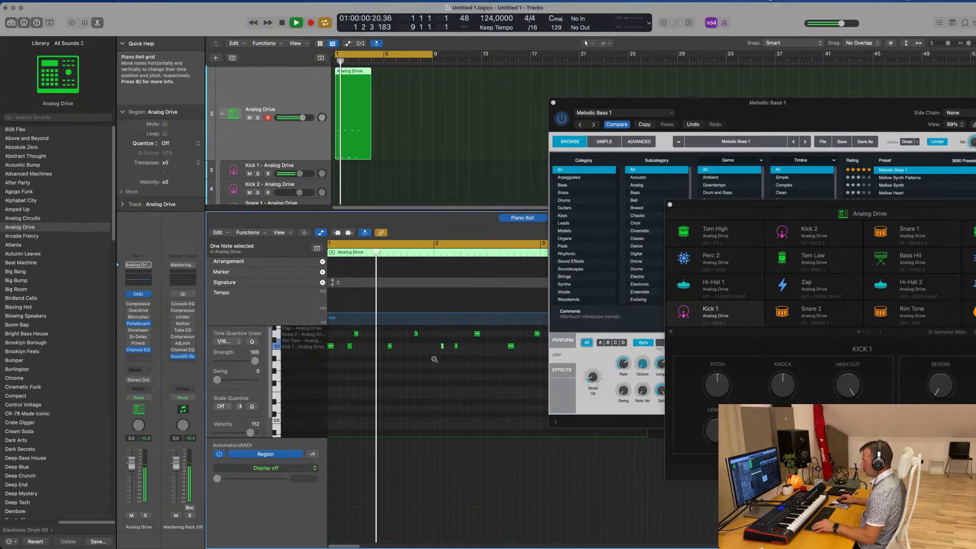
scroll(434, 359, down, 2)
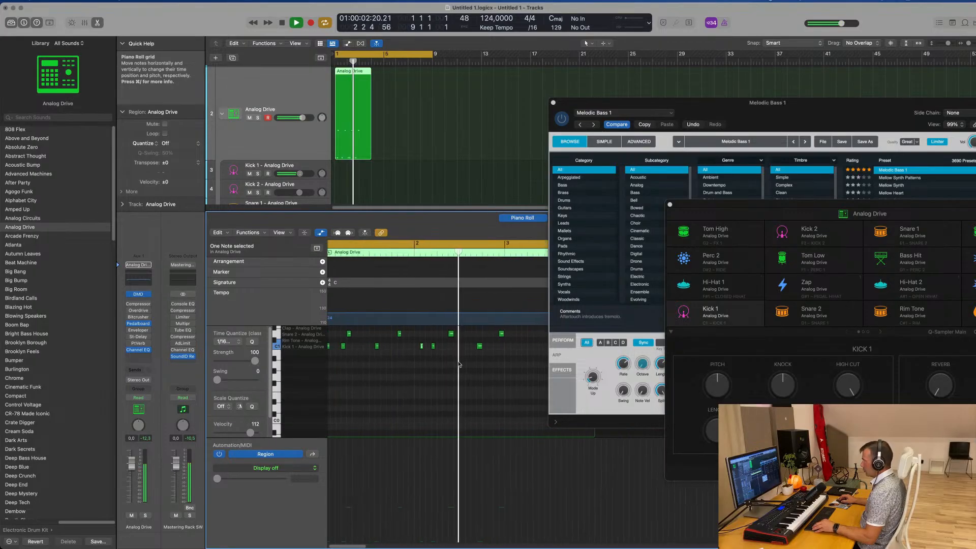
key(space)
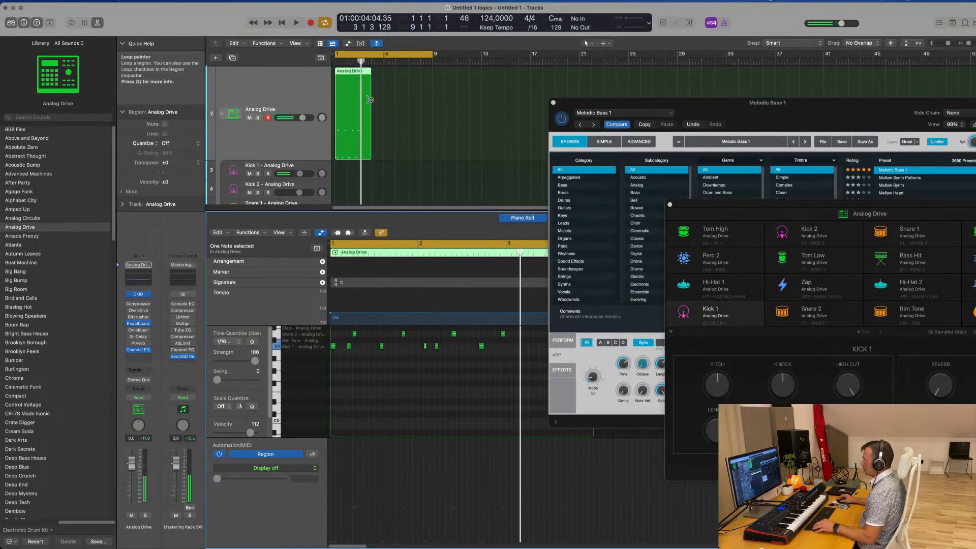
Split the Analog Drive region at bar 3 and delete the part after it.
scroll(370, 100, up, 5)
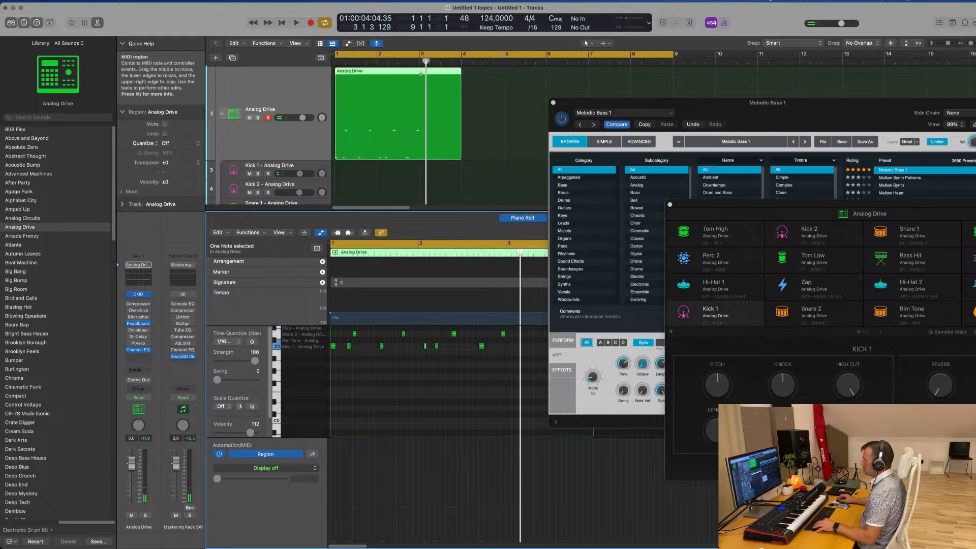
super+double_click(420, 73)
key(Delete)
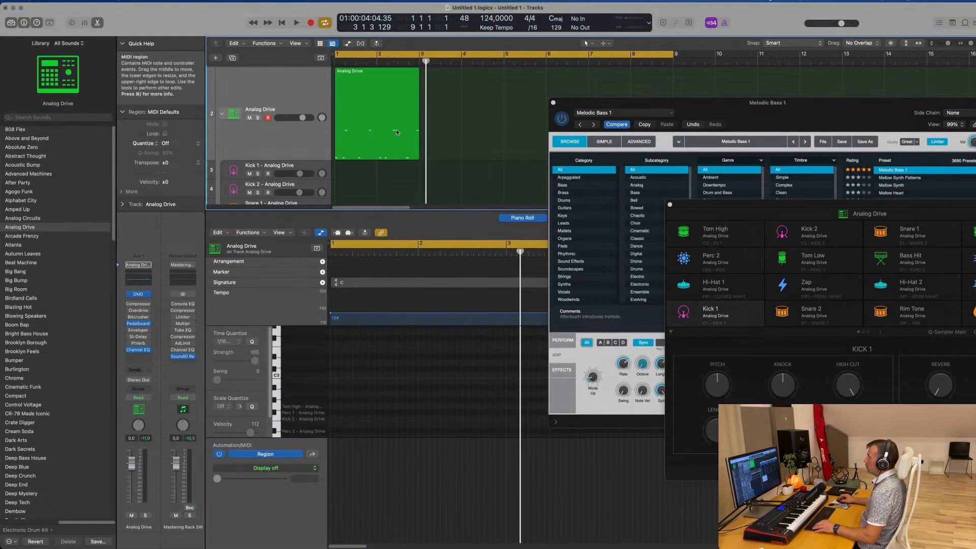
Make room for the drum subtracks and copy the Analog Drive region onto the Kick 1 track.
key(super+Up)
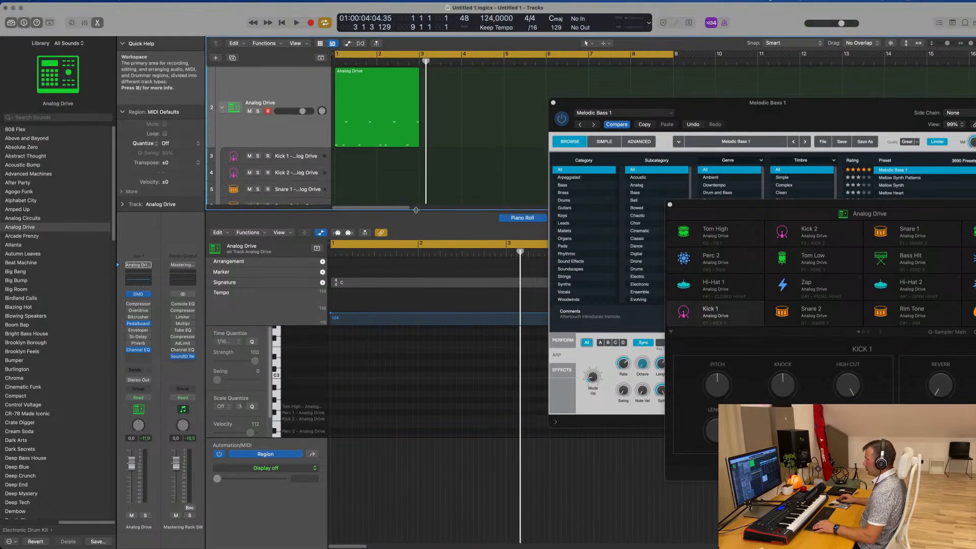
drag(415, 210, 415, 407)
click(364, 96)
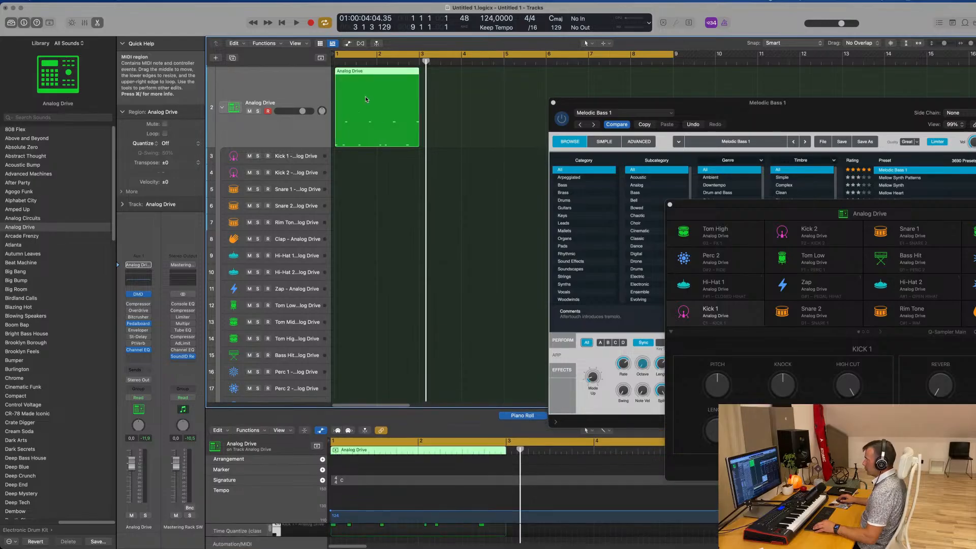
drag(365, 96, 369, 168)
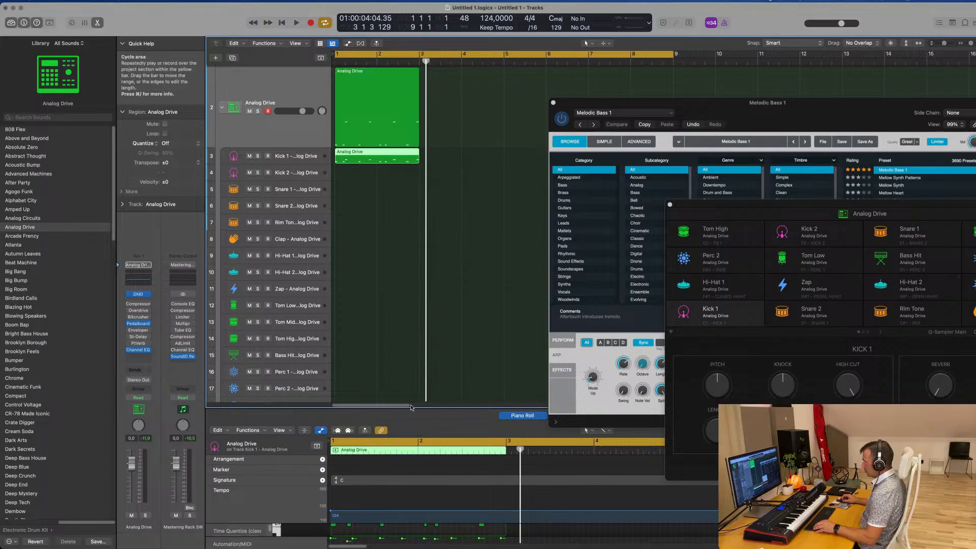
Delete all snare notes from the Kick 1 track's region in the Piano Roll and play it back.
drag(412, 408, 412, 294)
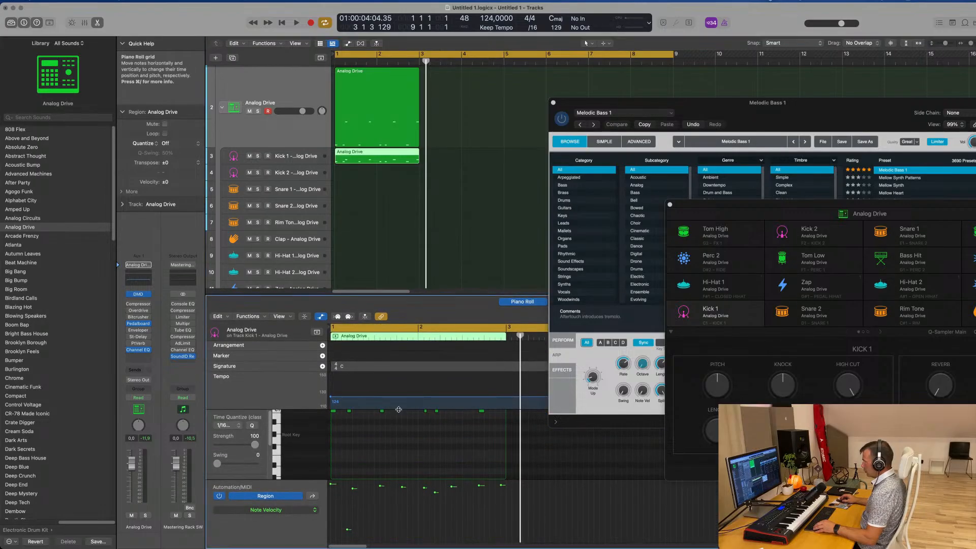
drag(352, 415, 508, 436)
key(Delete)
key(space)
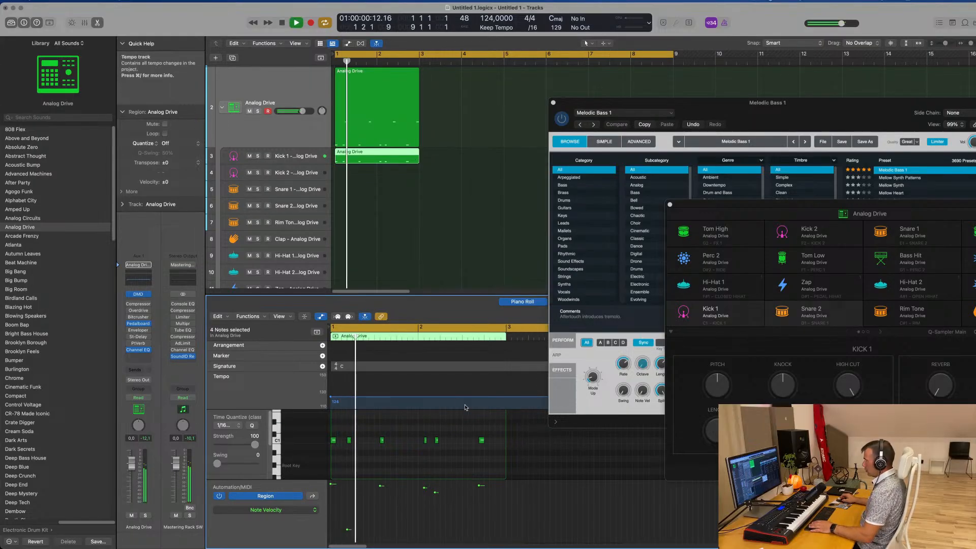
key(space)
Copy the main Analog Drive region onto the Snare 1 track and leave only its snare notes.
click(394, 145)
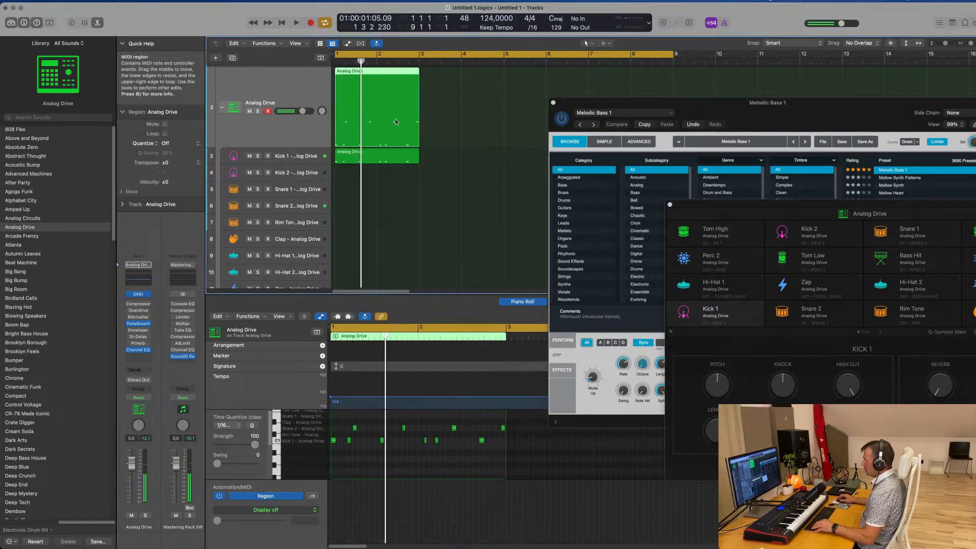
drag(395, 122, 396, 189)
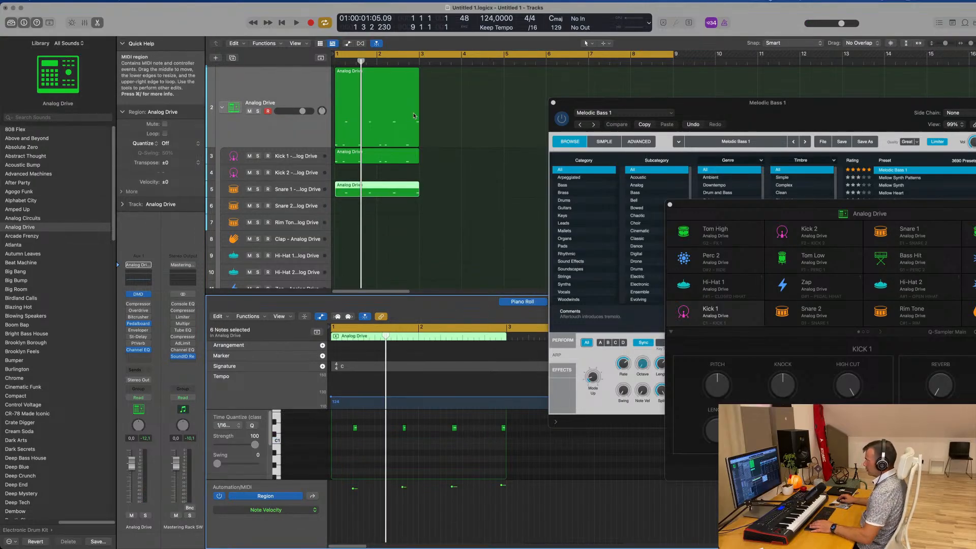
Delete the original region from the main Analog Drive track and play back the separate kick and snare regions.
click(380, 96)
key(Delete)
click(381, 156)
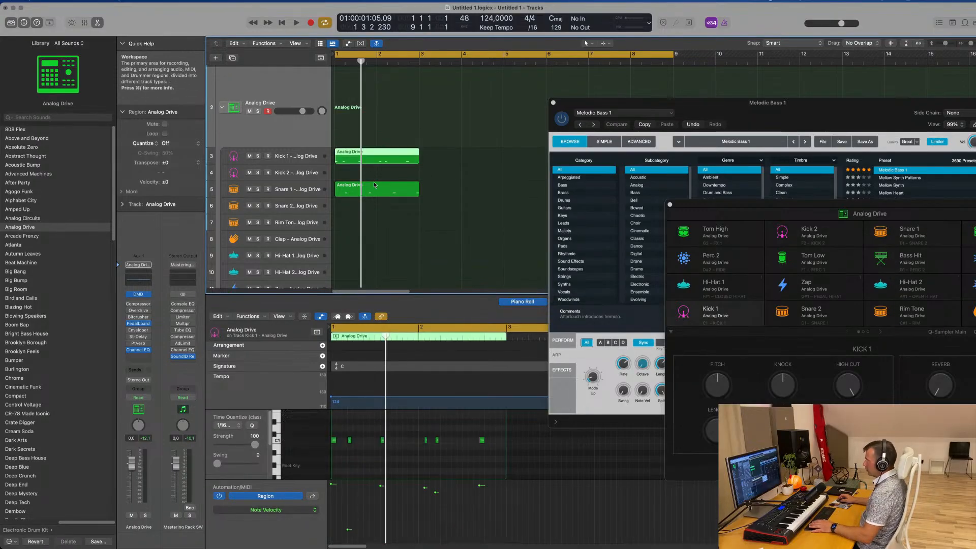
key(space)
ctrl+alt+click(386, 458)
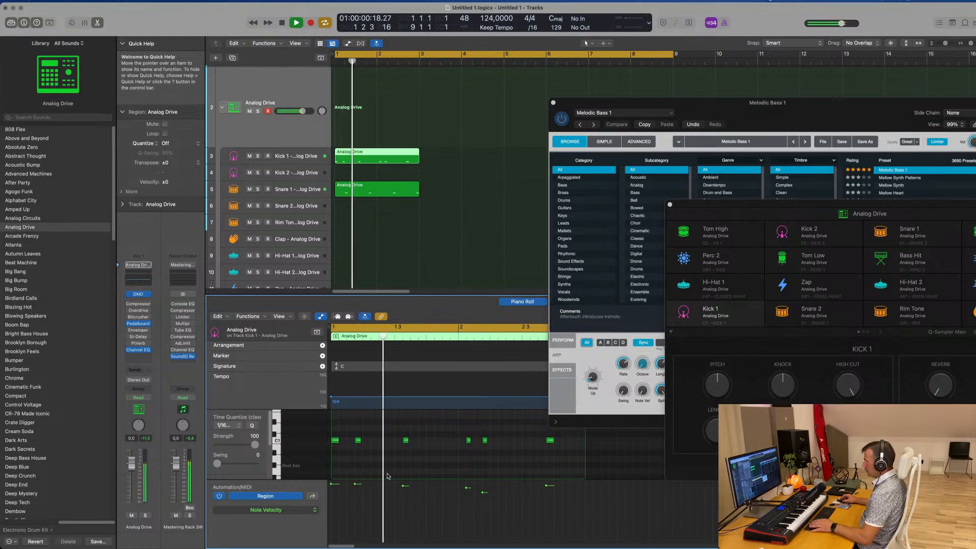
Move the snare region from the Snare 1 track to the Snare 2 track and play it back.
click(377, 188)
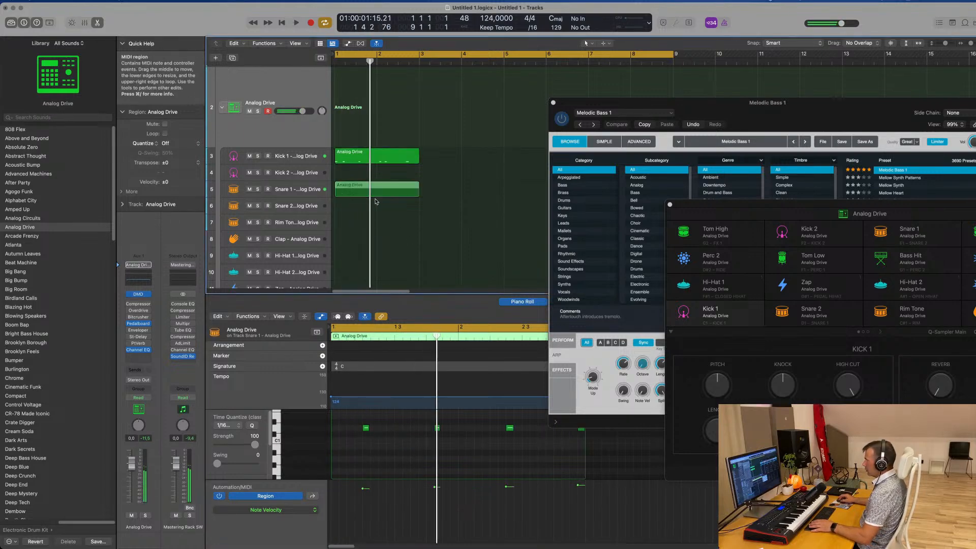
drag(375, 201, 412, 206)
key(space)
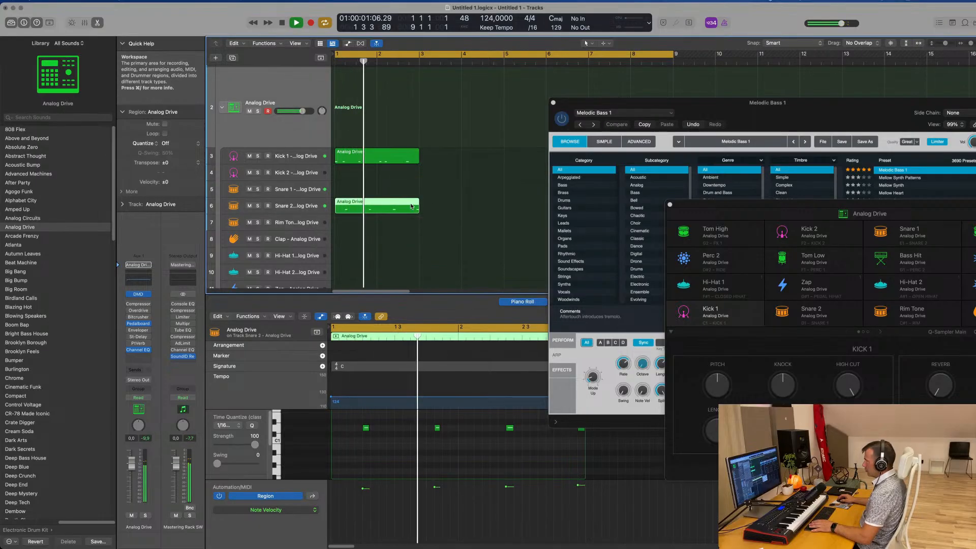
Transpose all notes of the Snare 2 track's region upward by octave during playback.
key(space)
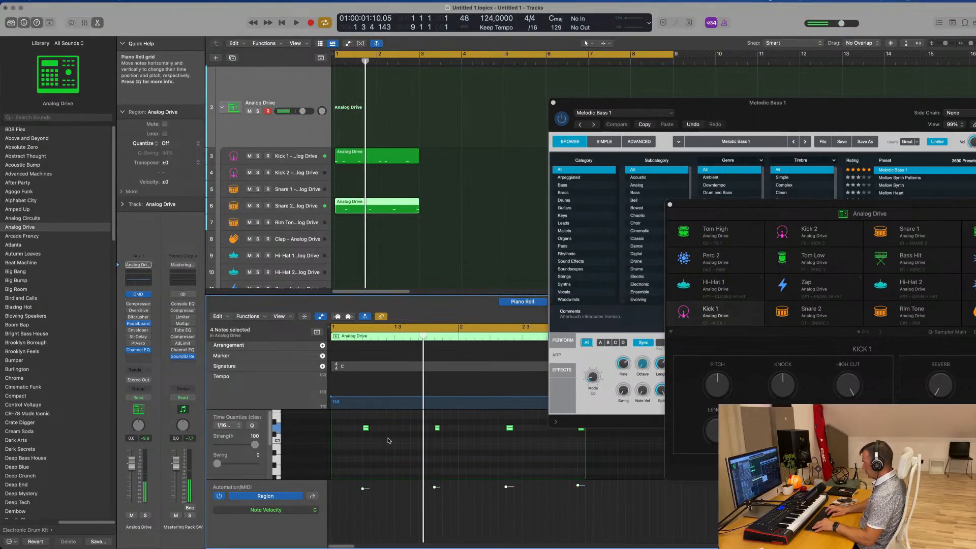
key(space)
scroll(390, 442, up, 4)
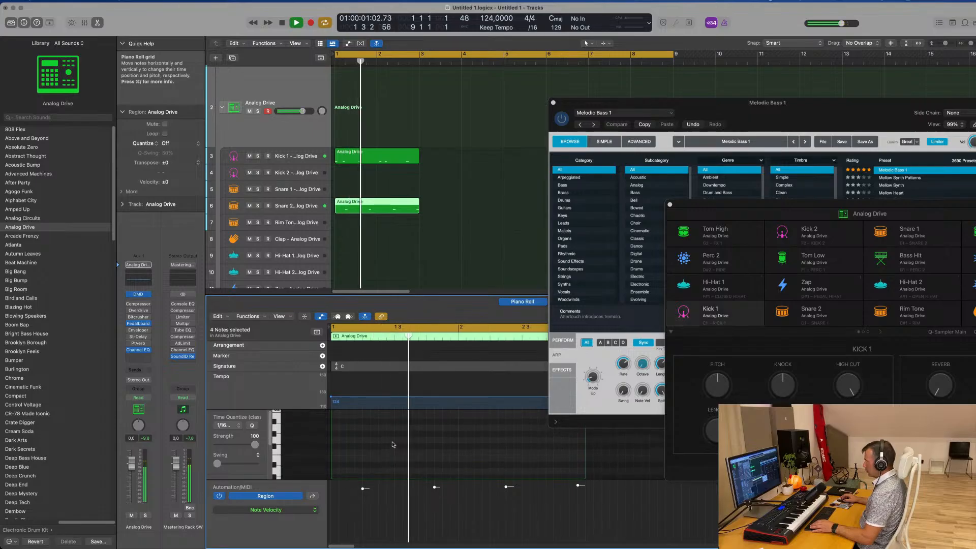
key(alt+shift+Up)
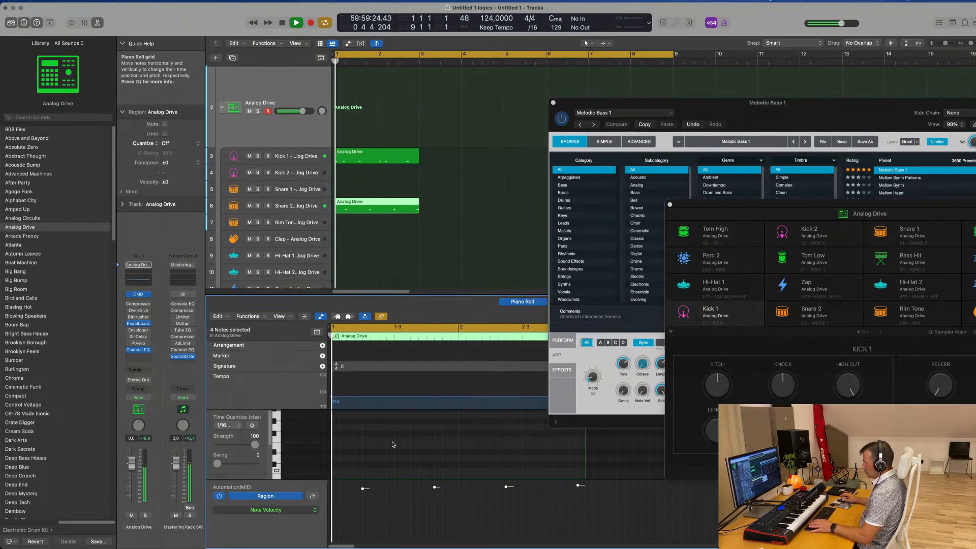
scroll(394, 444, up, 4)
scroll(394, 444, down, 2)
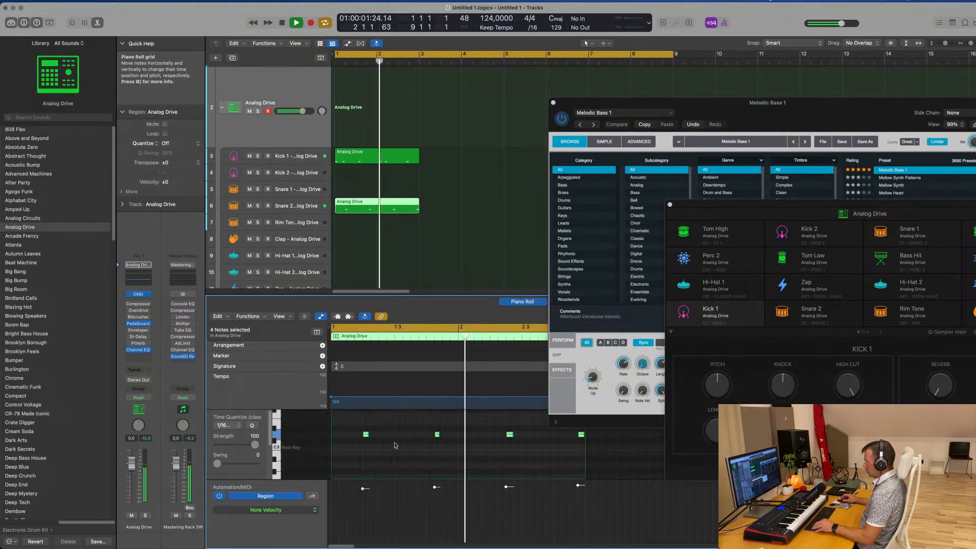
Move the second, third and fourth notes of the Snare 2 region earlier onto beat 4 of bar 1 and beats 2 and 4 of bar 2.
key(space)
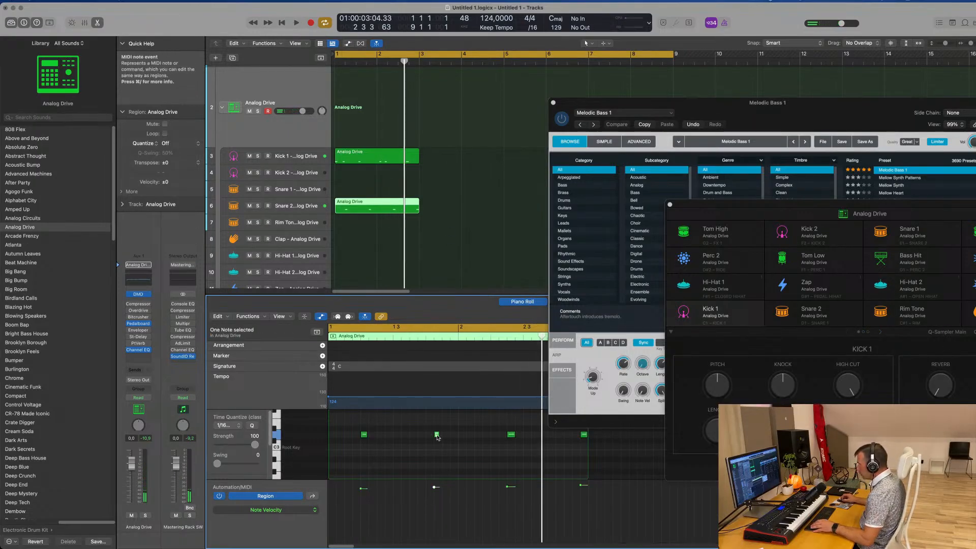
drag(437, 437, 428, 436)
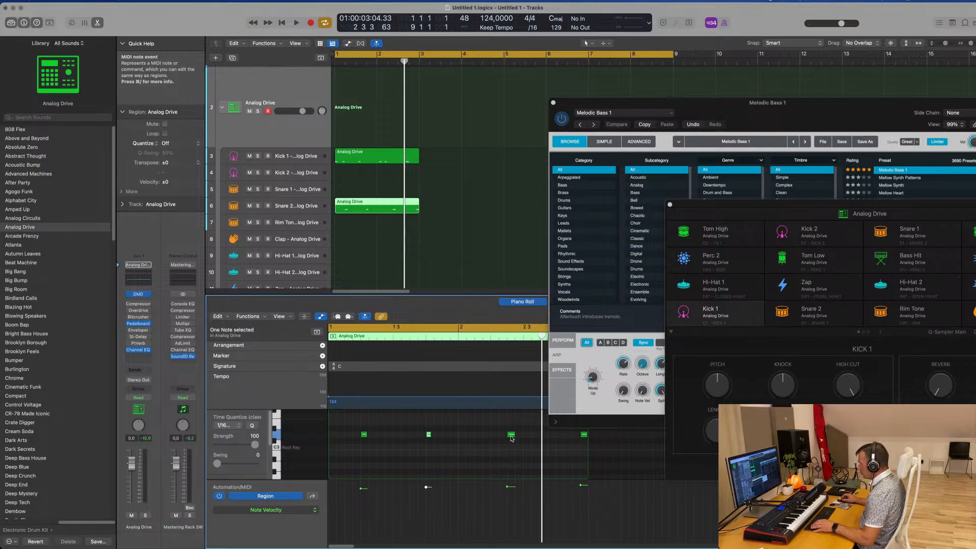
drag(512, 438, 495, 436)
key(space)
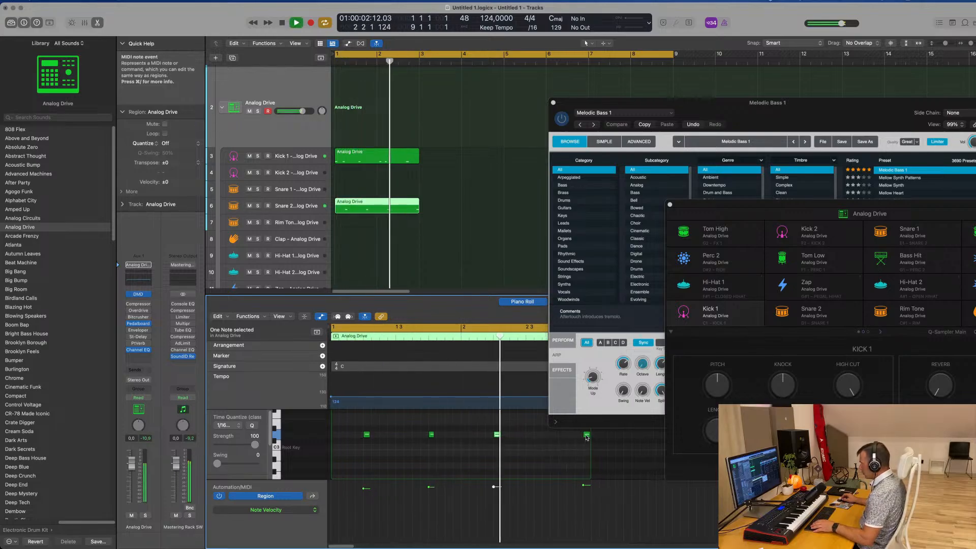
drag(586, 436, 563, 436)
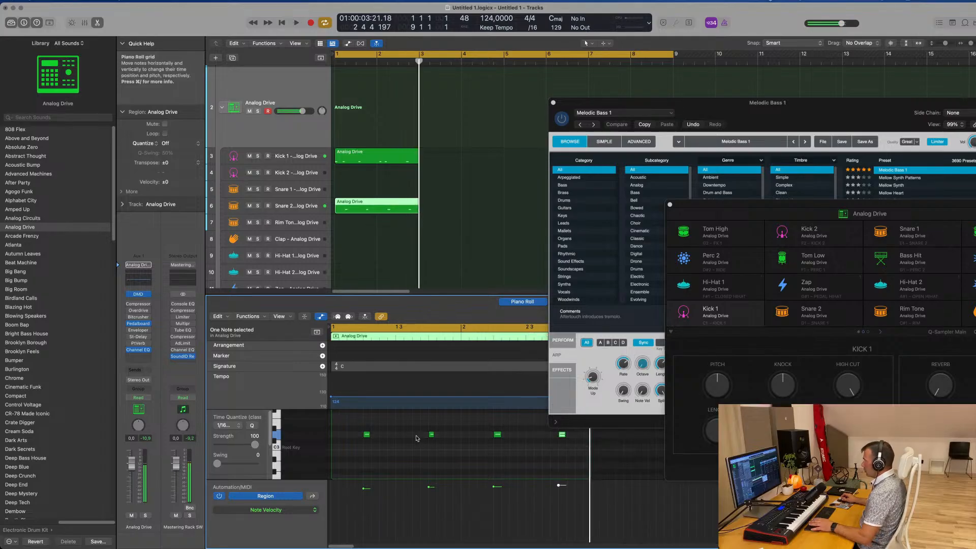
Select all four notes of the Snare 2 region and check the first note's position.
click(357, 158)
click(387, 205)
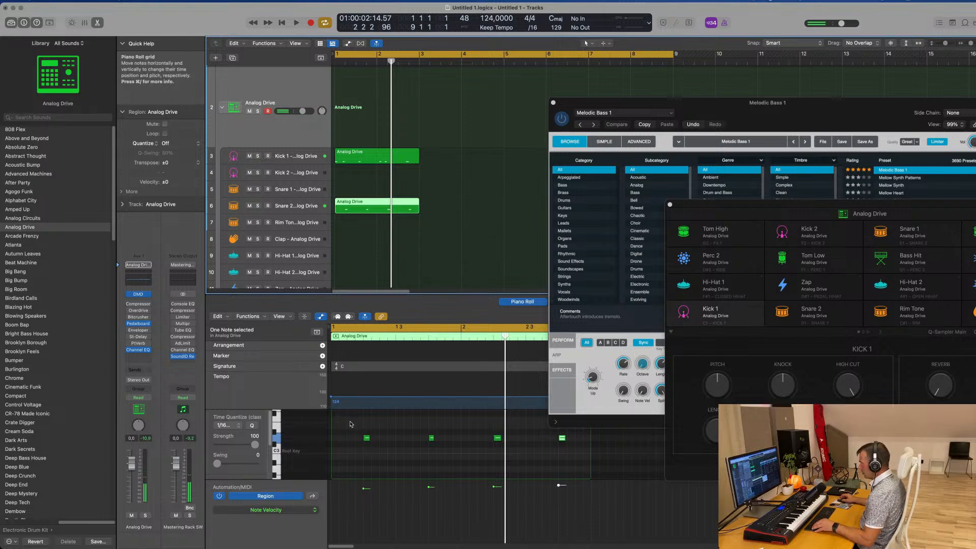
drag(351, 423, 587, 472)
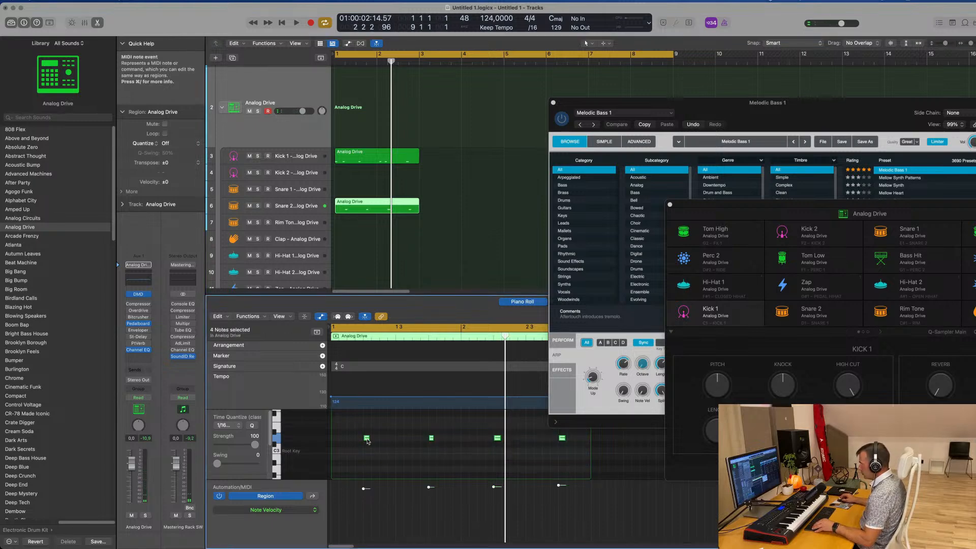
drag(368, 440, 373, 440)
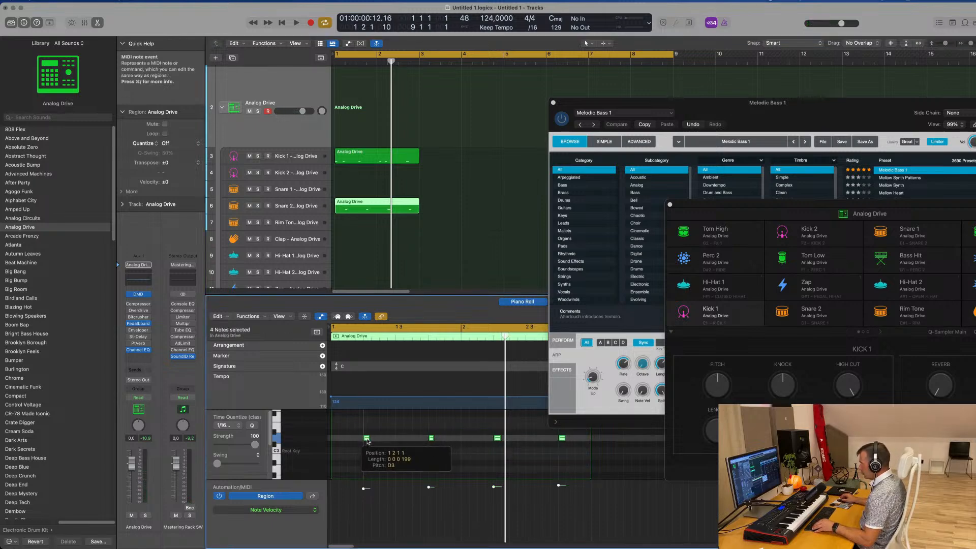
key(space)
key(space)
Open the Kick 1 region and move its third note one sixteenth earlier to position 1 3 1 1.
click(384, 159)
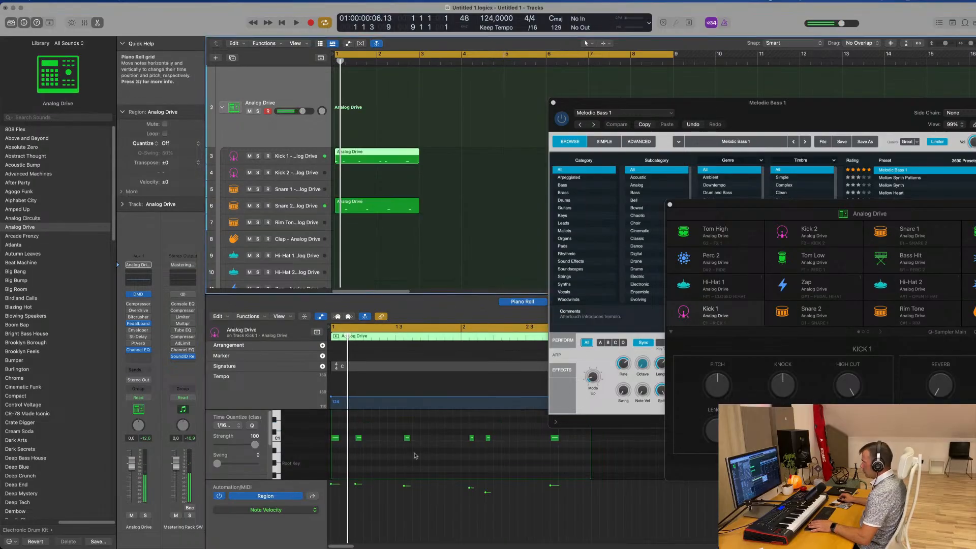
key(space)
key(space)
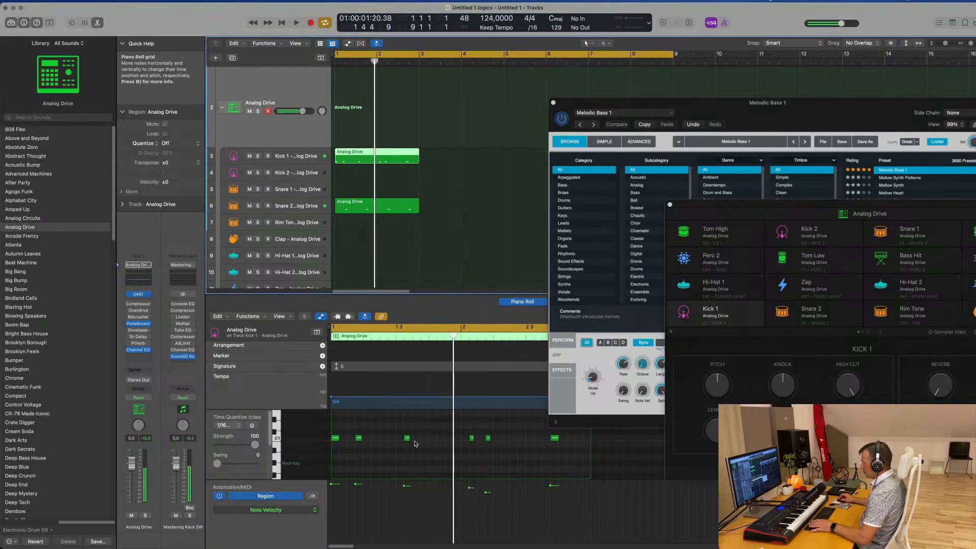
click(407, 438)
drag(399, 440, 398, 440)
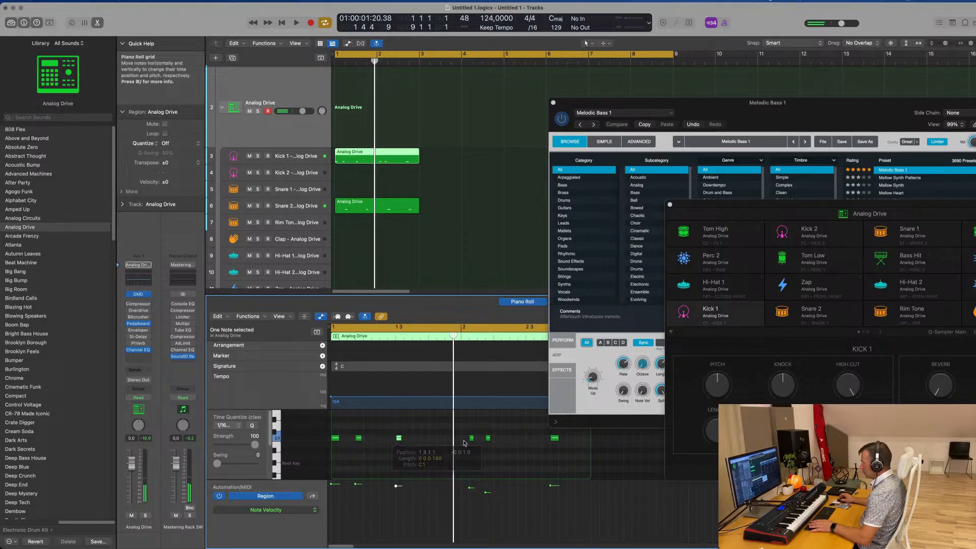
Move the two kick notes at the start of bar 2 and the last kick note one sixteenth earlier each.
key(space)
key(space)
mouse_move(469, 430)
mouse_down()
mouse_move(511, 455)
mouse_move(467, 441)
mouse_up()
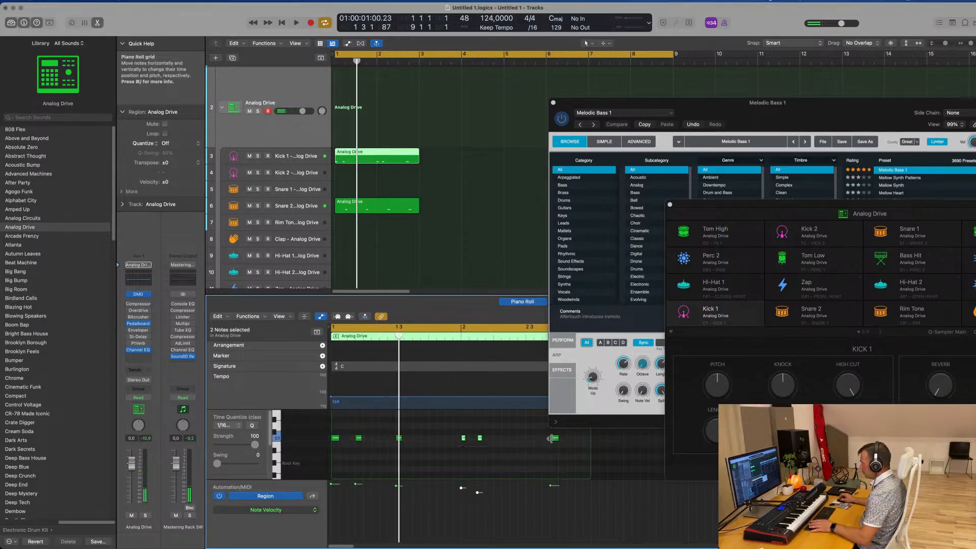
key(space)
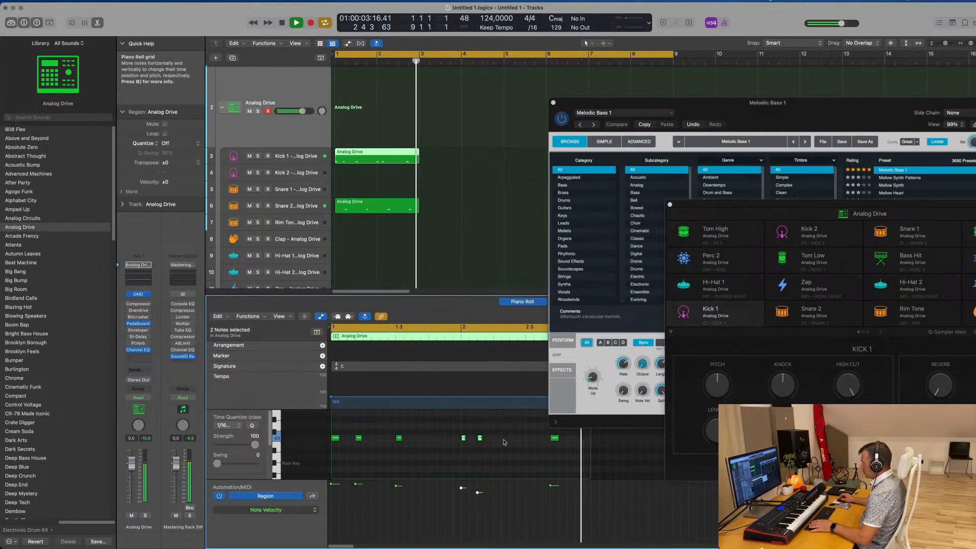
click(552, 438)
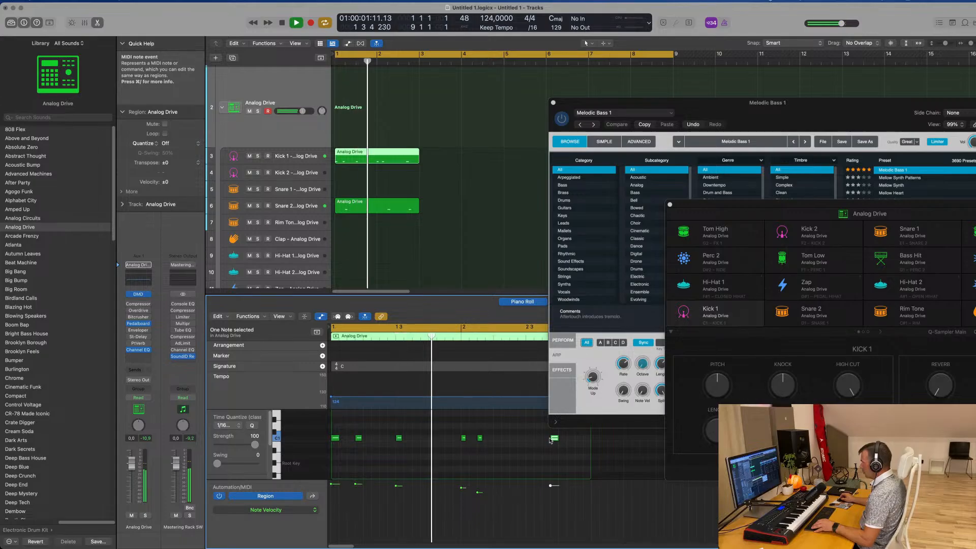
drag(551, 439, 544, 440)
click(511, 449)
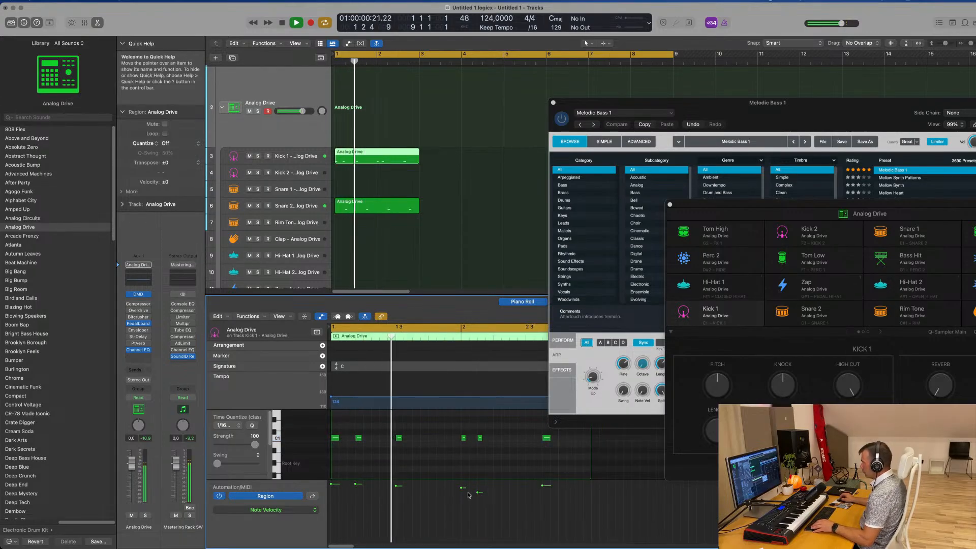
Raise the velocity of the second kick note in bar 2 and lengthen the short kick notes slightly.
click(478, 492)
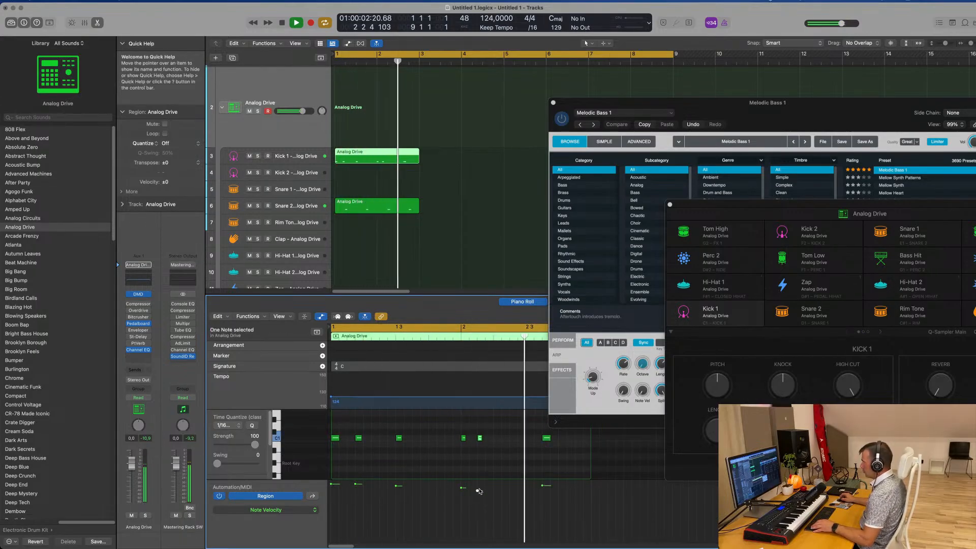
drag(478, 491, 477, 486)
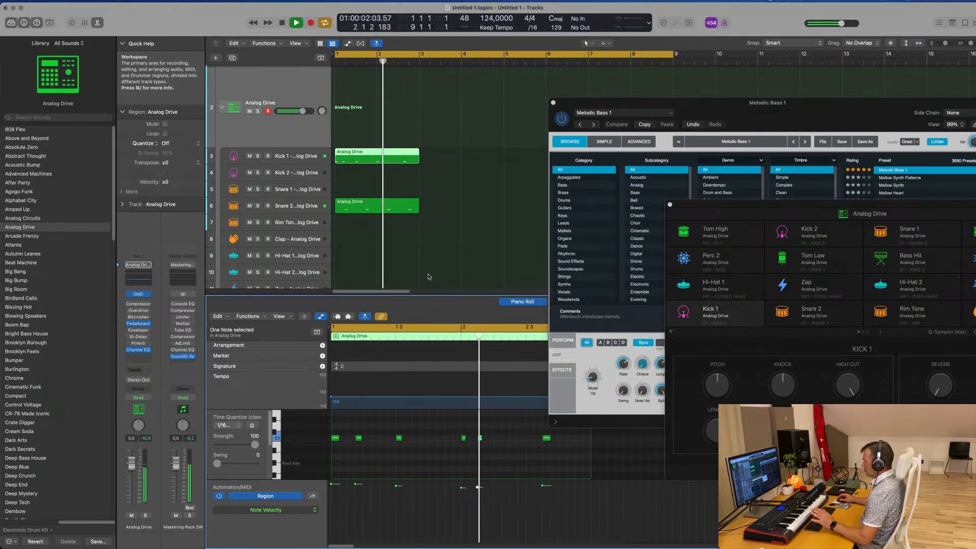
key(space)
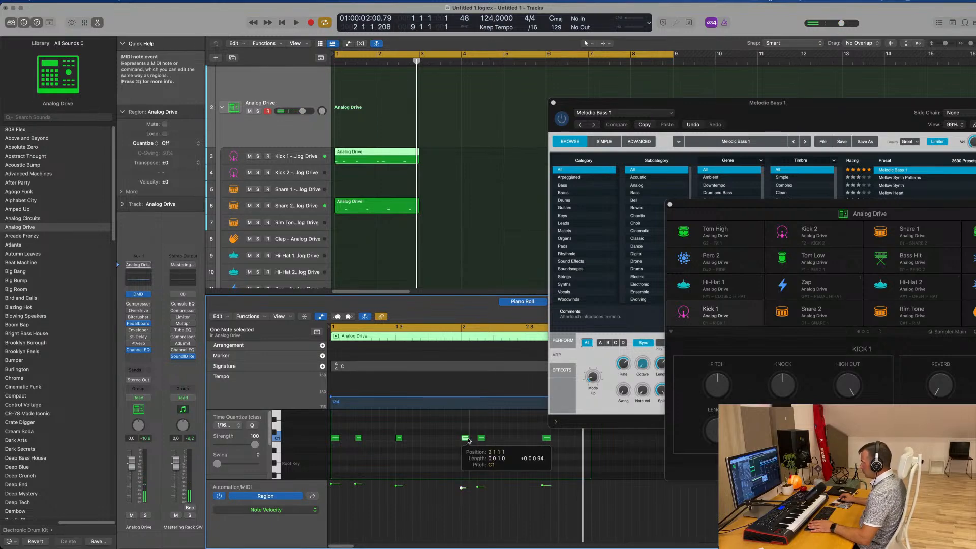
key(space)
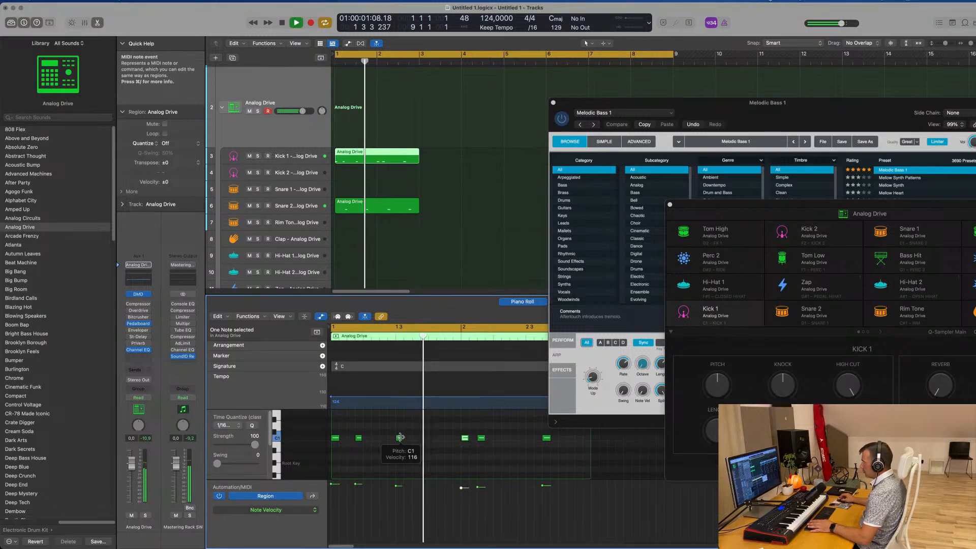
drag(358, 438, 359, 438)
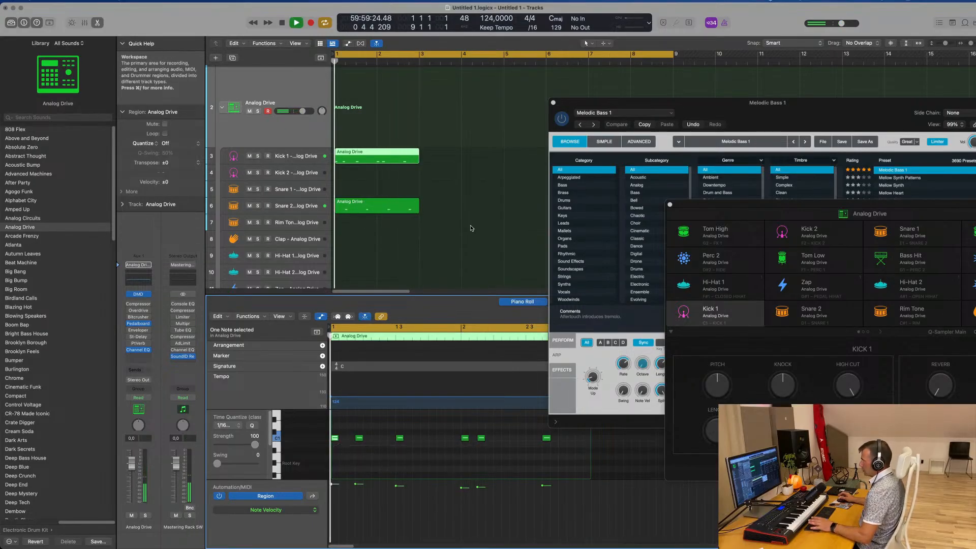
Repeat the Kick 1 and Snare 2 regions once up to bar 5 and move the Melodic Bass 1 window aside.
click(455, 203)
key(space)
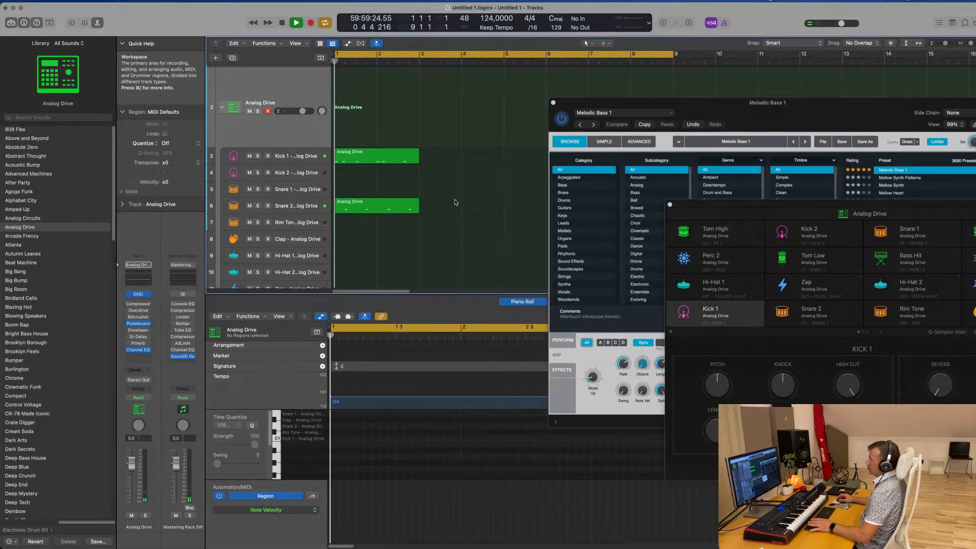
click(390, 207)
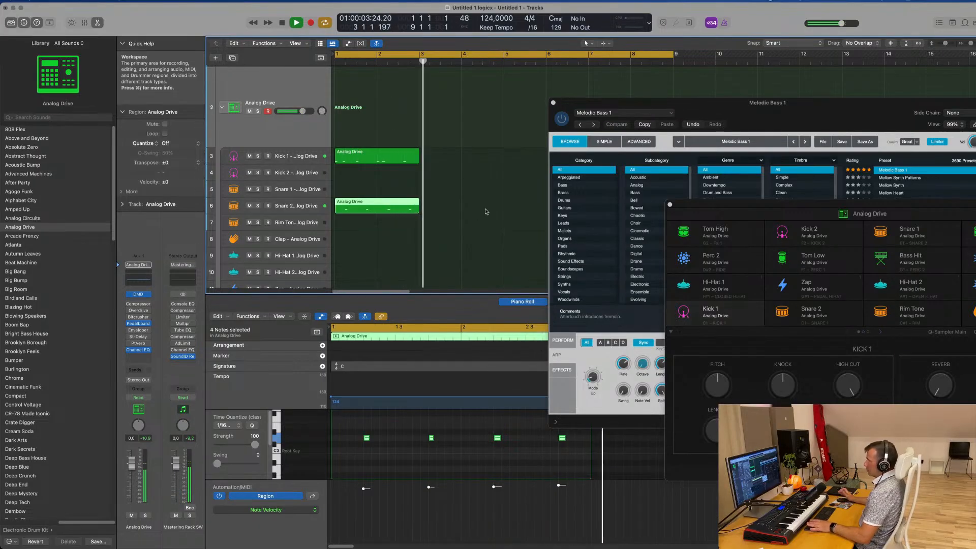
drag(448, 155, 390, 210)
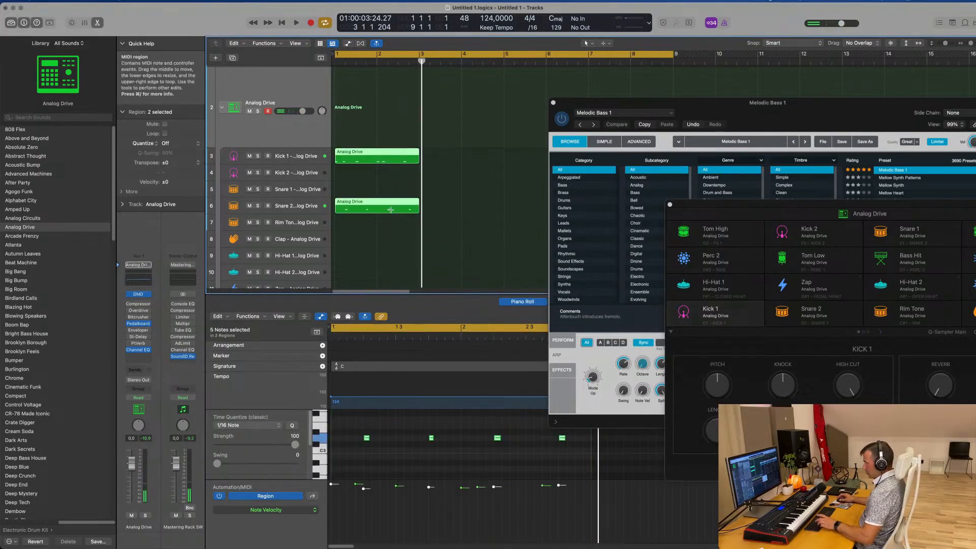
key(super+r)
drag(718, 107, 975, 123)
key(space)
Play back the repeated kick and snare regions and review them on the timeline.
scroll(499, 183, down, 2)
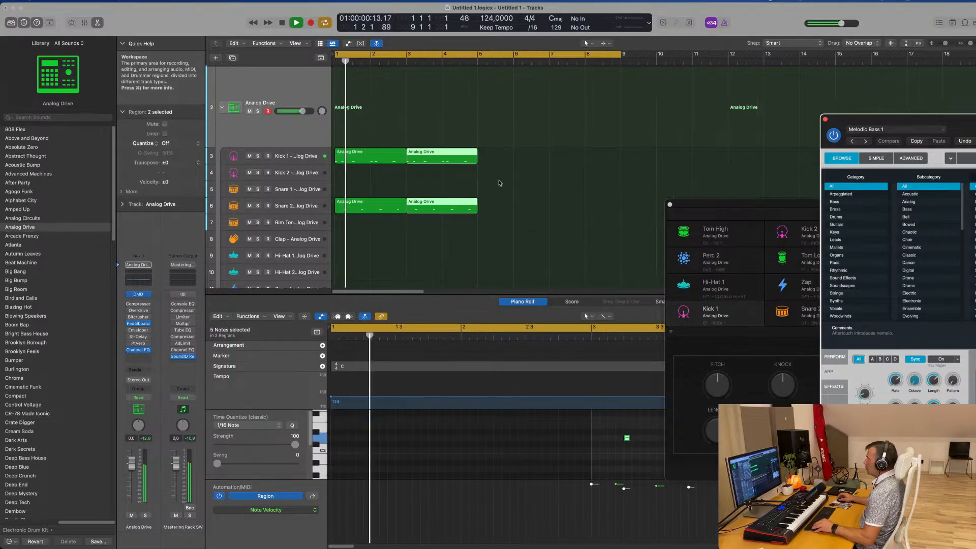
scroll(504, 183, up, 3)
scroll(503, 184, right, 1)
scroll(501, 184, left, 1)
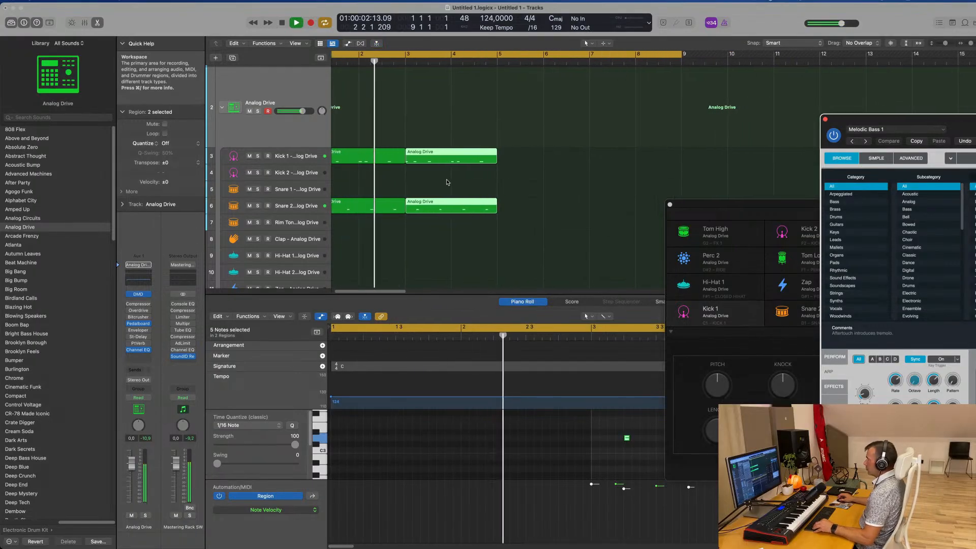
scroll(450, 183, down, 2)
scroll(494, 186, down, 1)
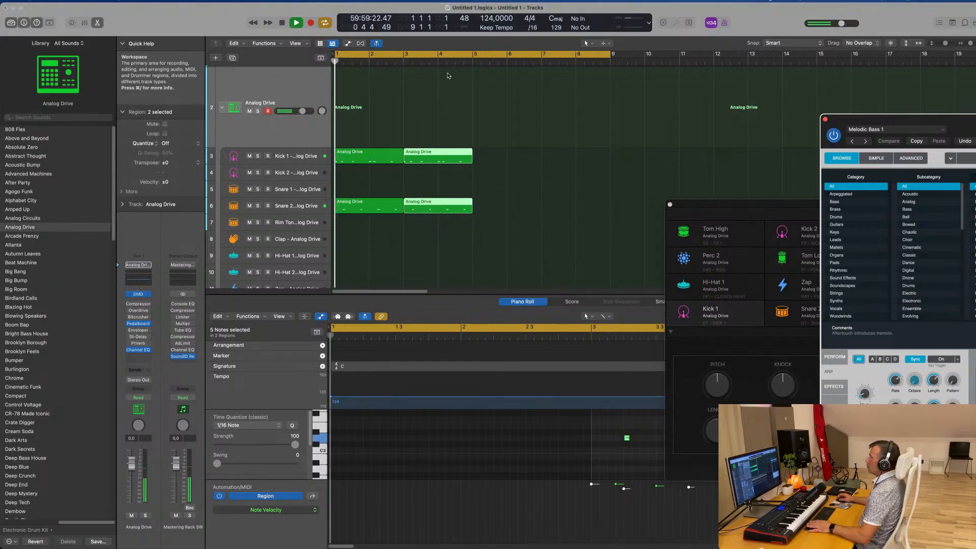
scroll(448, 77, up, 5)
scroll(451, 82, down, 1)
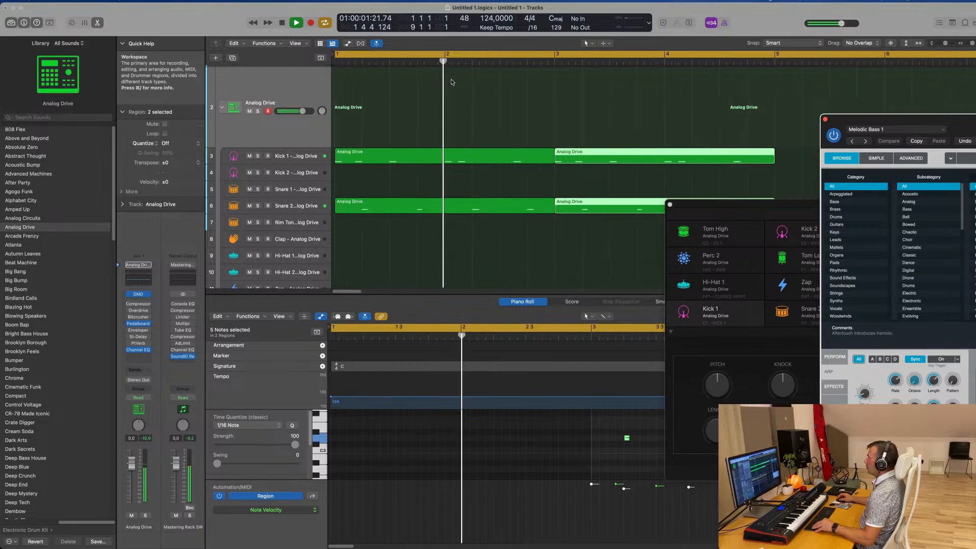
scroll(451, 82, down, 1)
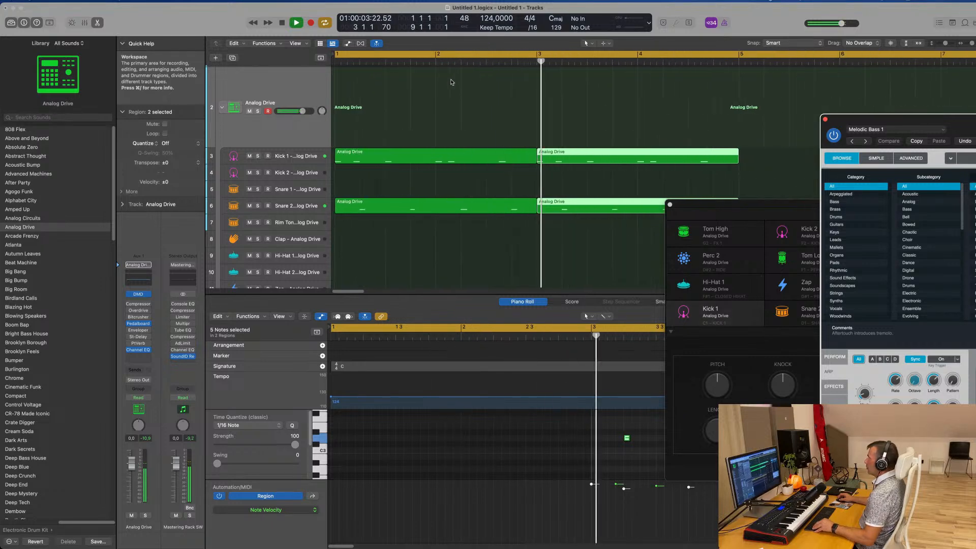
scroll(445, 83, down, 1)
scroll(407, 91, down, 2)
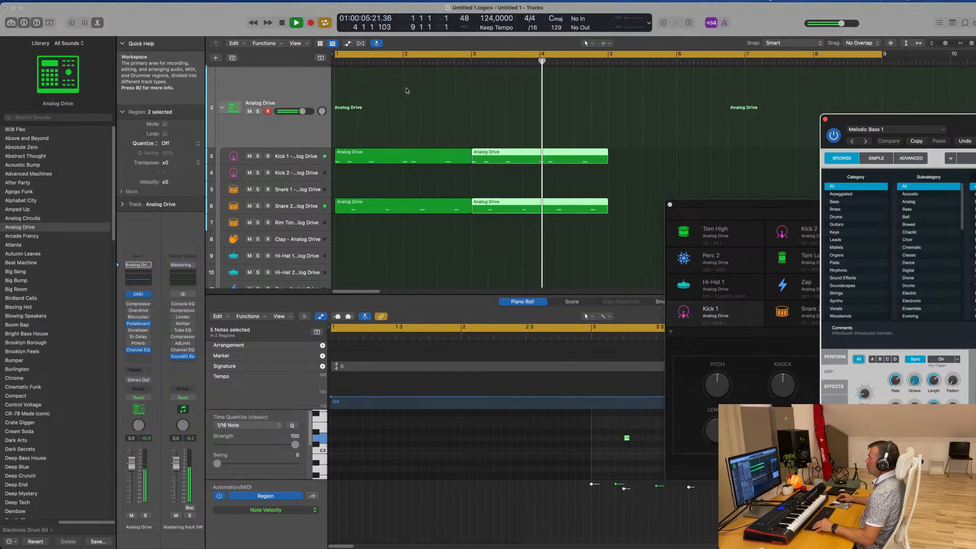
scroll(406, 90, down, 2)
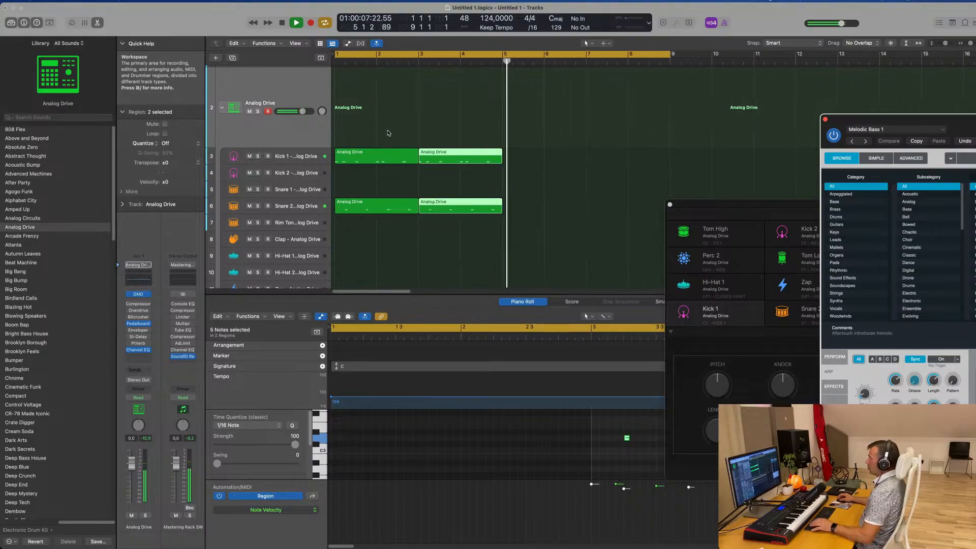
Repeat the kick and snare regions to extend the pattern to bar 9 and restart playback.
key(super+r)
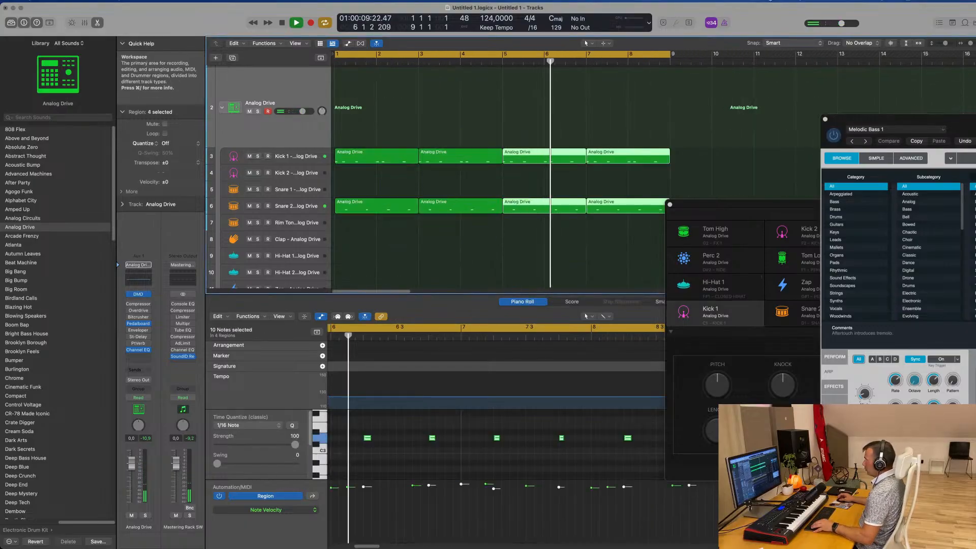
scroll(456, 118, down, 2)
key(space)
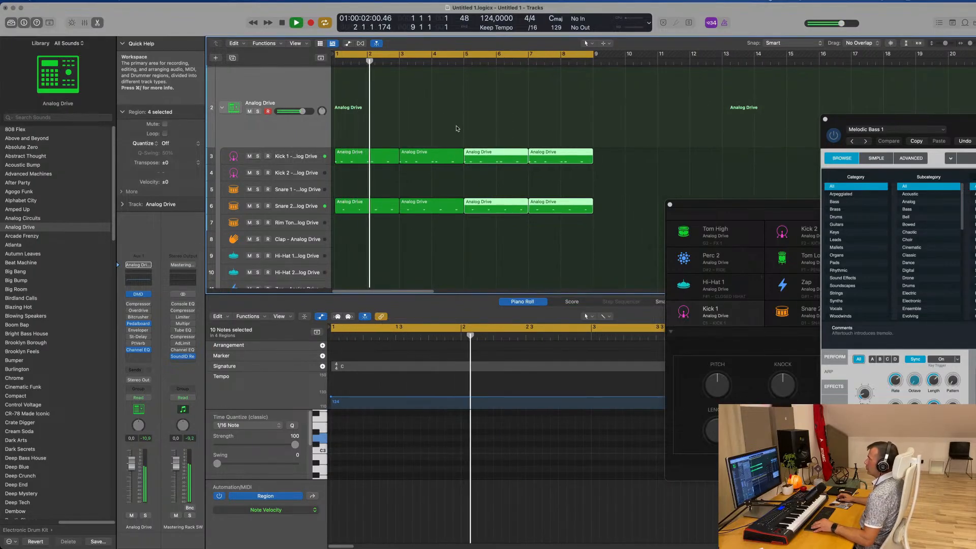
Copy the first Snare 2 region onto the Hi-Hat 1 track at bar 1.
scroll(450, 126, down, 2)
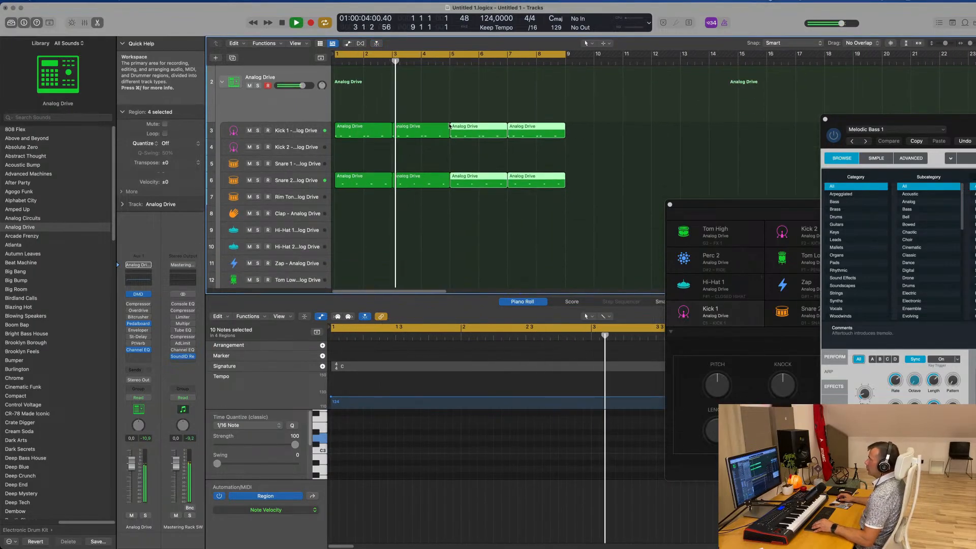
scroll(450, 126, down, 3)
click(352, 143)
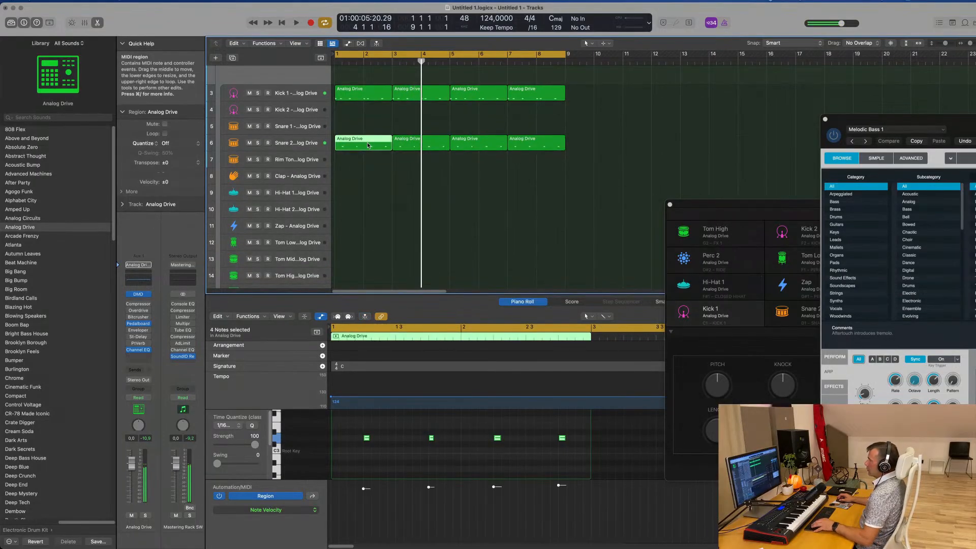
drag(369, 146, 369, 197)
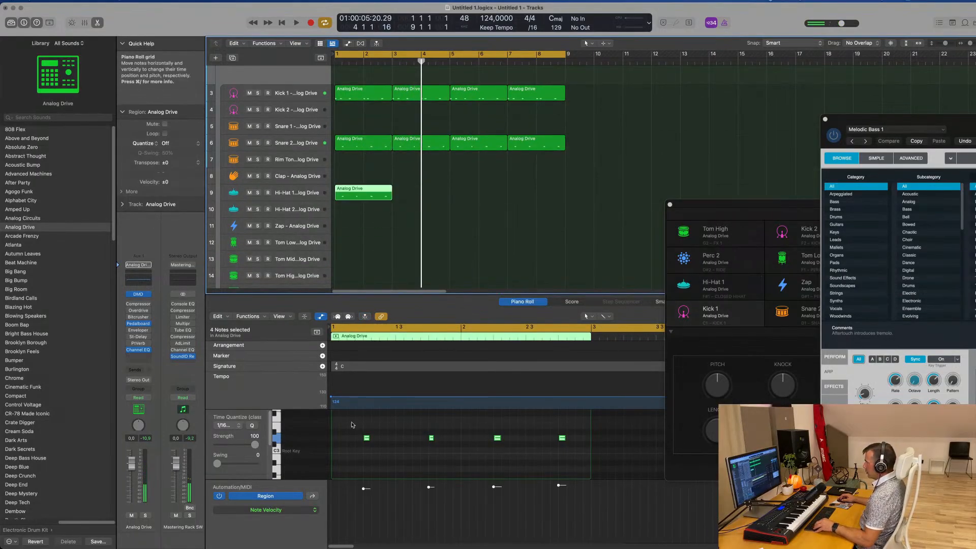
Duplicate the four notes in the Hi-Hat 1 region into eight evenly spaced off-beat notes across bars 1 and 2 and start playback.
drag(352, 424, 587, 464)
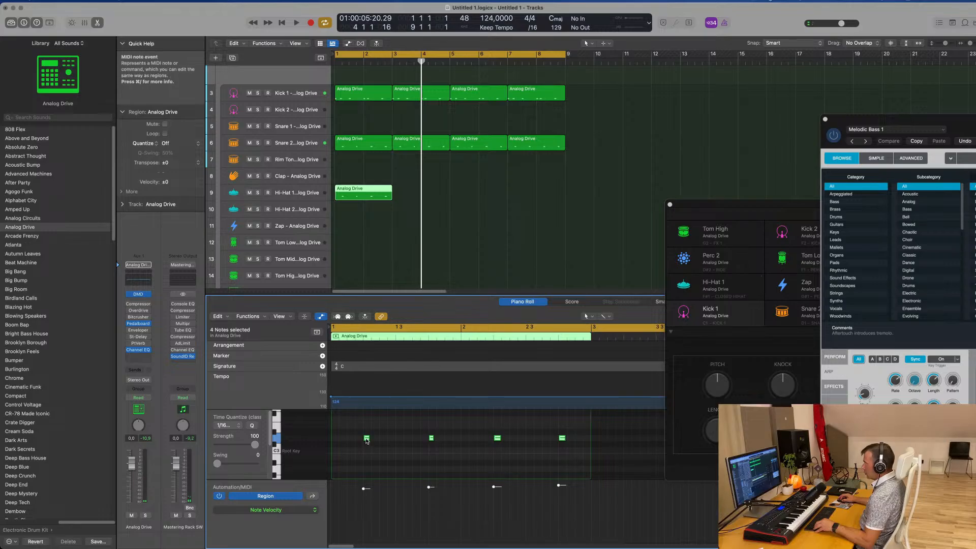
mouse_move(366, 440)
mouse_down()
mouse_move(349, 440)
mouse_move(383, 441)
mouse_up()
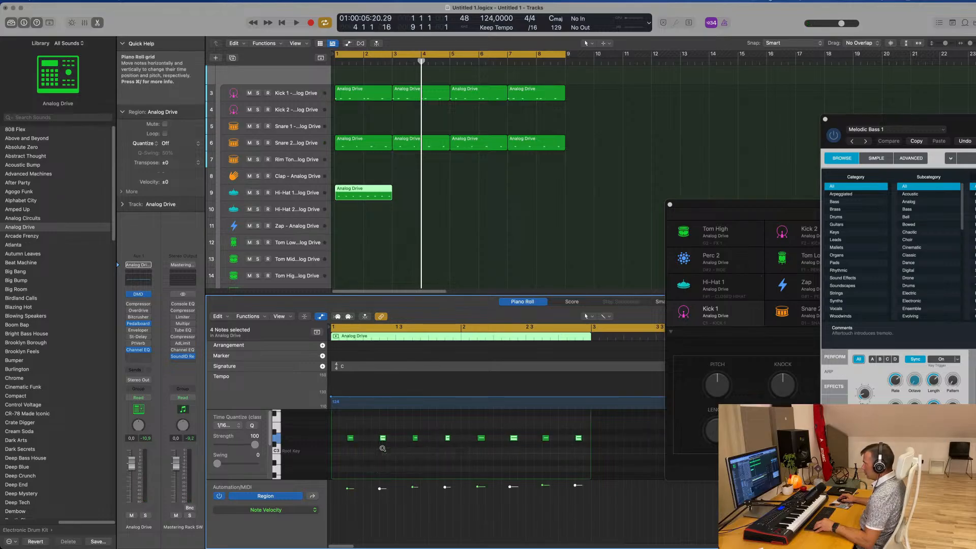
key(space)
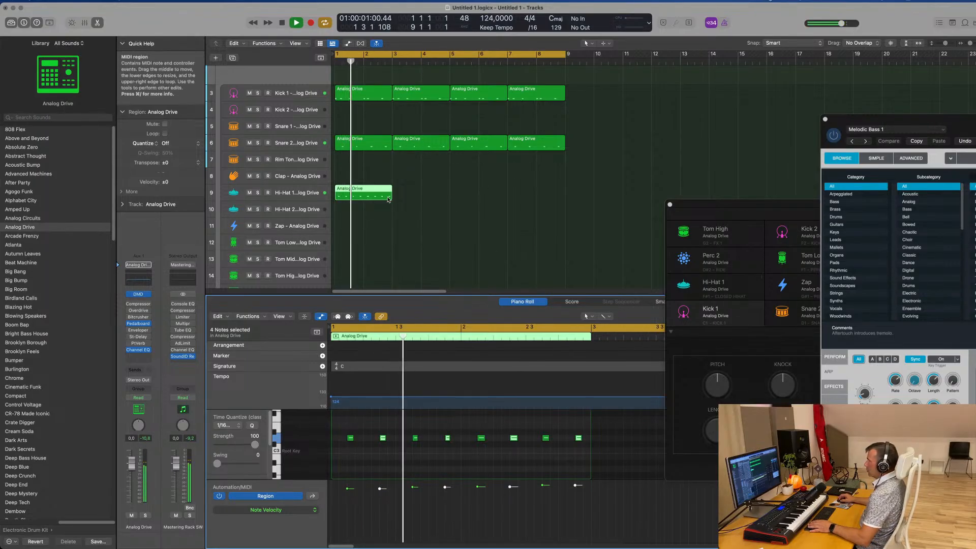
Repeat the Hi-Hat 1 region three times up to bar 9, select all four hi-hat regions and restart playback.
click(380, 195)
key(super+r)
key(super+r)
key(super+r)
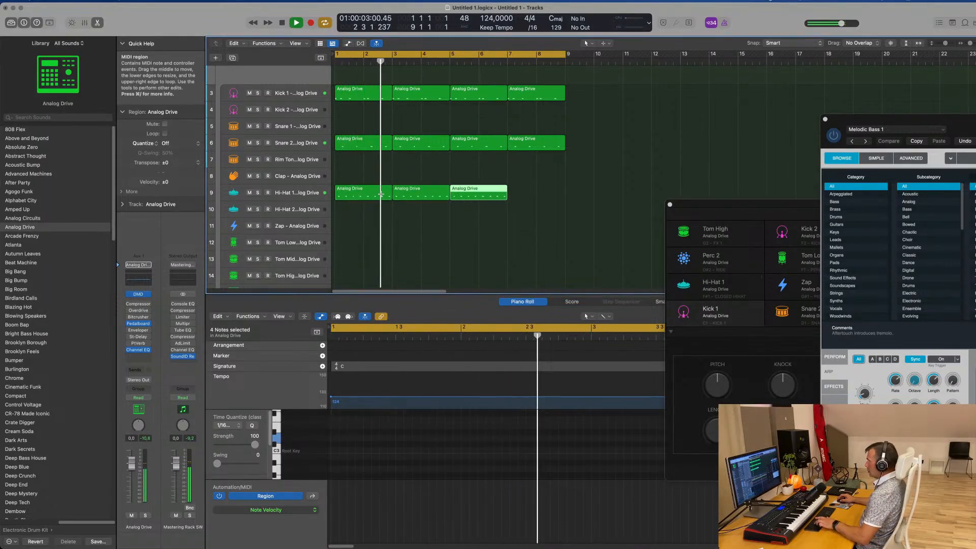
drag(596, 187, 373, 192)
key(space)
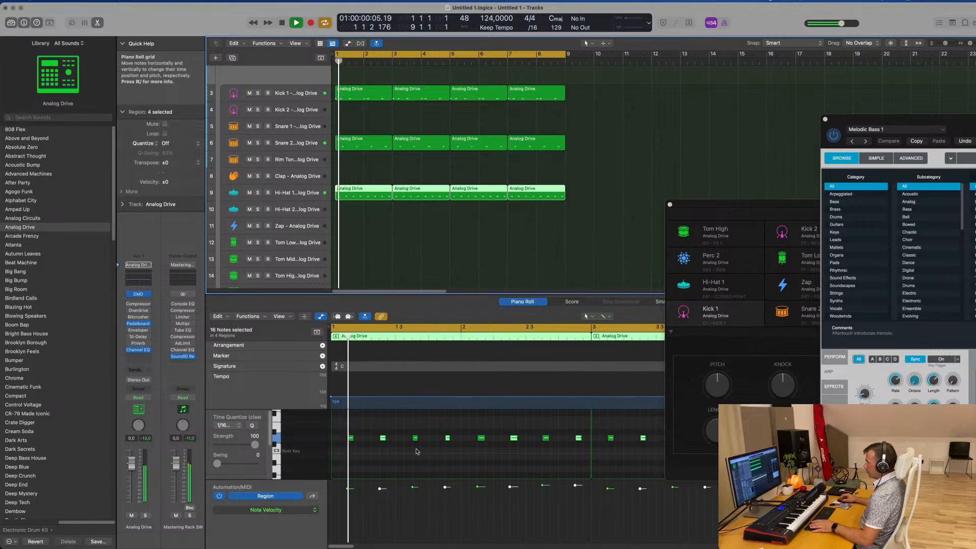
Move the four hi-hat regions from the Hi-Hat 1 track to Hi-Hat 2, select that track and play the pattern.
click(515, 212)
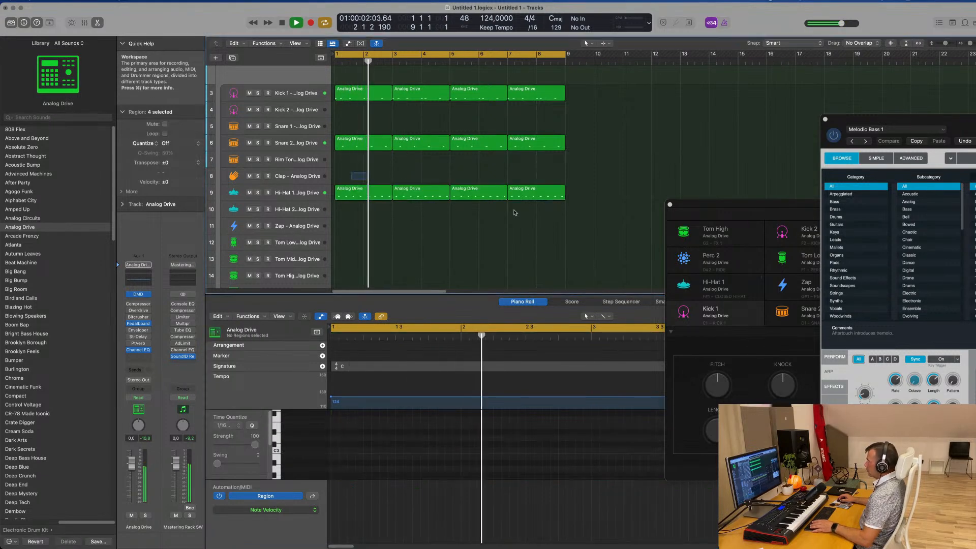
drag(351, 172, 515, 212)
key(space)
drag(361, 198, 360, 214)
key(space)
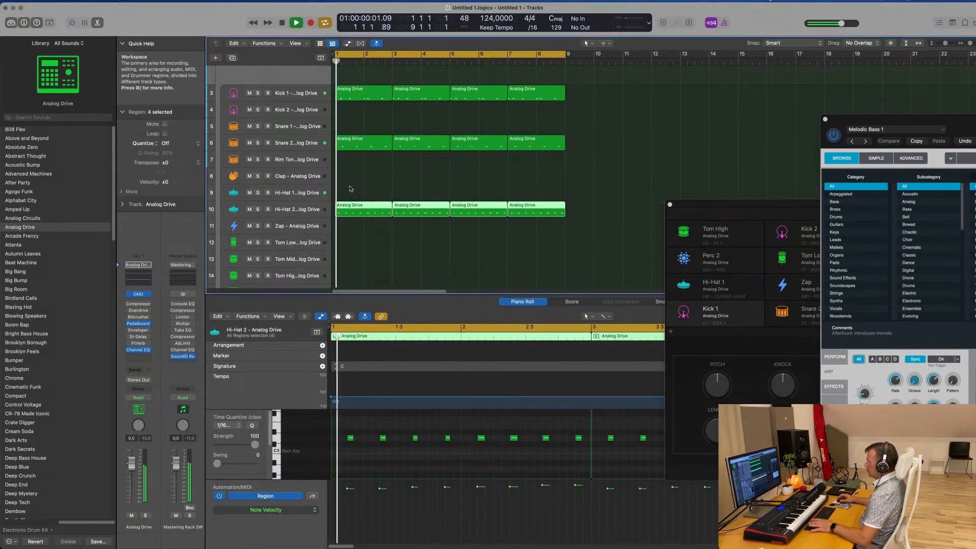
key(space)
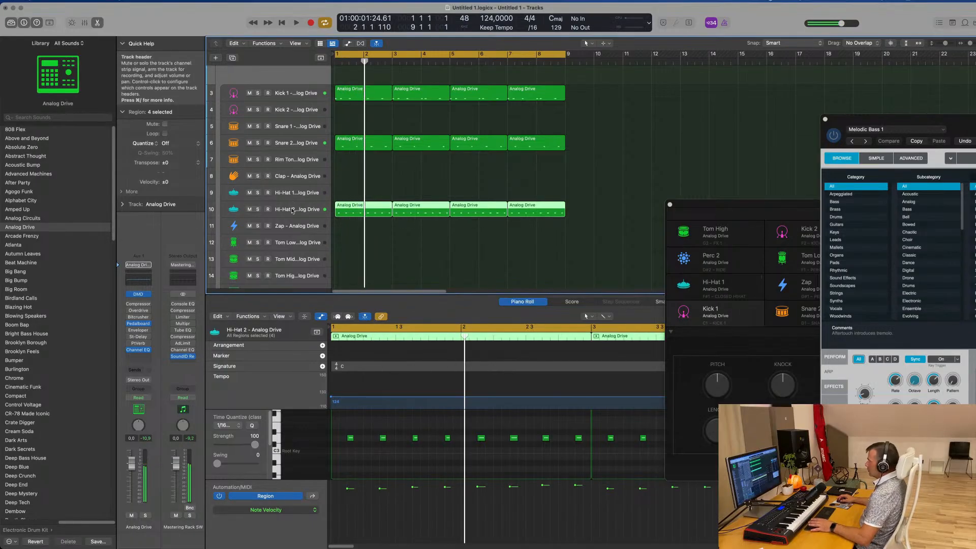
click(299, 208)
key(space)
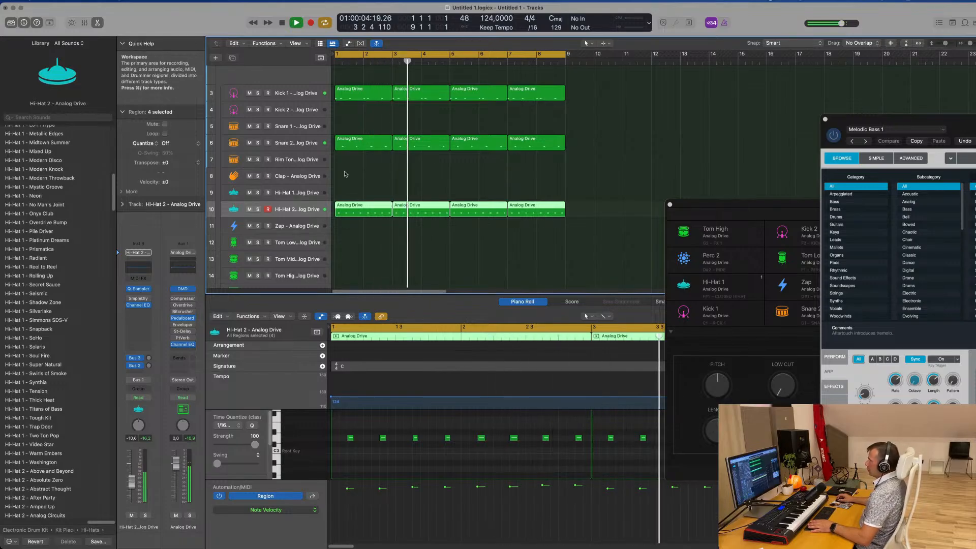
Copy the first Snare 2 region to the Tom Low track at bar 1, keep only its second note and play it back.
click(368, 147)
drag(365, 199, 365, 244)
drag(359, 426, 422, 438)
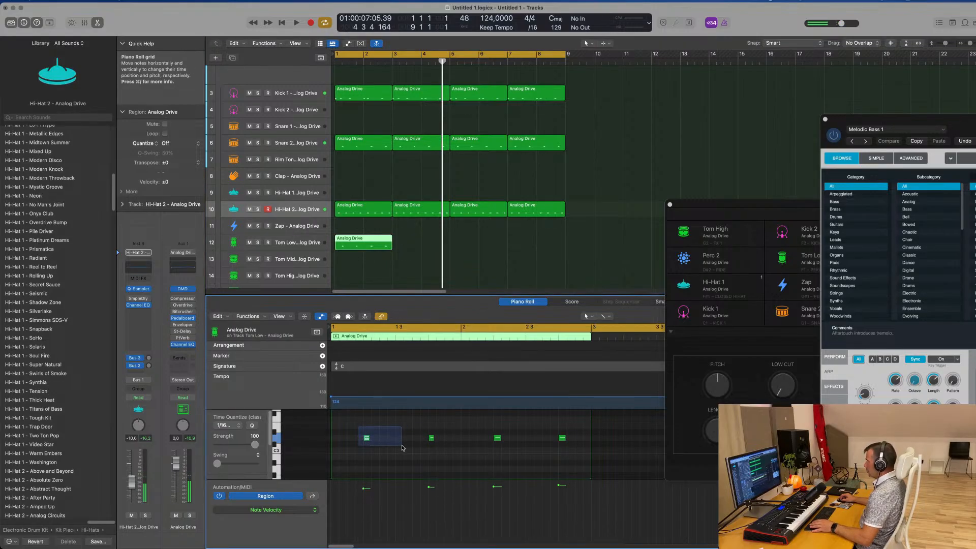
drag(483, 421, 600, 459)
key(Delete)
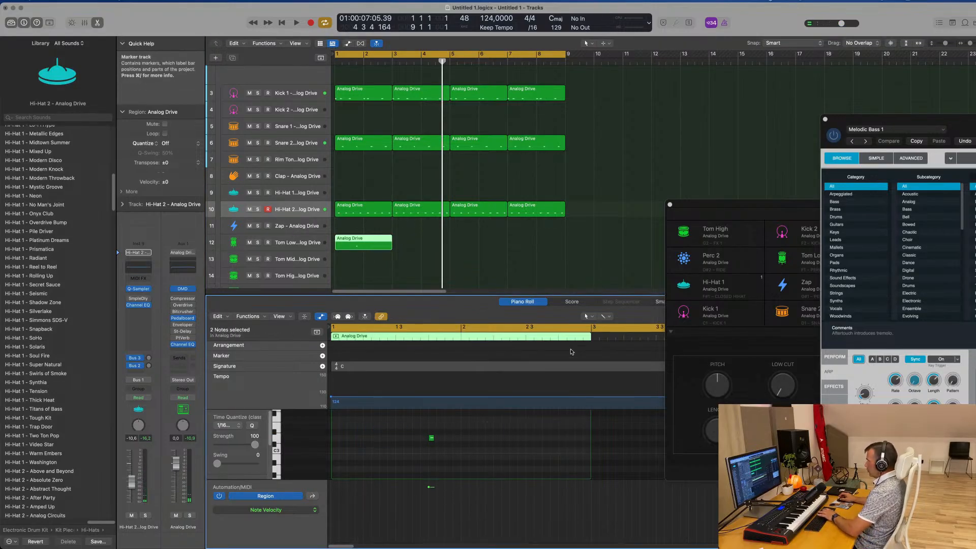
key(space)
click(355, 243)
key(space)
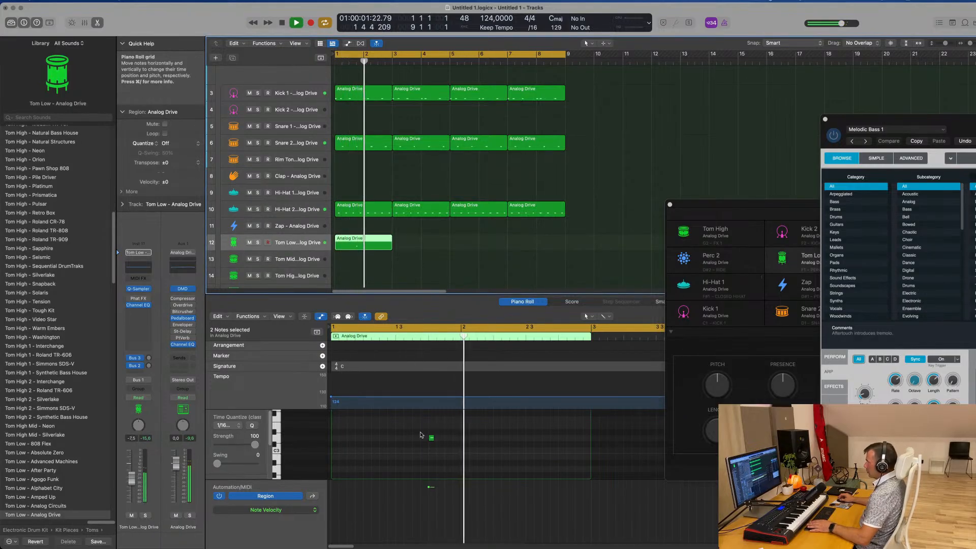
Lower the Tom Low note to the octave just above C0 and lengthen it to about one beat.
drag(422, 431, 446, 448)
scroll(446, 447, down, 2)
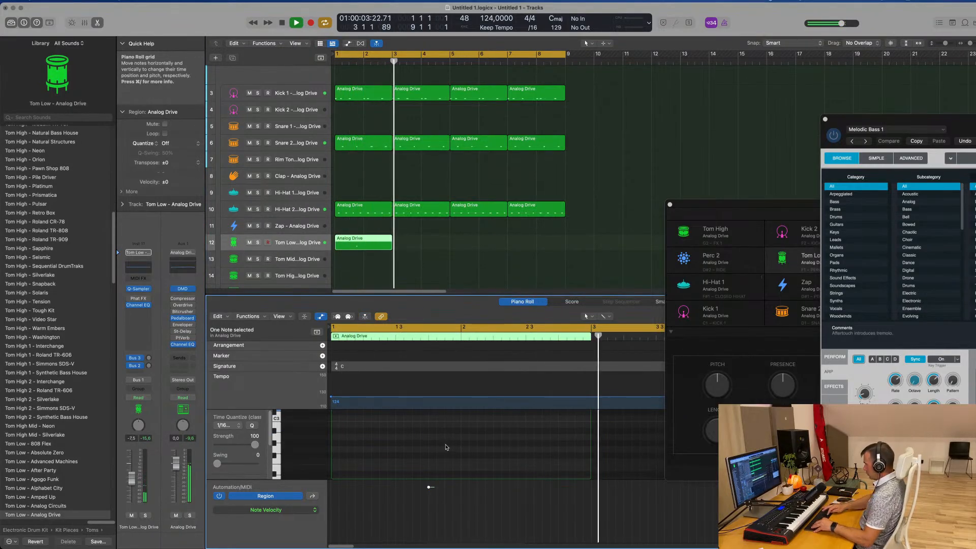
key(space)
key(space)
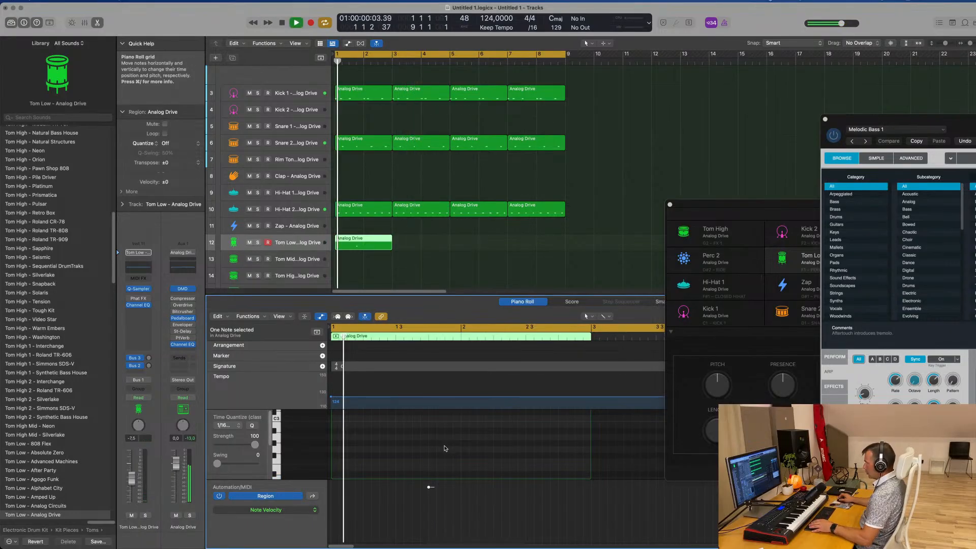
scroll(445, 447, down, 4)
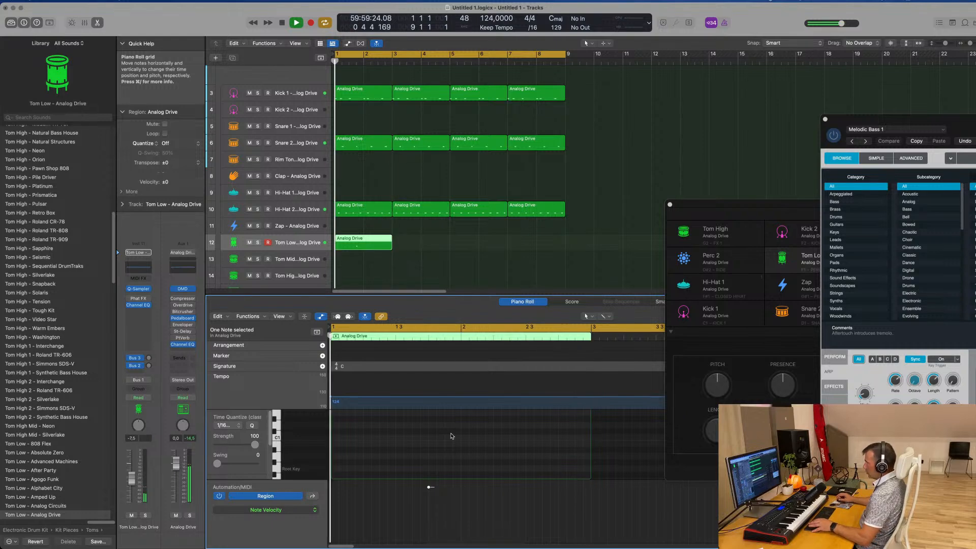
scroll(450, 447, down, 2)
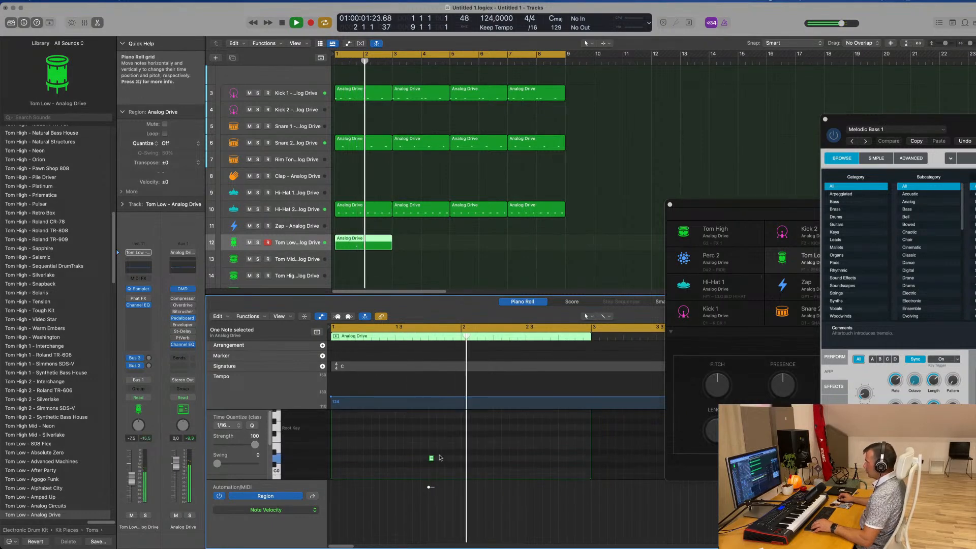
drag(433, 458, 456, 457)
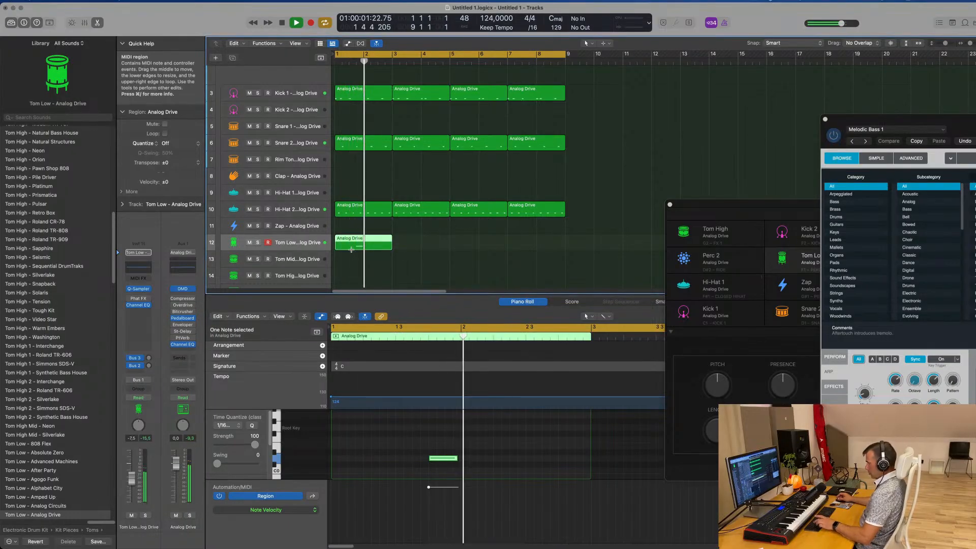
Repeat the Tom Low region three times up to bar 9 and reduce the track height to show more tracks.
key(super+r)
key(super+r)
key(super+r)
key(super+Up)
key(super+Up)
key(super+Up)
key(super+Up)
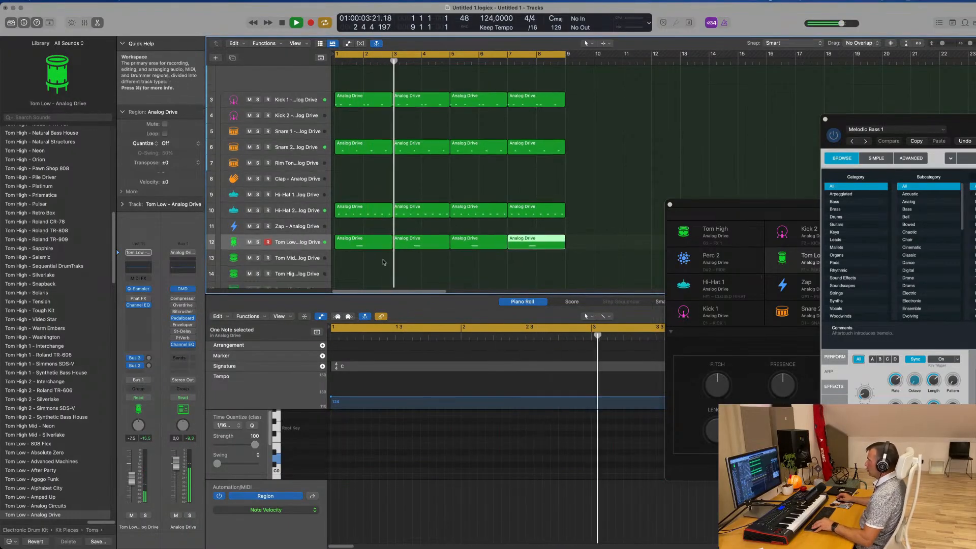
scroll(382, 261, up, 2)
scroll(384, 260, down, 3)
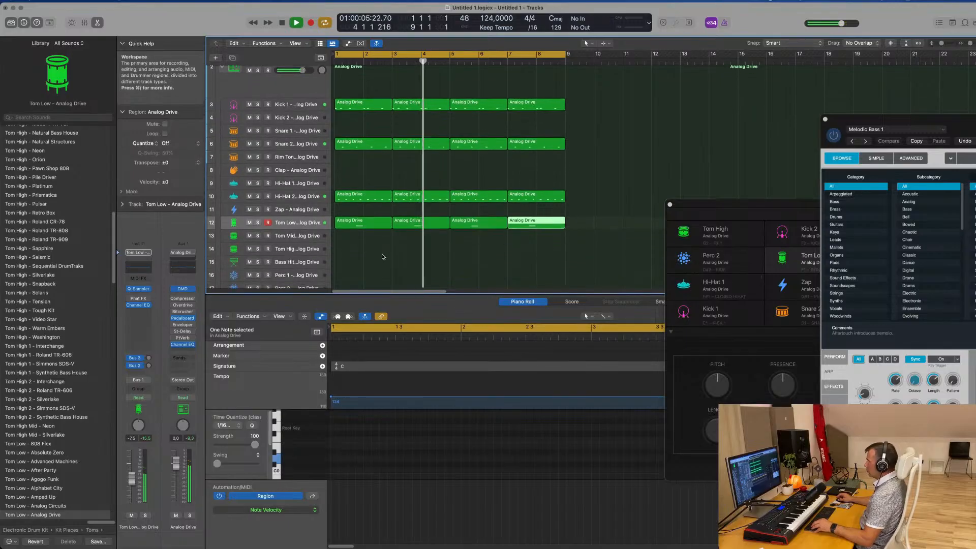
scroll(389, 237, up, 2)
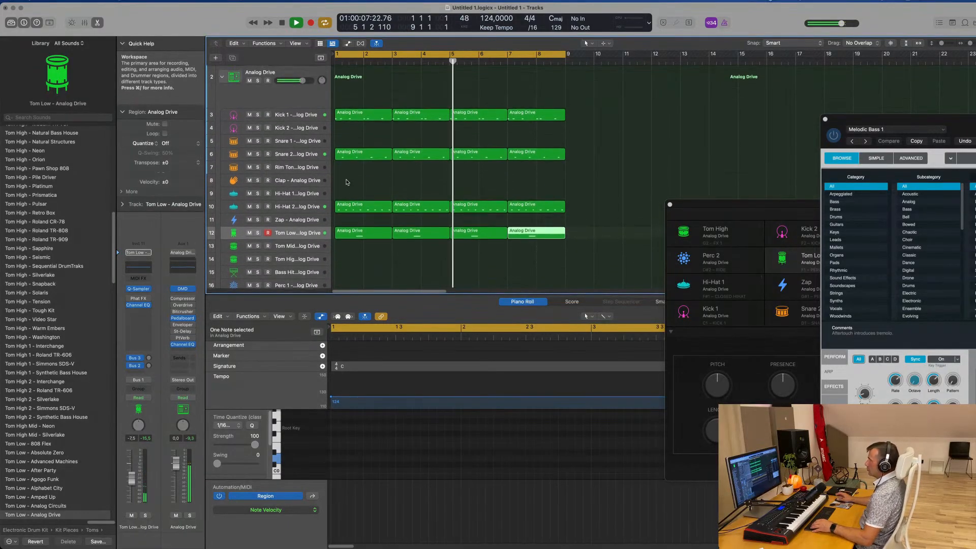
Move the first Tom Low region to the Clap track, placing its note at the start of bar 1 in the octave above C3.
click(374, 118)
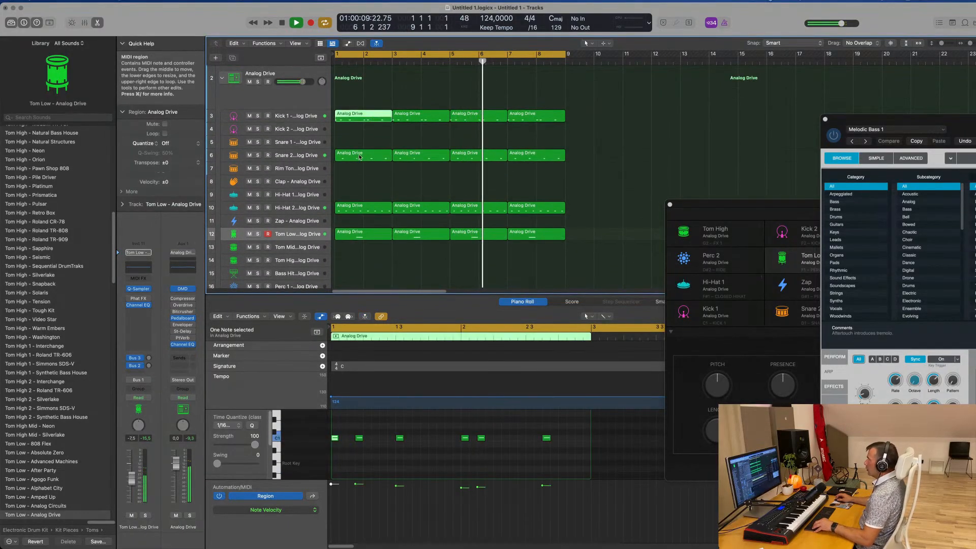
click(361, 233)
drag(362, 234, 362, 182)
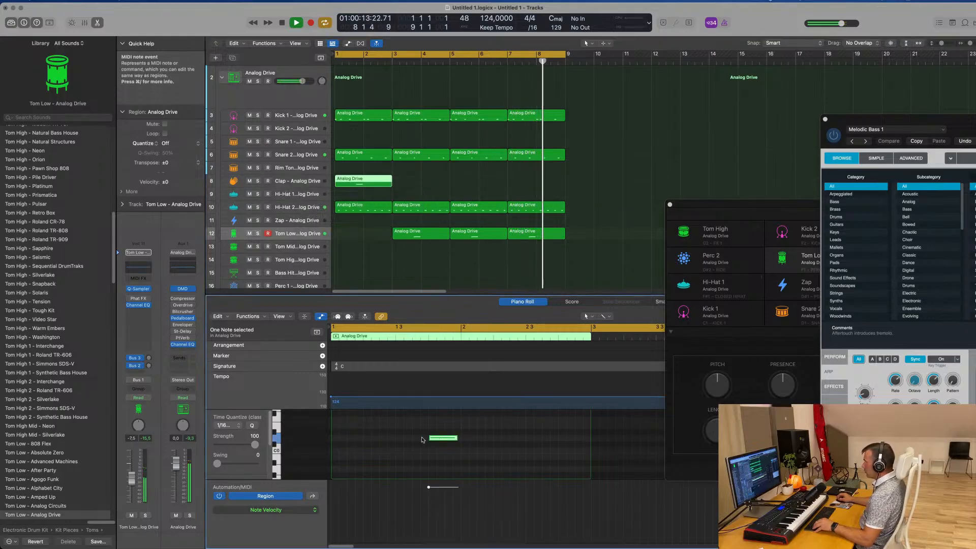
drag(437, 438, 339, 438)
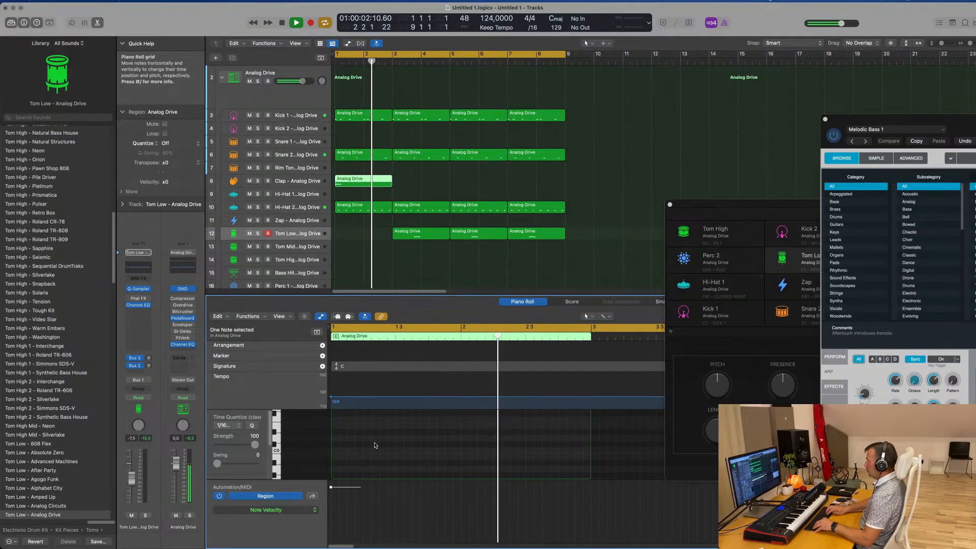
key(Return)
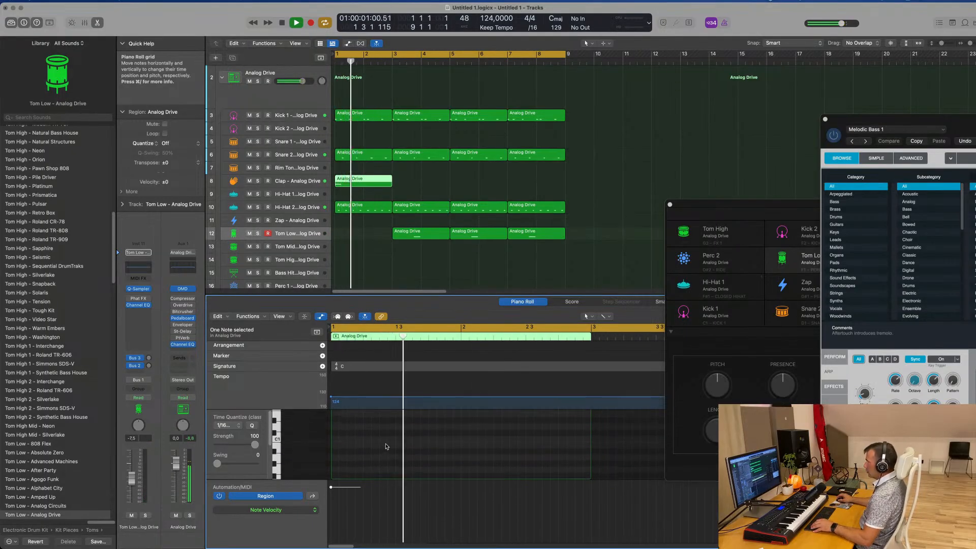
scroll(386, 446, up, 5)
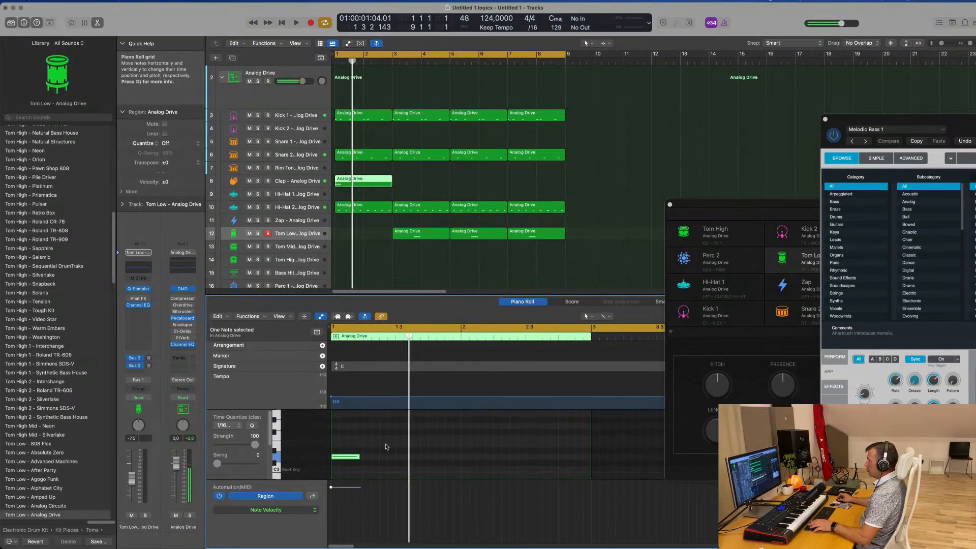
Select the Clap track and play its new part from bar 1.
key(Return)
key(Return)
key(space)
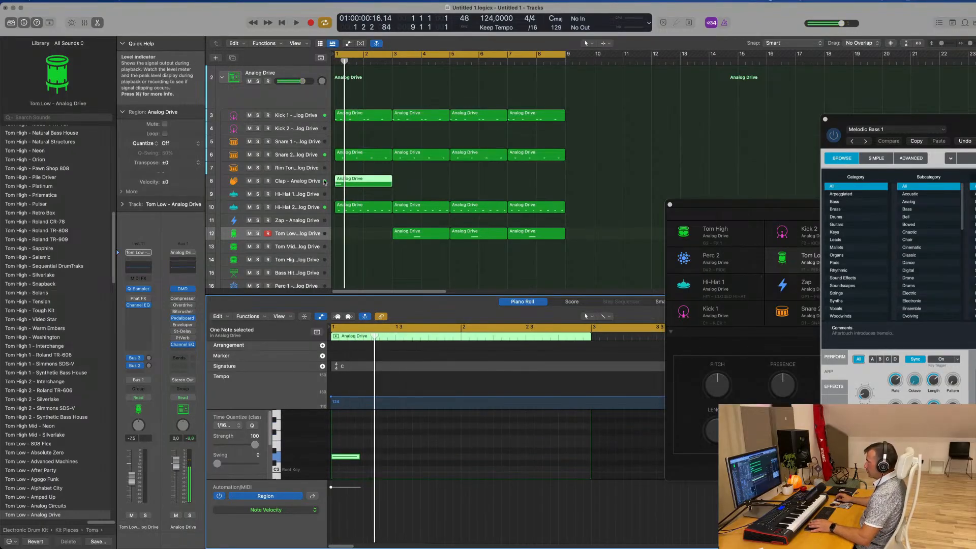
key(space)
click(306, 184)
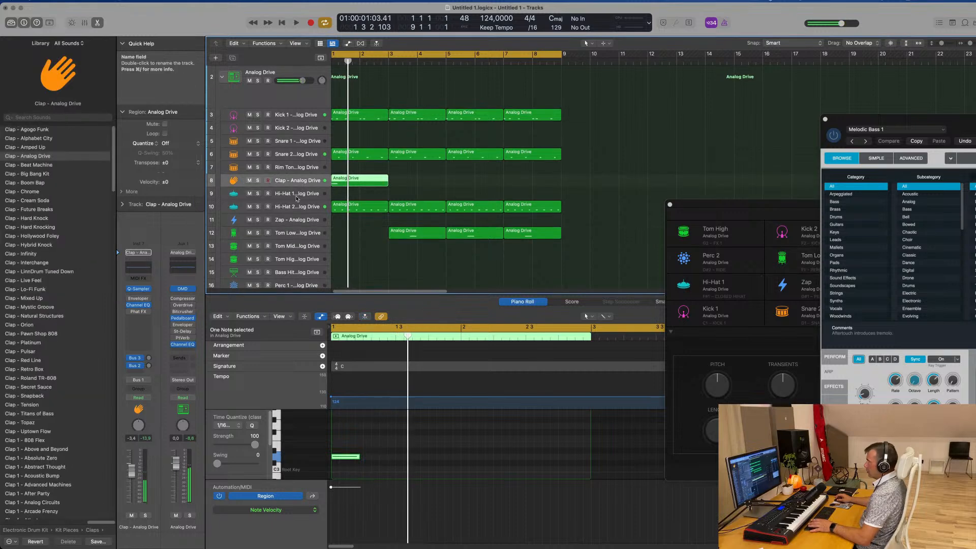
key(Return)
key(Return)
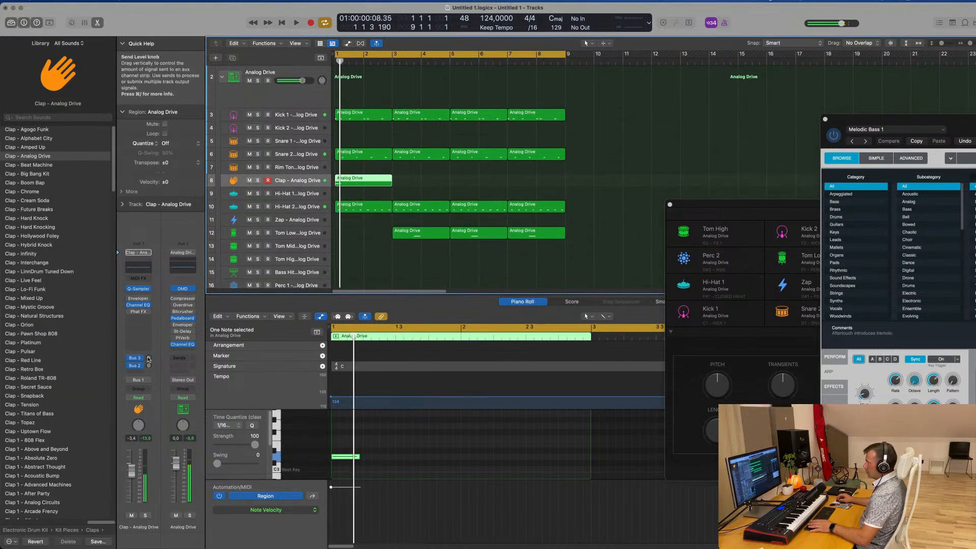
Adjust the Clap track's Bus 3 reverb send and set its Bus 2 delay send to about -11.4 while playing from the start.
click(149, 359)
drag(146, 359, 148, 364)
key(Return)
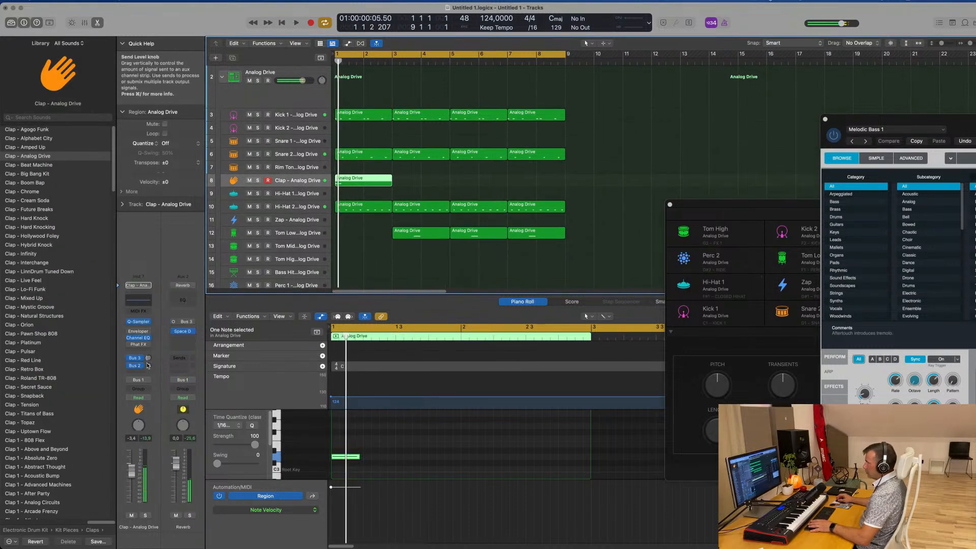
key(space)
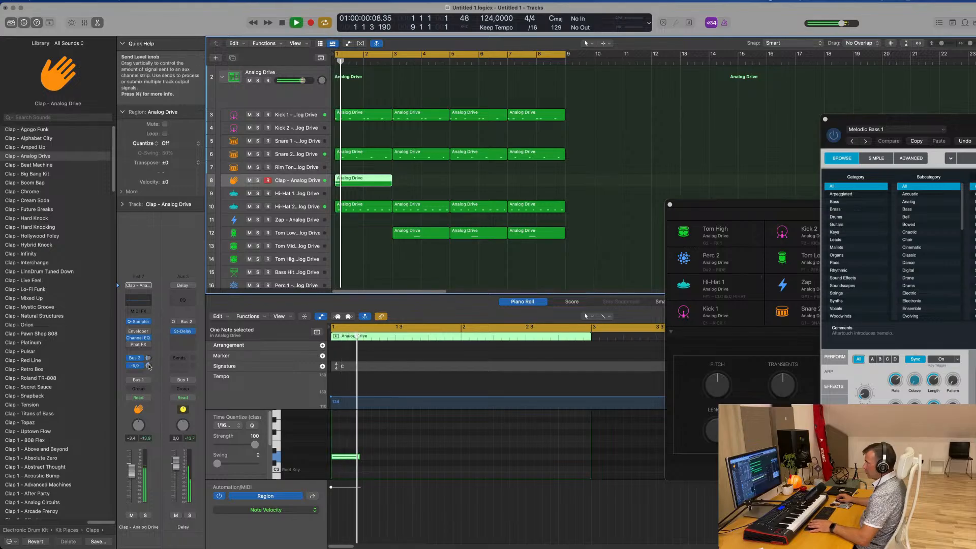
key(Return)
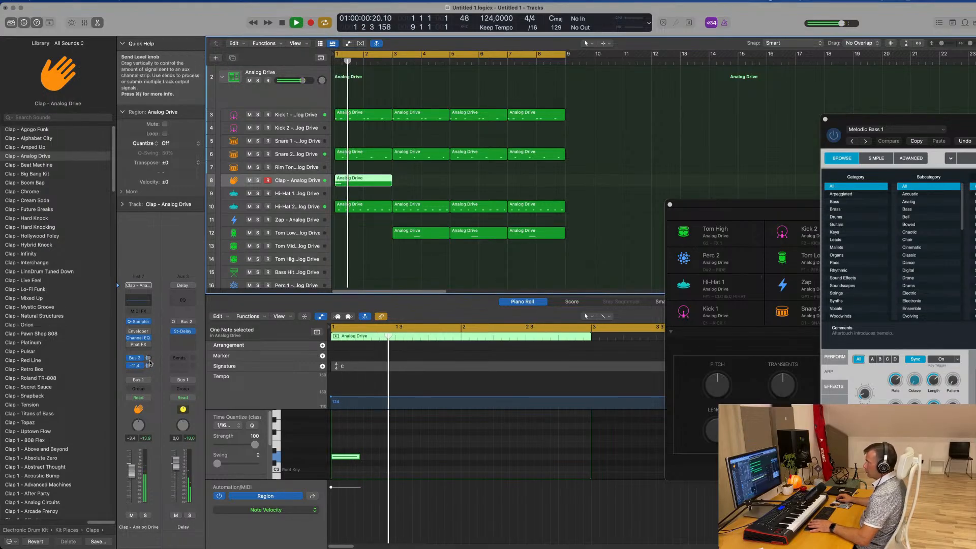
Open the Stereo Delay on the Delay bus and audition its presets during playback, switching to Dual 1/16 Slap.
click(183, 331)
key(space)
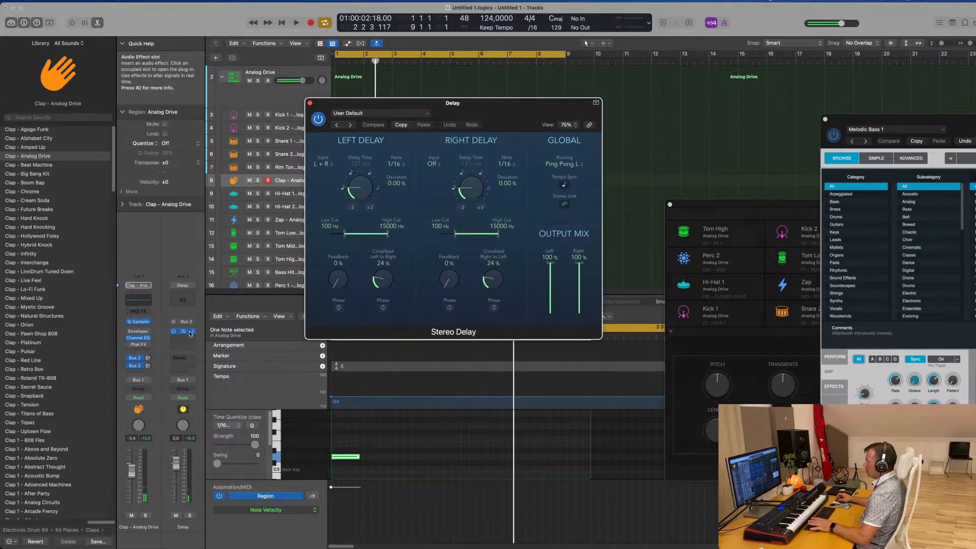
key(Return)
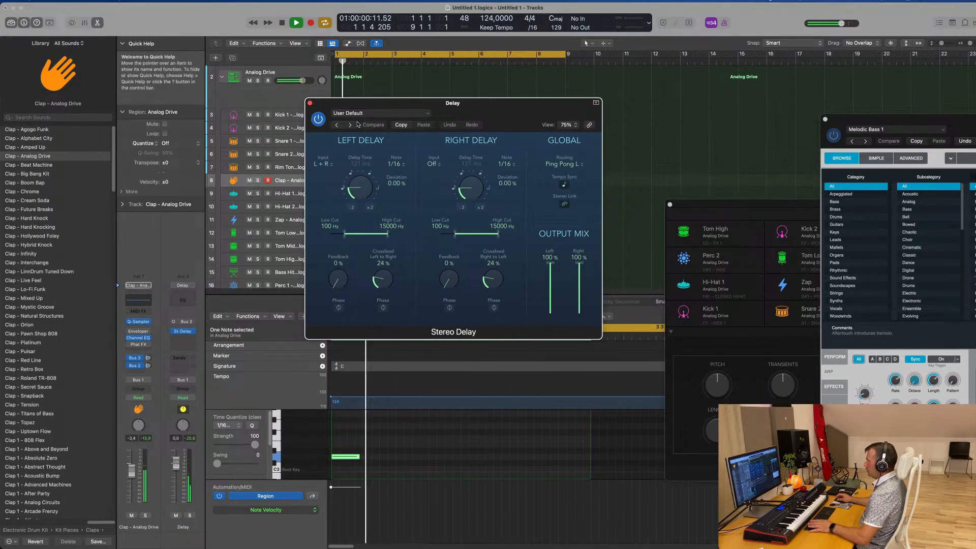
click(336, 125)
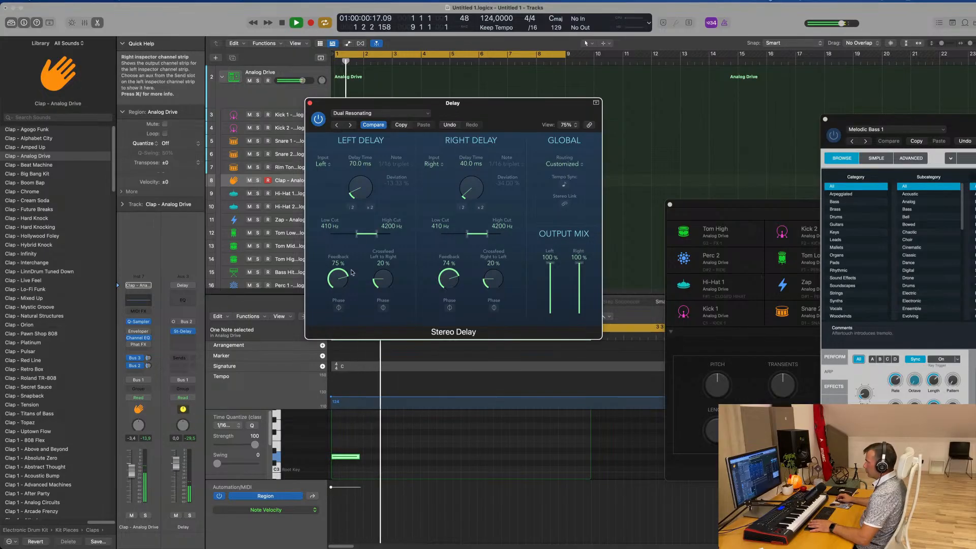
click(336, 125)
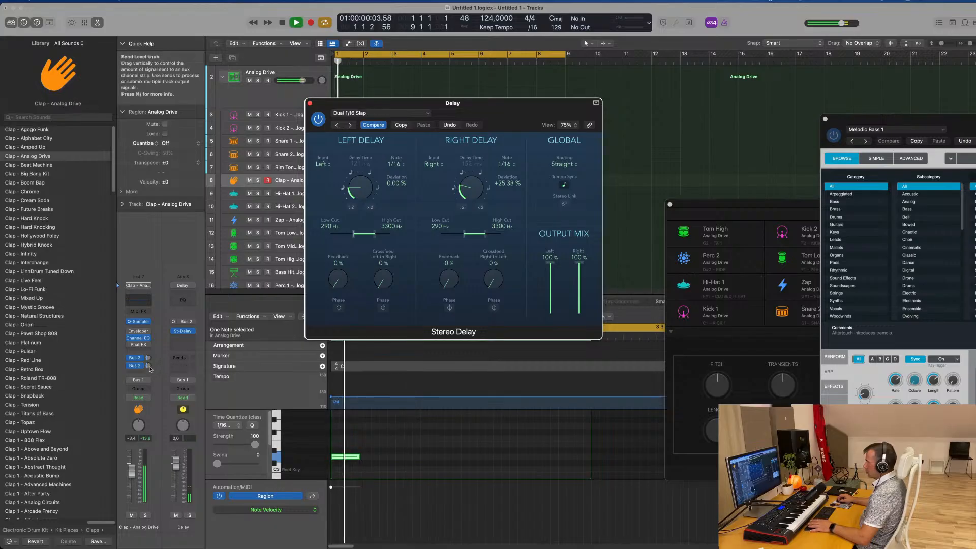
Switch the Stereo Delay to the Dual 1/8 Note preset, set the Clap's Bus 2 send to about -0.9 and close the plug-in window.
drag(150, 365, 151, 365)
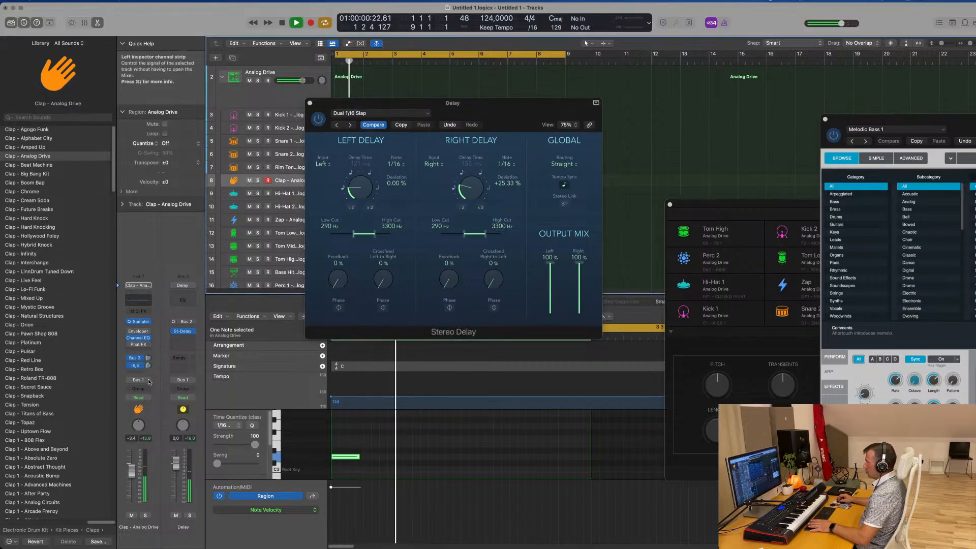
click(337, 125)
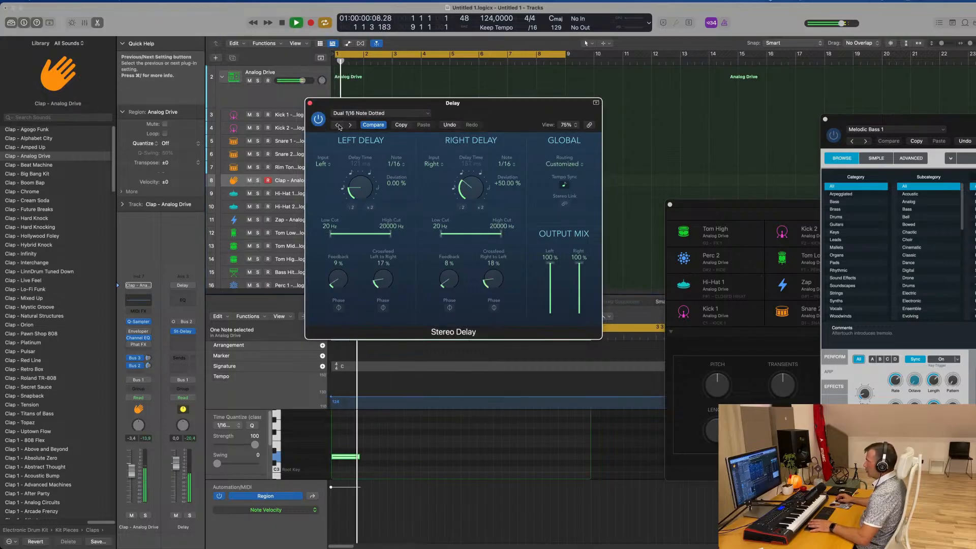
click(337, 126)
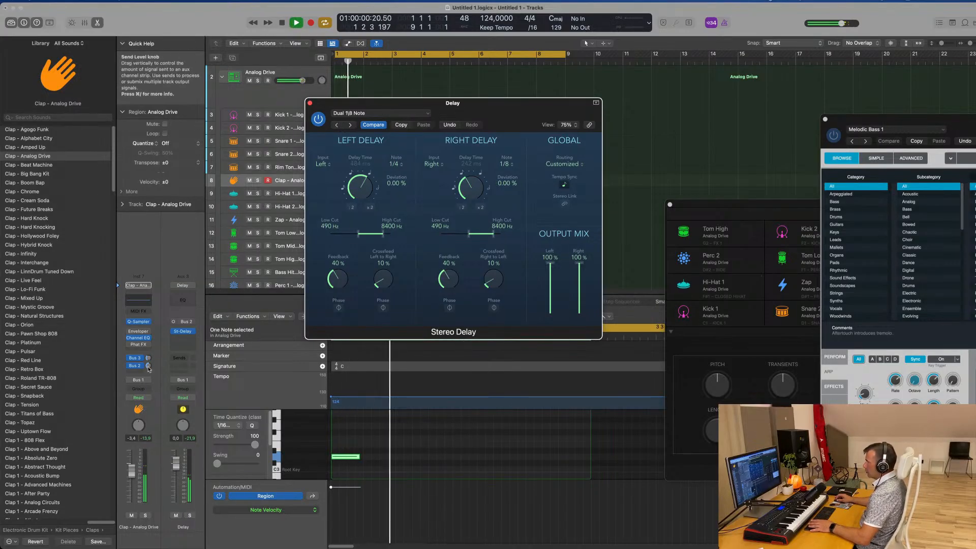
drag(148, 366, 150, 378)
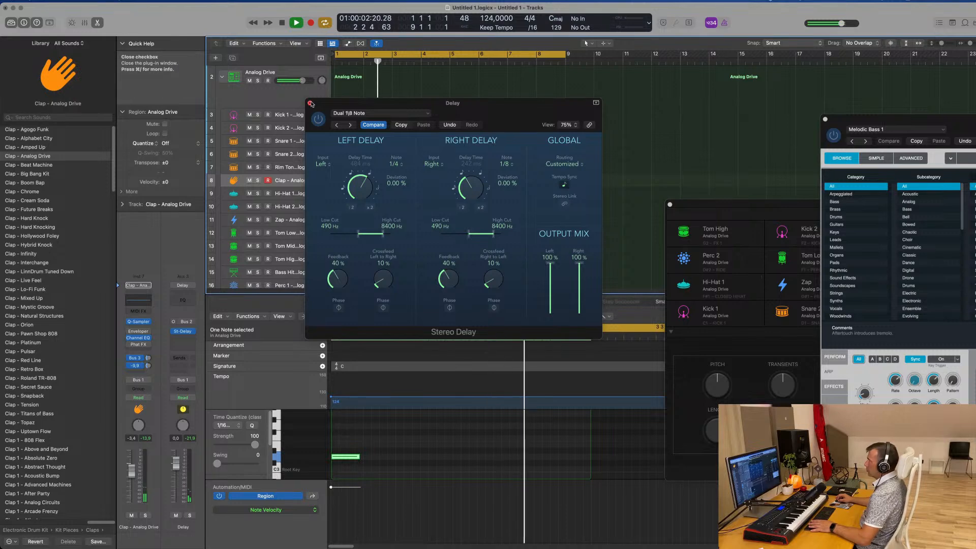
click(310, 104)
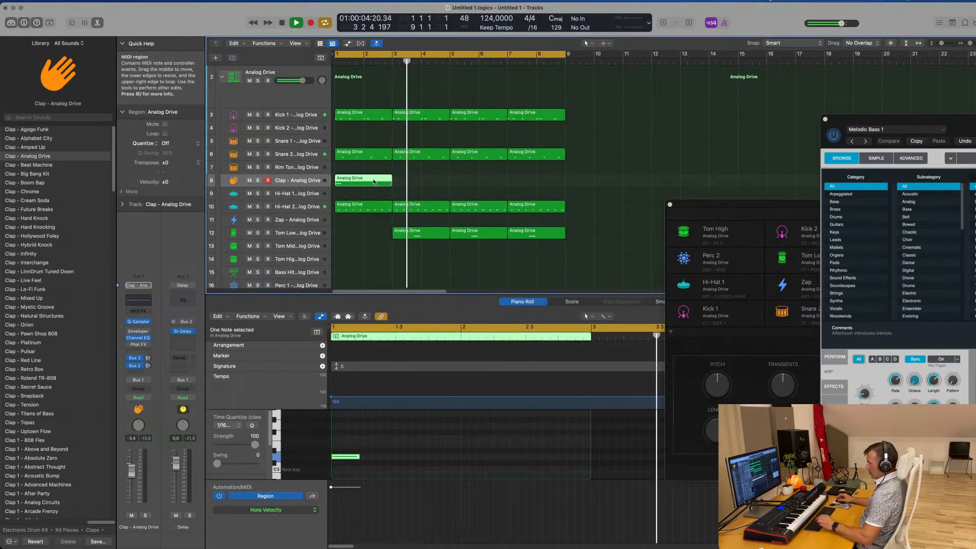
Repeat the Clap region three times to fill eight bars and copy the first Tom Low region back to bar 1.
key(super+r)
key(super+r)
key(super+r)
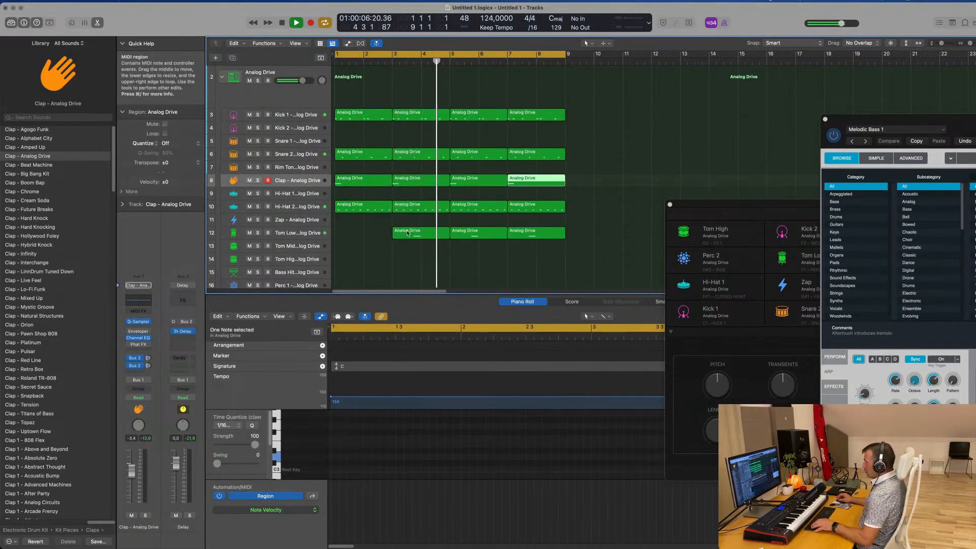
click(413, 237)
drag(413, 237, 358, 233)
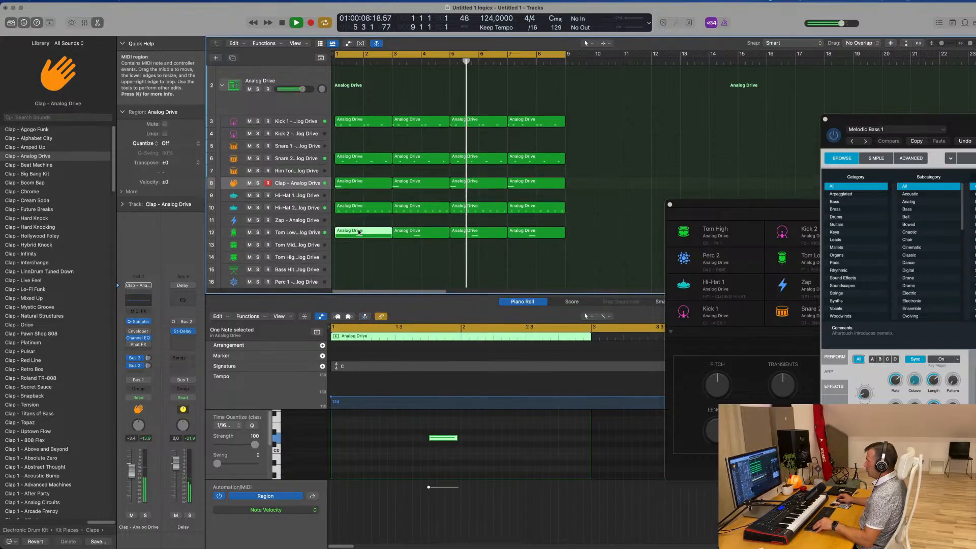
Audition the Perc 1, Perc 2 and Noise subtracks against the playing pattern, leaving the Noise track selected.
scroll(359, 232, down, 2)
scroll(390, 241, down, 4)
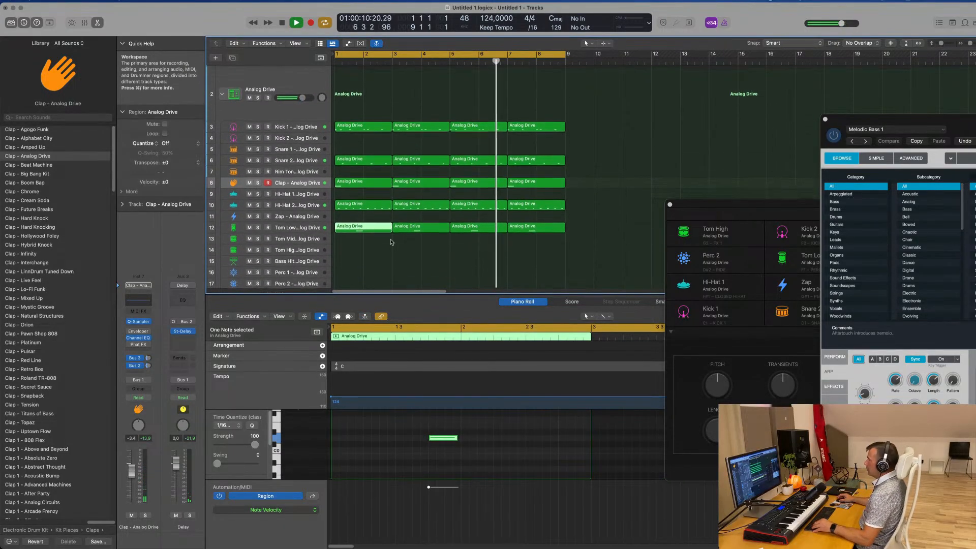
scroll(390, 241, down, 2)
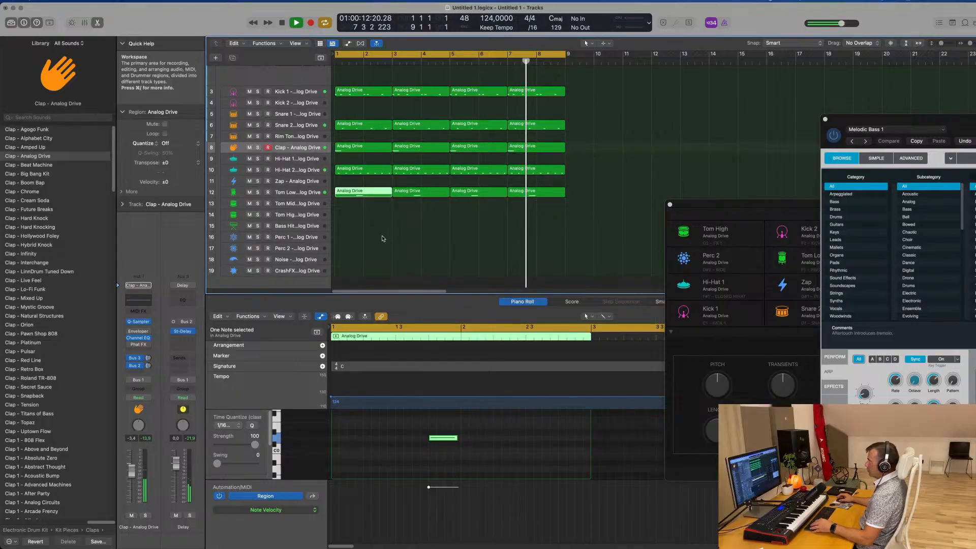
click(383, 239)
click(304, 237)
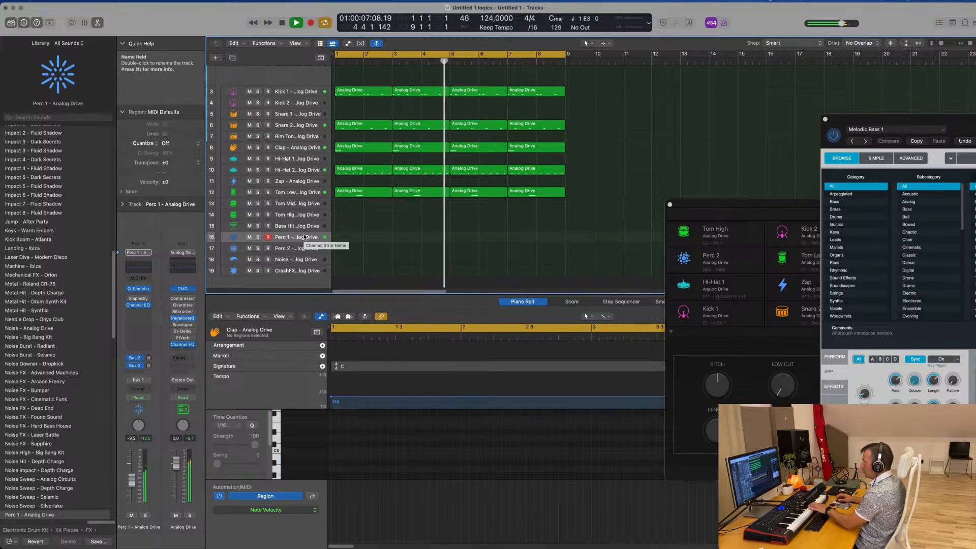
click(297, 248)
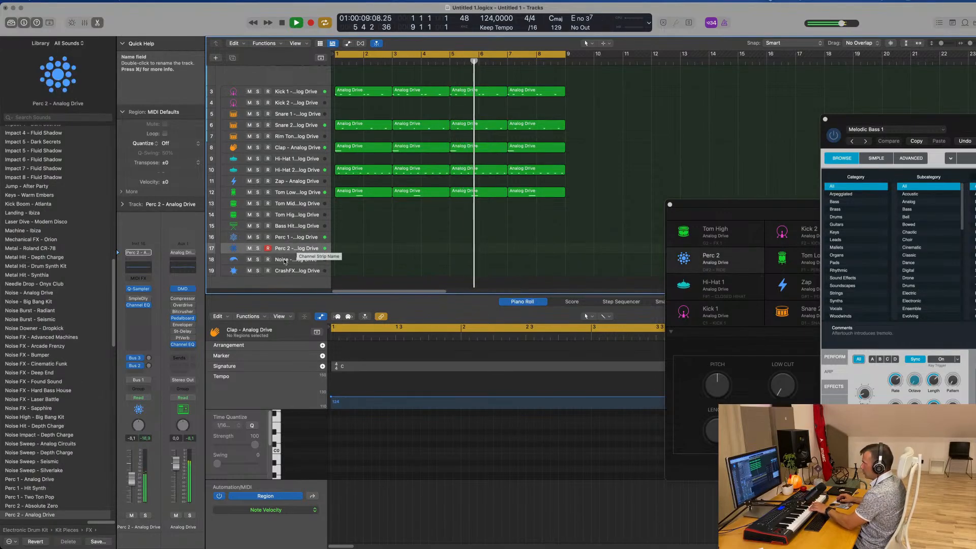
click(292, 262)
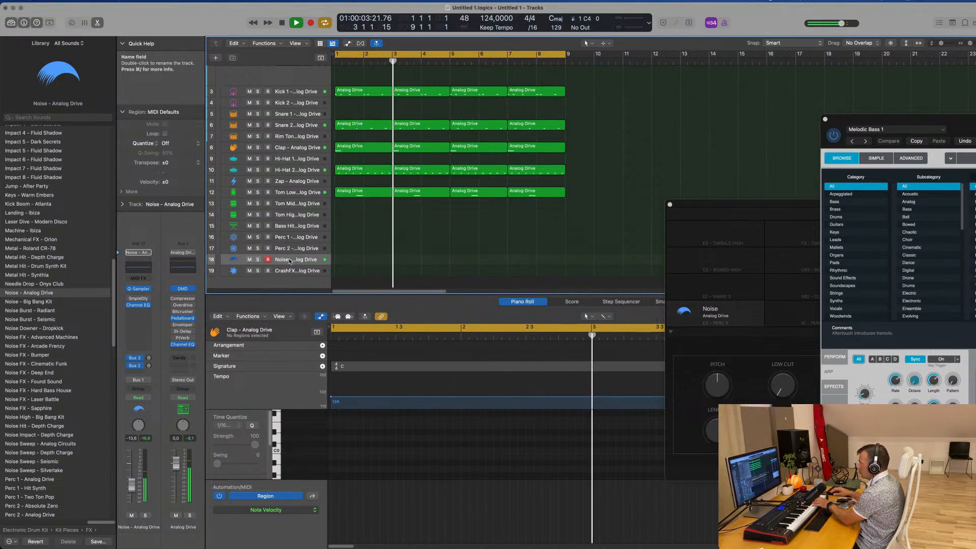
Copy the first Clap region to the Noise track at bar 2 beat 3, split it at bar 3 and delete the remainder.
click(367, 149)
drag(367, 149, 411, 263)
super+double_click(392, 261)
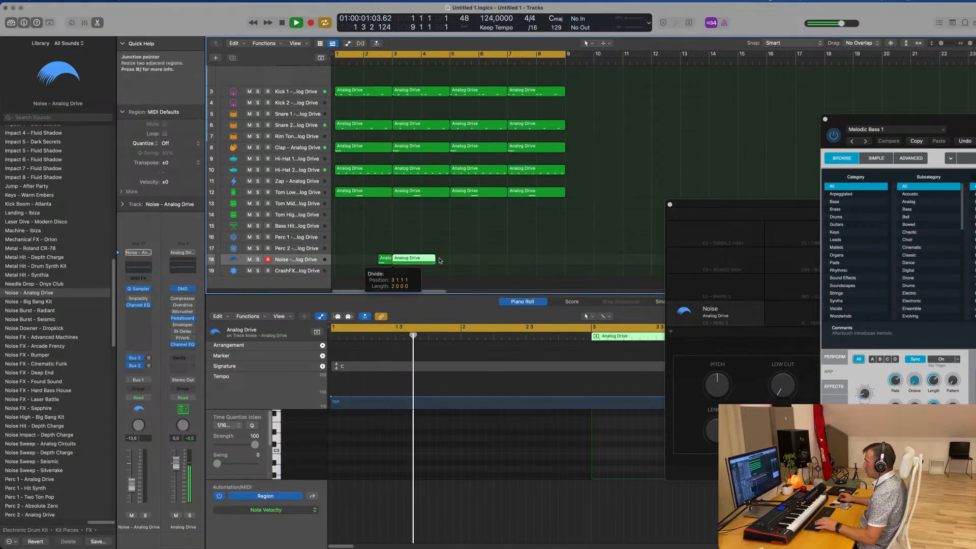
click(440, 261)
click(426, 262)
key(Delete)
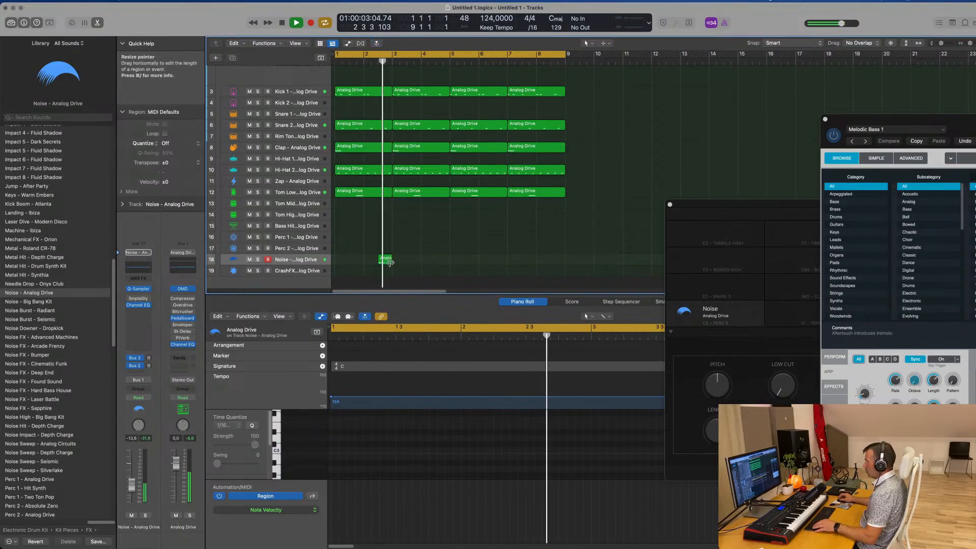
Raise the note in the short Noise region by an octave and copy the region to bar 6 beat 3.
click(542, 441)
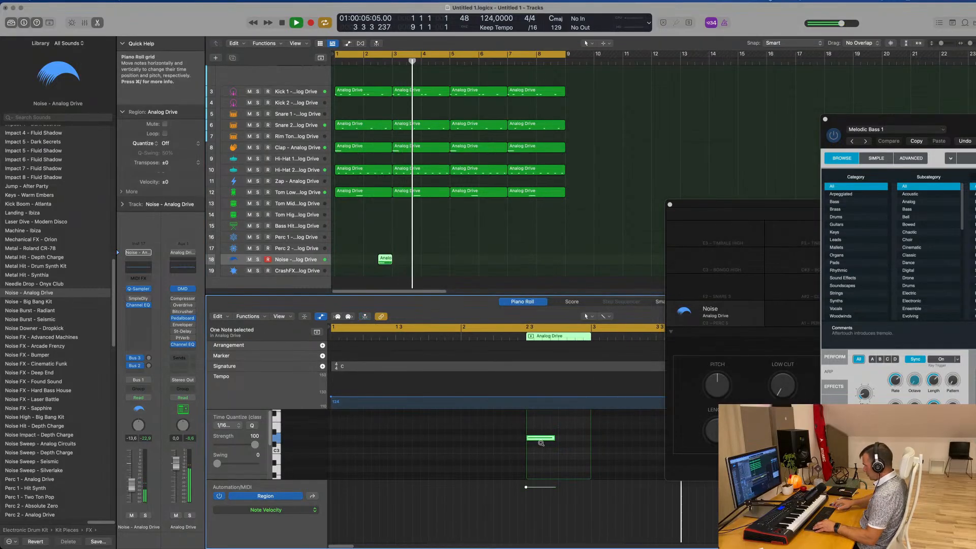
key(space)
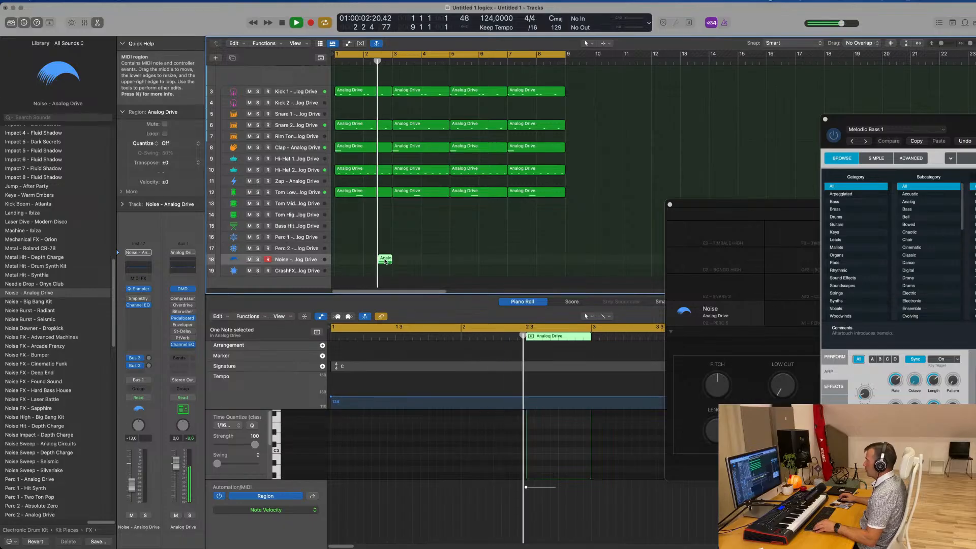
drag(385, 260, 514, 265)
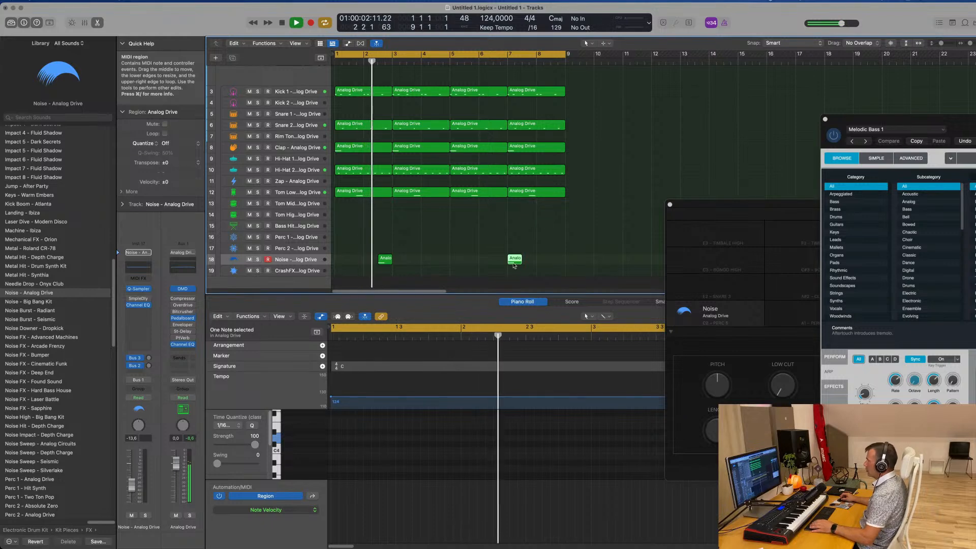
drag(510, 262, 495, 262)
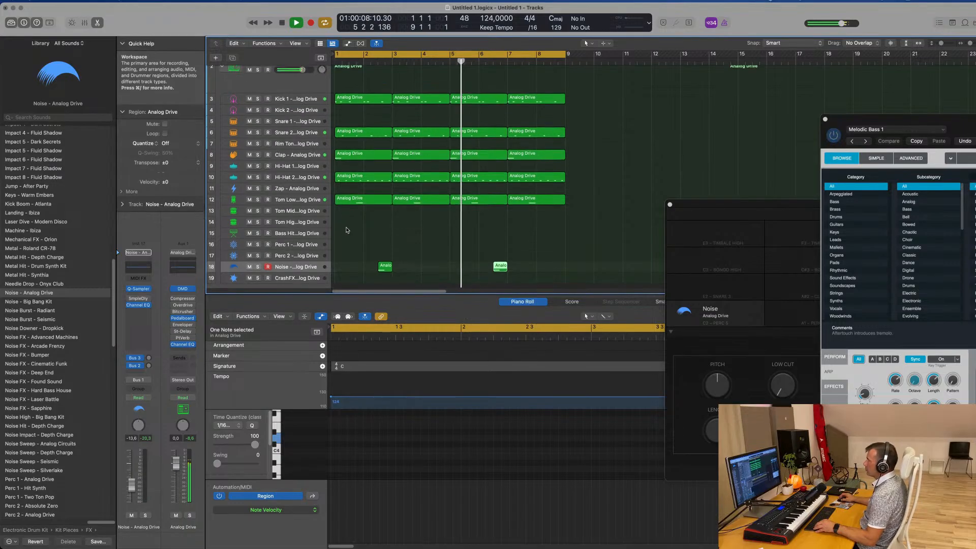
Copy the first Hi-Hat 2 region to the Hi-Hat 1 track at bar 1, stopping playback near the start.
scroll(350, 203, up, 2)
click(363, 192)
drag(363, 192, 394, 188)
key(space)
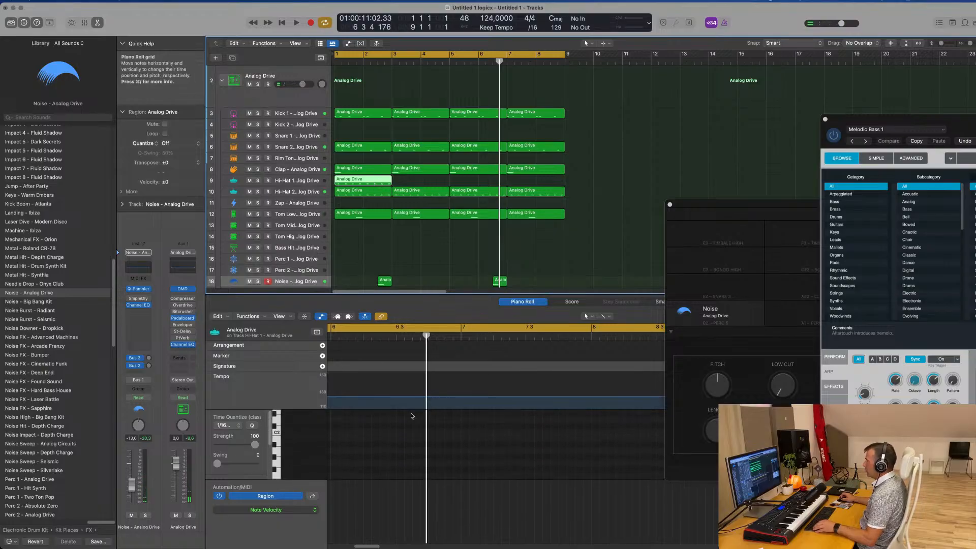
key(Return)
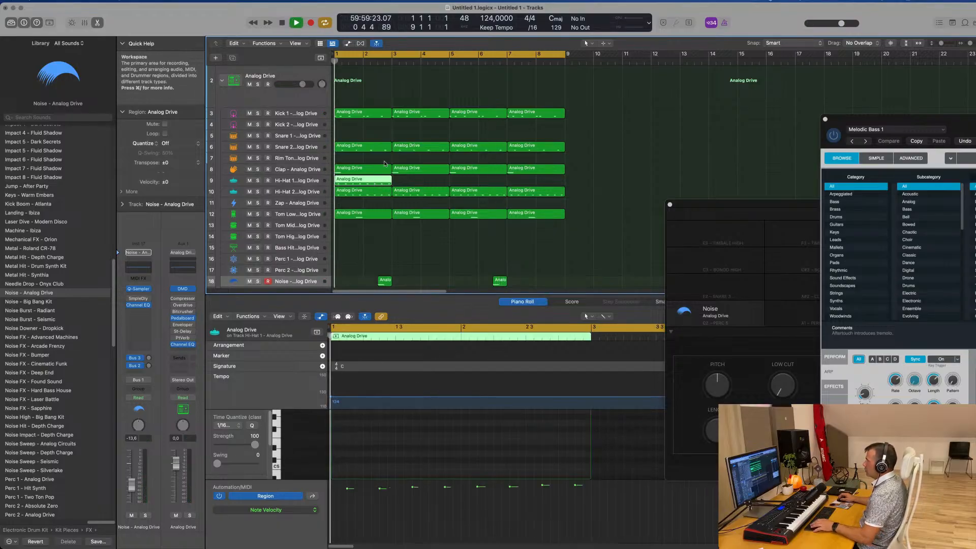
key(space)
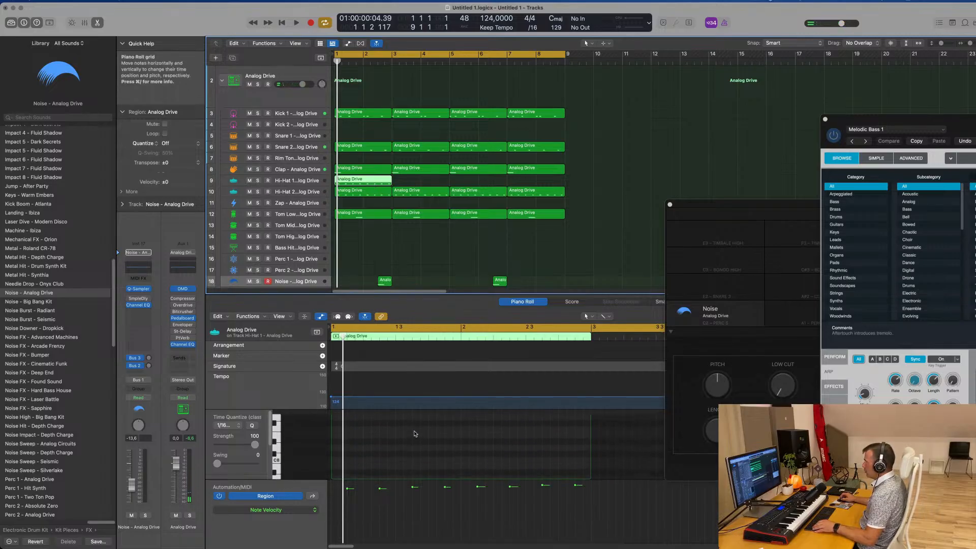
Duplicate the eight Hi-Hat 1 notes to fill every sixteenth except the offbeat eighths, and play the result.
scroll(414, 427, down, 10)
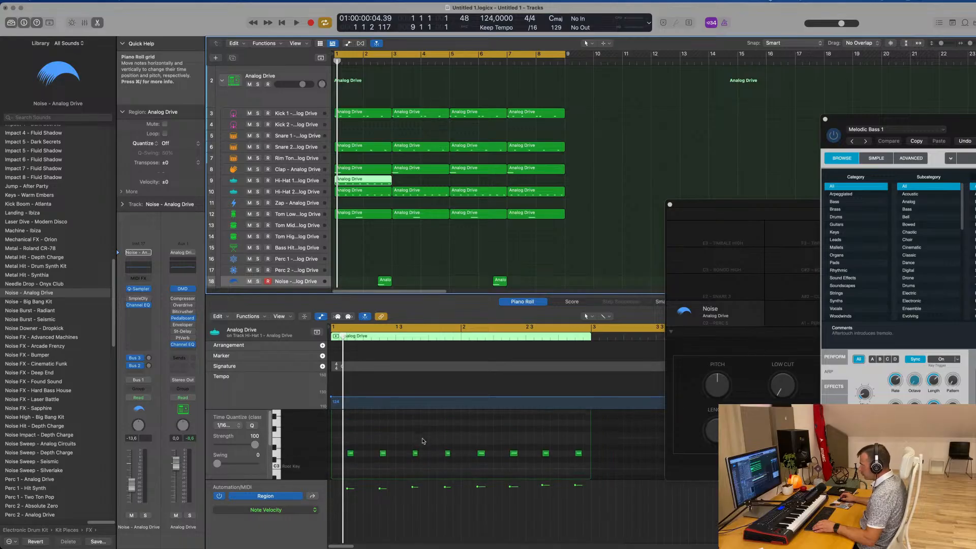
scroll(374, 450, up, 4)
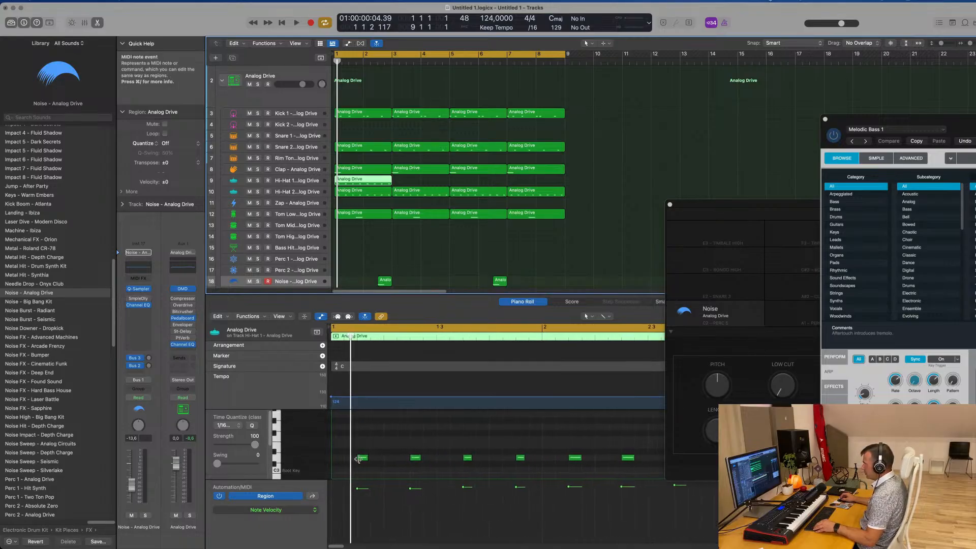
scroll(382, 461, right, 1)
drag(363, 459, 336, 459)
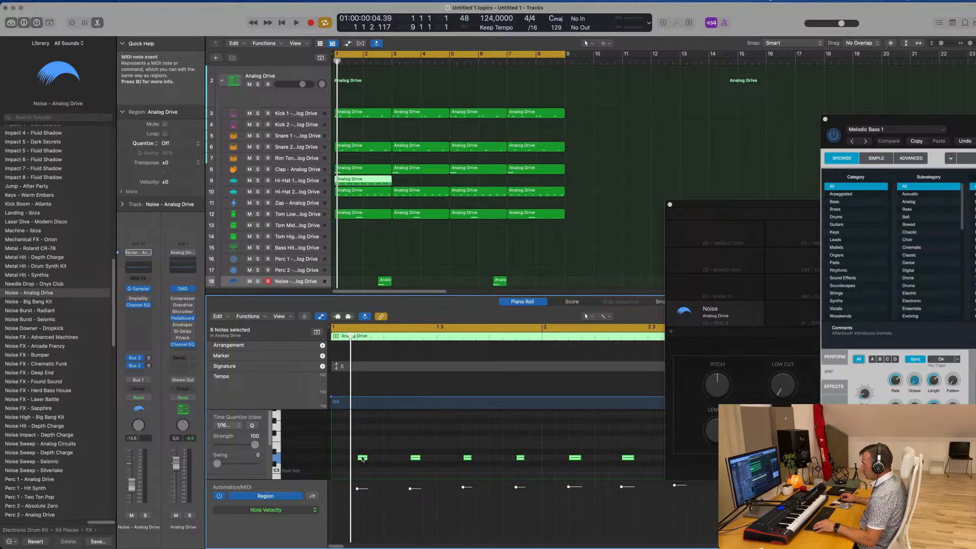
mouse_move(362, 459)
mouse_down()
mouse_move(335, 459)
mouse_move(363, 459)
mouse_up()
key(space)
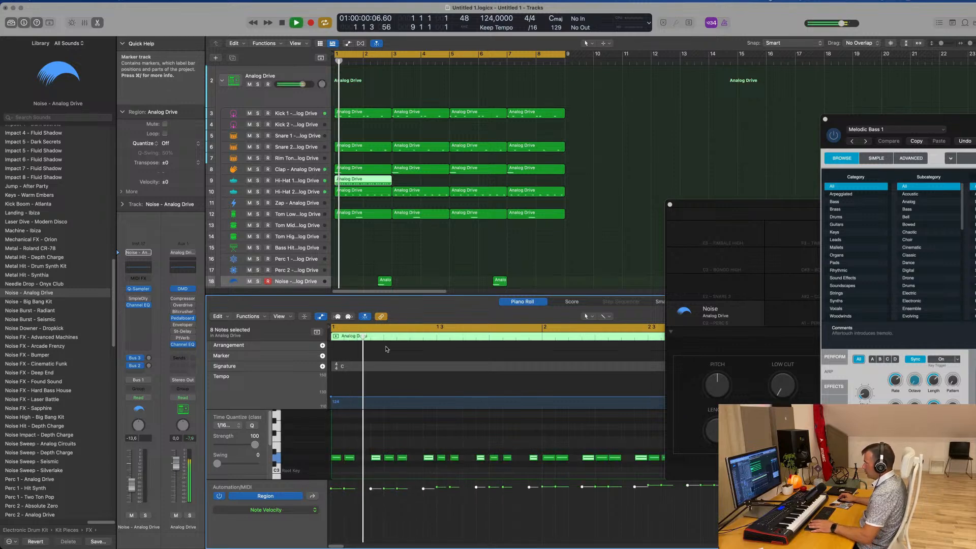
Lower the Hi-Hat 1 track's volume to -14.8 and repeat its region three times to fill eight bars.
click(223, 181)
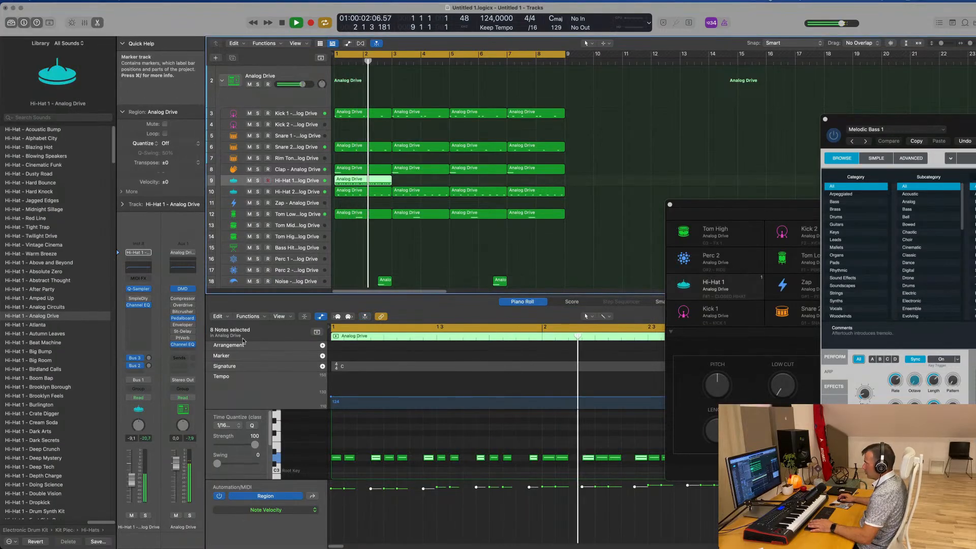
drag(134, 479, 134, 486)
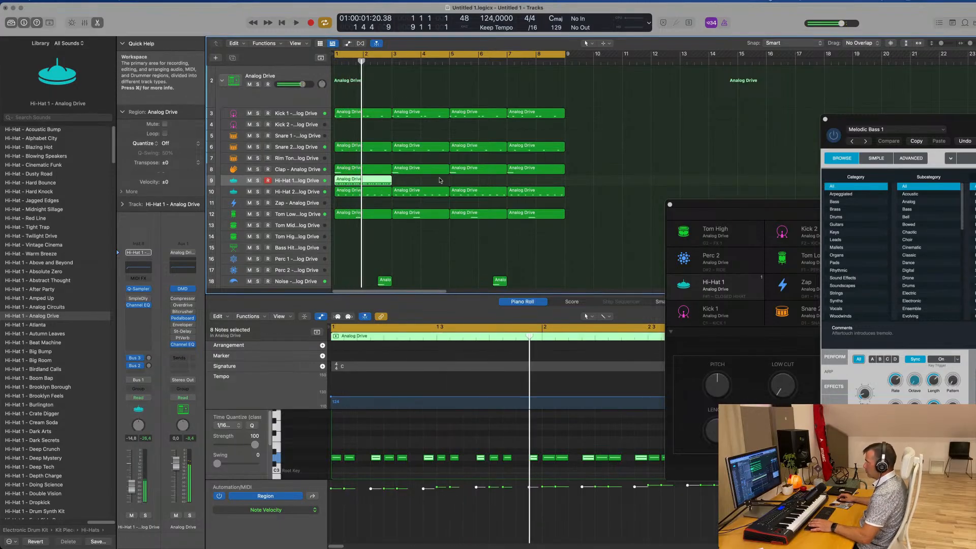
key(super+r)
key(super+r)
key(super+r)
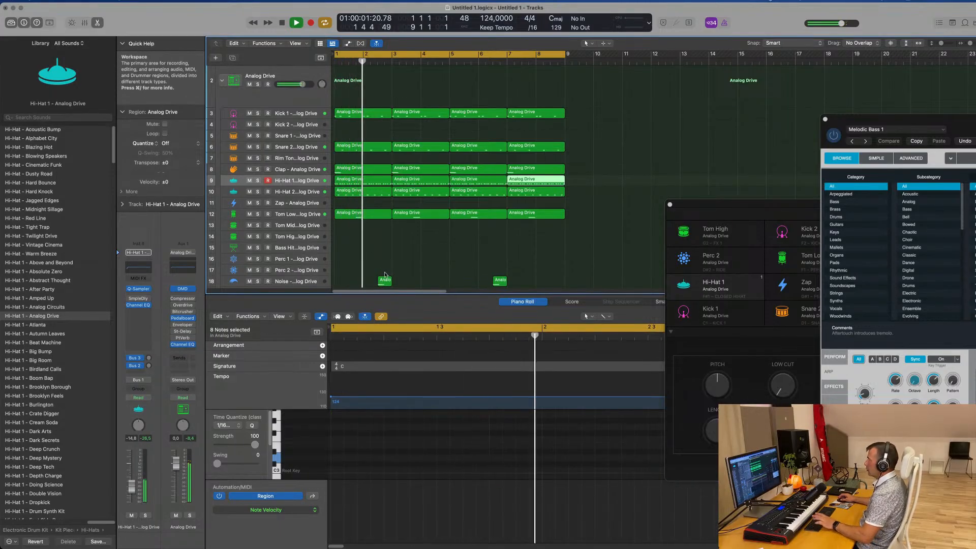
Select all notes in the four Hi-Hat 1 regions, transpose them together and play from the start.
click(309, 184)
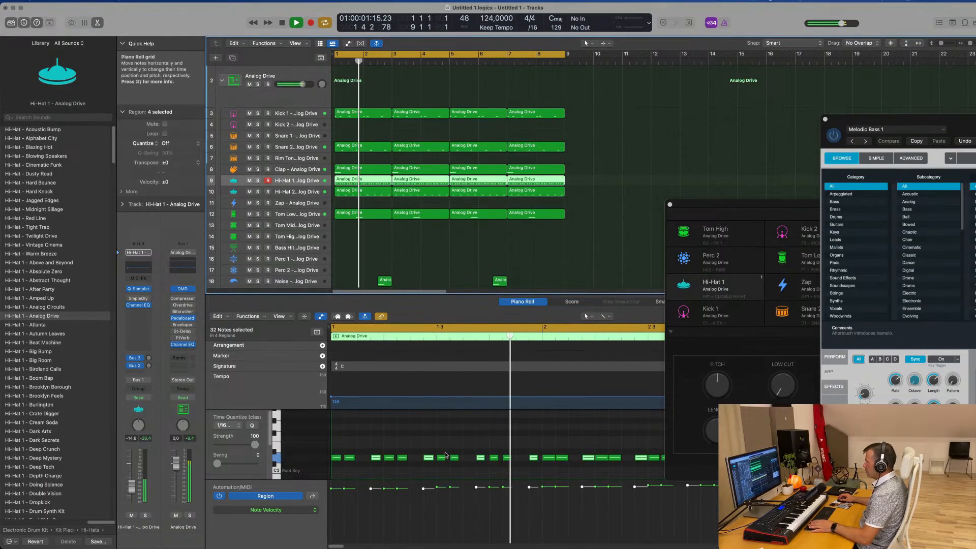
key(super+a)
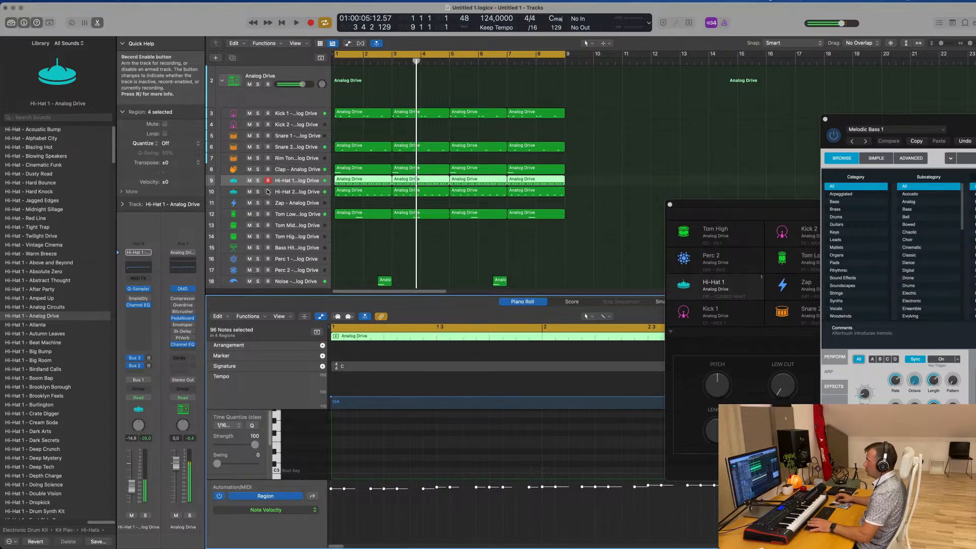
key(Return)
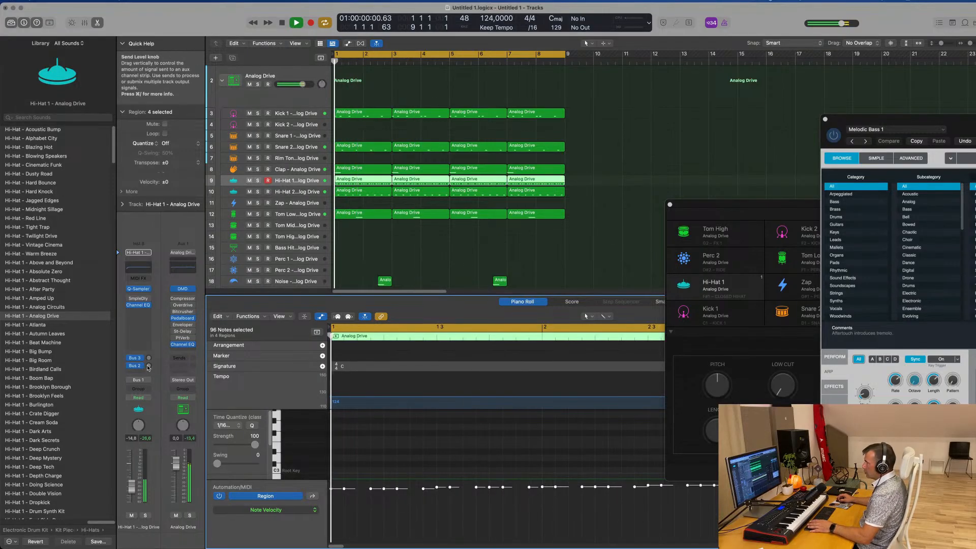
Set Hi-Hat 1's Bus 2 delay send to about -3.6 and its volume to -15.0, replaying from the start.
mouse_move(149, 366)
mouse_down()
mouse_move(149, 356)
mouse_move(150, 367)
mouse_up()
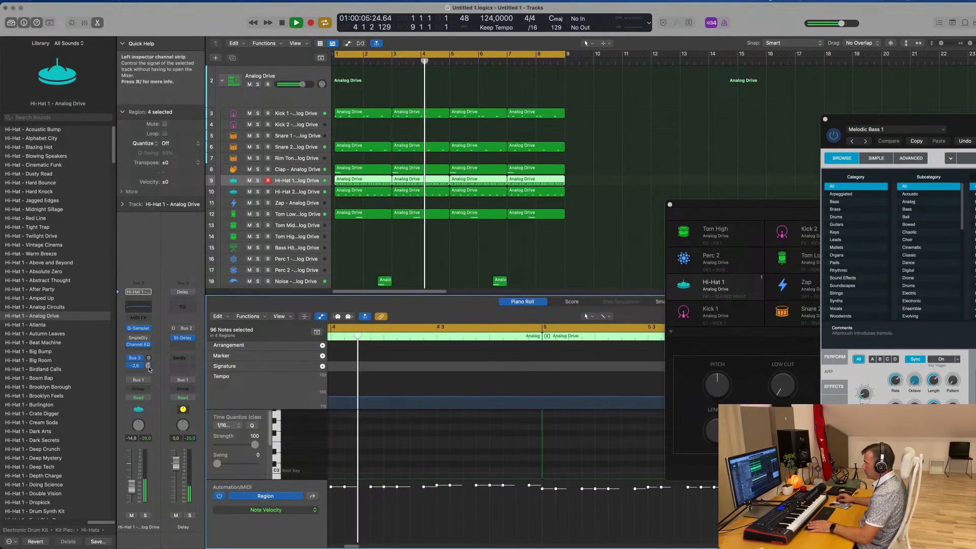
key(Return)
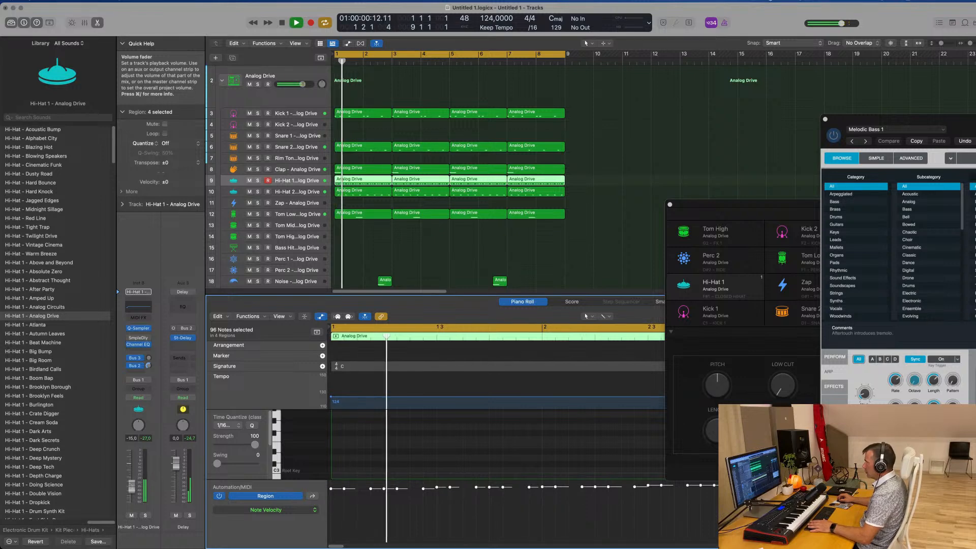
Audition the Bass Hit, Tom Mid, Tom High and Rim Tone subtracks in turn while the pattern plays.
scroll(452, 250, down, 2)
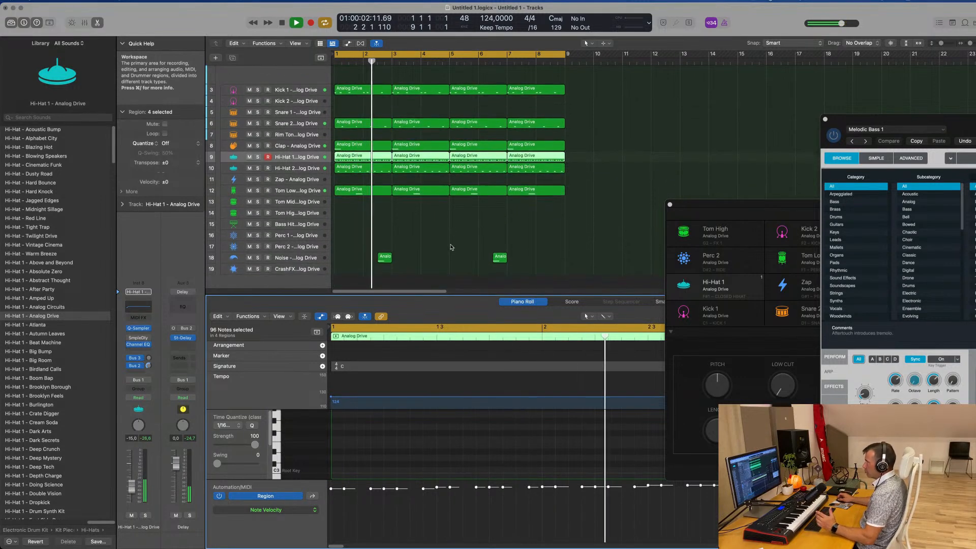
click(299, 225)
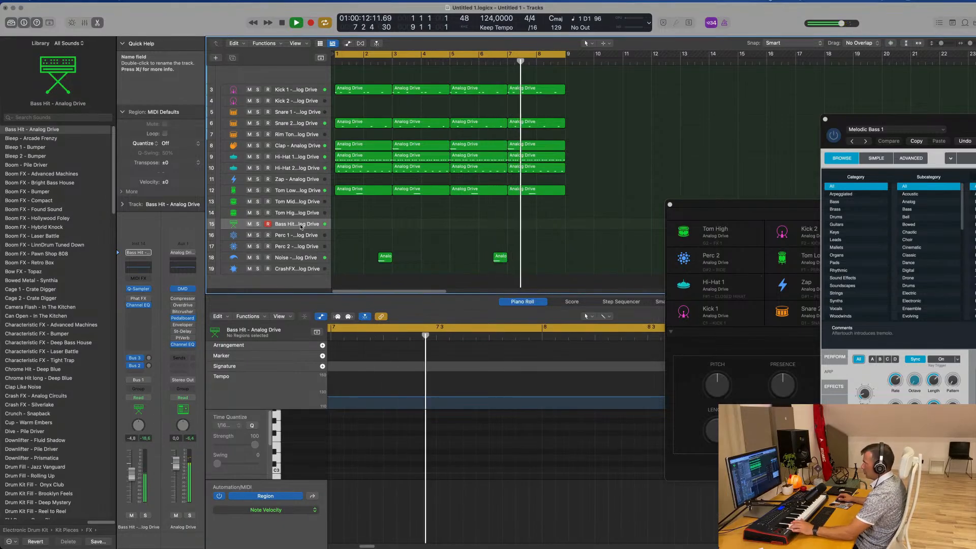
scroll(300, 219, up, 1)
click(300, 212)
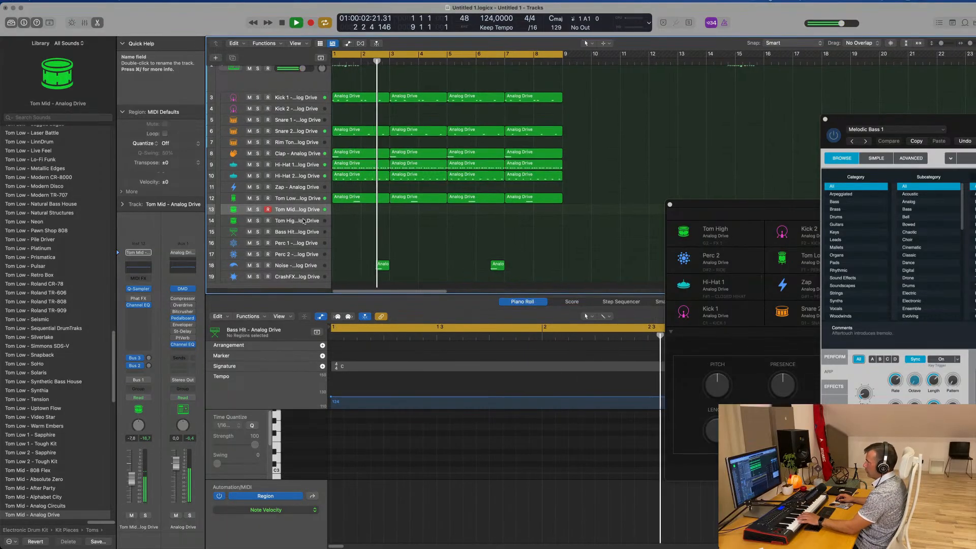
click(303, 221)
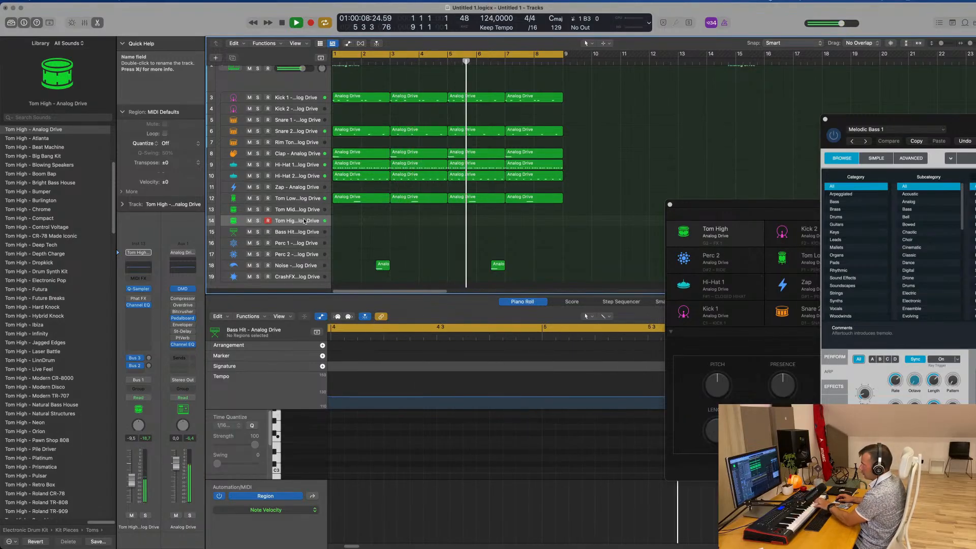
scroll(302, 162, up, 1)
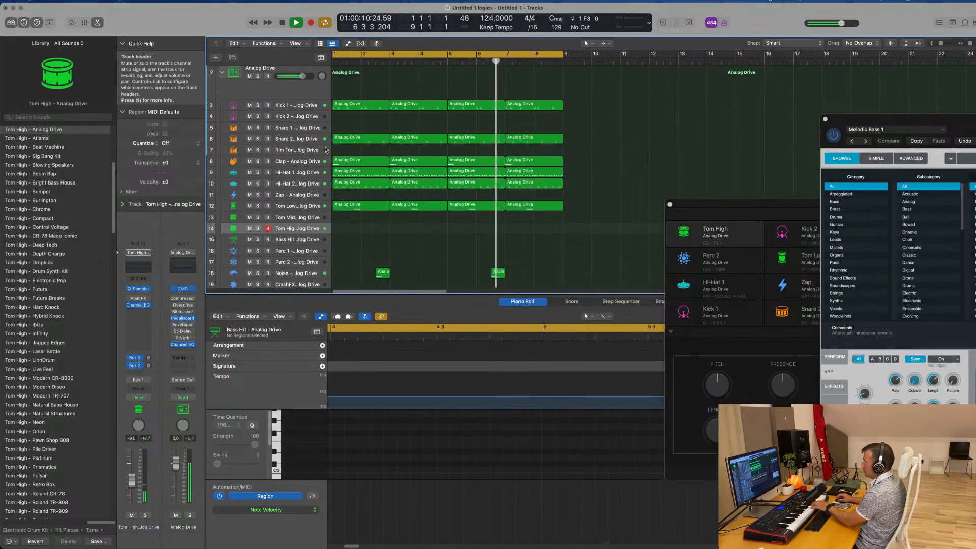
click(302, 151)
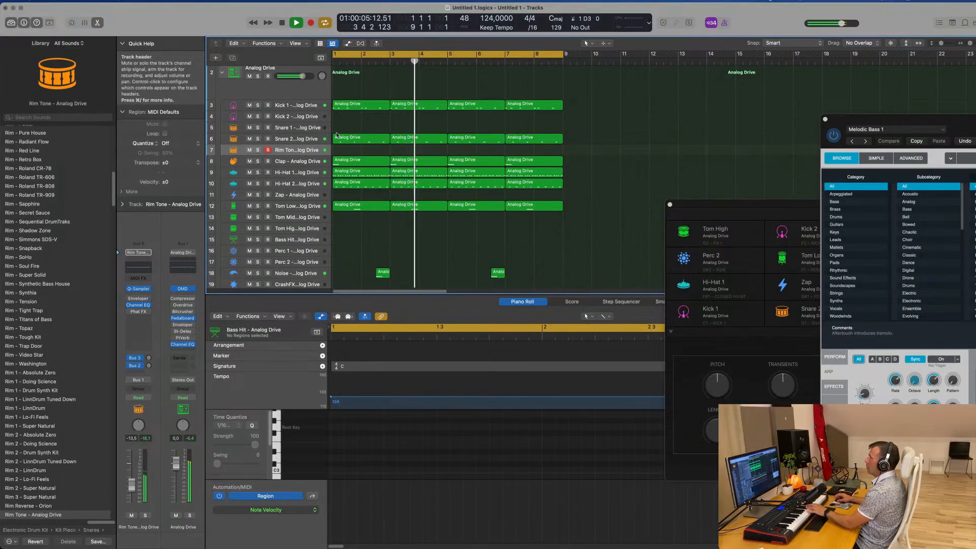
Copy Snare 2's first two-bar region onto the Rim Tone track at bar 1.
click(371, 140)
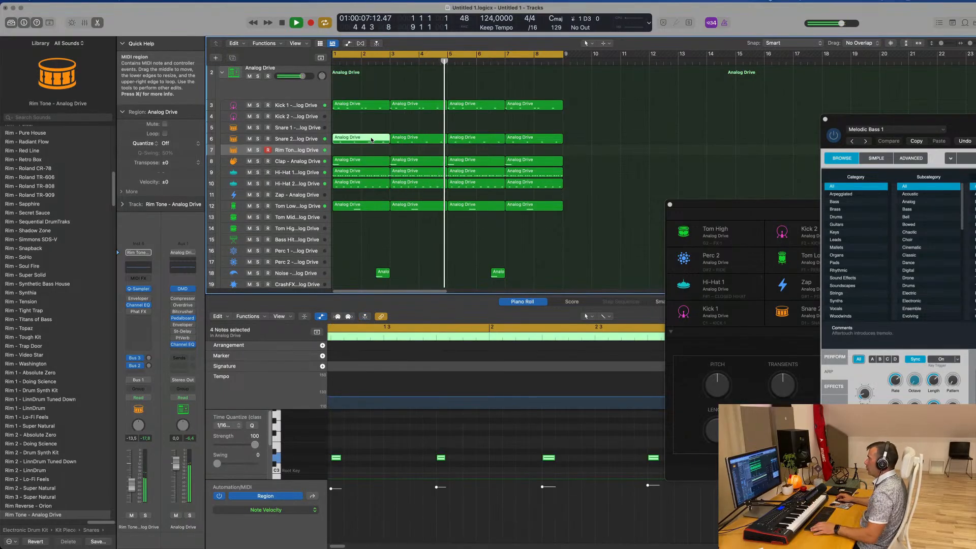
drag(372, 140, 372, 151)
scroll(416, 460, down, 5)
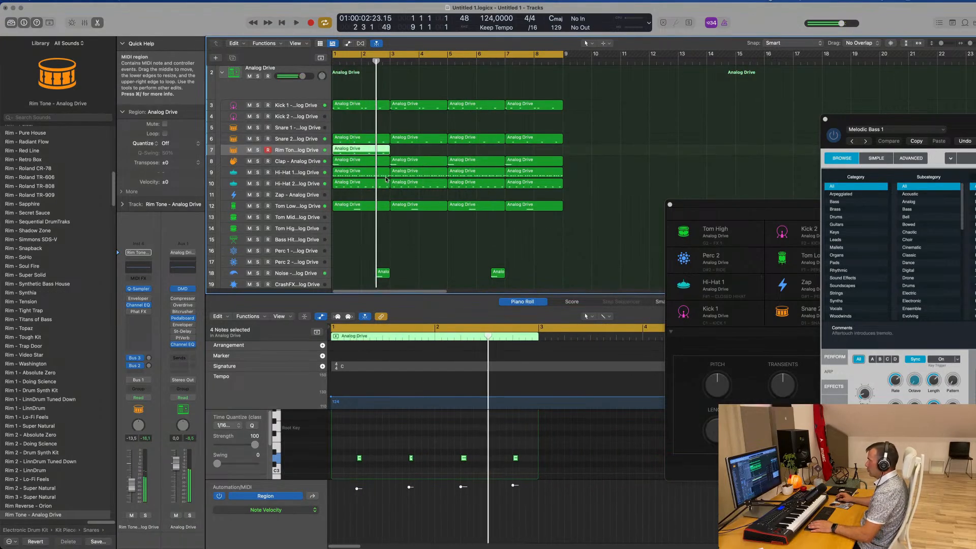
Repeat the Rim Tone region three times to fill eight bars and play the pattern from the start.
key(super+r)
key(super+r)
key(super+r)
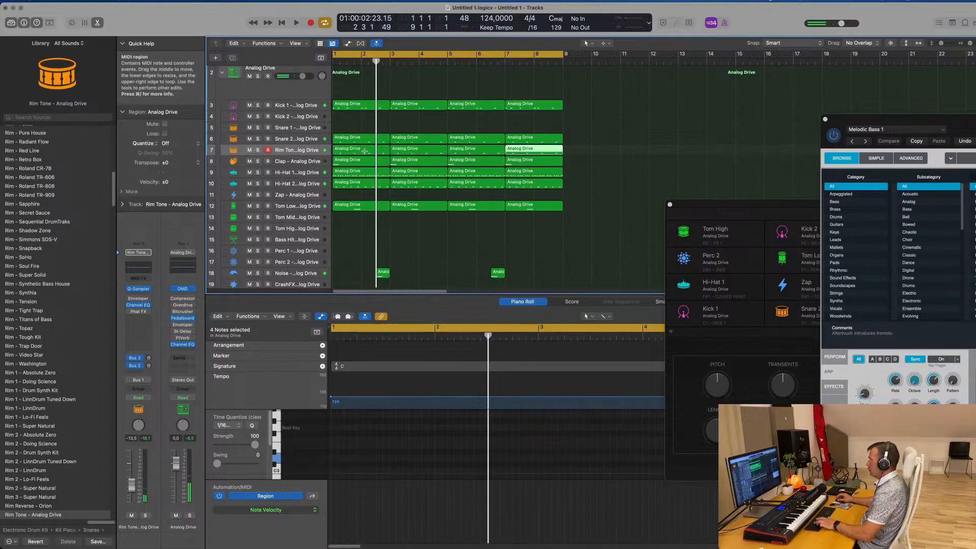
key(space)
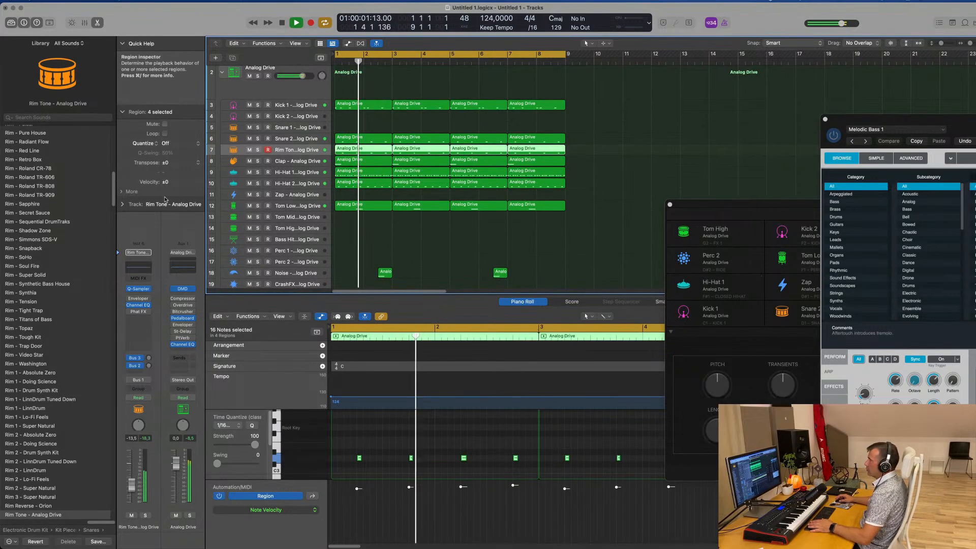
key(space)
key(space)
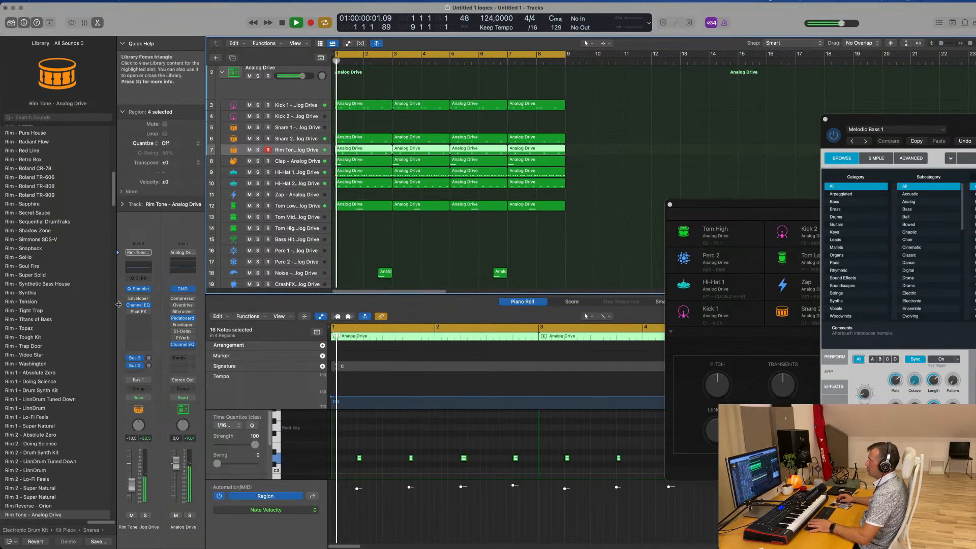
Open Rim Tone's Quick Sampler and set the LFO 1 waveform to Square.
click(141, 290)
drag(615, 110, 539, 93)
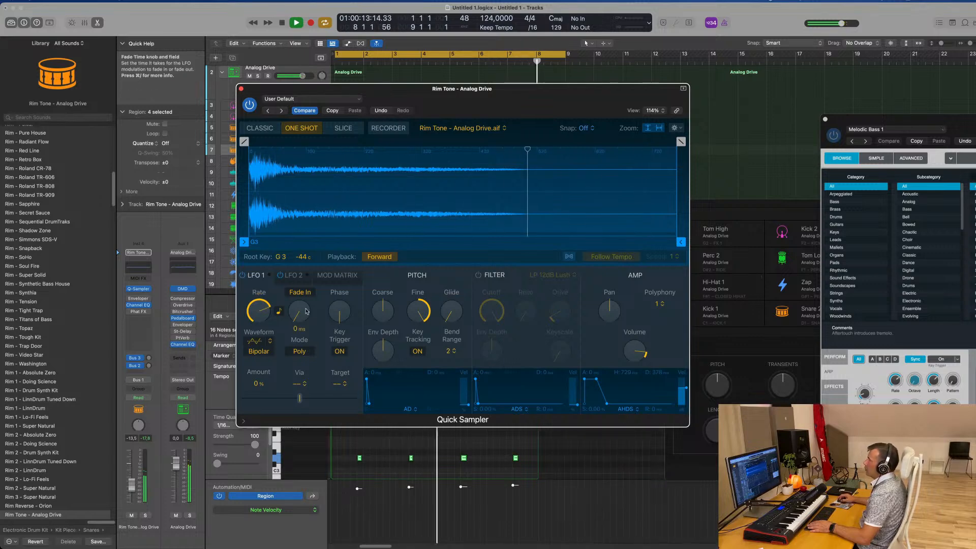
click(257, 341)
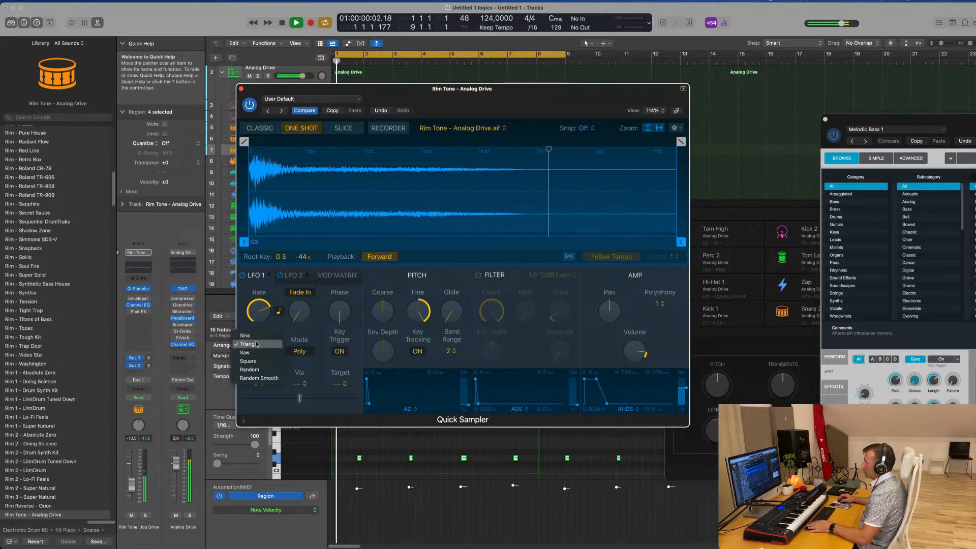
click(258, 361)
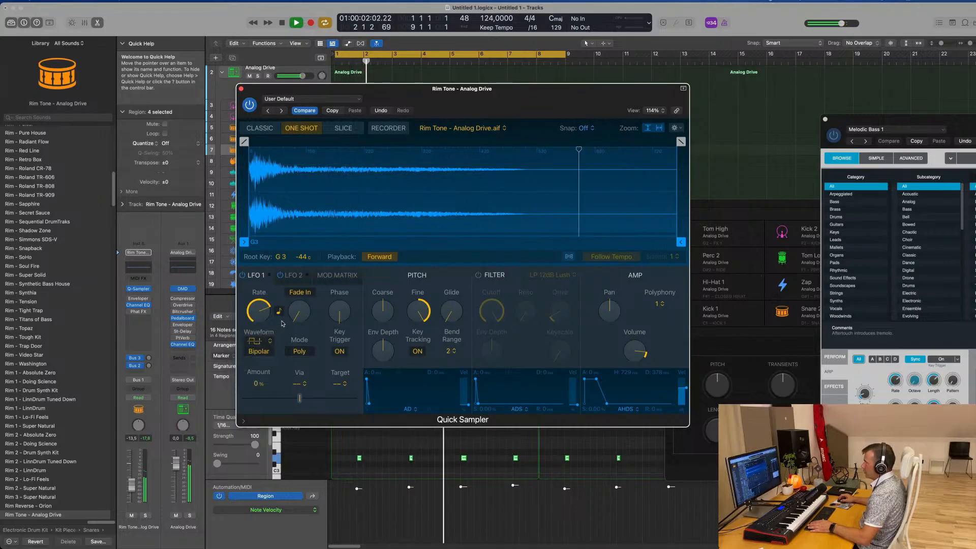
Try LFO 1 with an amount of -100 and Amp Envelope as its via source.
drag(300, 398, 325, 398)
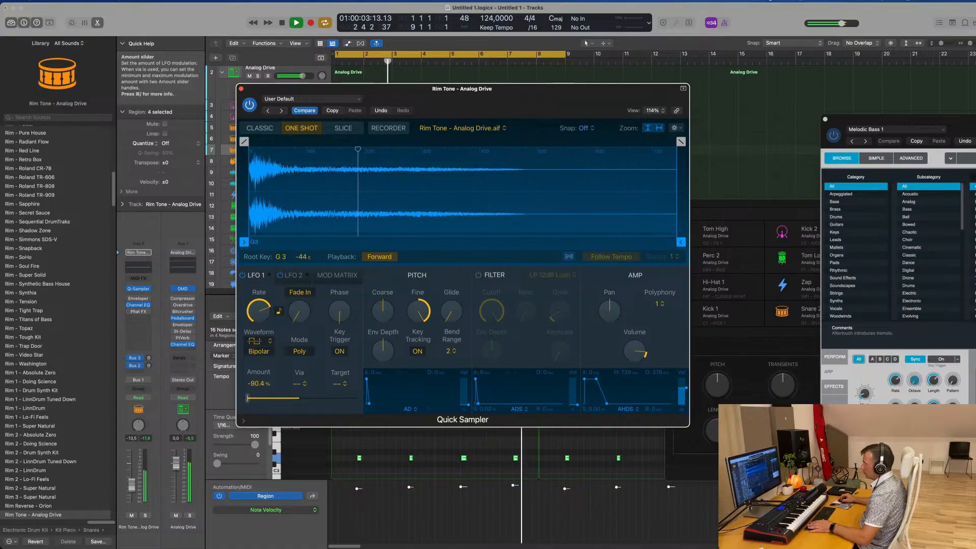
click(298, 385)
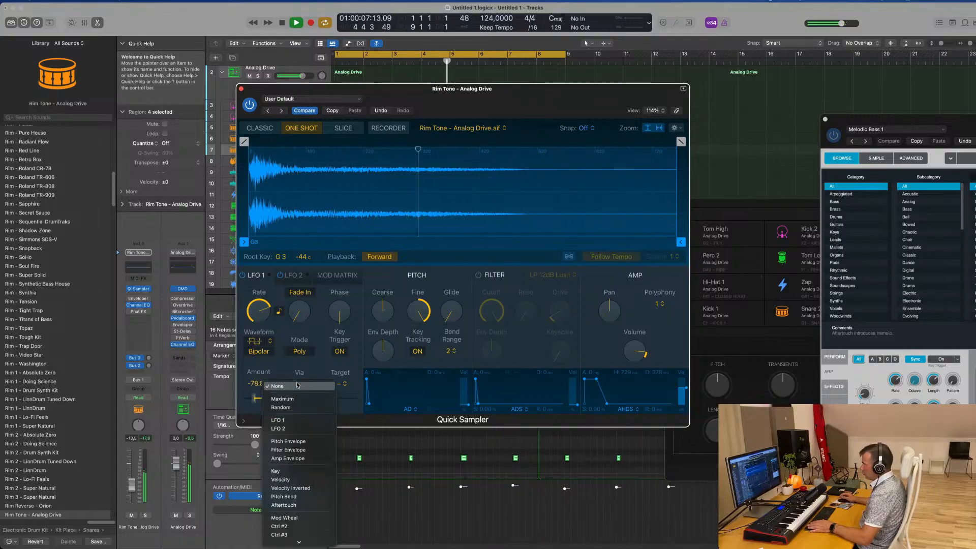
click(287, 457)
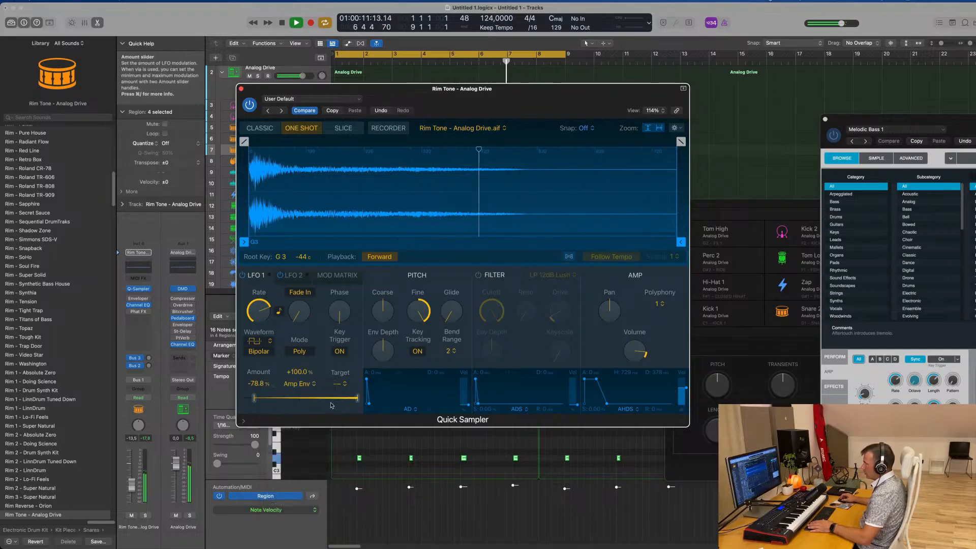
mouse_move(357, 400)
mouse_down()
mouse_move(241, 403)
mouse_move(374, 408)
mouse_up()
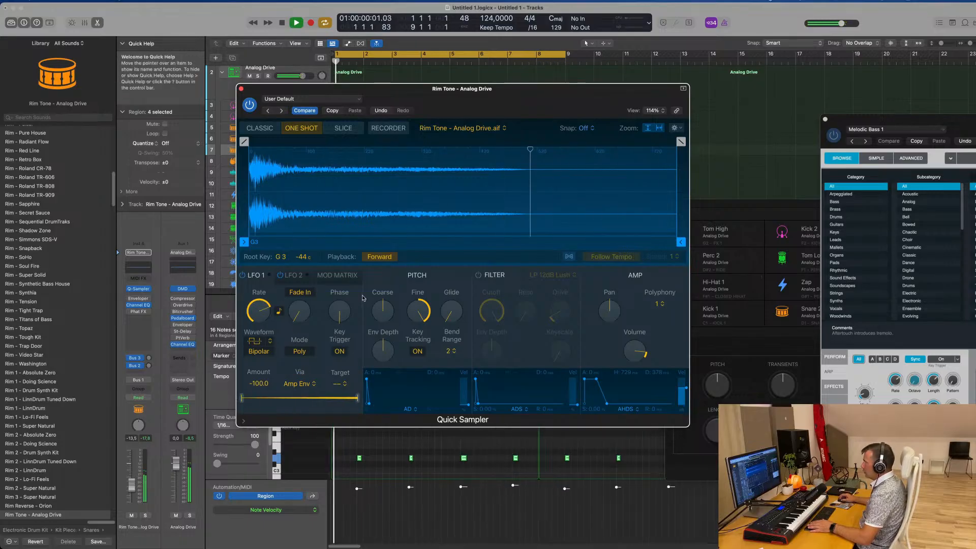
Set LFO 1's phase to 200, its mode to Mono and its amount to +100.
drag(341, 311, 346, 246)
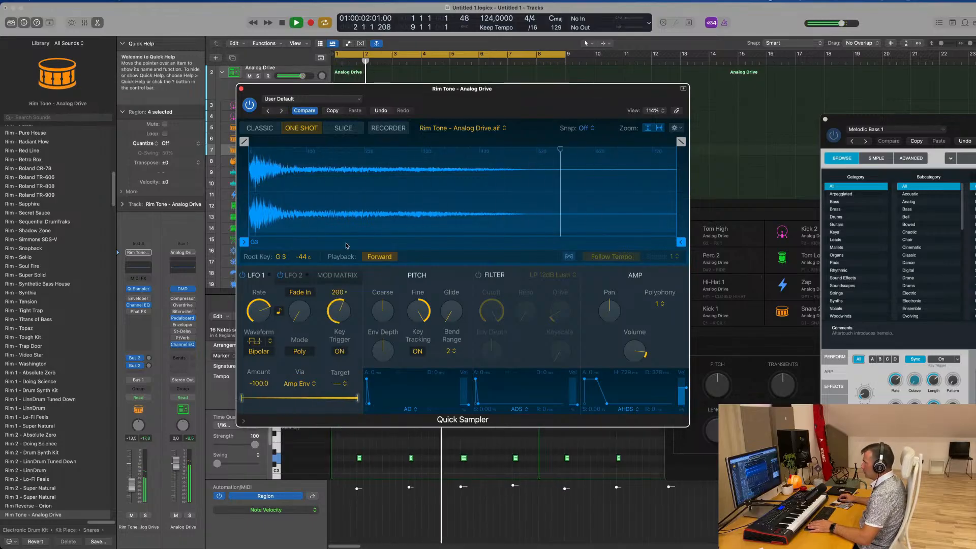
click(300, 351)
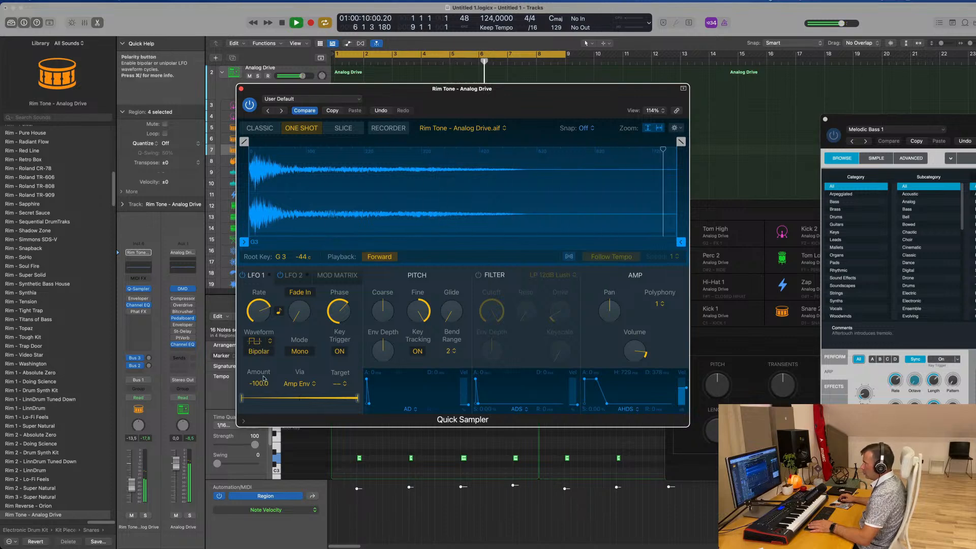
drag(241, 398, 246, 397)
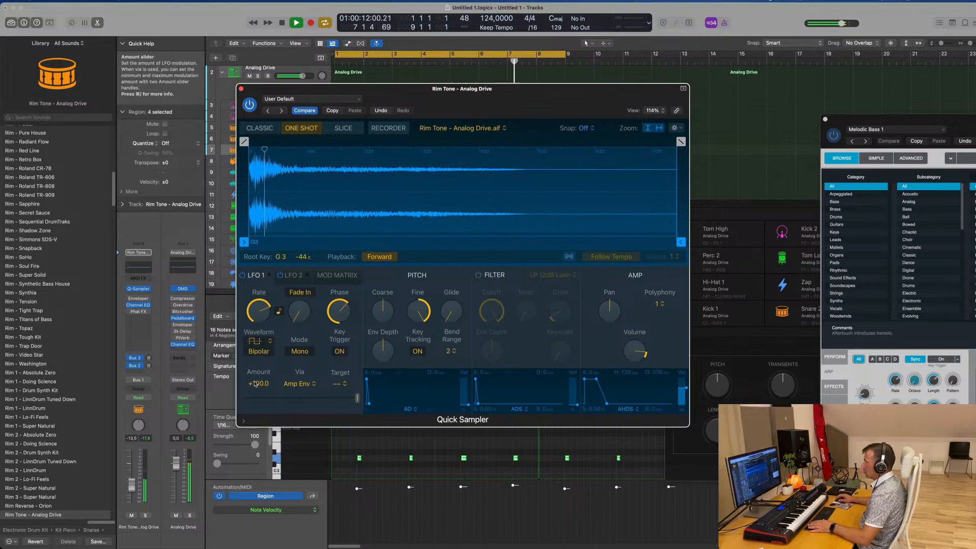
click(294, 277)
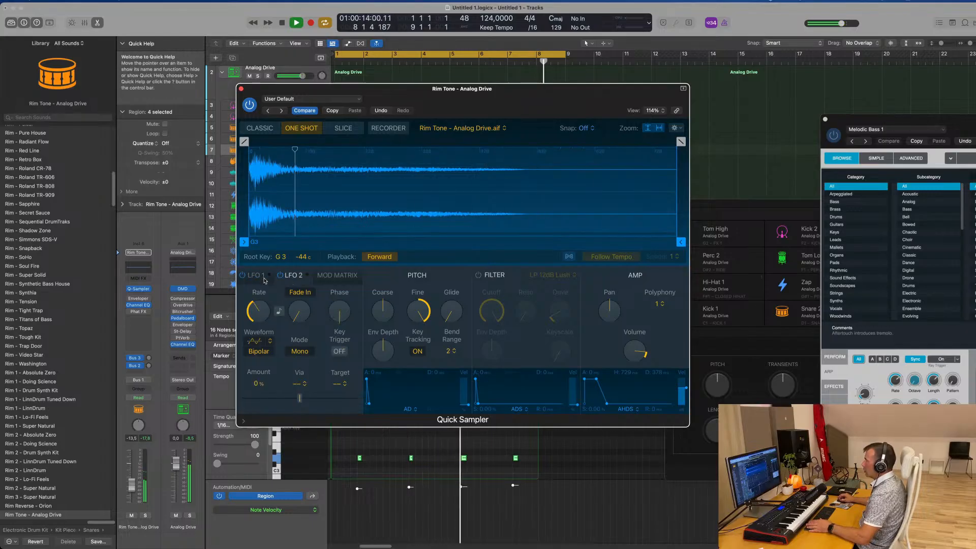
click(256, 275)
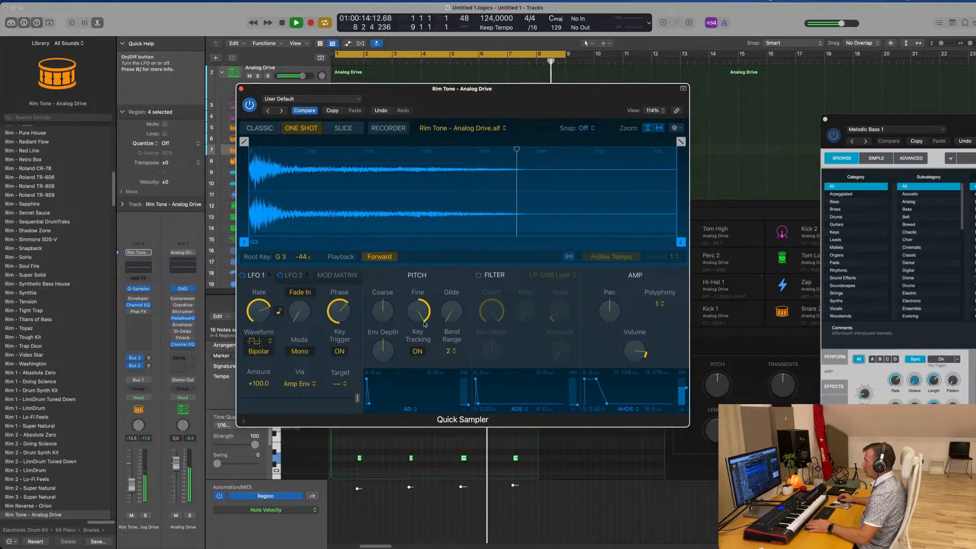
Turn on the sampler's LP 12dB Lush filter with a lowered cutoff and set LFO 1's via source to Filter Envelope.
click(478, 275)
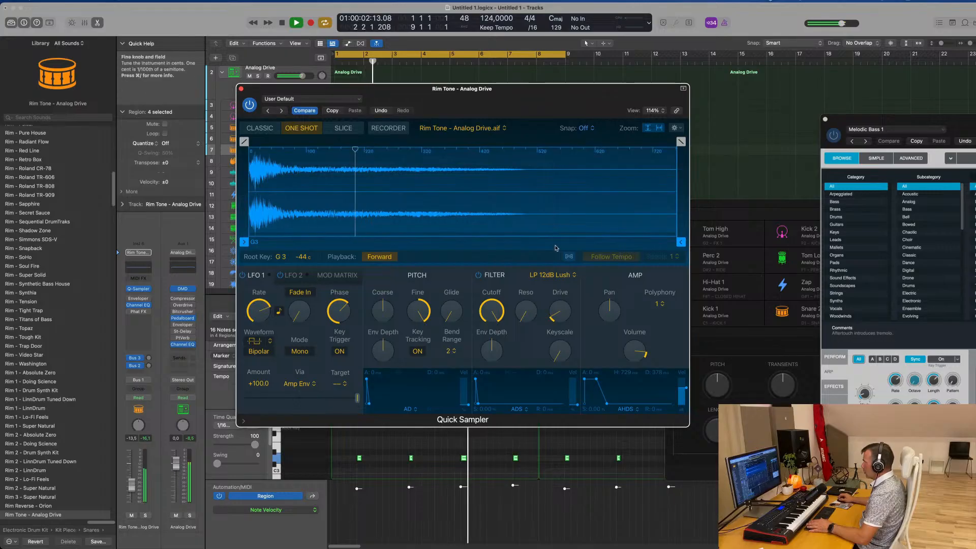
drag(491, 310, 506, 359)
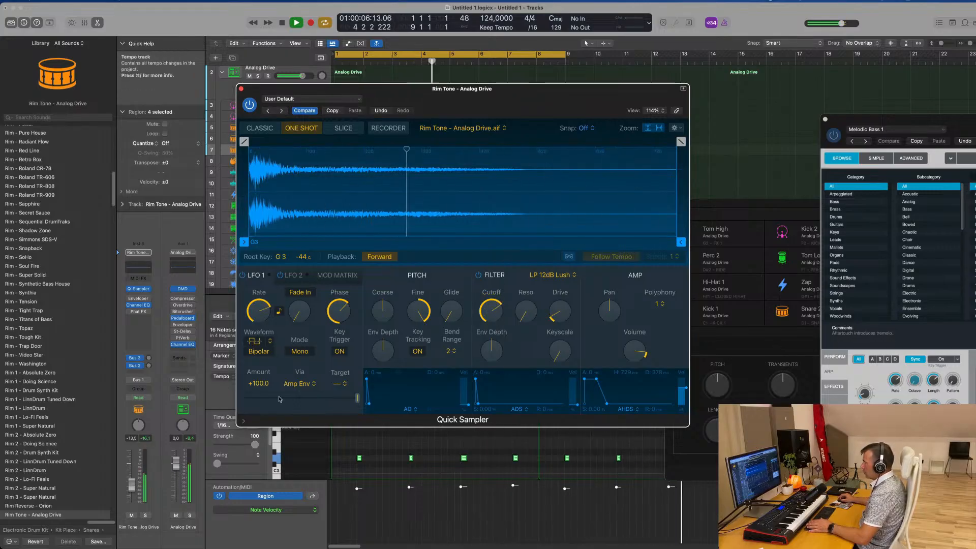
click(300, 384)
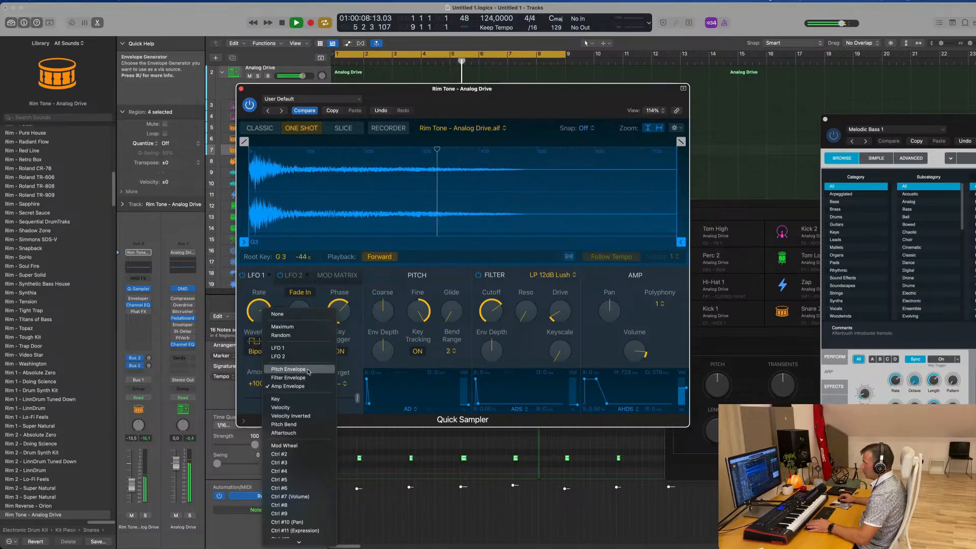
click(305, 377)
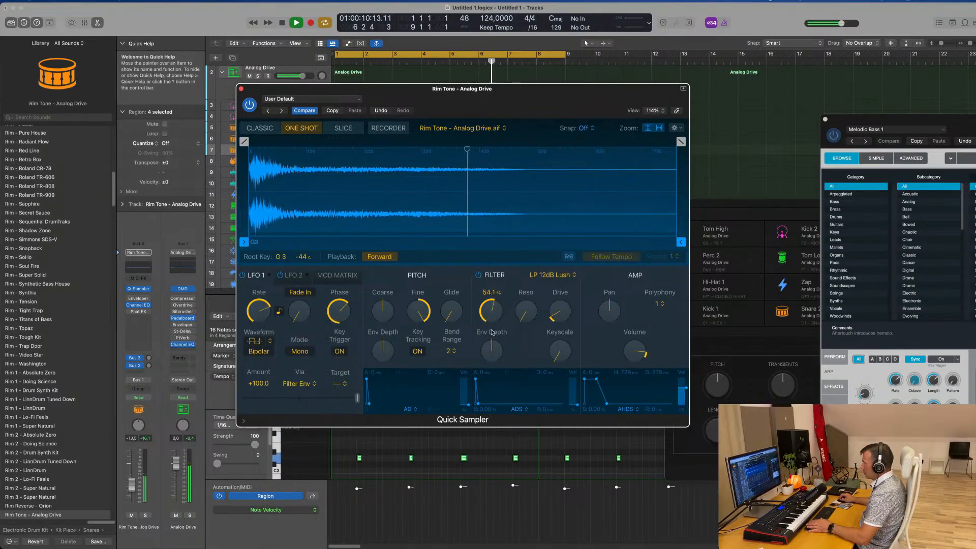
drag(496, 358, 513, 315)
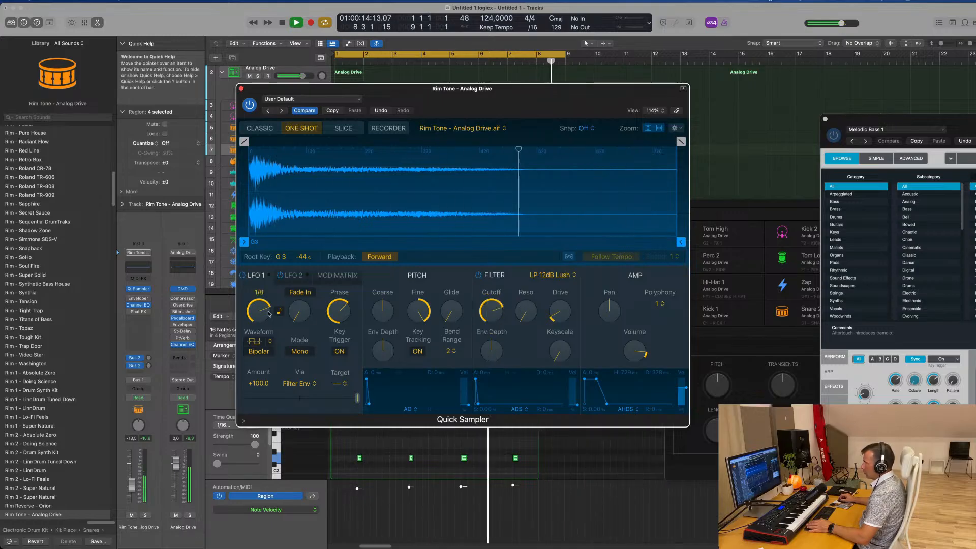
Raise LFO 1's phase slightly and set its rate to 1/4, comparing the sound with the LFO off and on.
drag(299, 311, 304, 241)
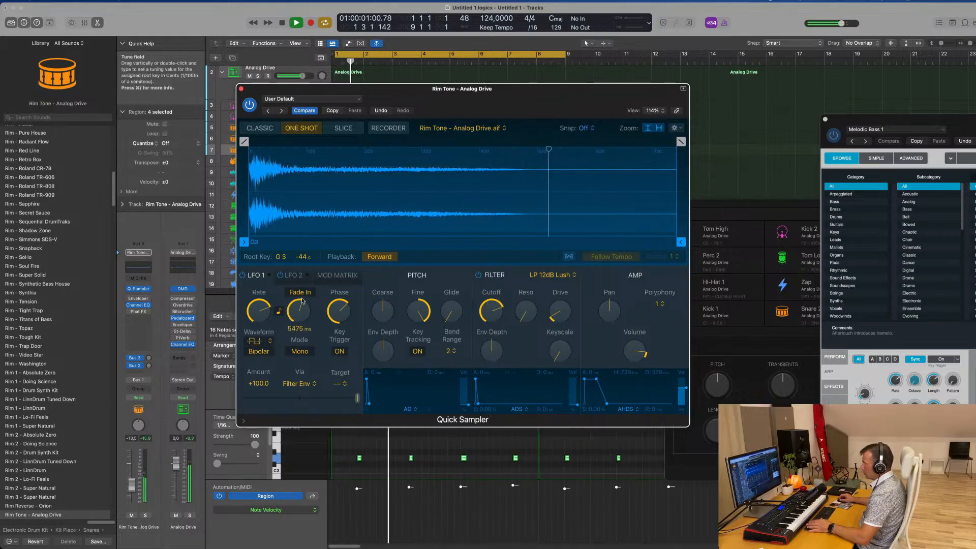
drag(302, 300, 301, 326)
drag(340, 311, 339, 300)
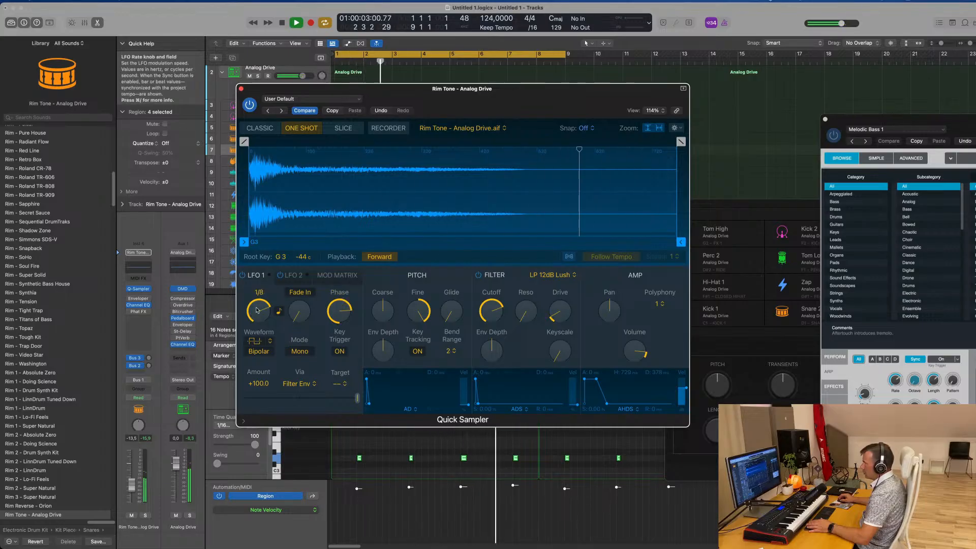
drag(257, 310, 265, 335)
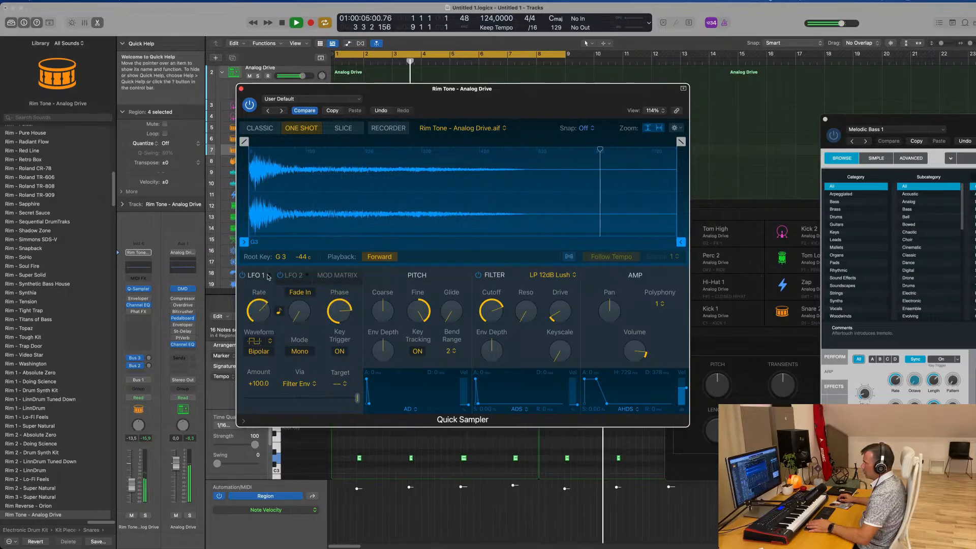
click(242, 275)
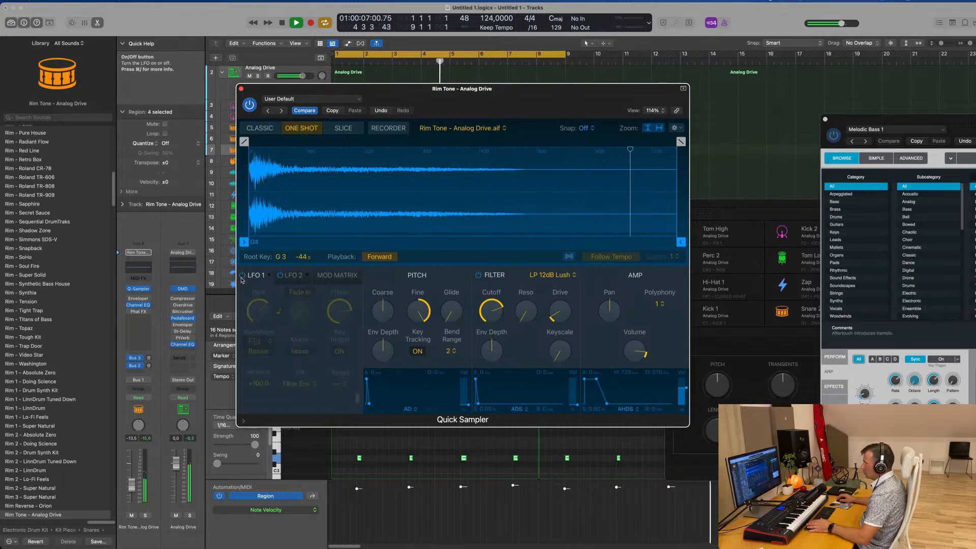
click(241, 277)
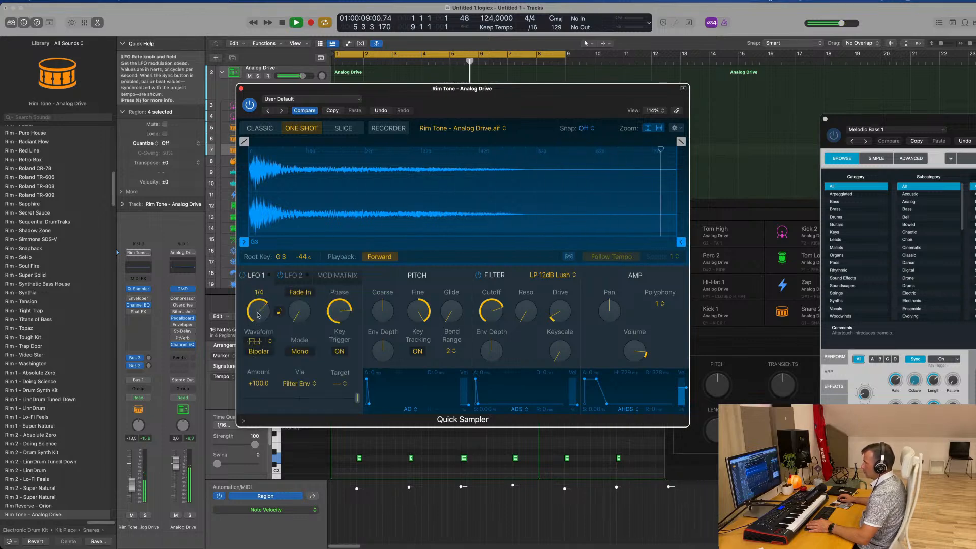
Increase LFO 1's rate and set its modulation target to Filter Cutoff.
drag(259, 310, 260, 296)
click(342, 384)
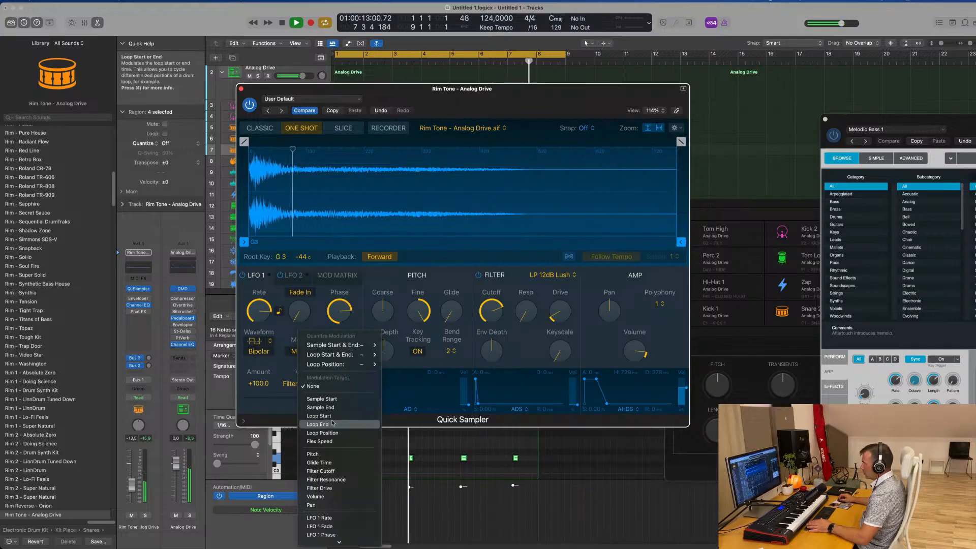
click(338, 470)
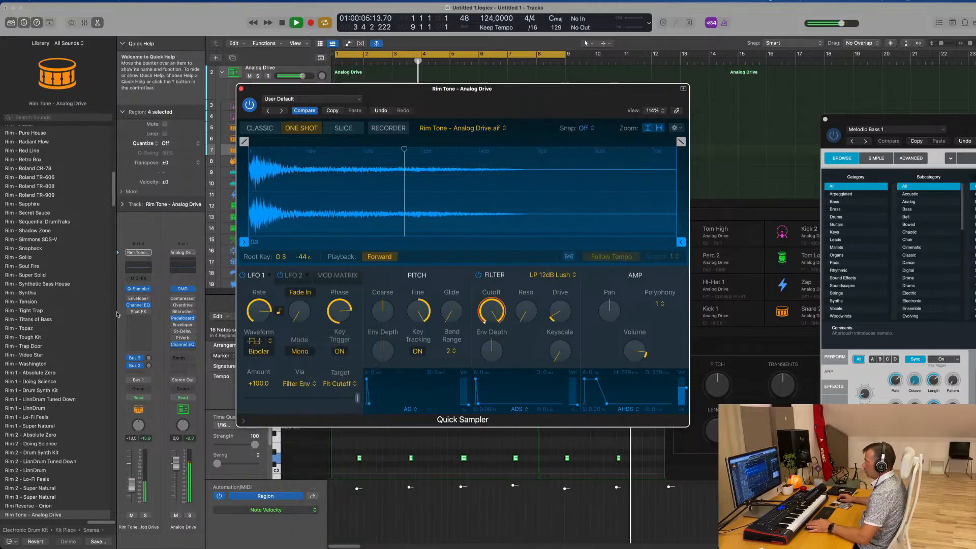
Raise the Rim Tone volume to about -5.8 dB and set LFO 1 to a 1/16 rate and Poly mode.
click(131, 474)
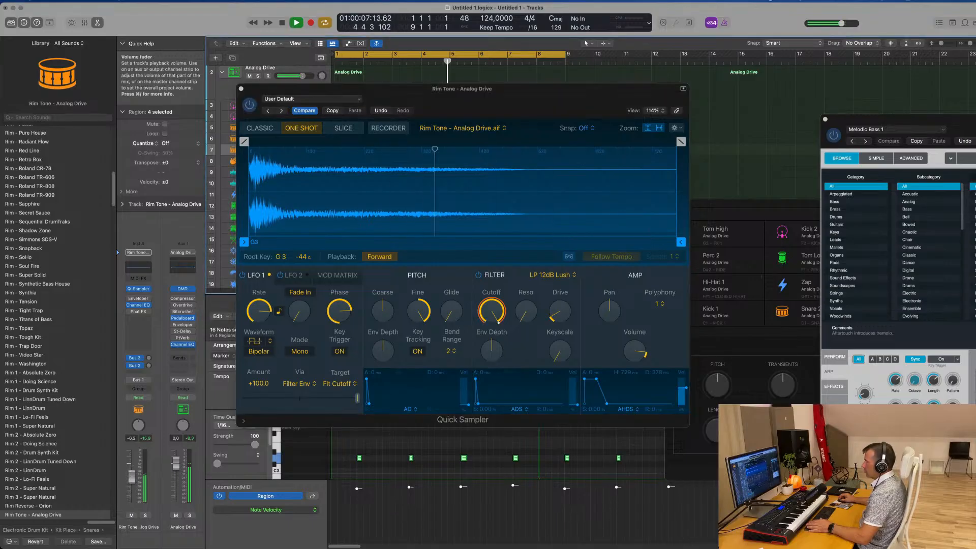
drag(132, 479, 132, 478)
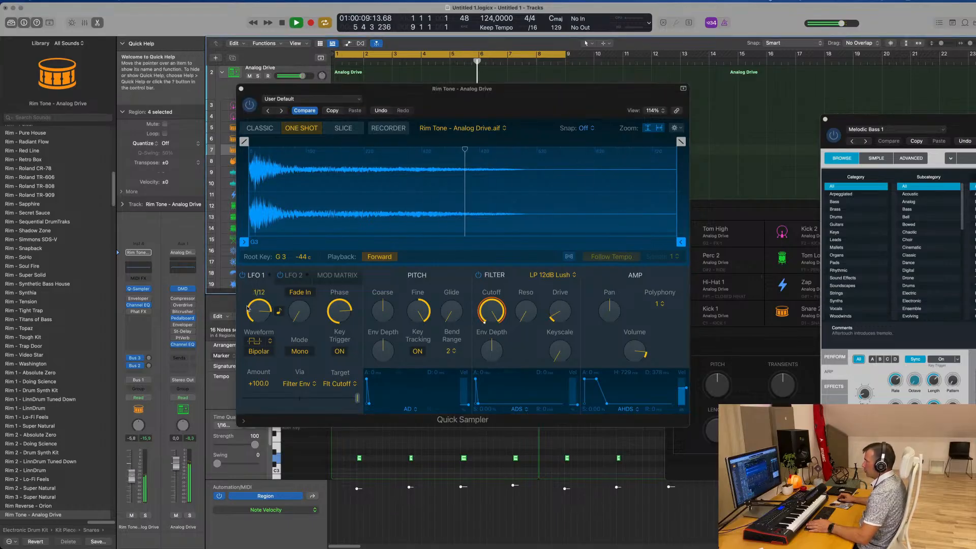
drag(261, 312, 261, 322)
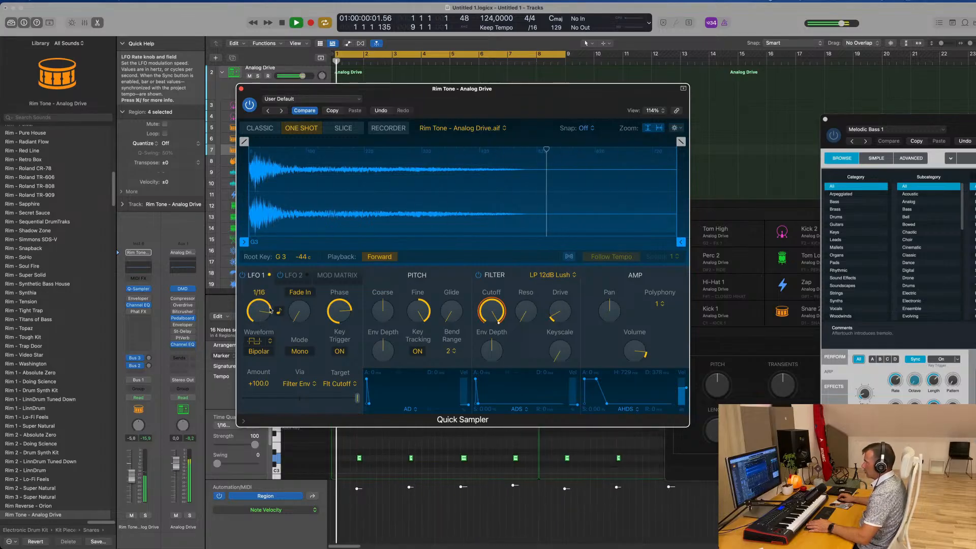
mouse_move(299, 312)
mouse_down()
mouse_move(305, 279)
mouse_move(301, 316)
mouse_up()
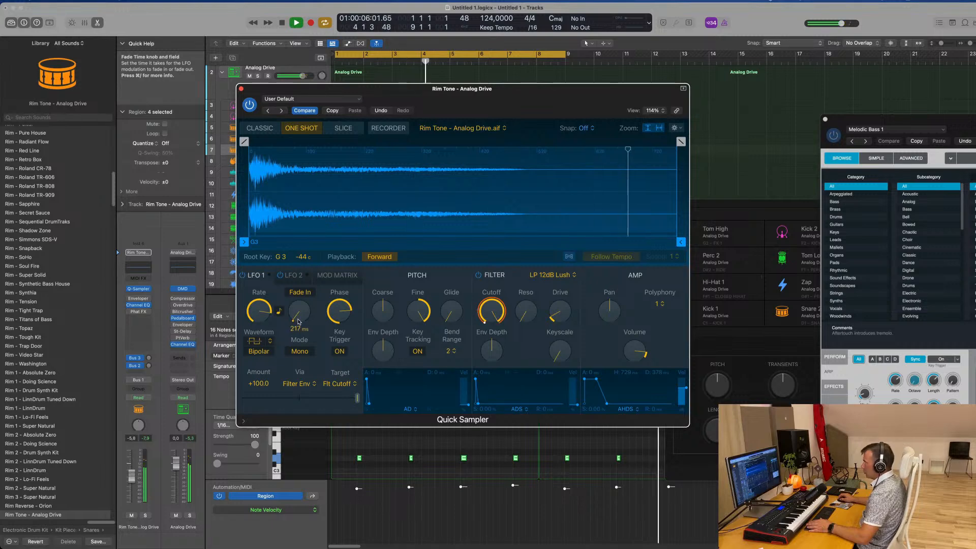
drag(299, 321, 307, 342)
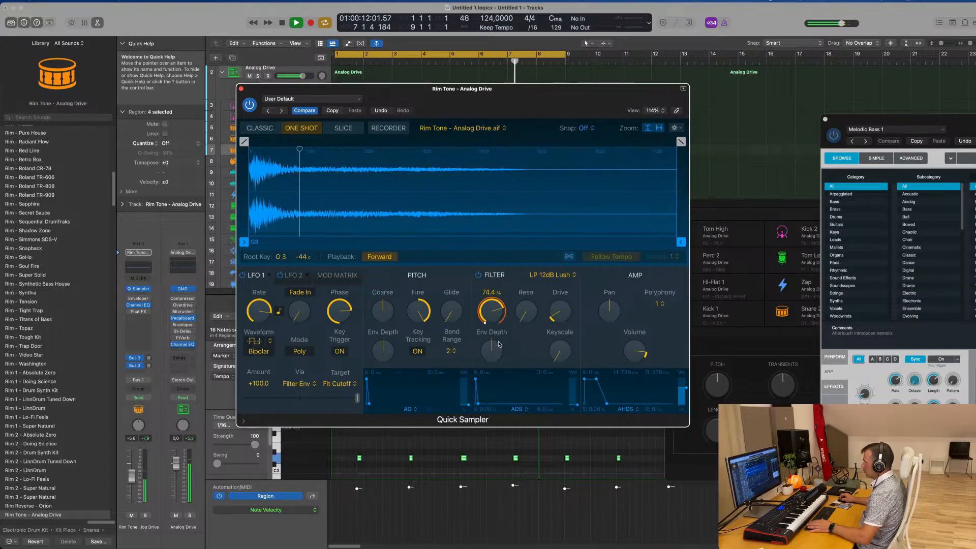
Raise the Rim Tone filter's drive and set its cutoff to about 73%, keeping LFO 1's Square waveform.
drag(525, 311, 556, 307)
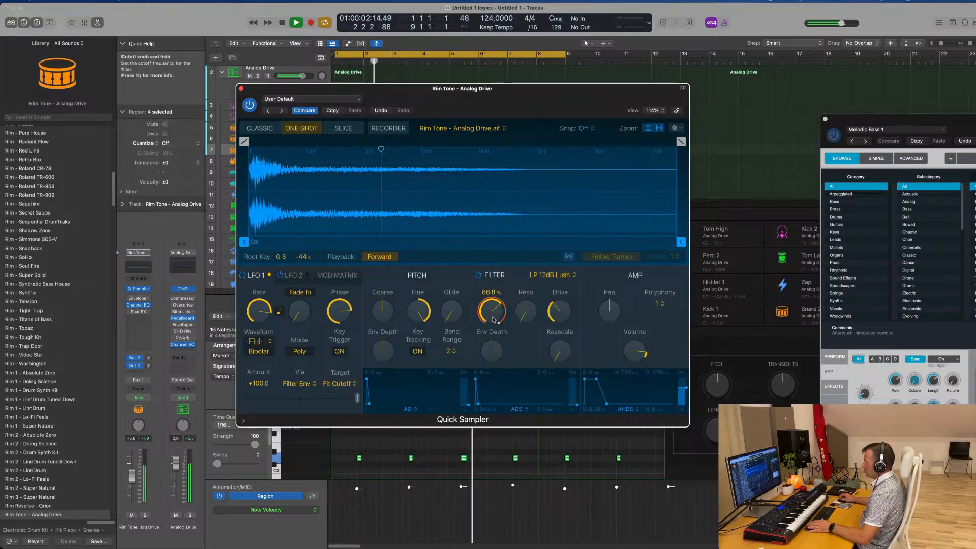
drag(494, 310, 497, 288)
click(248, 339)
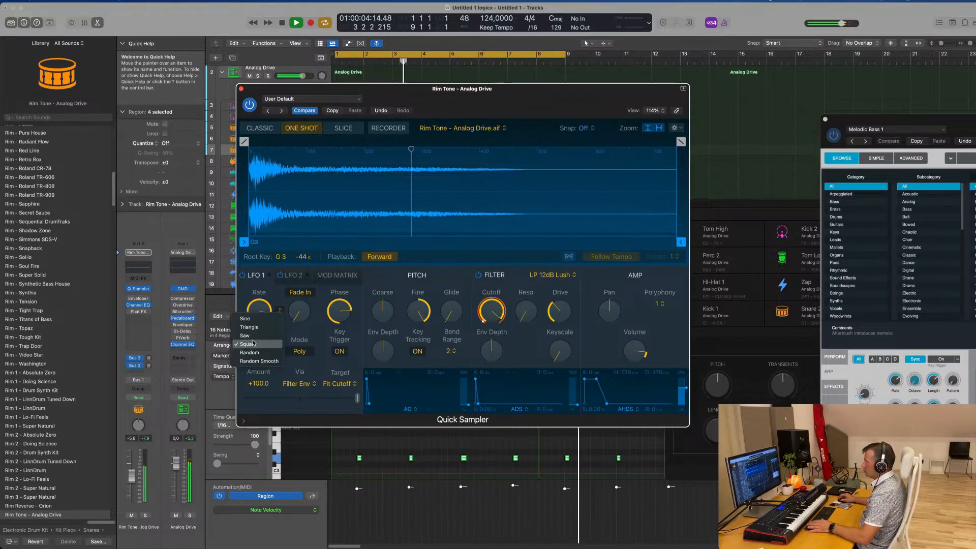
click(303, 336)
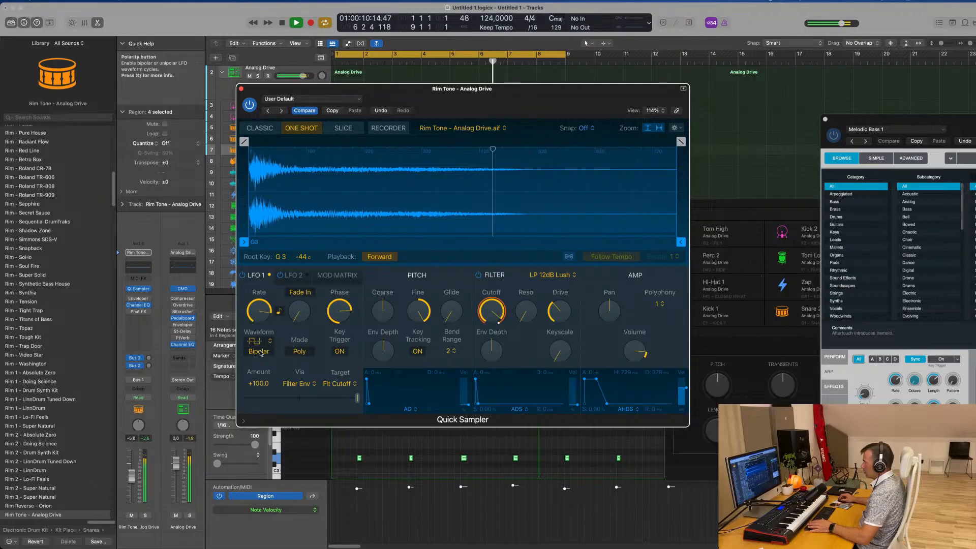
drag(492, 311, 499, 338)
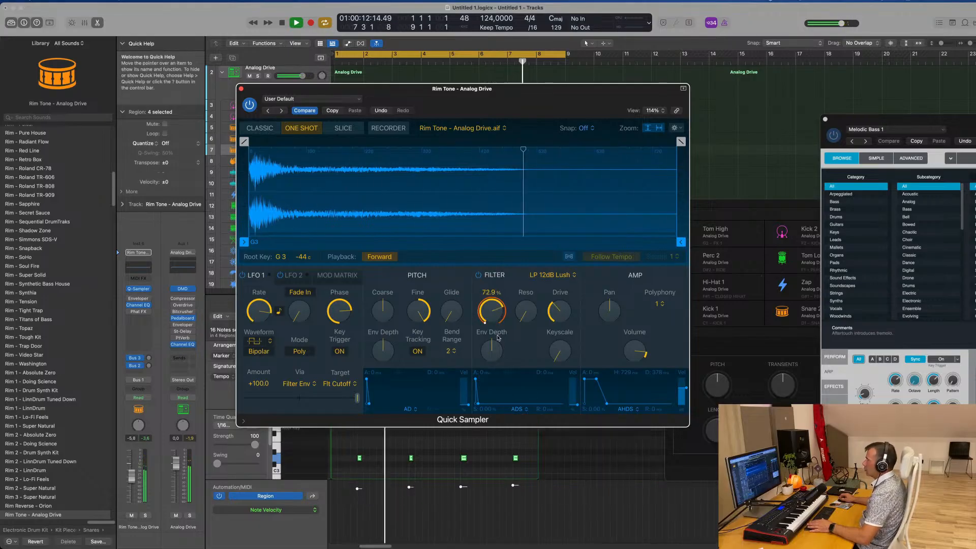
Set LFO 1's amount to -100 and lower the Rim Tone volume to about -14 dB.
drag(132, 477, 134, 485)
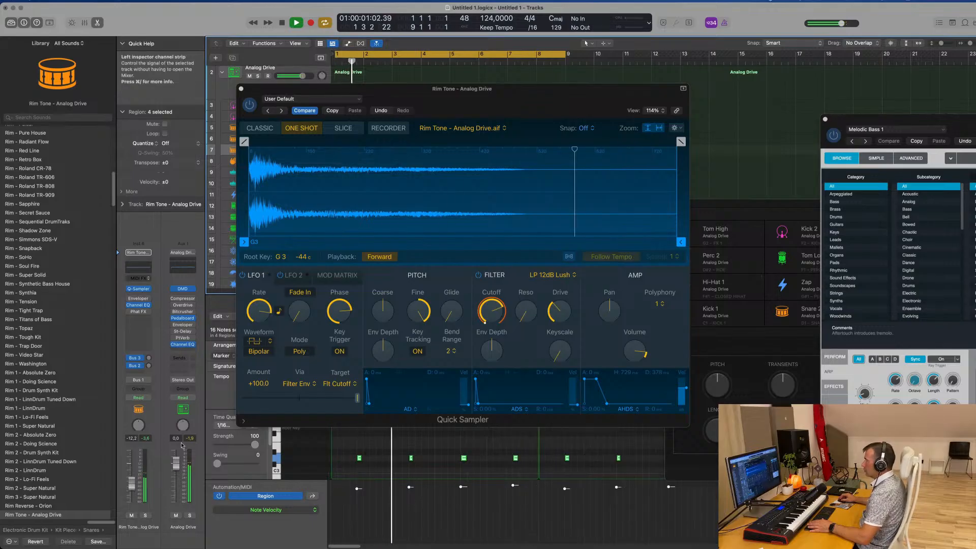
drag(357, 397, 277, 405)
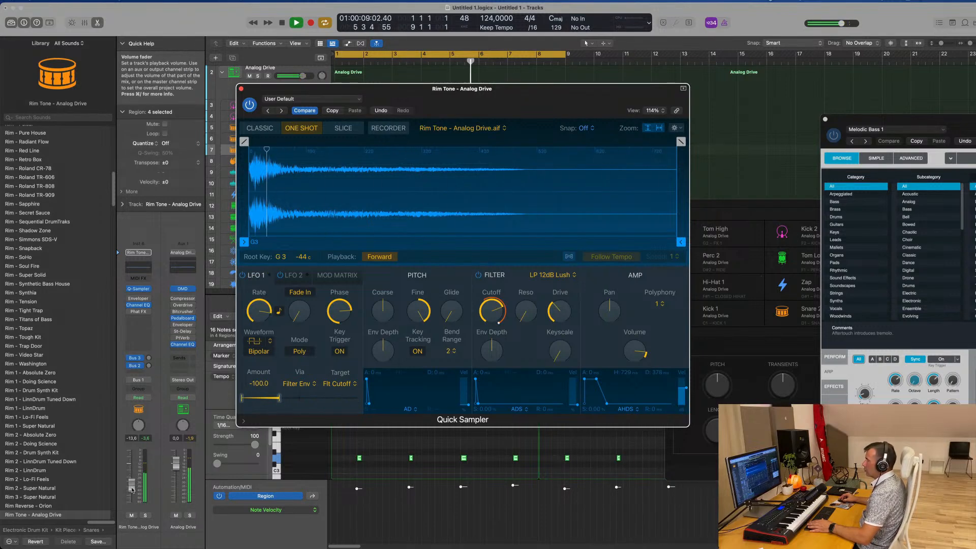
drag(132, 484, 132, 489)
Raise the Rim Tone's Bus 2 send to the delay and close the sampler window.
click(150, 367)
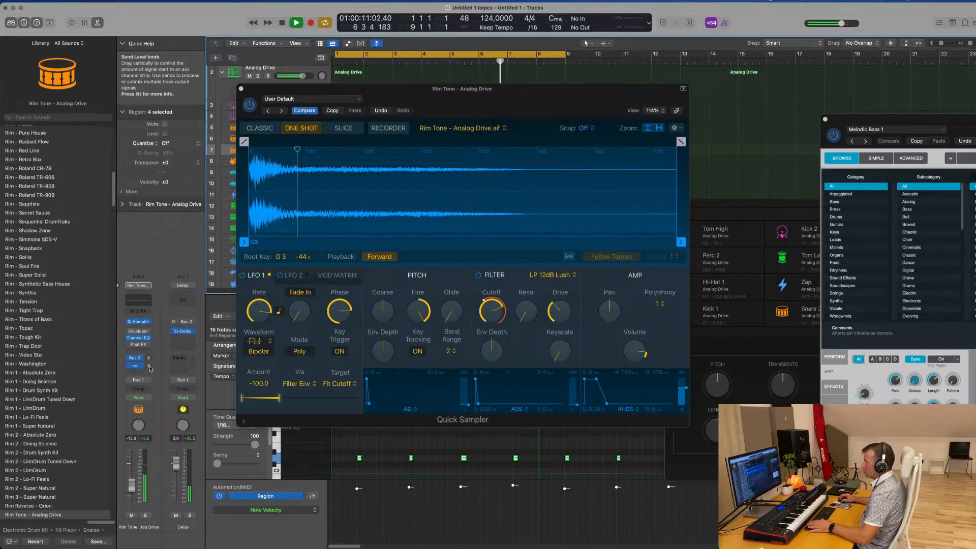
drag(149, 366, 149, 358)
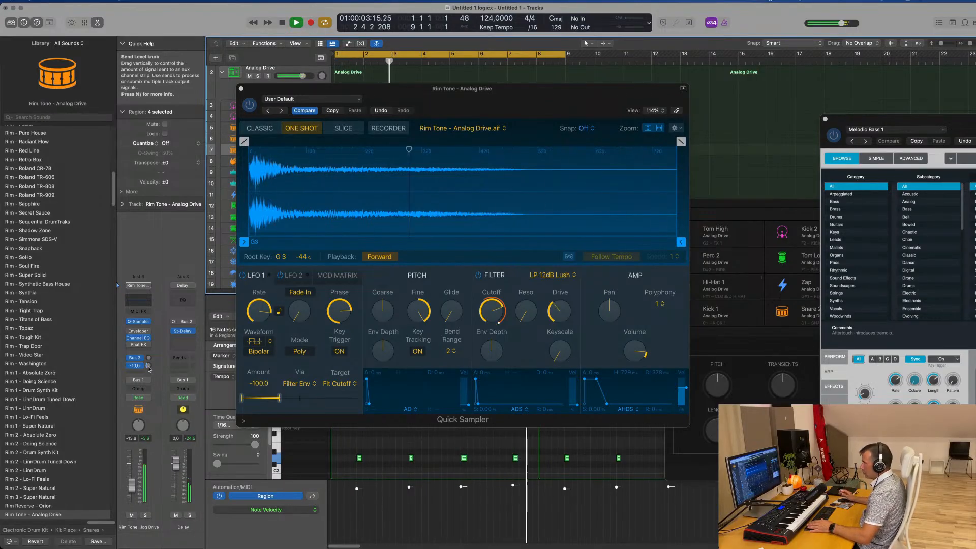
drag(148, 366, 148, 358)
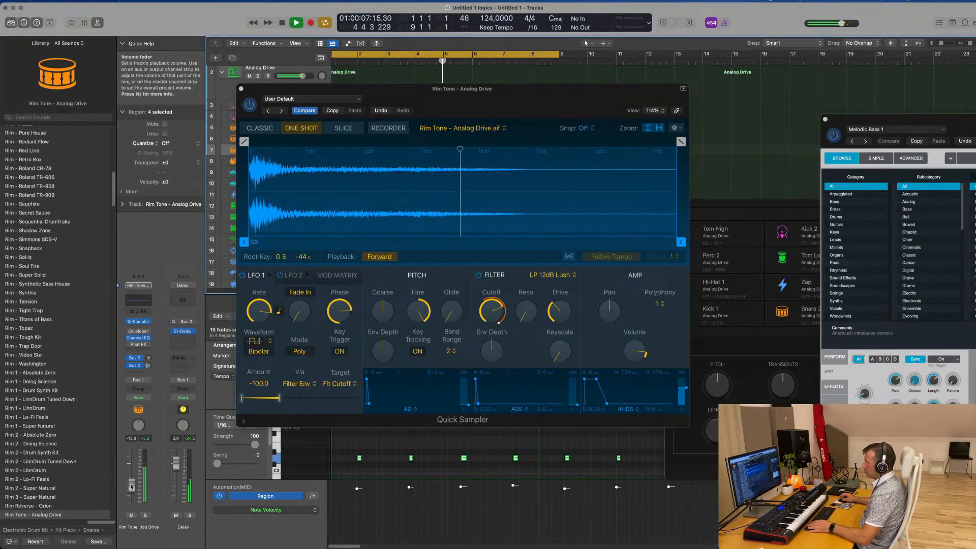
click(242, 89)
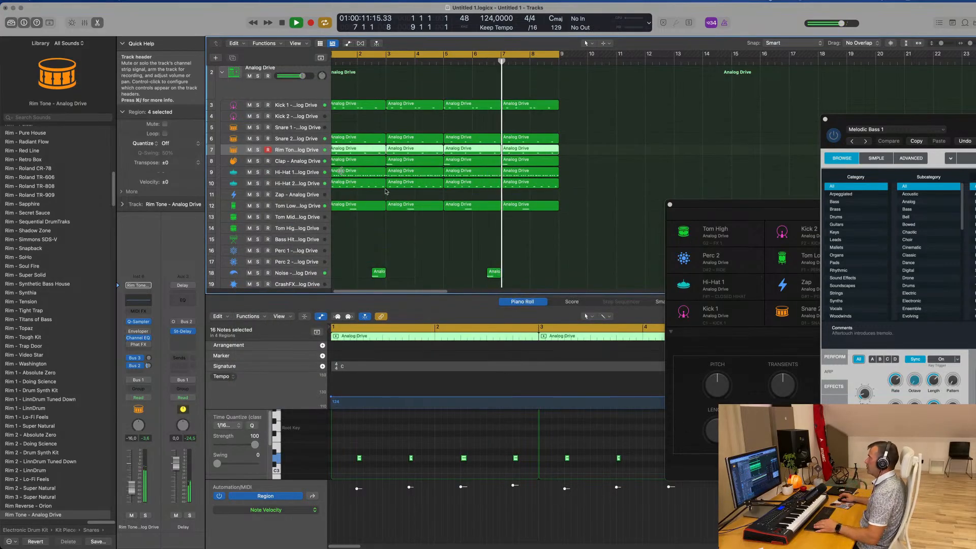
scroll(400, 194, left, 1)
scroll(405, 196, down, 1)
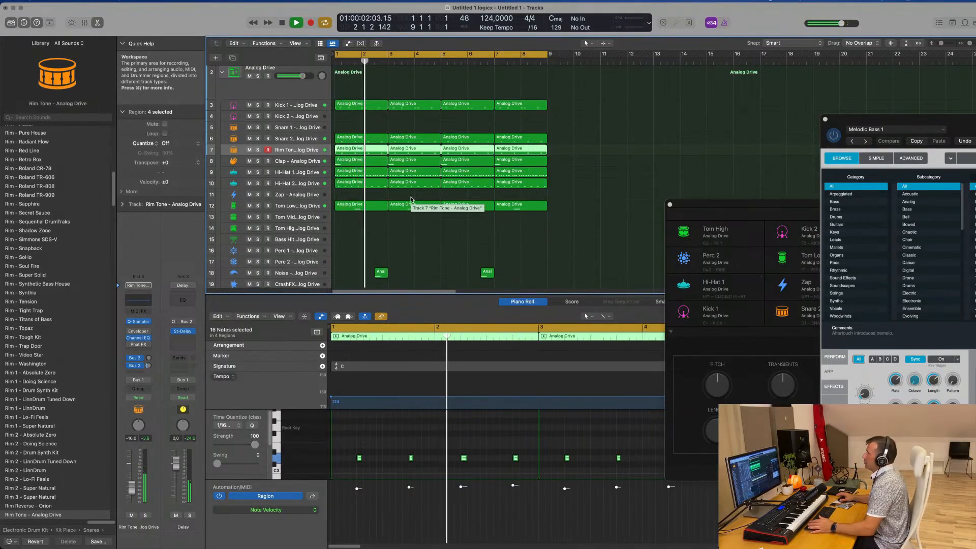
Audition Kick Sub - Pulsar and Kick Sub - Sapphire on the Kick 2 track, and load Sub Kick - 808 Flex.
click(372, 107)
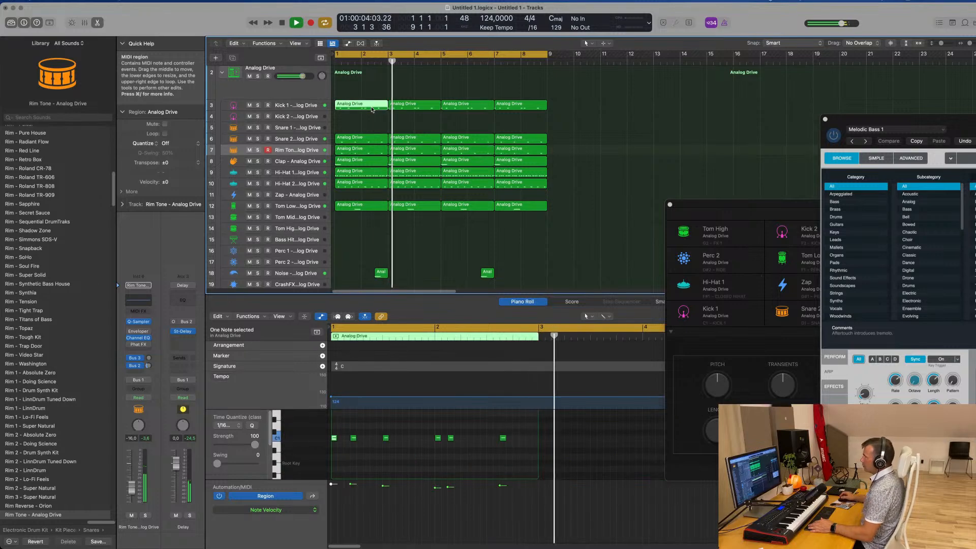
click(297, 117)
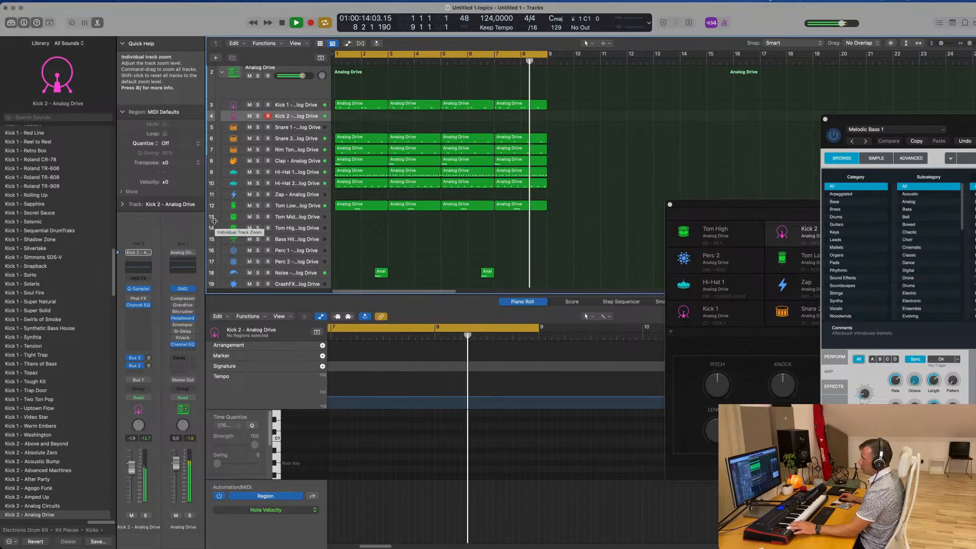
scroll(65, 341, down, 10)
scroll(65, 342, down, 10)
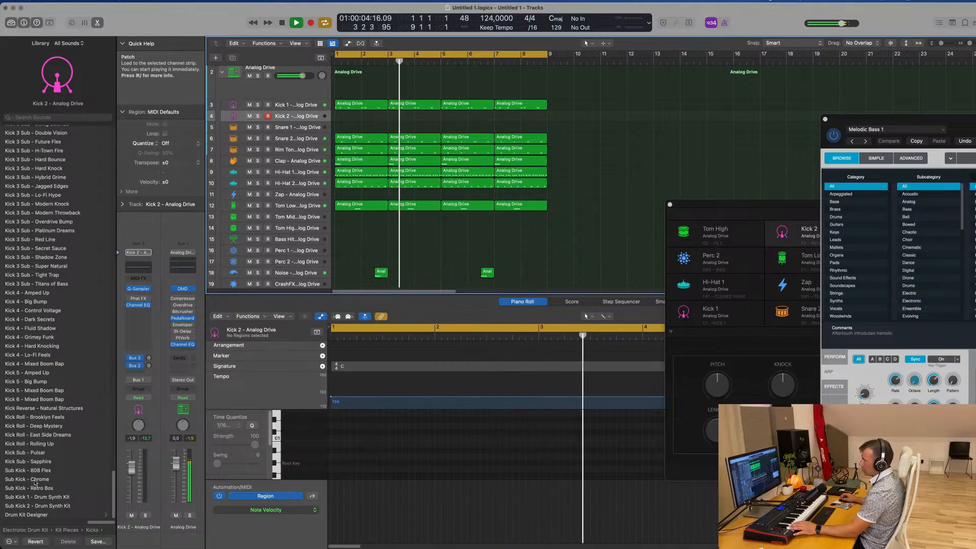
click(32, 452)
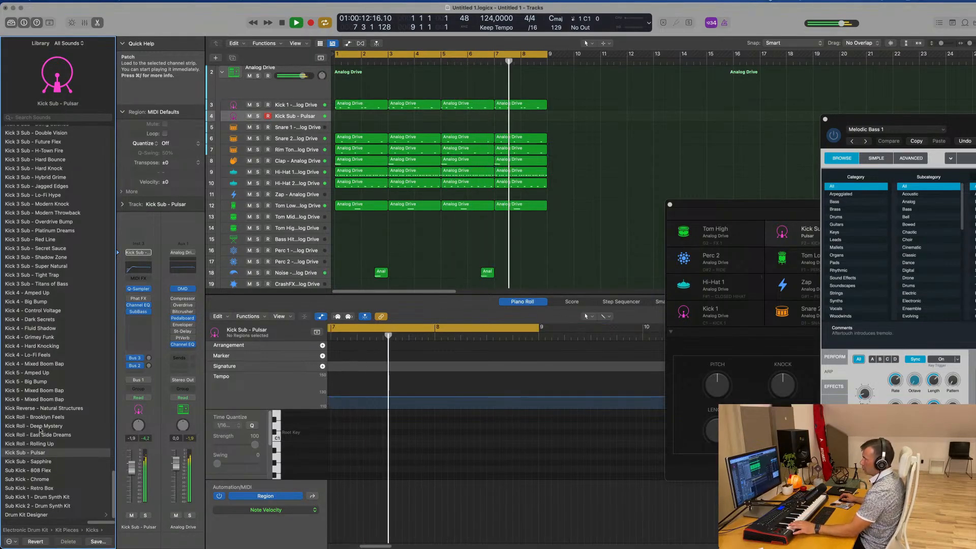
click(38, 462)
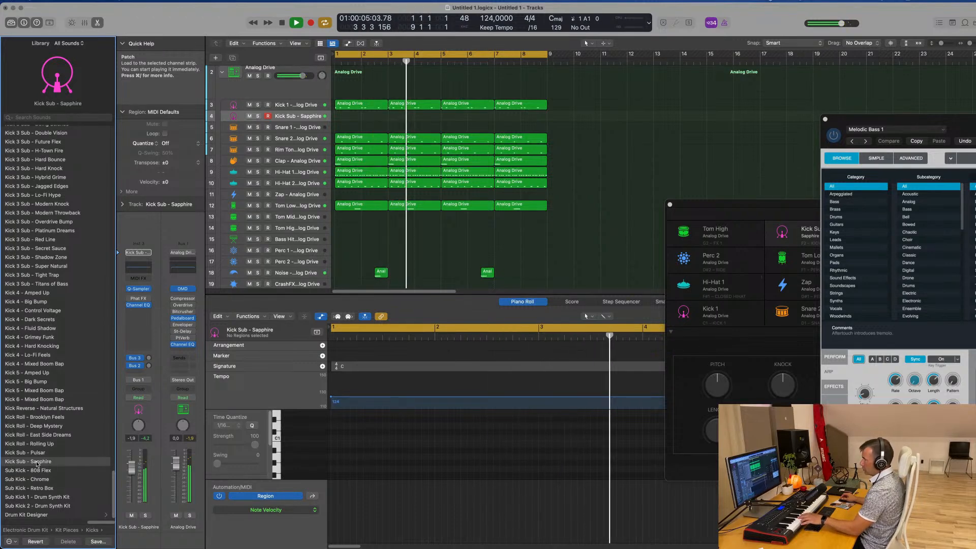
click(32, 470)
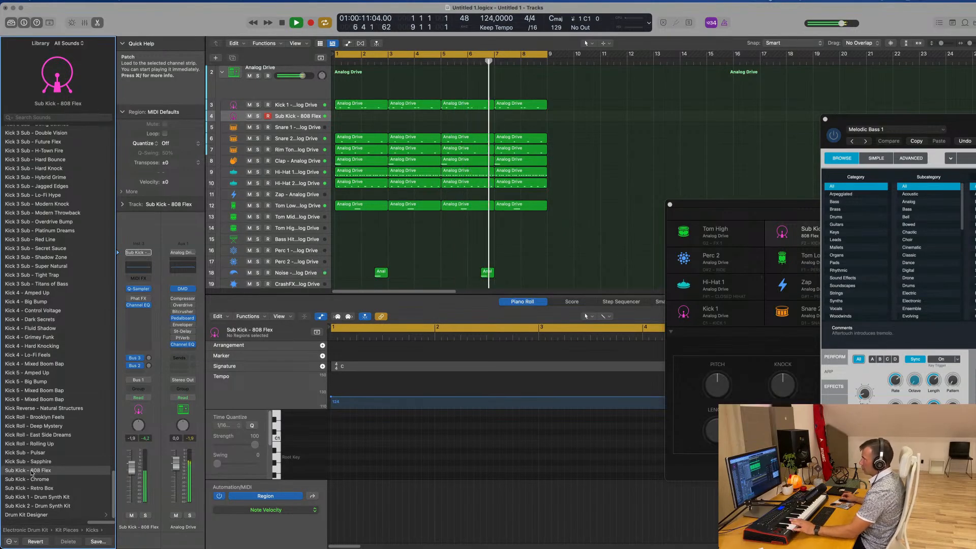
Record a sub-kick part from bar 1 on the 808 Flex track and delete the stray higher-pitched note in bar 2.
key(r)
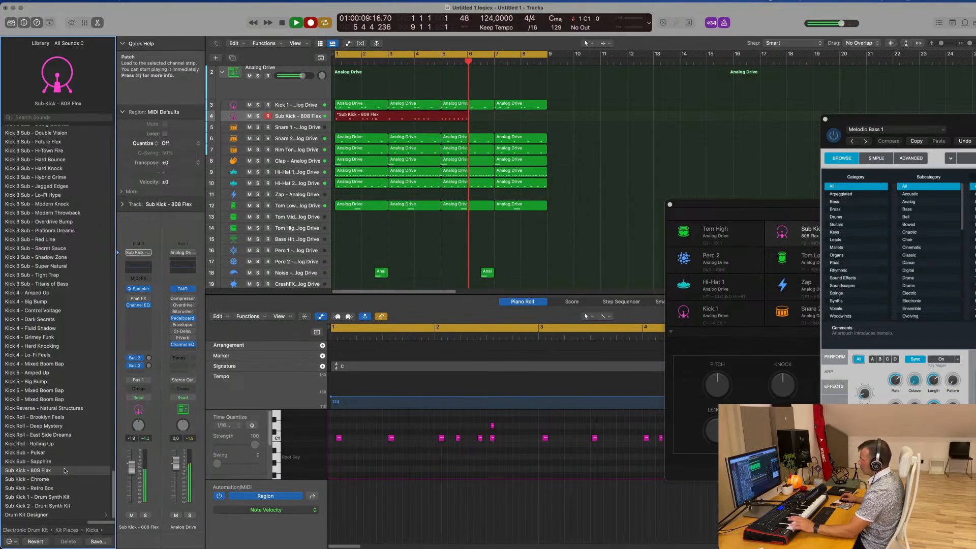
key(space)
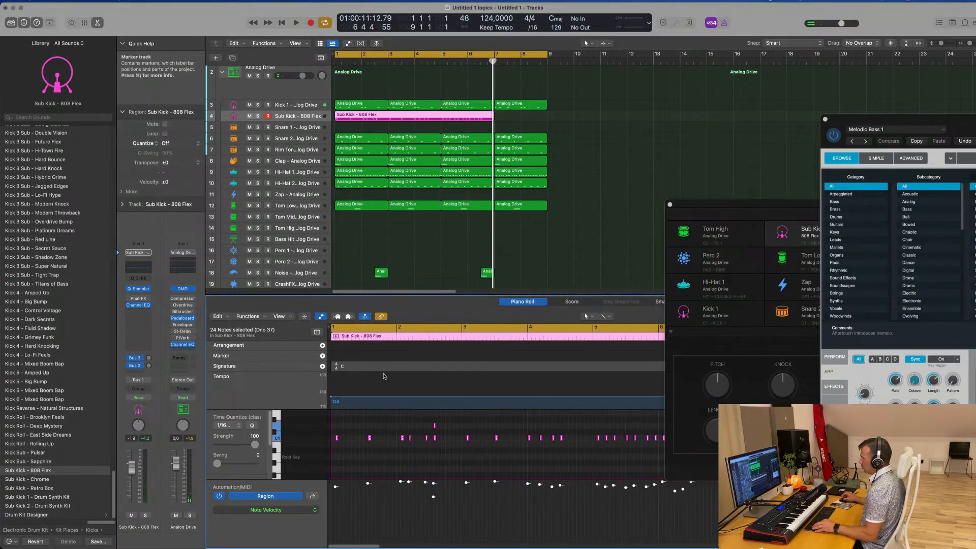
key(super+Left)
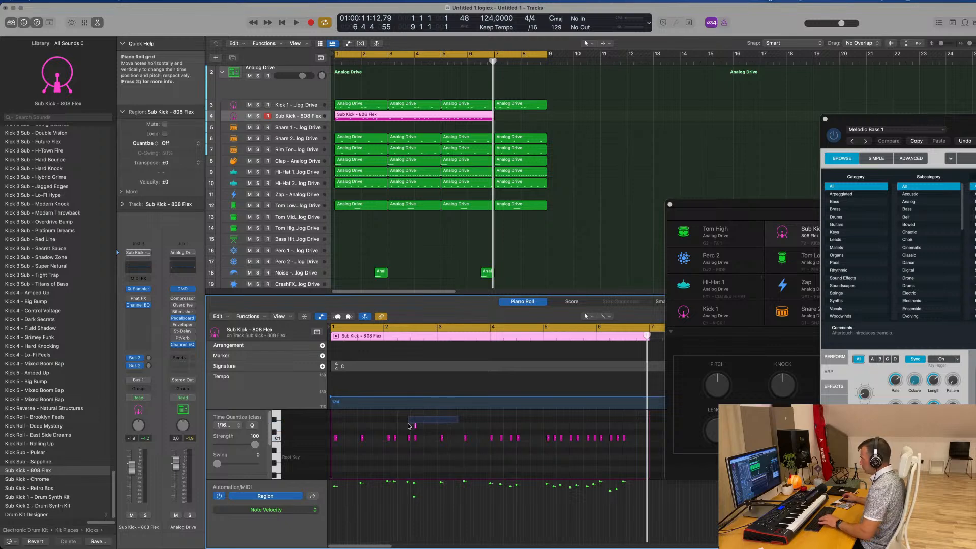
key(space)
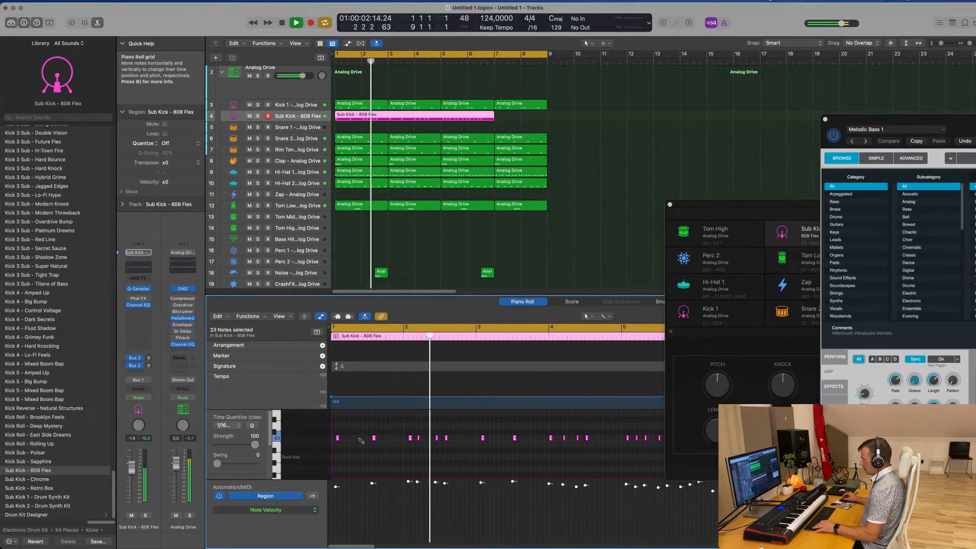
Move all recorded sub-kick notes one sixteenth earlier so the first starts at 1 1 1 1, and check the part during playback.
click(352, 444)
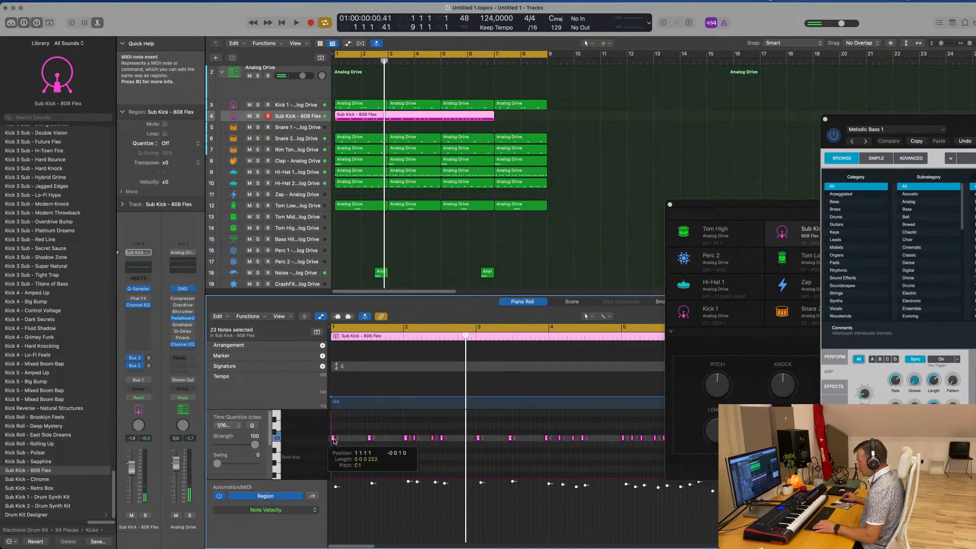
key(space)
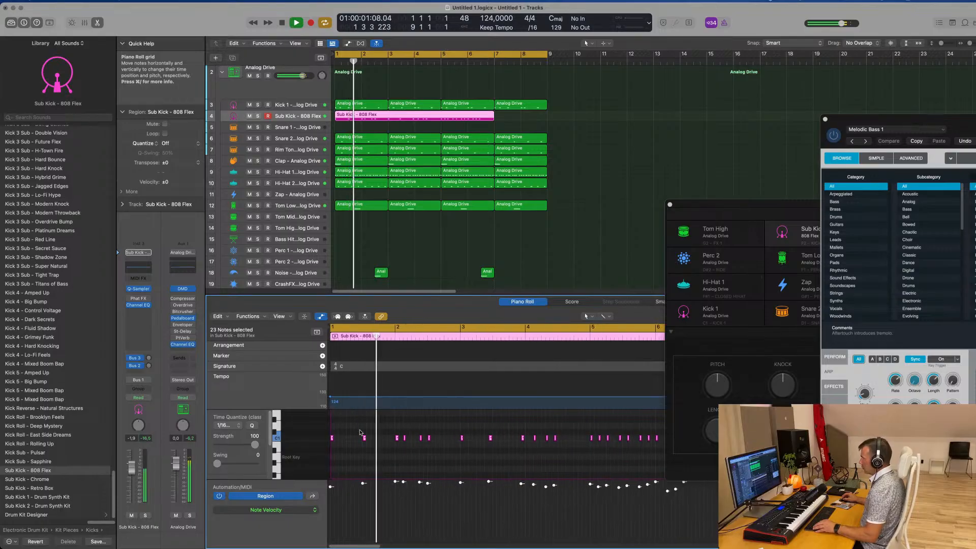
scroll(364, 430, up, 5)
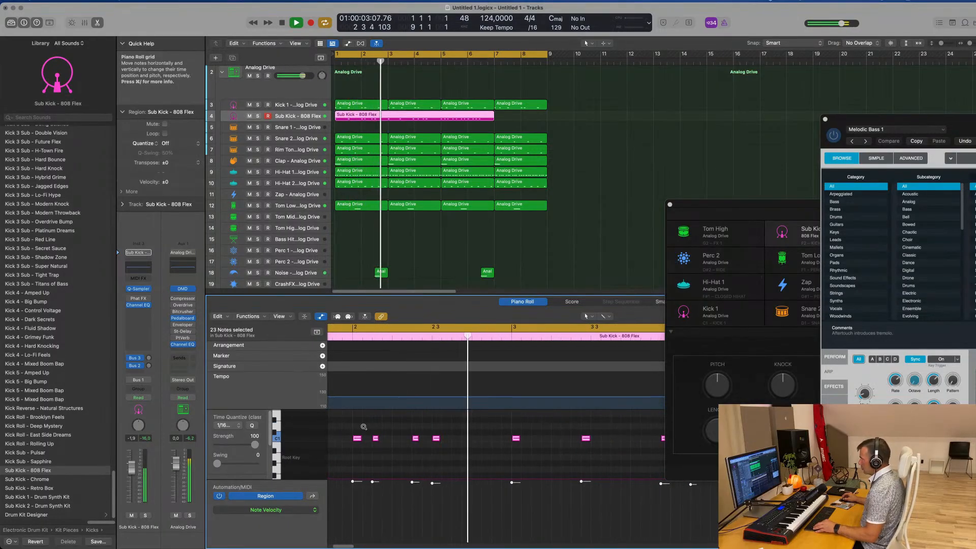
scroll(447, 431, down, 3)
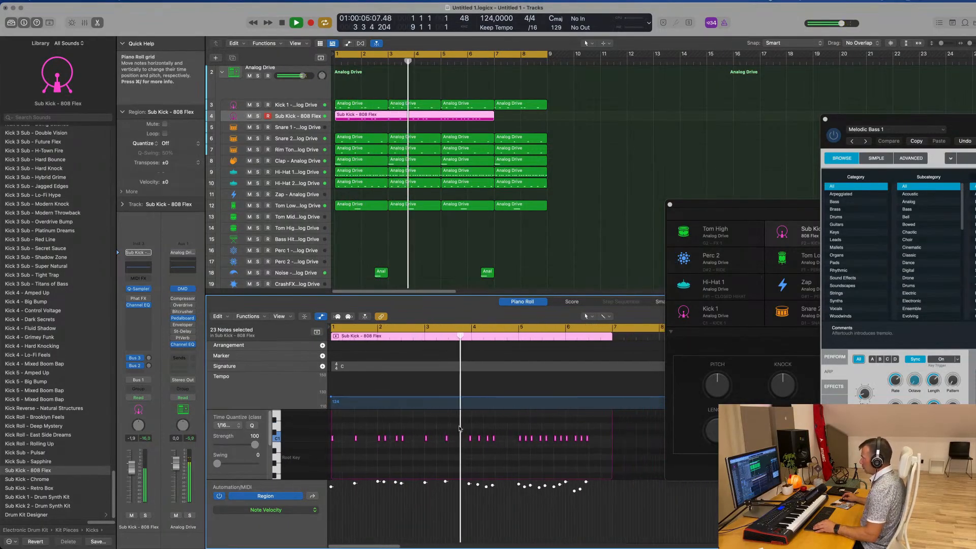
scroll(478, 430, up, 2)
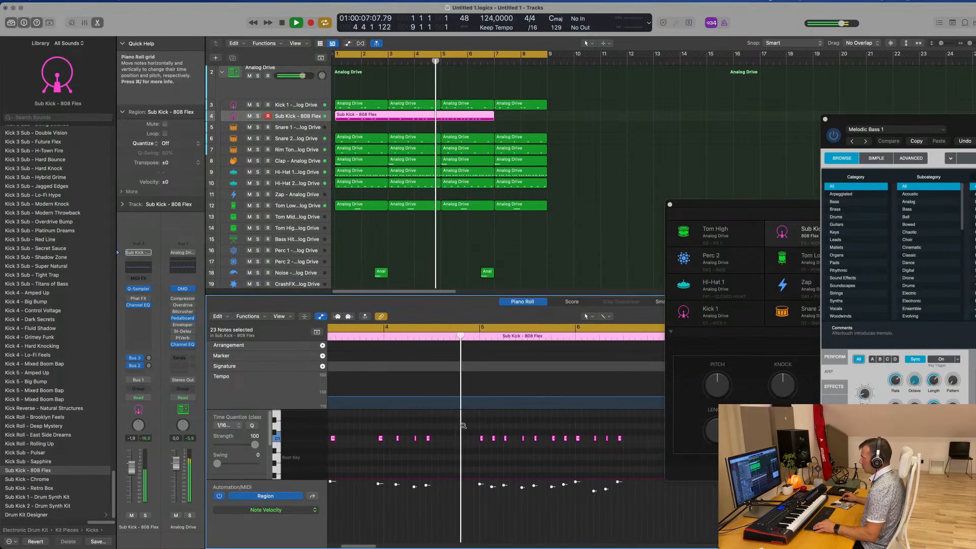
scroll(499, 432, down, 4)
scroll(499, 430, up, 4)
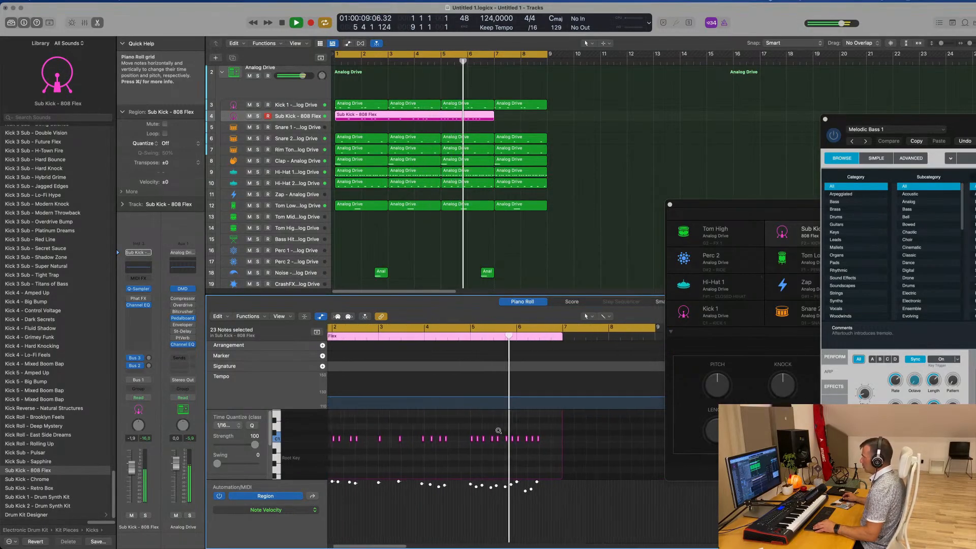
scroll(499, 431, up, 3)
key(Return)
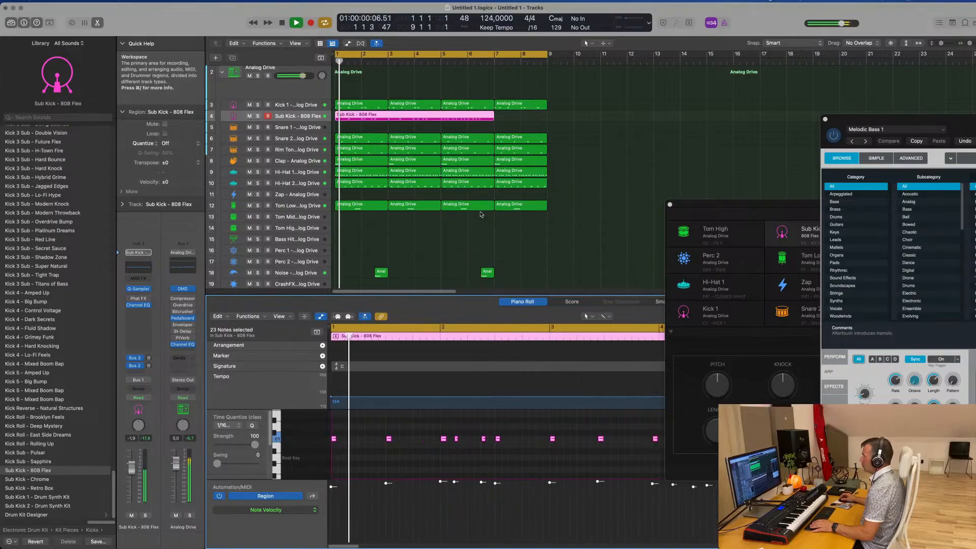
Divide the Sub Kick - 808 Flex region at bar 5, delete the part after it and select the remaining four bars.
super+double_click(440, 116)
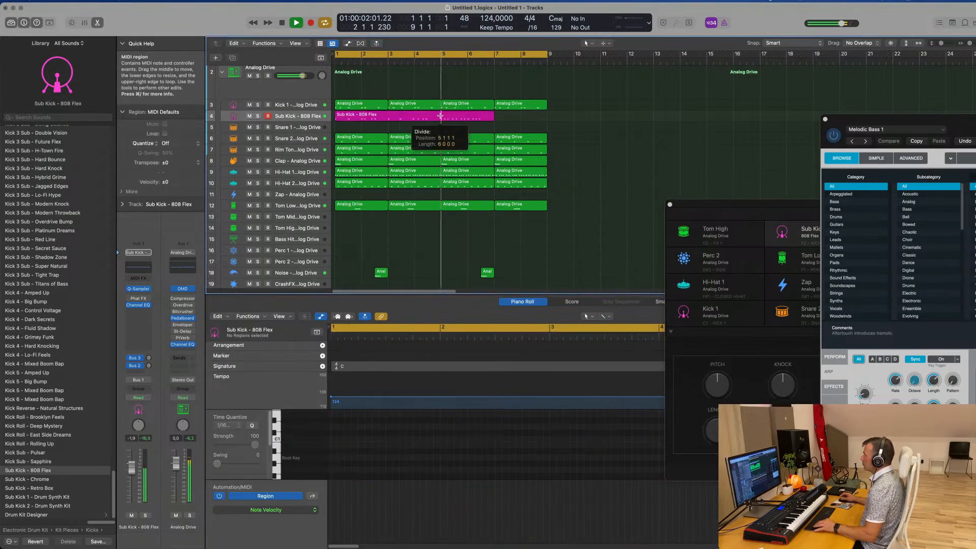
key(Delete)
click(421, 117)
scroll(418, 124, down, 1)
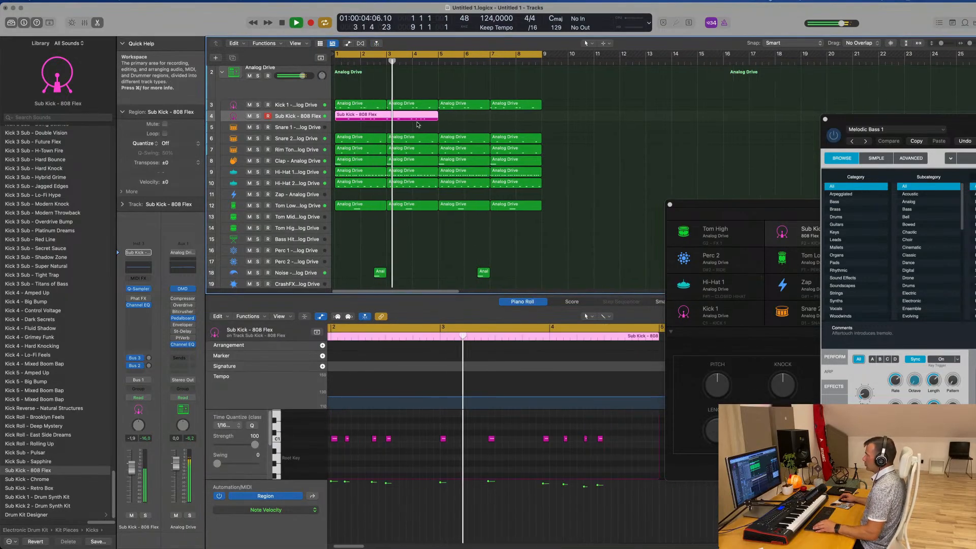
Move the second sub-kick note in bar 3 one sixteenth later to position 3 3 1 1.
scroll(478, 445, down, 1)
key(Return)
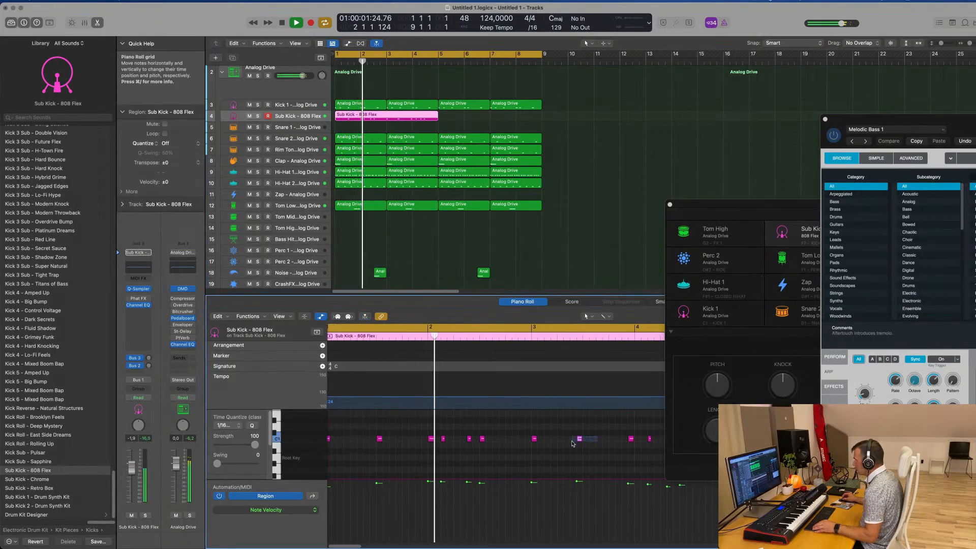
drag(583, 440, 586, 442)
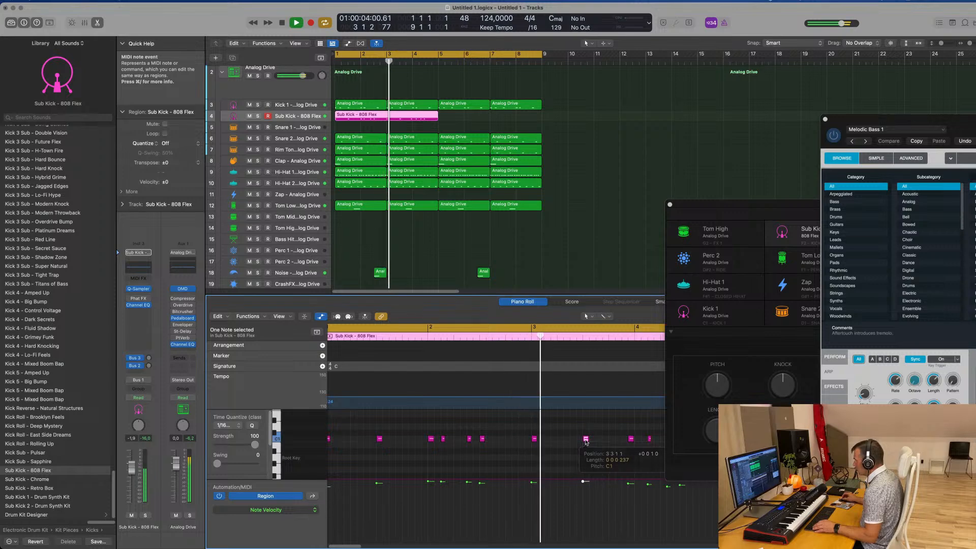
key(Return)
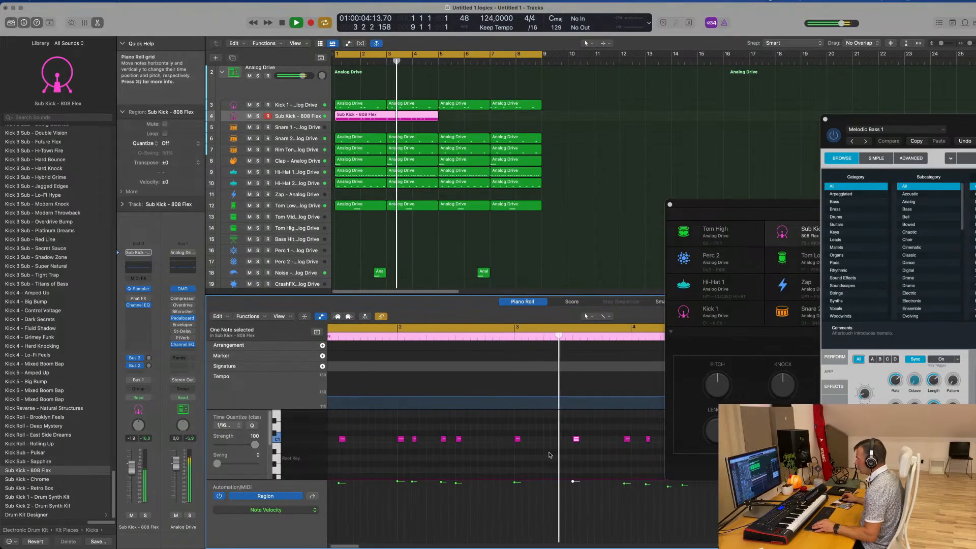
Select the four sub-kick notes around bar 4 and move them together one sixteenth later so the first starts on the bar 4 downbeat.
scroll(593, 463, right, 5)
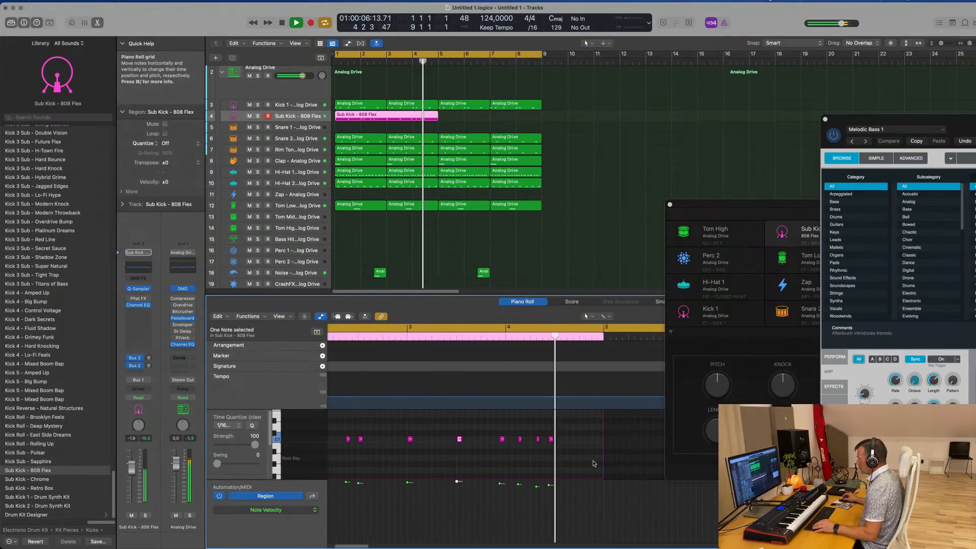
key(space)
drag(443, 423, 517, 456)
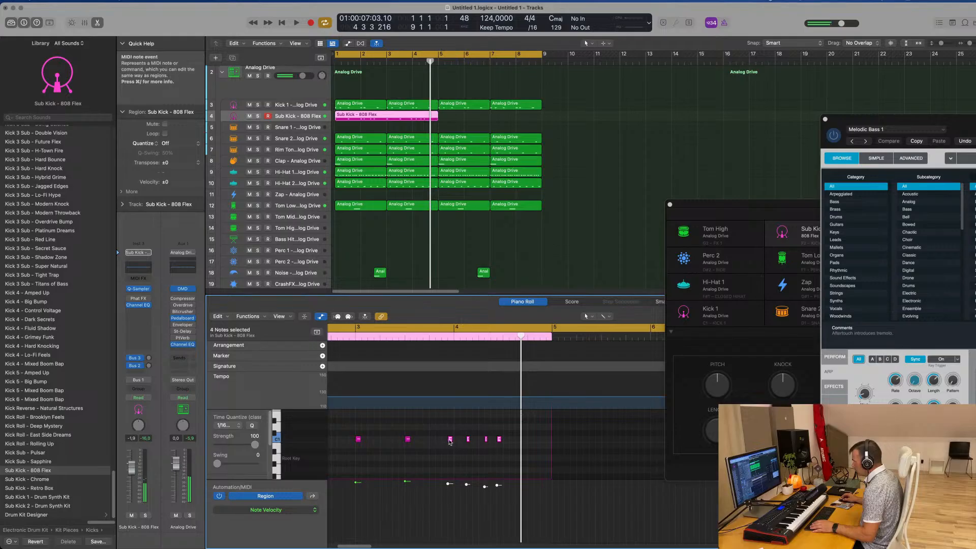
drag(450, 441, 457, 443)
Play the pattern from the start and check the timing of the edited sub-kick notes through bar 4.
key(space)
scroll(463, 448, down, 1)
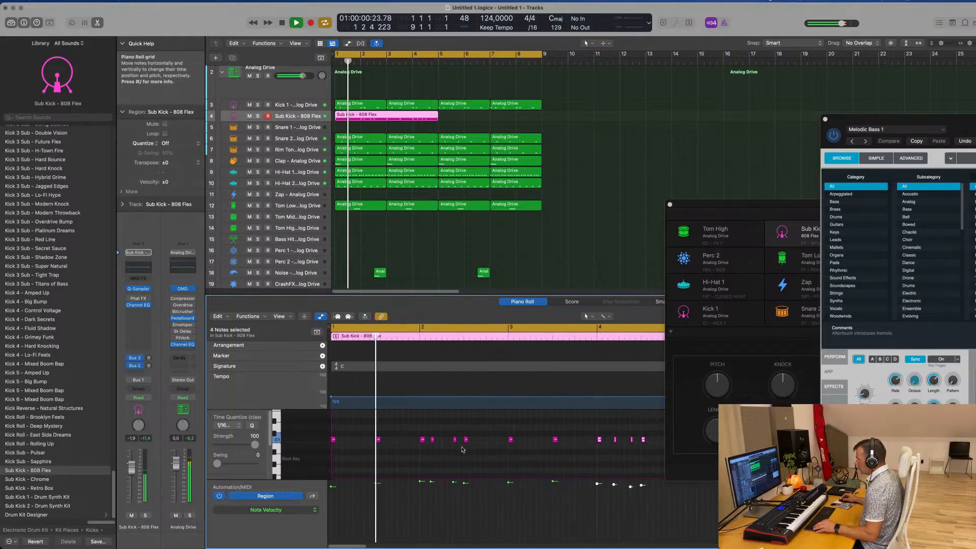
scroll(473, 451, up, 1)
scroll(488, 452, right, 1)
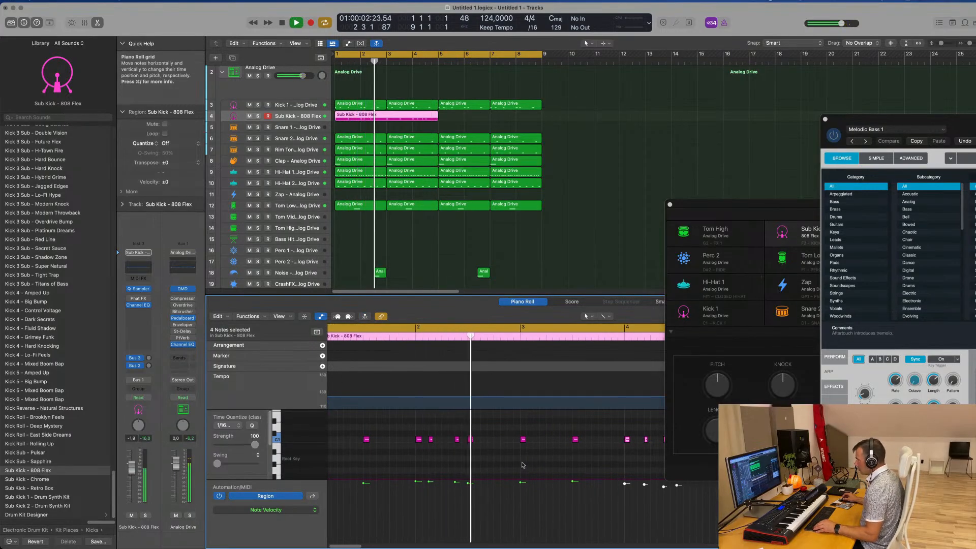
scroll(515, 459, left, 1)
scroll(557, 461, right, 2)
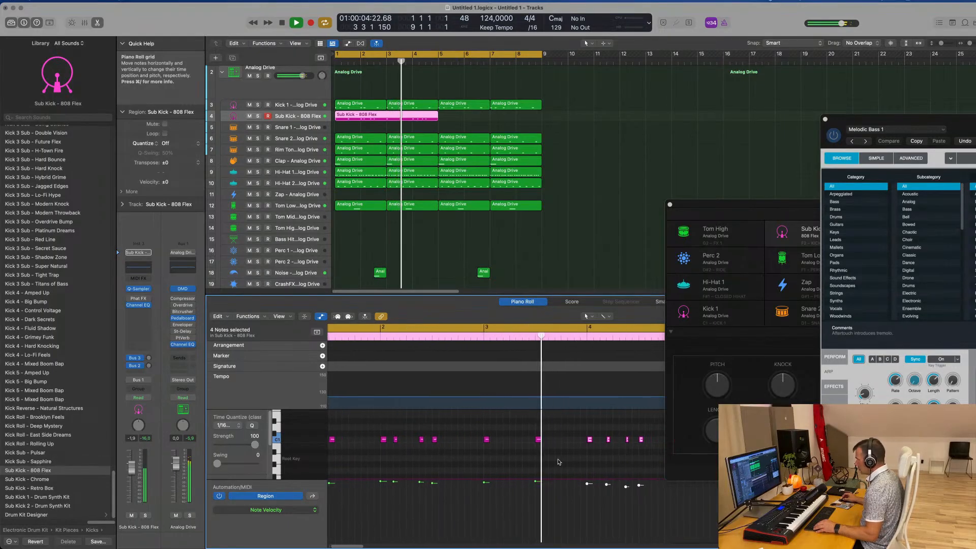
scroll(558, 460, right, 2)
scroll(564, 462, down, 1)
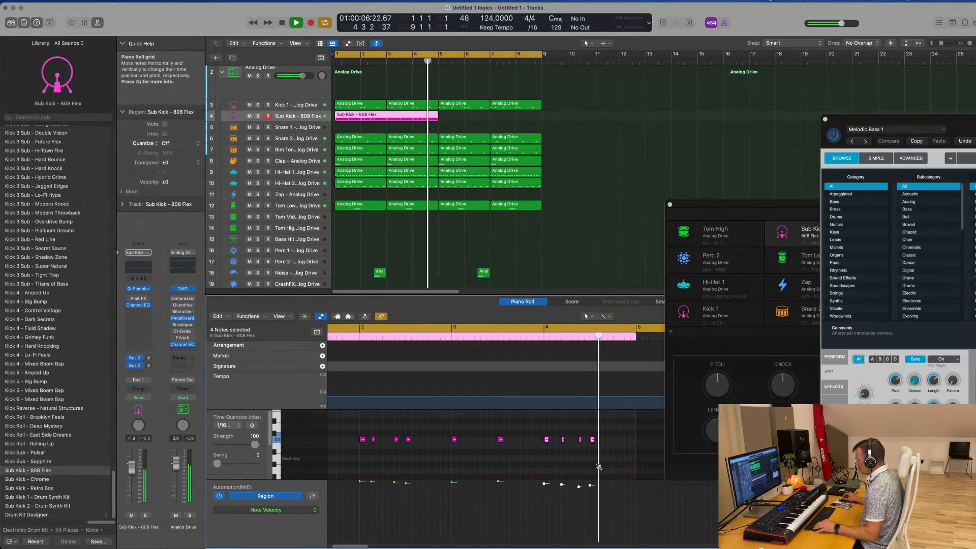
scroll(604, 467, up, 2)
scroll(600, 447, down, 6)
Repeat the four-bar Sub Kick - 808 Flex region to fill bars 5 to 8, and select both regions on the track.
key(space)
key(space)
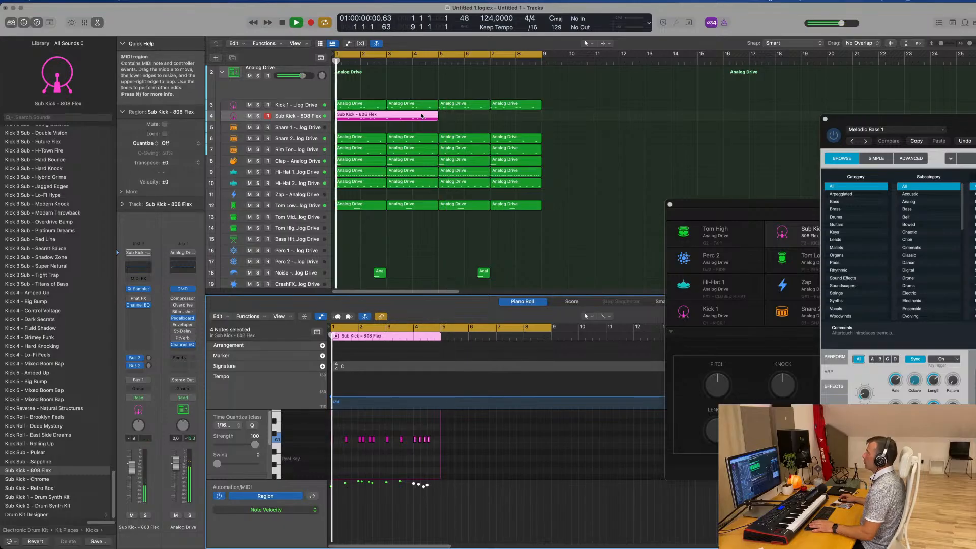
key(super+r)
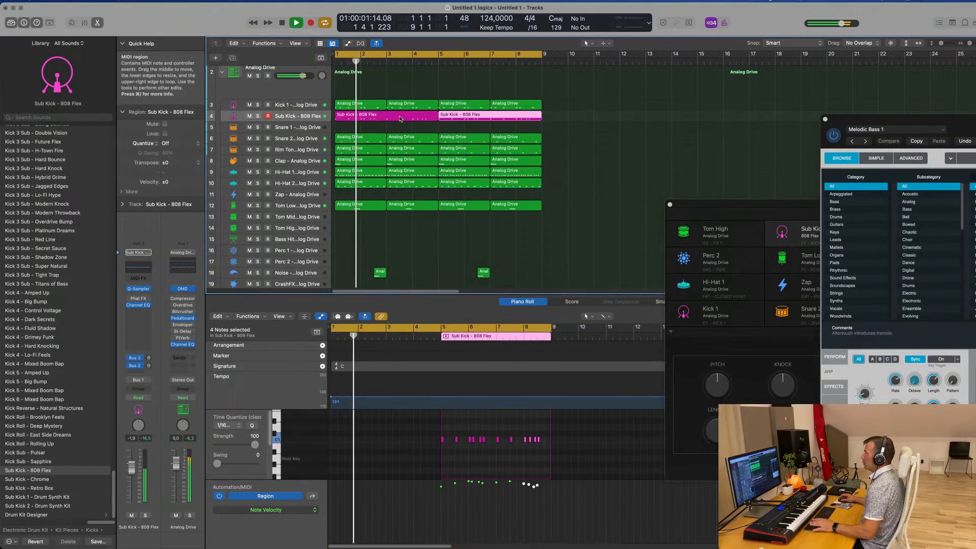
click(303, 115)
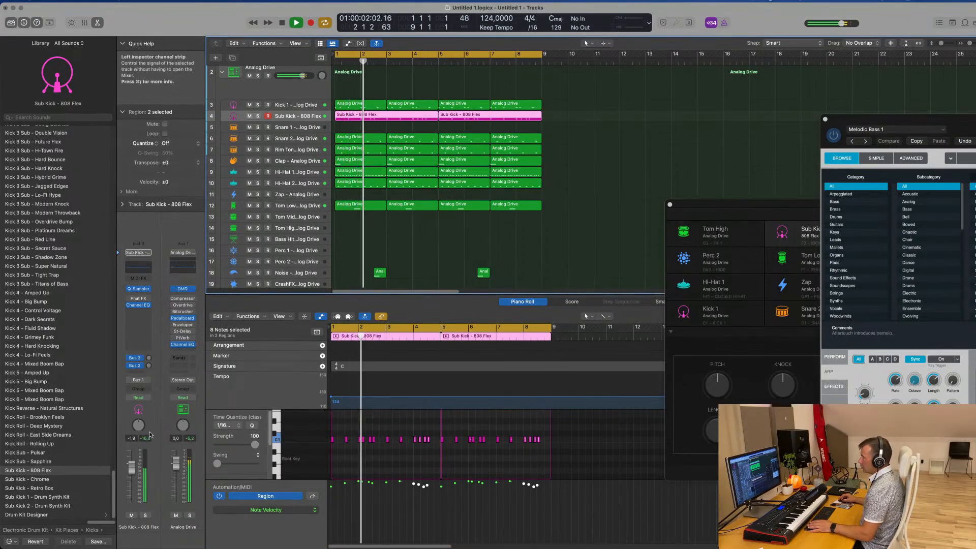
Open Quick Sampler for the Sub Kick - 808 Flex track and slightly adjust the Fine pitch during playback.
click(139, 289)
drag(585, 103, 676, 98)
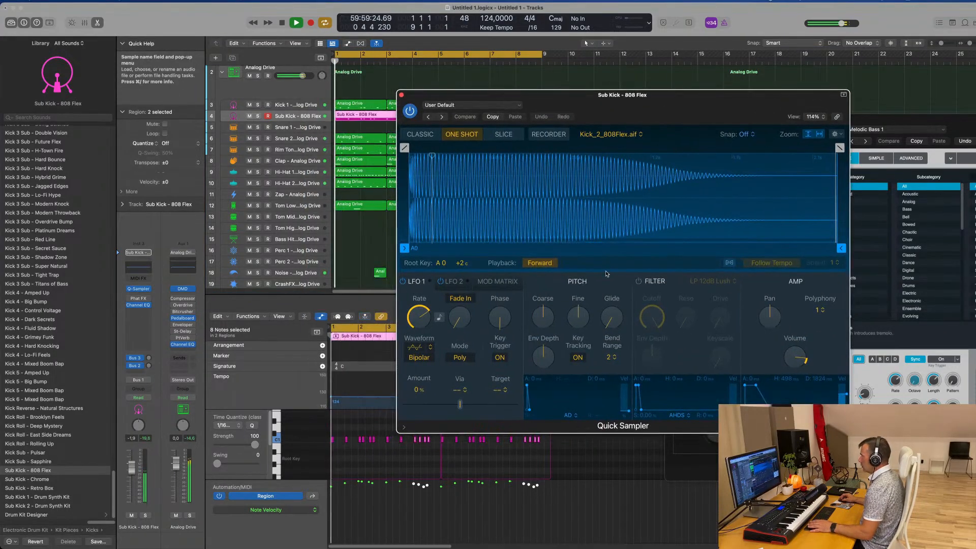
mouse_move(579, 315)
mouse_down()
mouse_move(584, 329)
mouse_move(585, 316)
mouse_up()
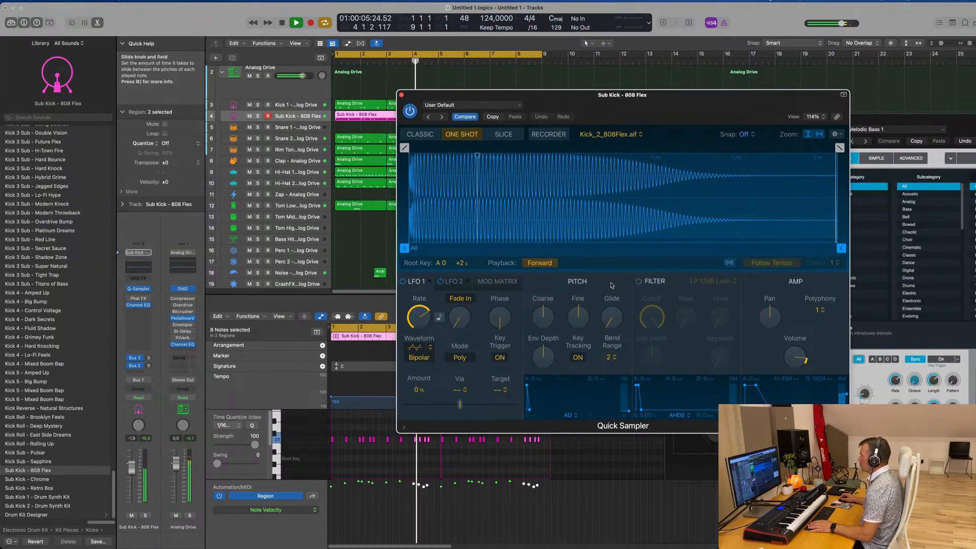
Turn on the filter in the Sub Kick's Quick Sampler, set its cutoff to about 48%, and close the plug-in window.
click(637, 281)
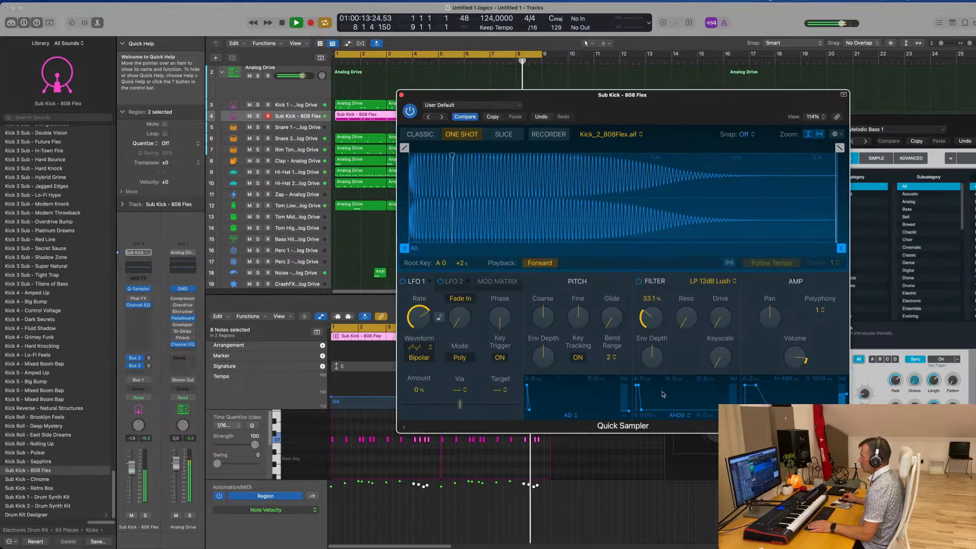
drag(662, 394, 655, 322)
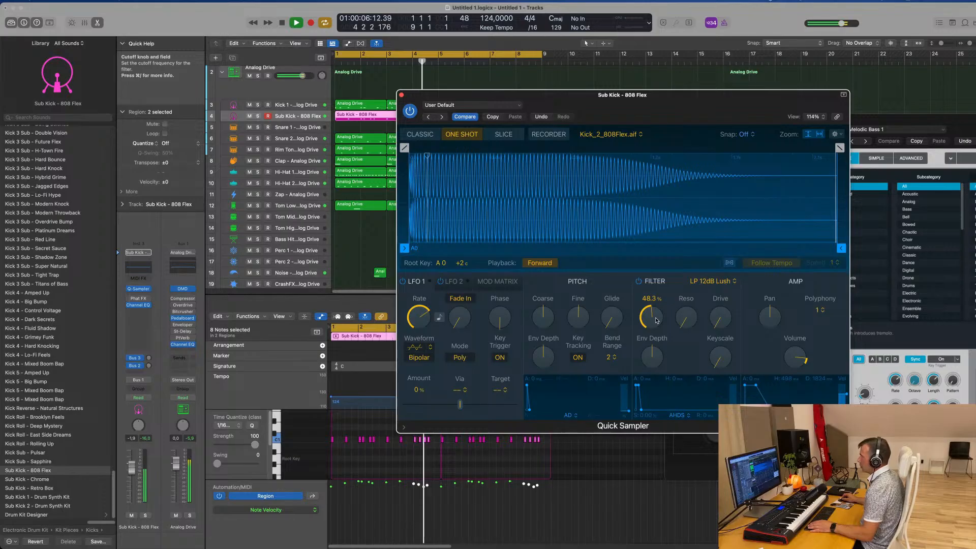
drag(599, 95, 535, 92)
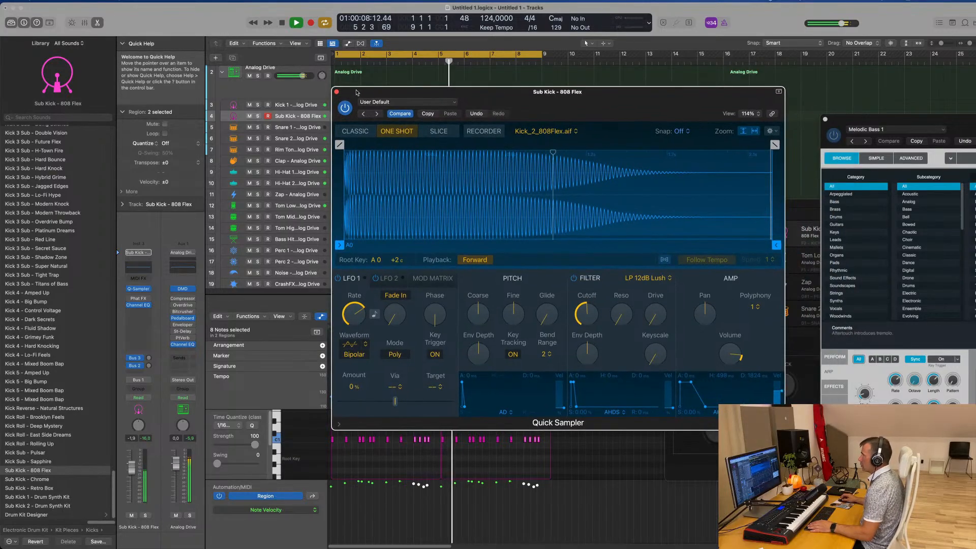
click(337, 91)
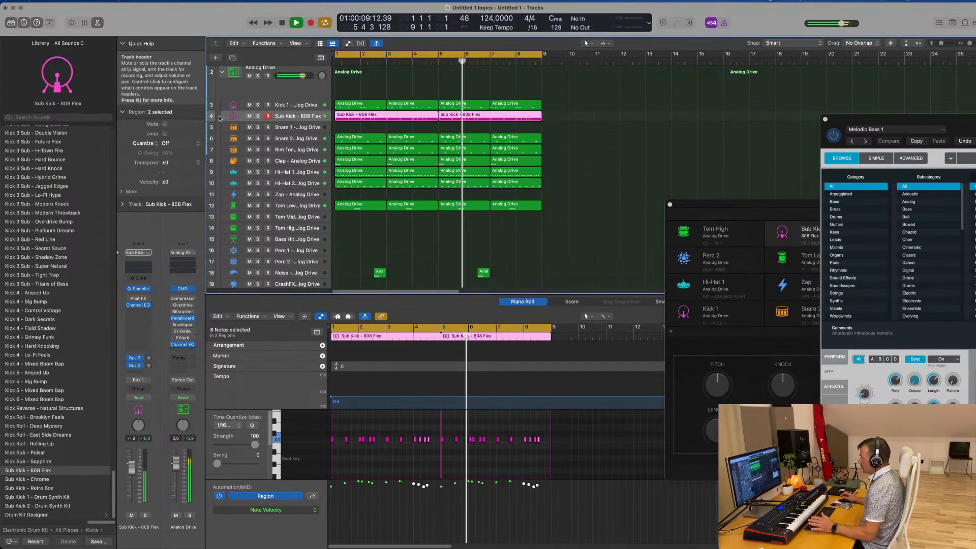
Move the first Snare 2 region at bar 1 up onto the empty Snare 1 track.
click(610, 226)
scroll(559, 227, down, 1)
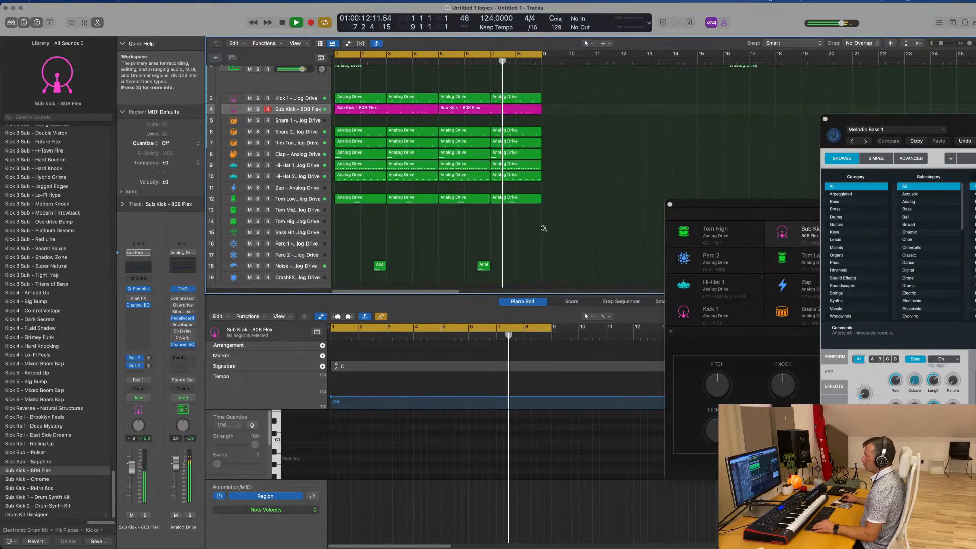
scroll(543, 229, down, 1)
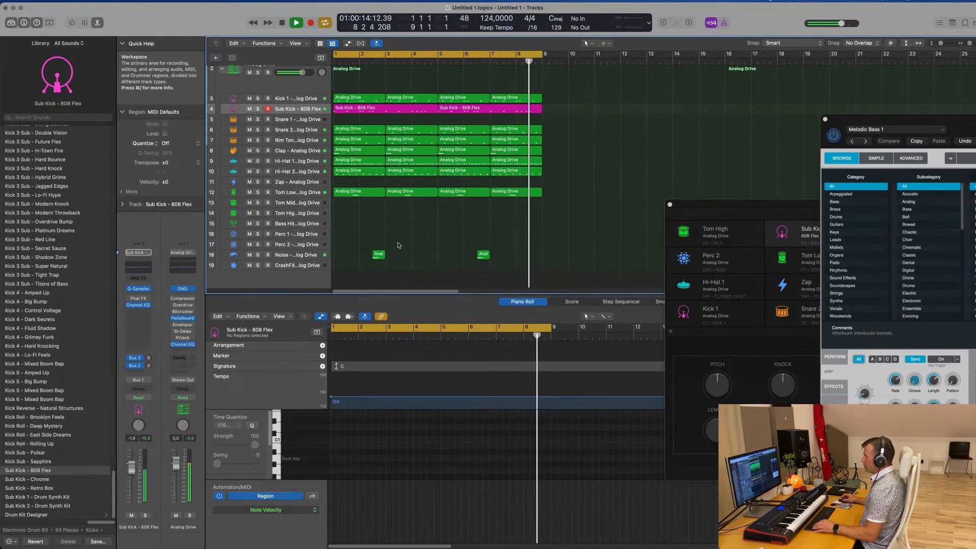
scroll(464, 132, up, 5)
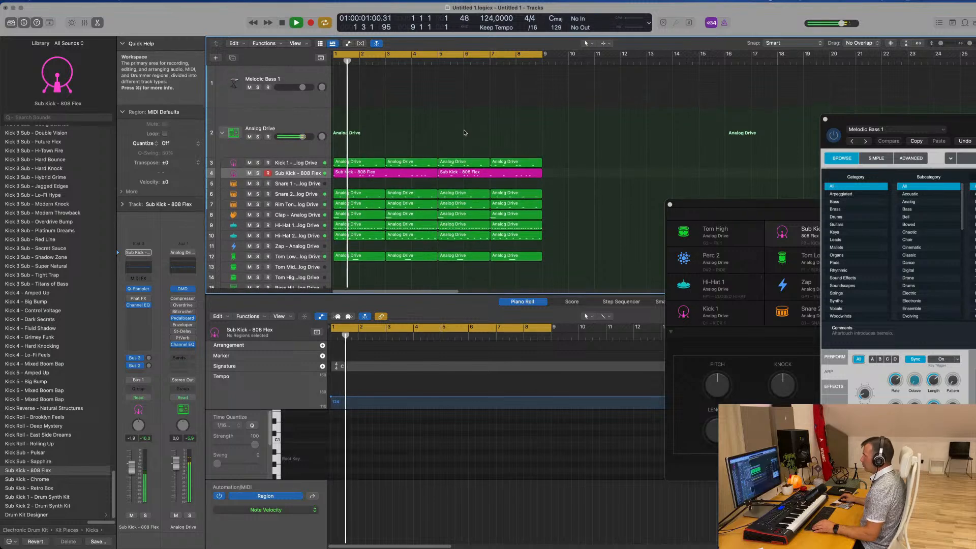
scroll(464, 133, up, 1)
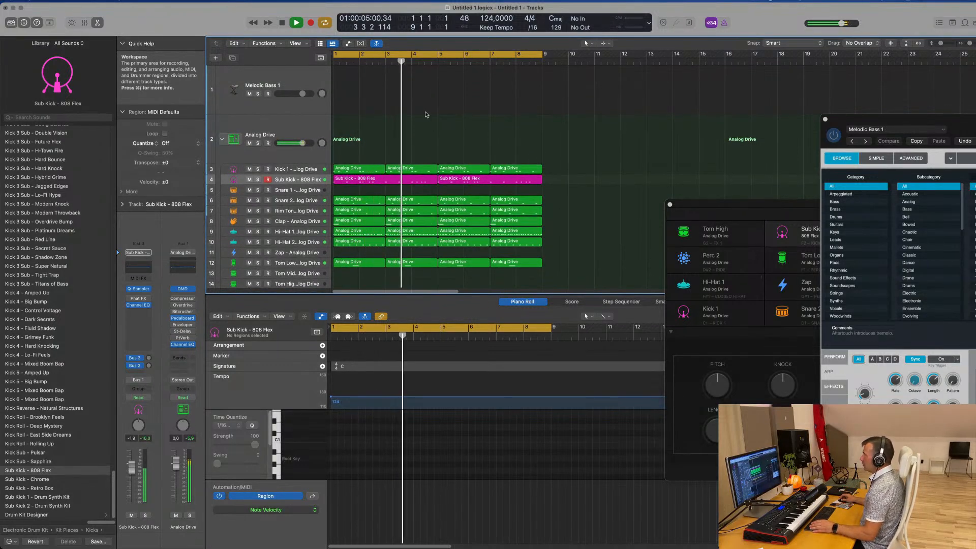
drag(357, 198, 359, 188)
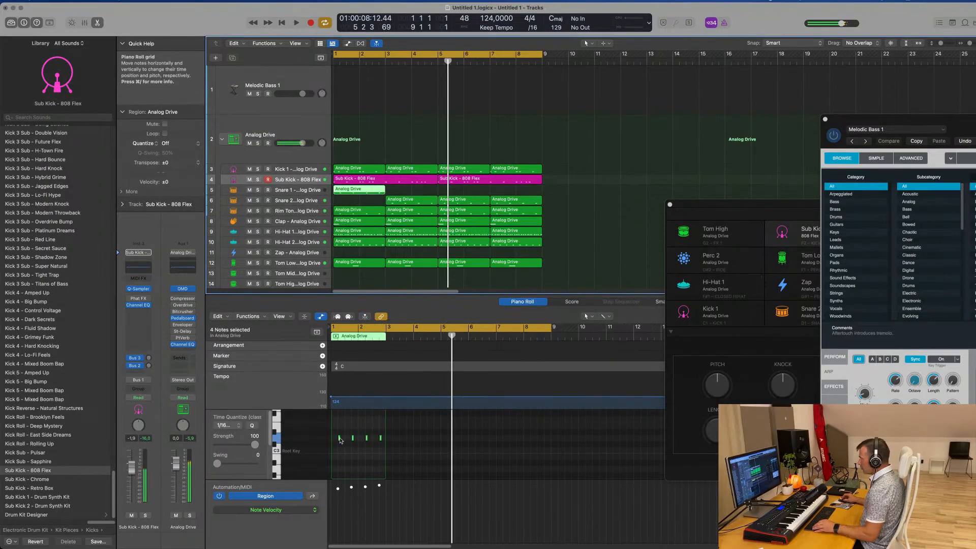
Delete the first three notes of the Snare 1 region and place a copy of the remaining note slightly before it.
scroll(341, 441, up, 3)
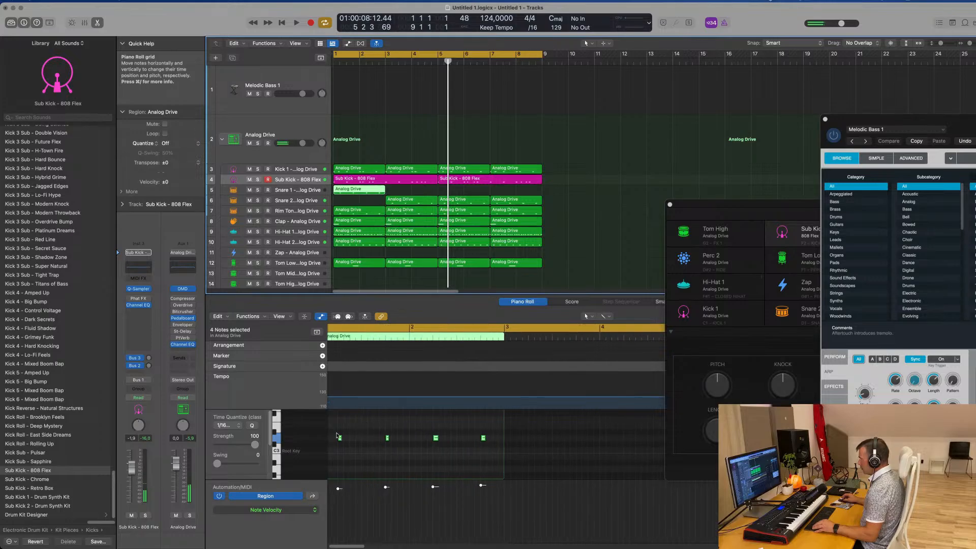
drag(338, 433, 440, 451)
key(Delete)
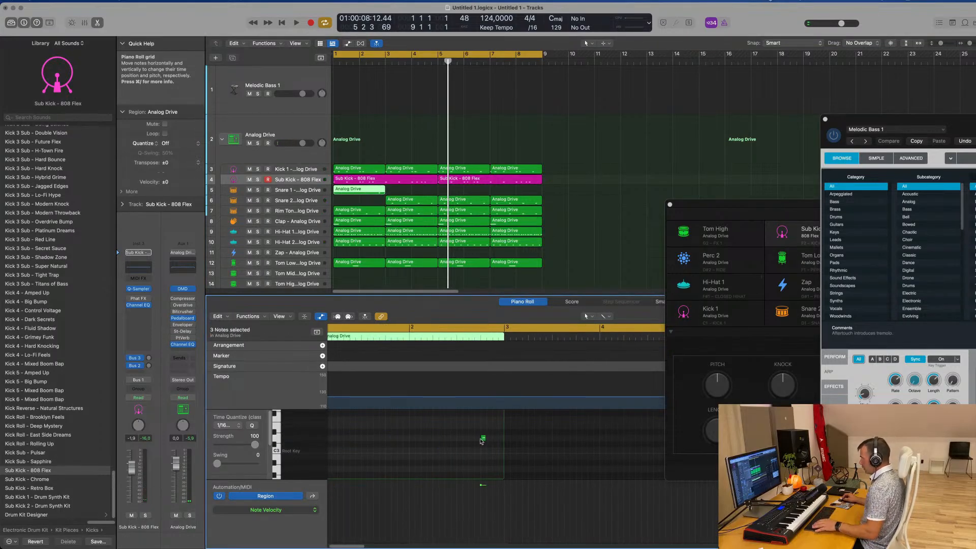
scroll(481, 441, up, 3)
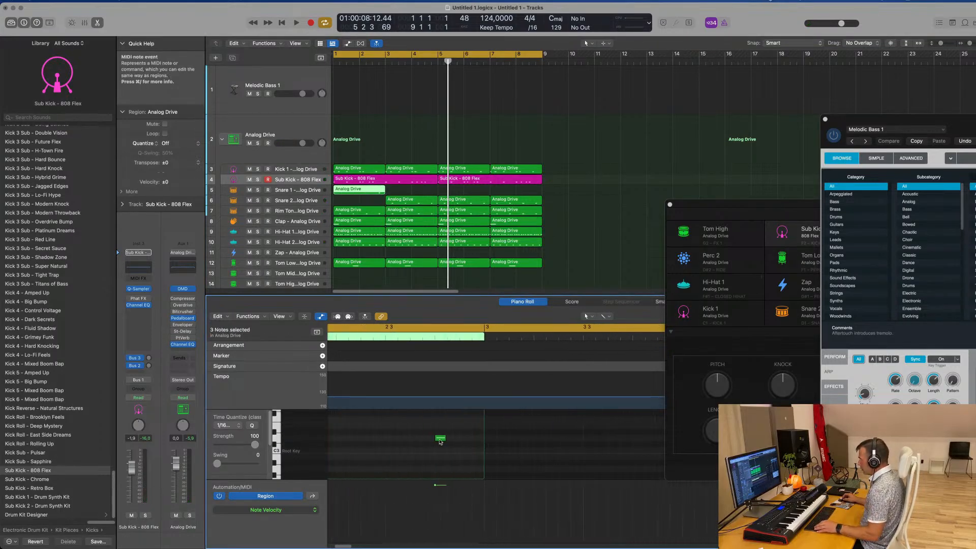
mouse_move(441, 440)
mouse_down()
mouse_move(466, 441)
mouse_move(428, 440)
mouse_up()
Copy the Snare 2 region at bar 3 back to the empty spot at bar 1.
key(space)
click(426, 203)
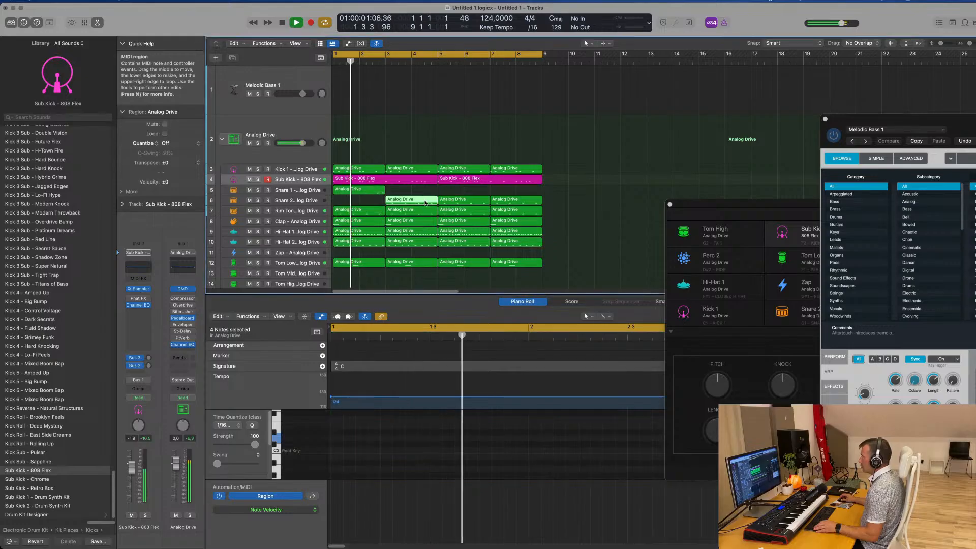
drag(426, 202, 373, 203)
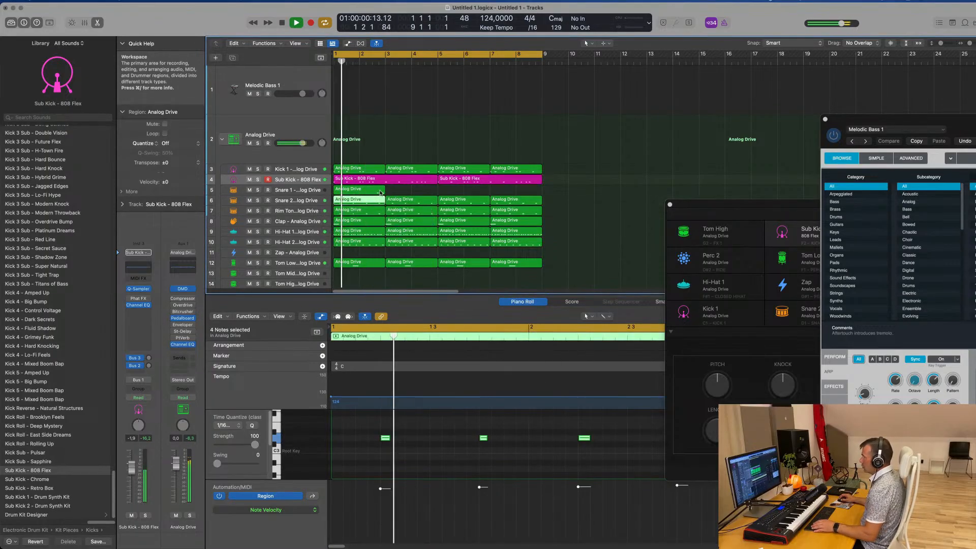
Repeat the edited Snare 1 region three times so the pattern fills all eight bars.
click(379, 192)
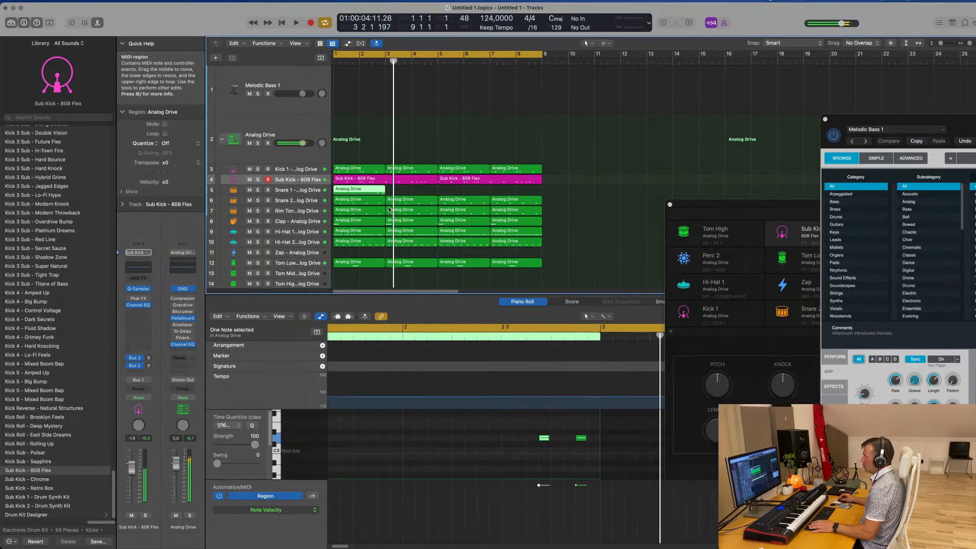
key(space)
key(super+r)
key(super+r)
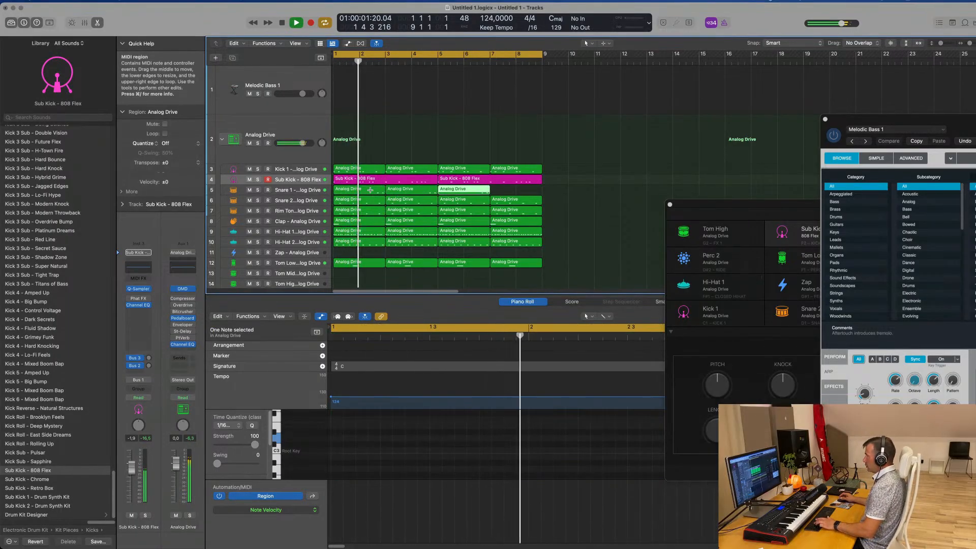
key(super+r)
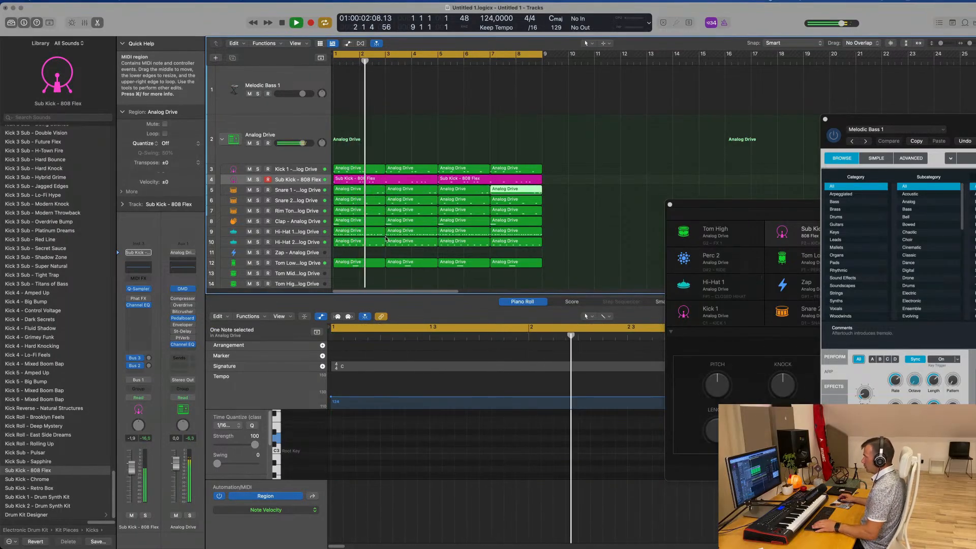
click(312, 188)
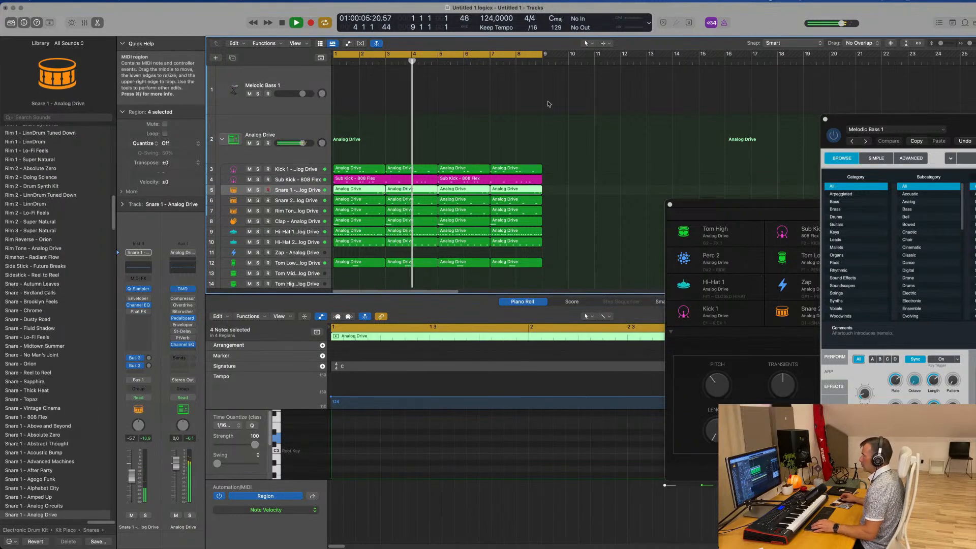
Repeat all regions of the eight-bar drum pattern so the arrangement extends to bar 33.
click(292, 76)
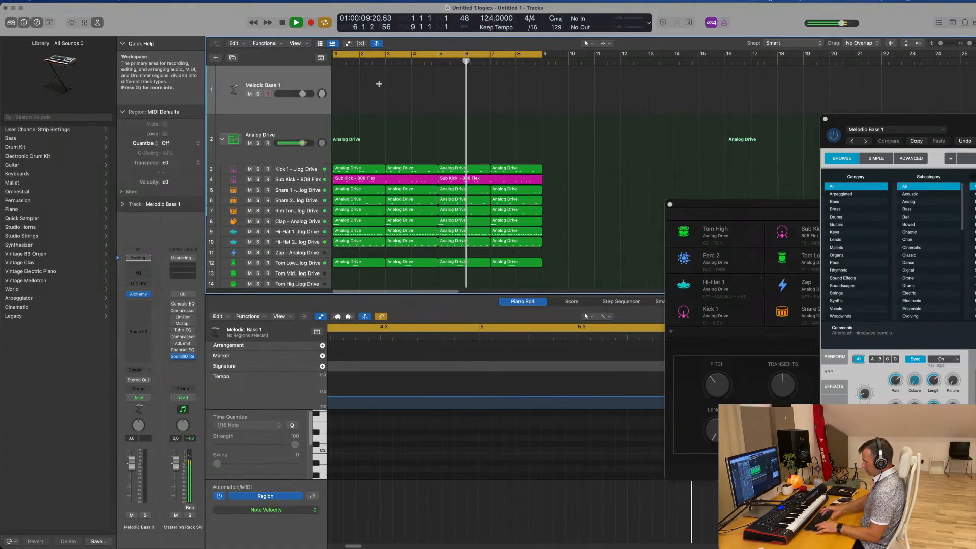
key(super+a)
key(super+r)
key(super+r)
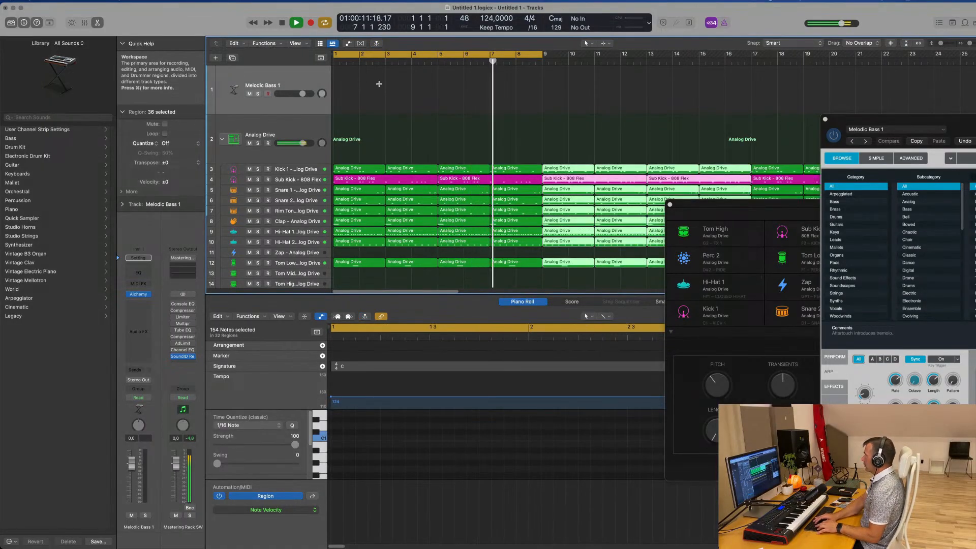
scroll(434, 103, left, 5)
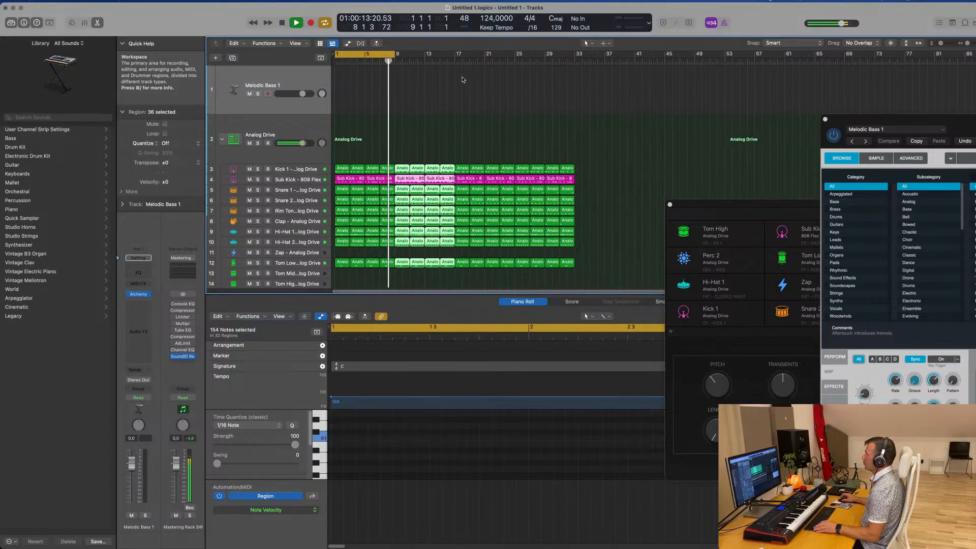
Select the Melodic Bass 1 track and lower its volume to about -12 dB.
click(286, 78)
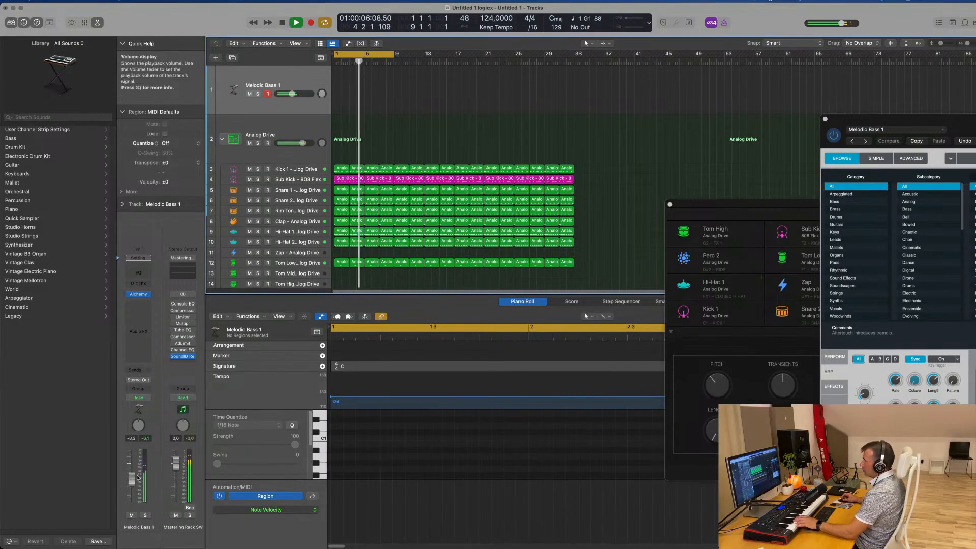
drag(130, 463, 131, 478)
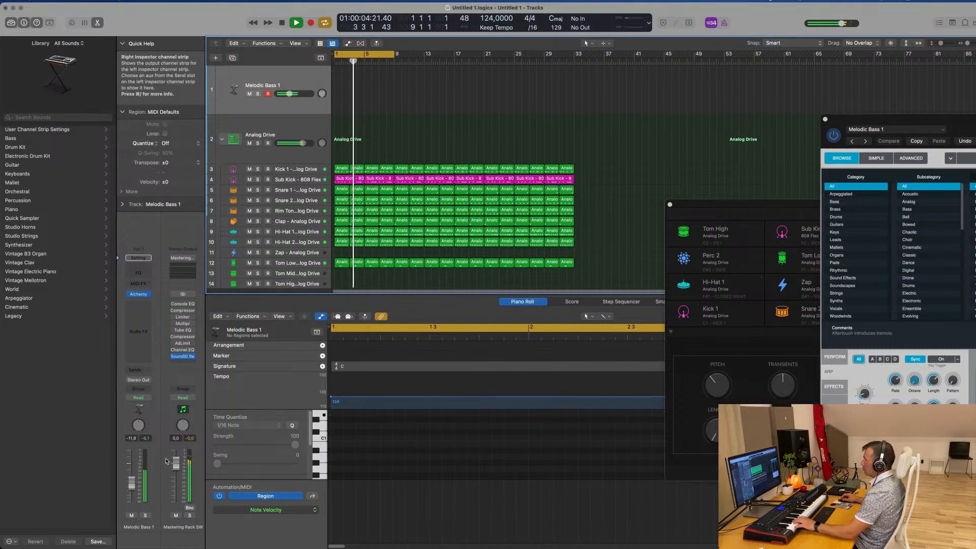
Record a short bass line of C1 and E1 notes on the Melodic Bass 1 track, starting at bar 1.
click(315, 169)
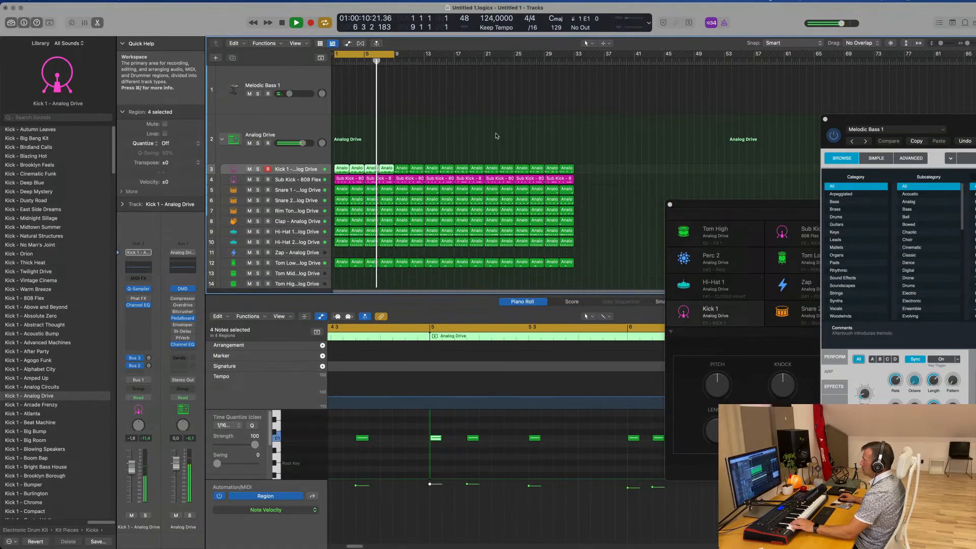
click(296, 80)
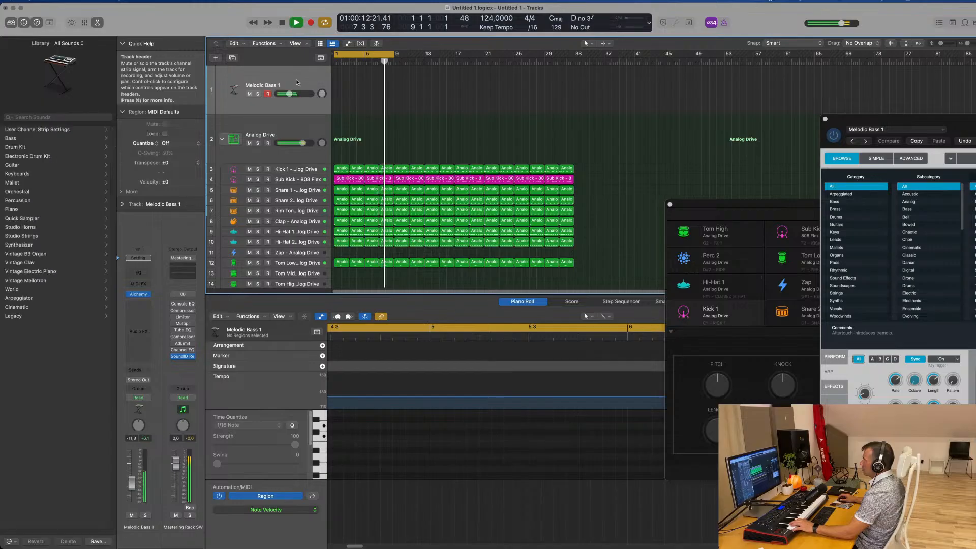
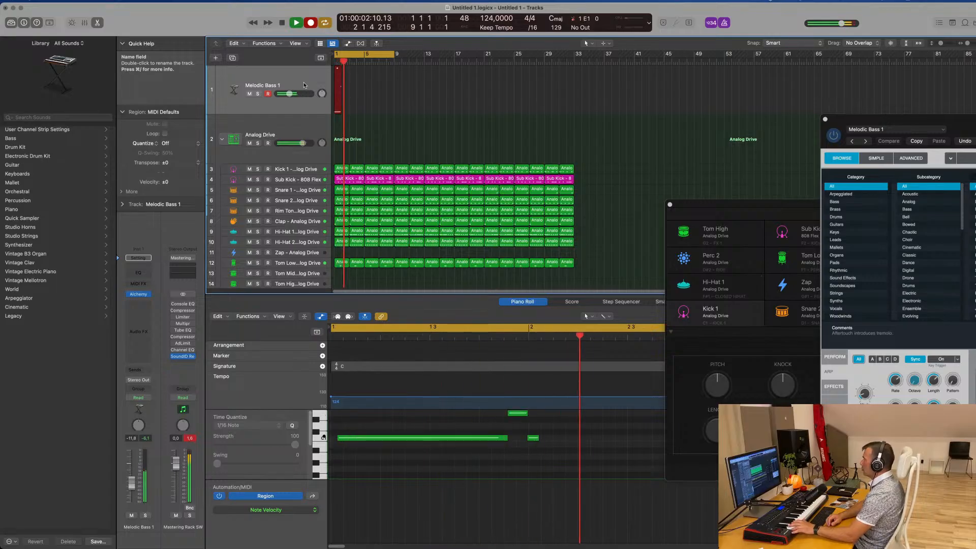
key(space)
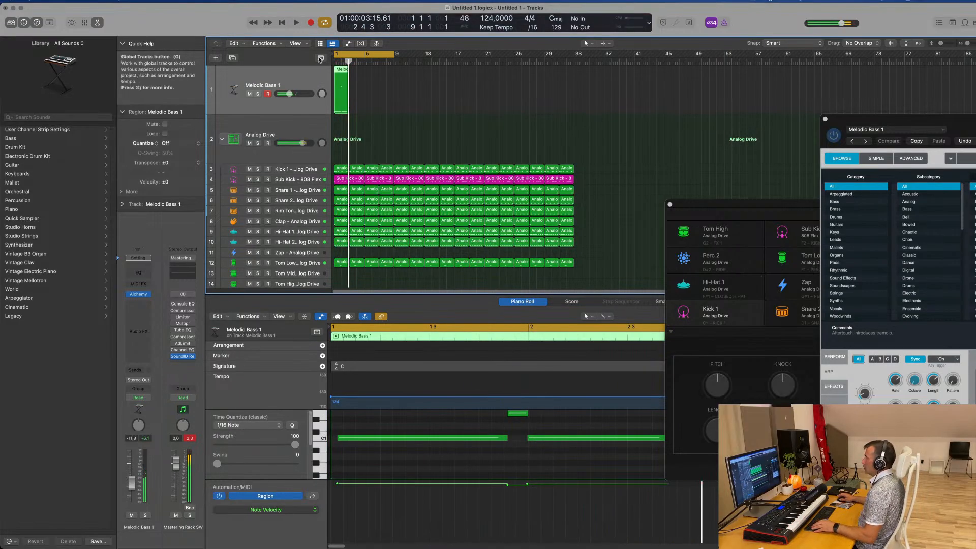
Delete the second long C1 note from the recorded bass region and mute the Sub Kick track.
scroll(525, 475, down, 3)
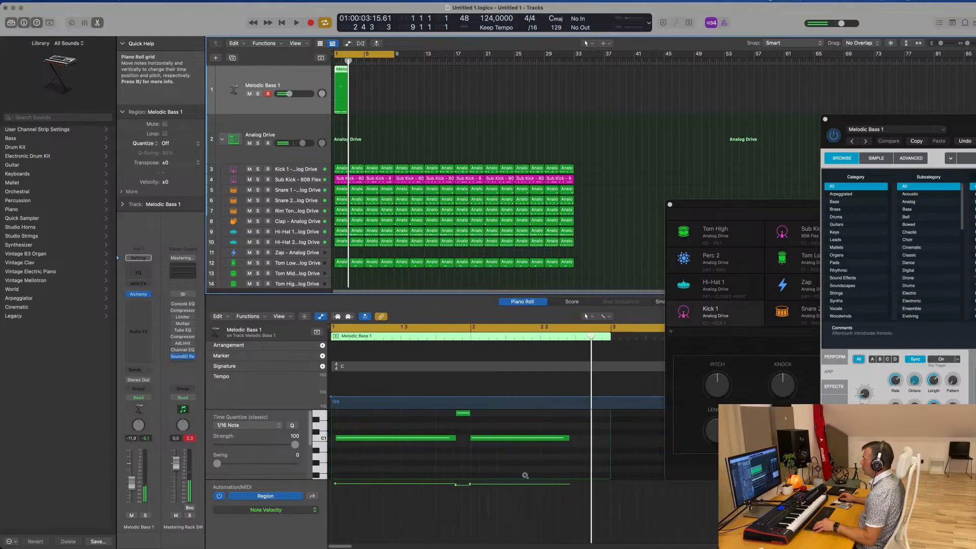
click(526, 439)
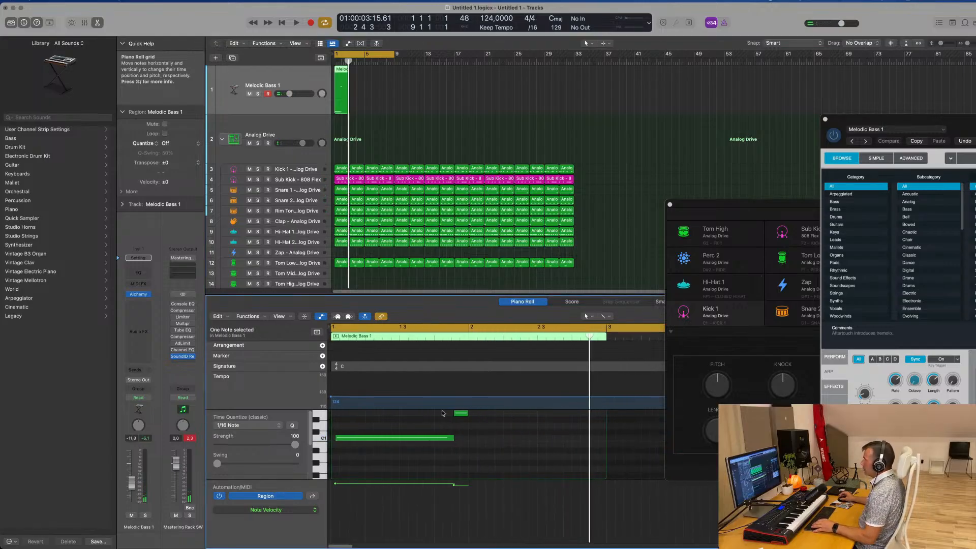
click(249, 179)
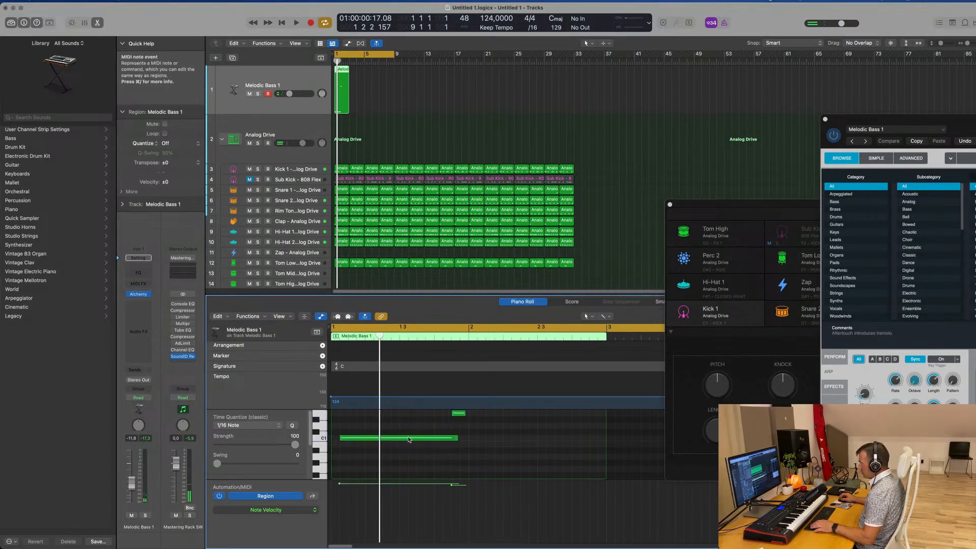
Align the C1 note to the start of bar 1, set the E1 note's length to 0 0 2 0, and extend C1 to meet it.
drag(409, 439, 401, 440)
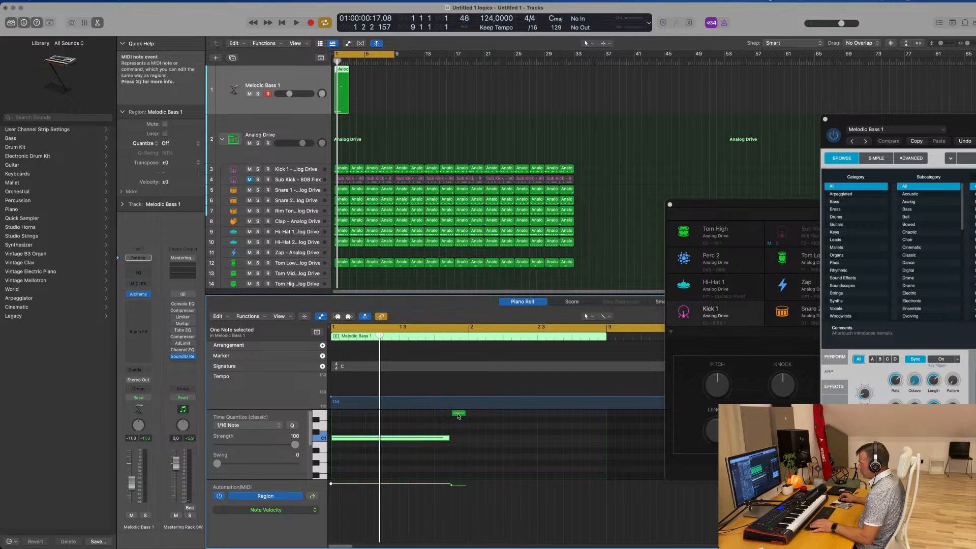
click(463, 413)
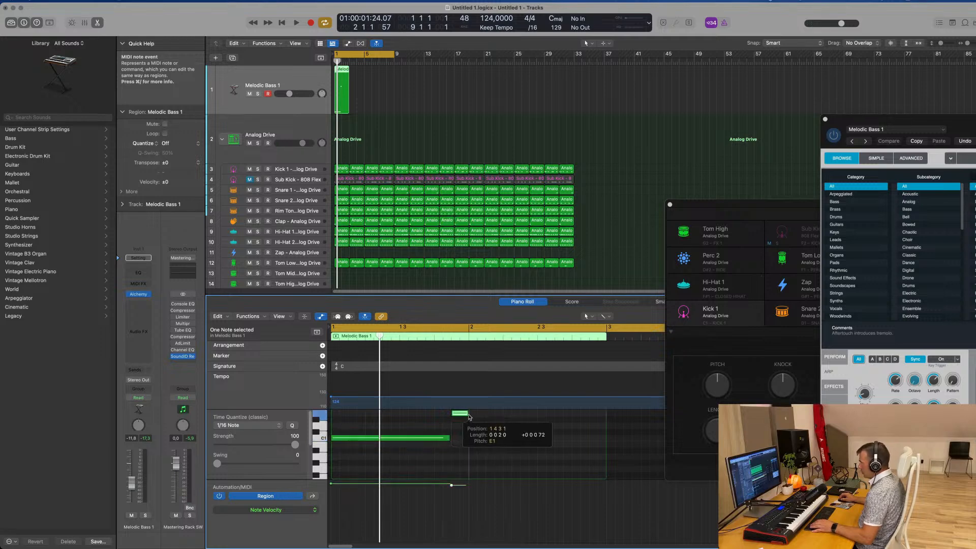
key(space)
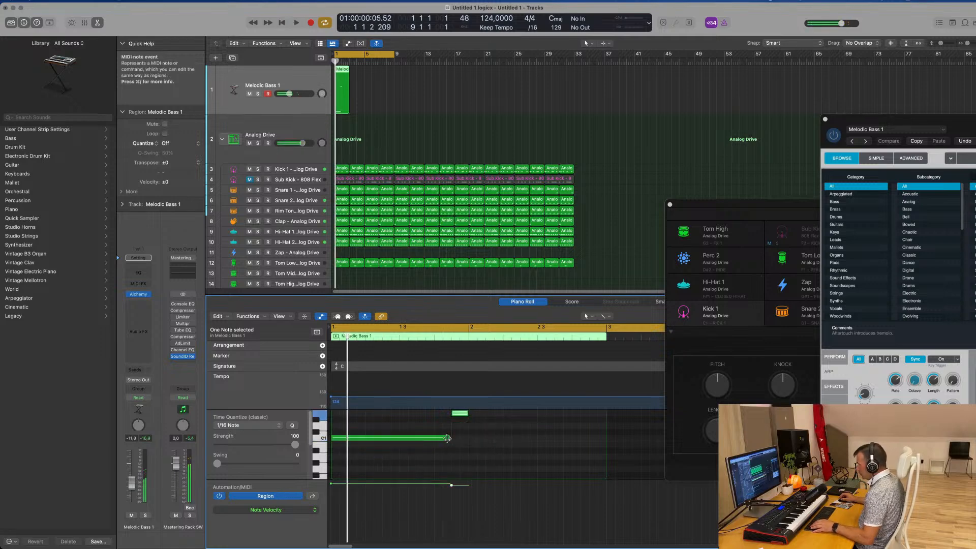
drag(448, 438, 449, 439)
key(space)
key(space)
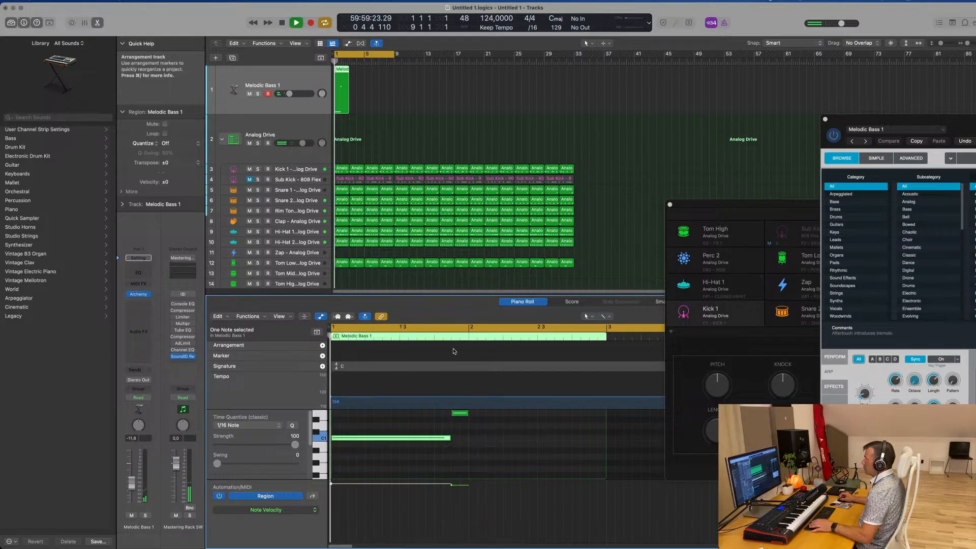
drag(395, 109, 329, 104)
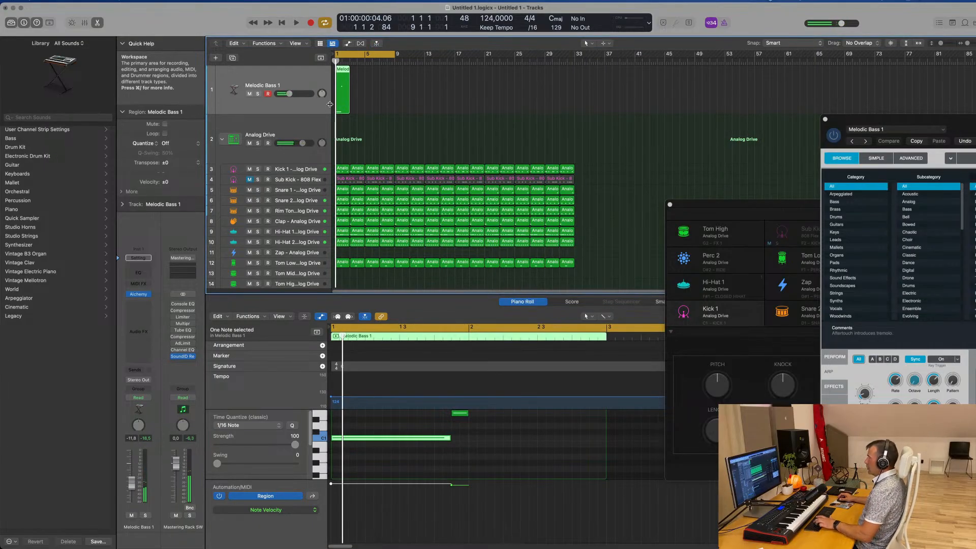
Repeat the Melodic Bass 1 region three times to fill bars 1 to 8 and play it back.
key(super+r)
key(super+r)
key(super+r)
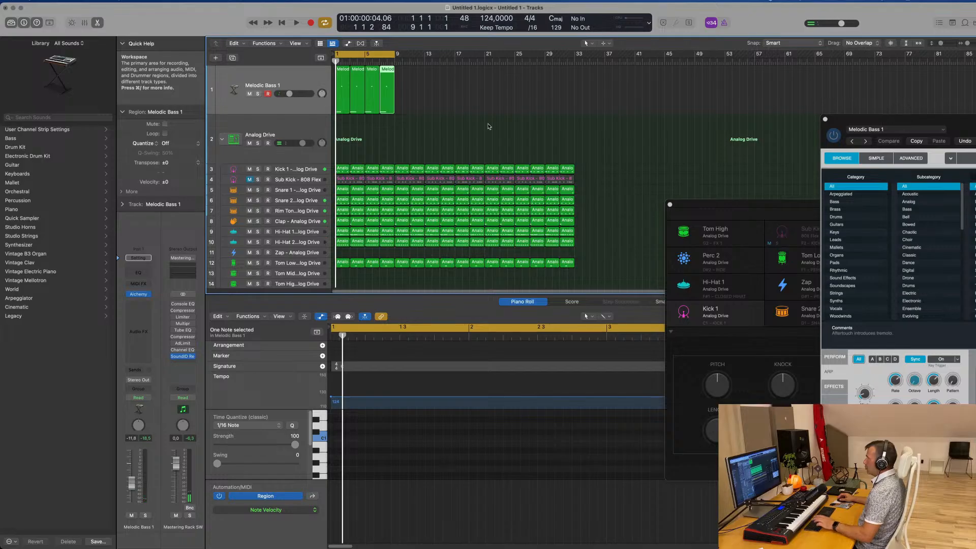
key(space)
scroll(435, 138, up, 5)
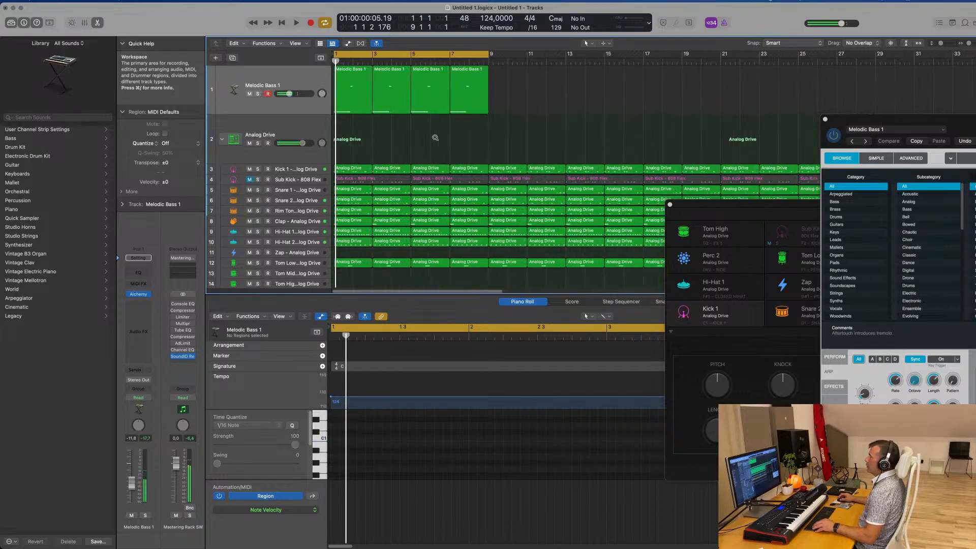
key(space)
scroll(305, 77, down, 2)
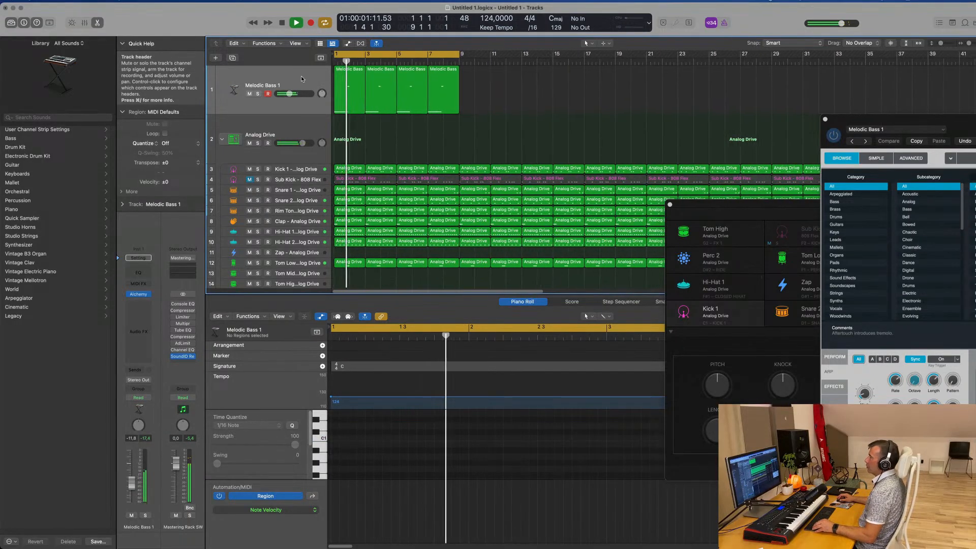
scroll(301, 75, down, 1)
key(space)
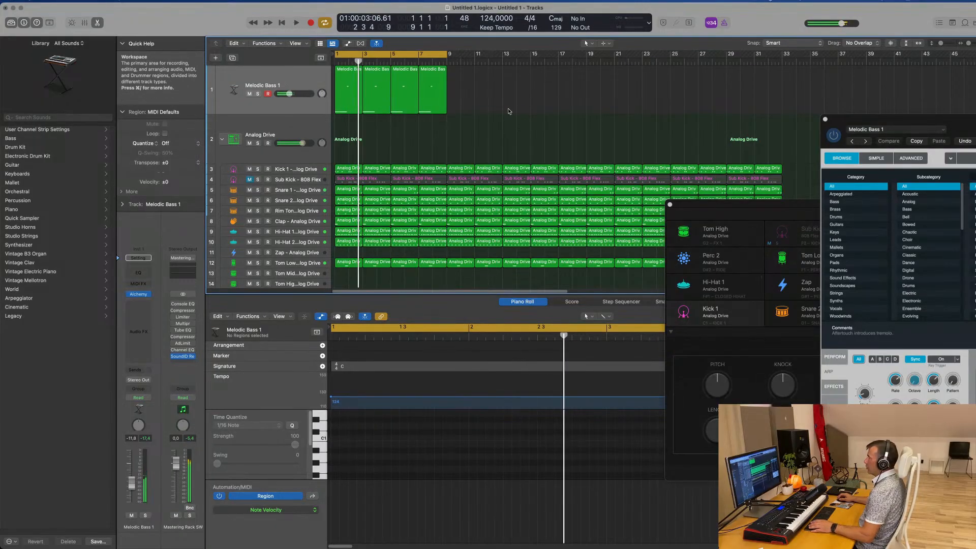
Copy the C1 and E1 notes into the second bar of all four bass regions and play back from bar 1.
drag(509, 110, 349, 104)
scroll(487, 428, down, 1)
scroll(488, 428, down, 2)
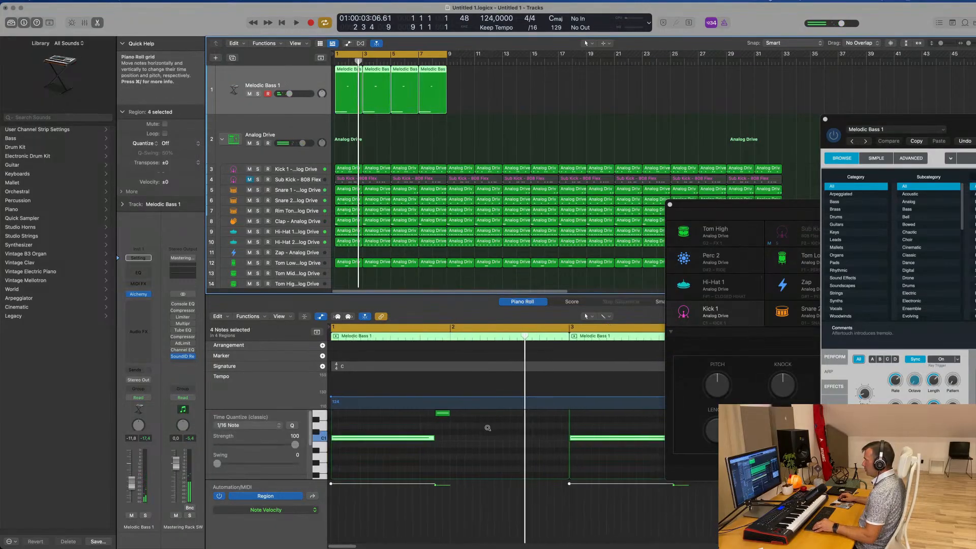
click(456, 450)
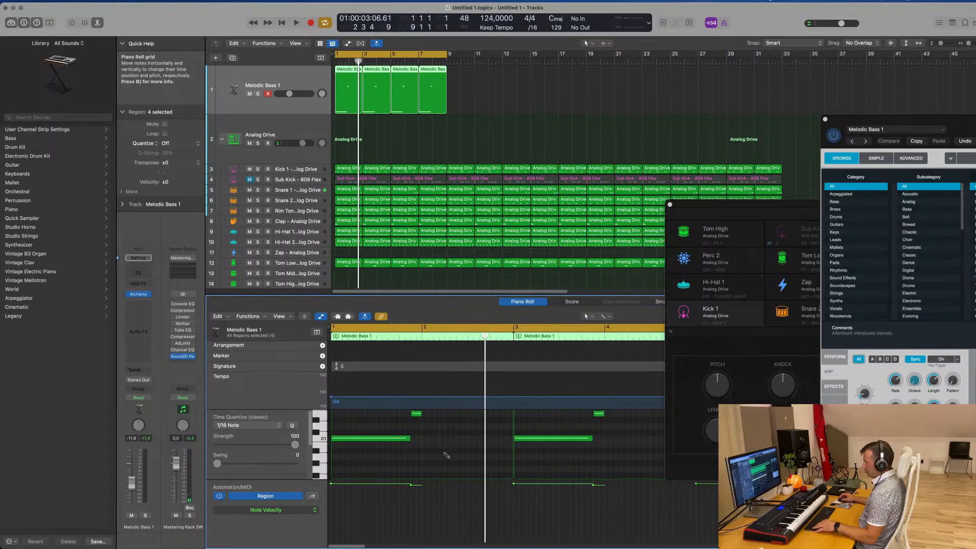
drag(412, 442, 473, 443)
key(space)
click(398, 129)
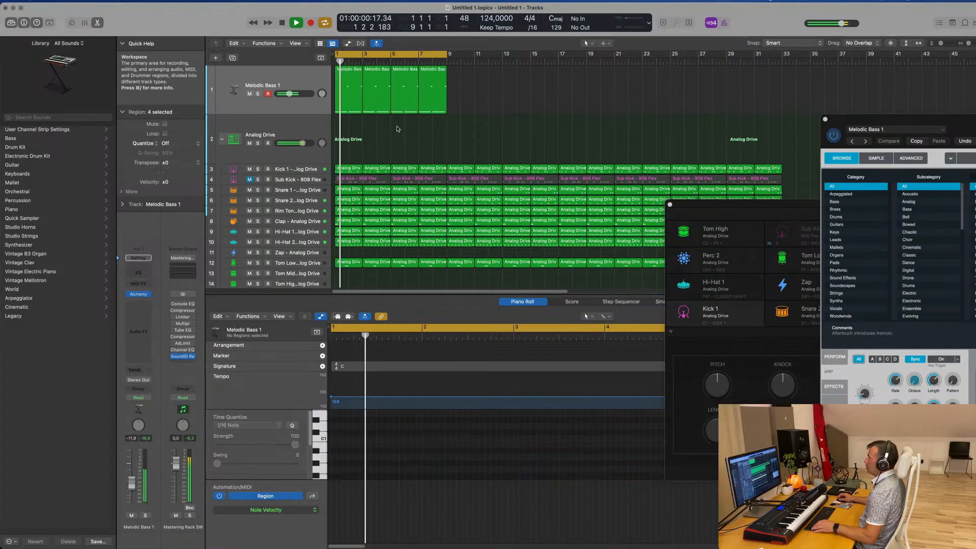
click(306, 80)
key(super+Right)
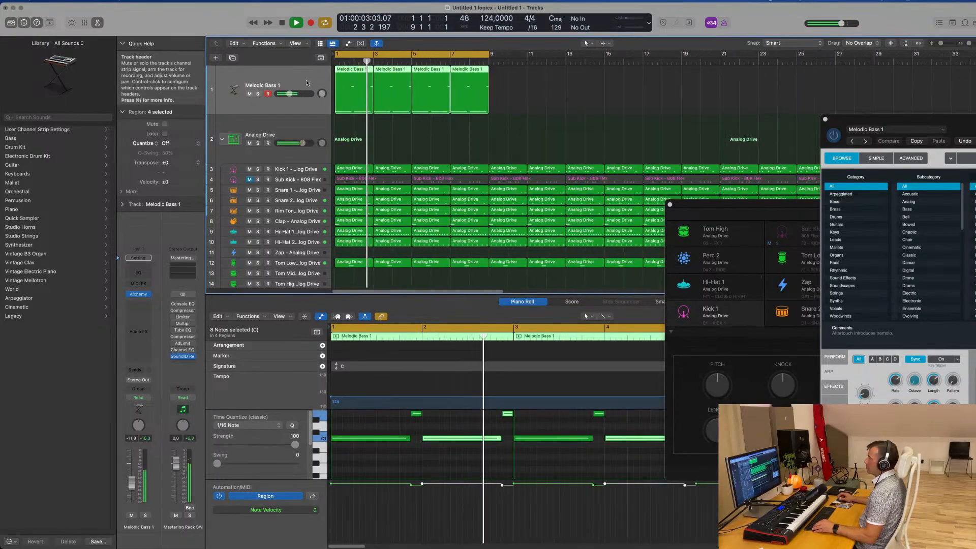
key(super+Left)
key(Return)
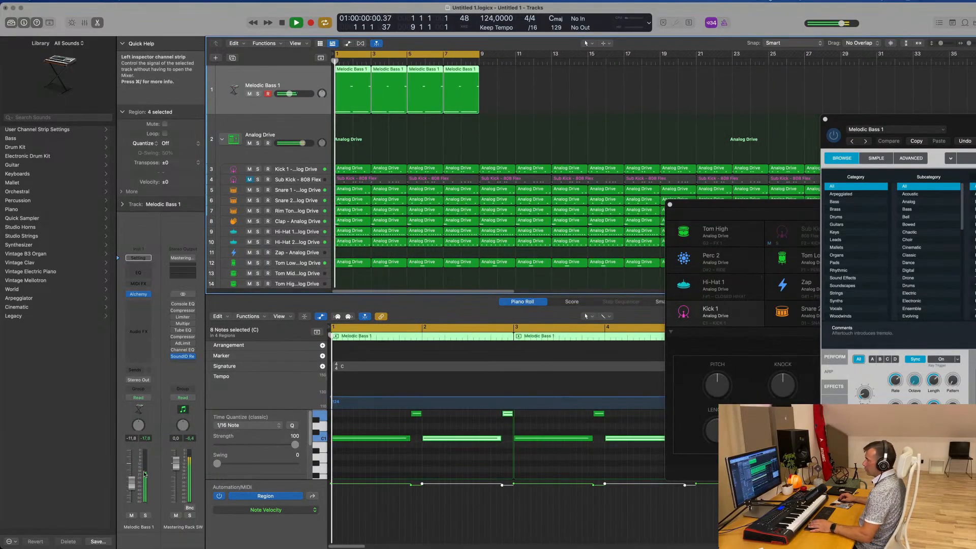
Open the bass track's Alchemy synth, set Cutoff to about 28% and raise the track volume to about -5.5 dB.
click(139, 295)
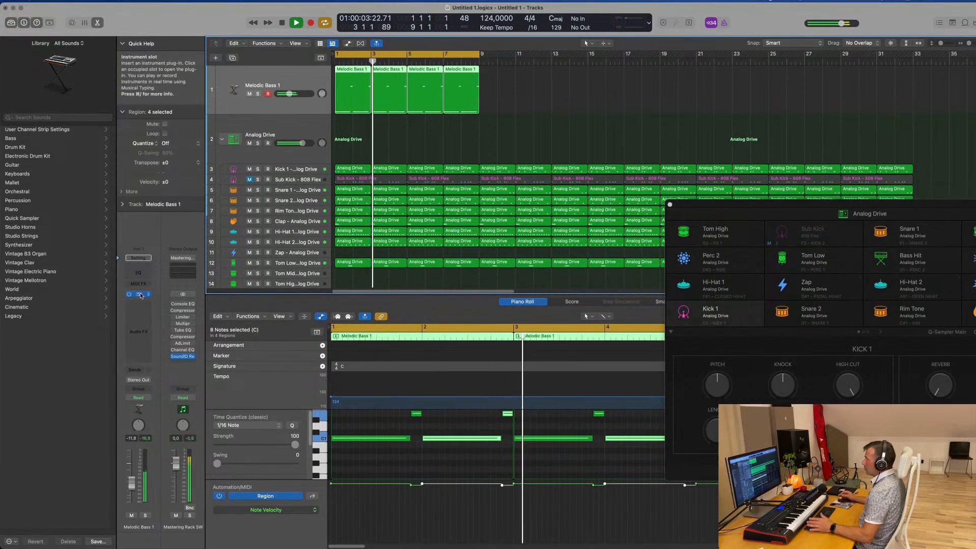
click(140, 295)
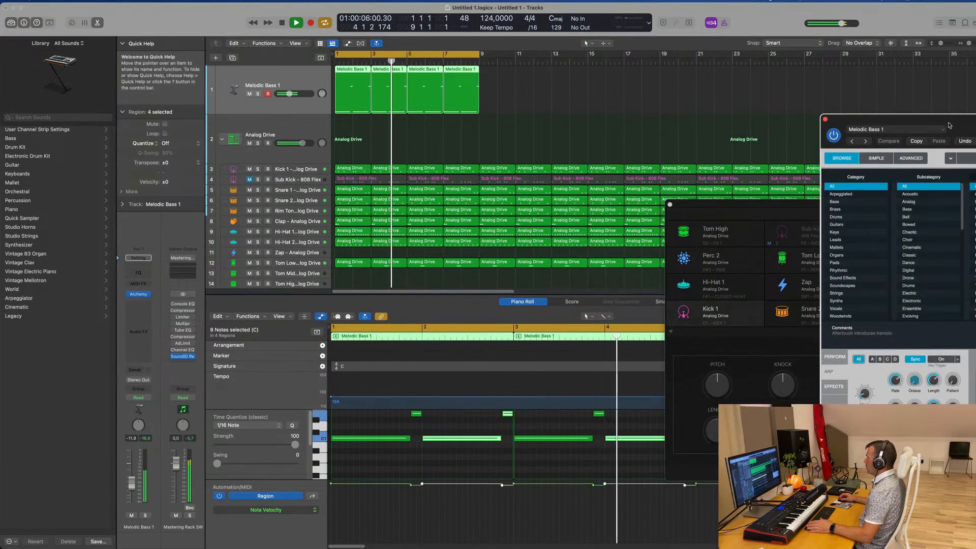
drag(949, 125, 456, 82)
click(353, 315)
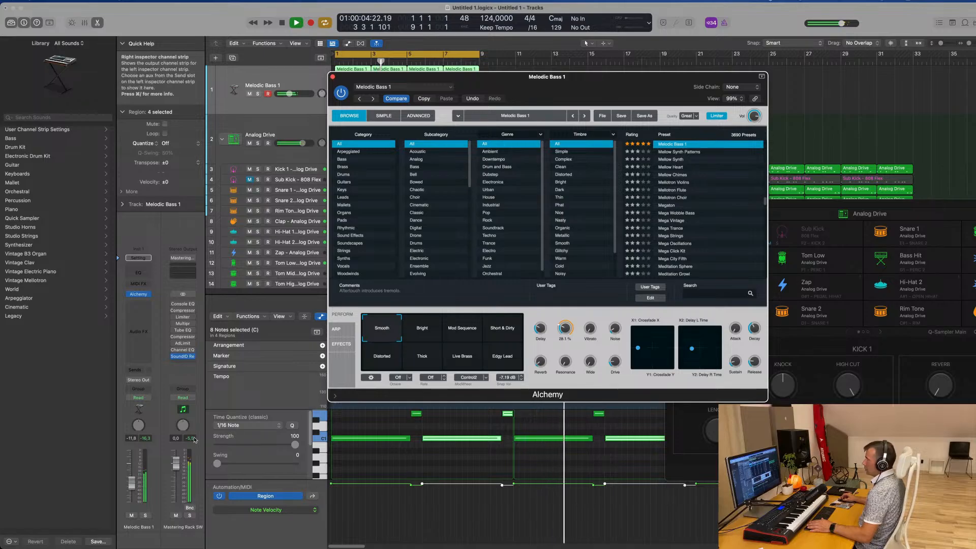
click(131, 472)
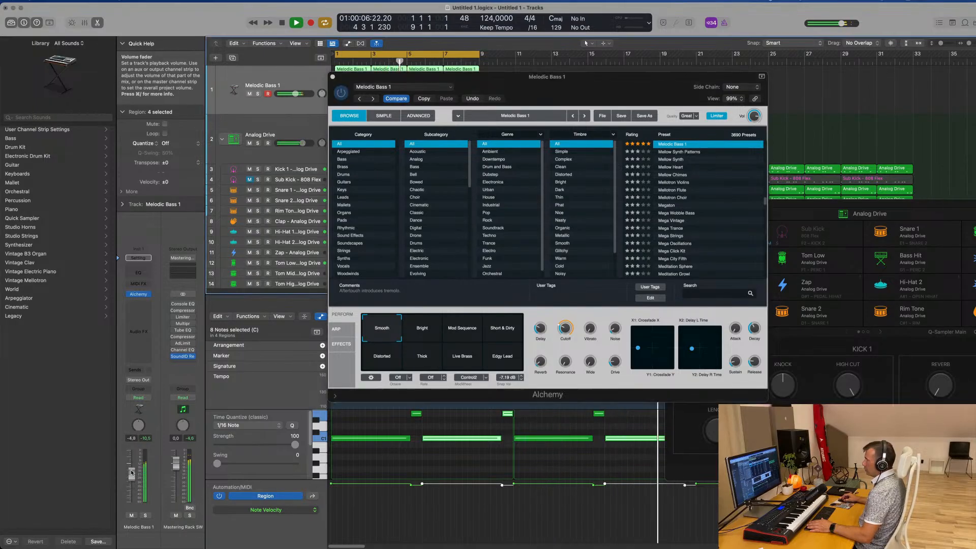
drag(581, 76, 712, 43)
Insert a Vintage Tube EQ on the Melodic Bass 1 track, load its Big Synth preset and close the plug-in window.
click(180, 350)
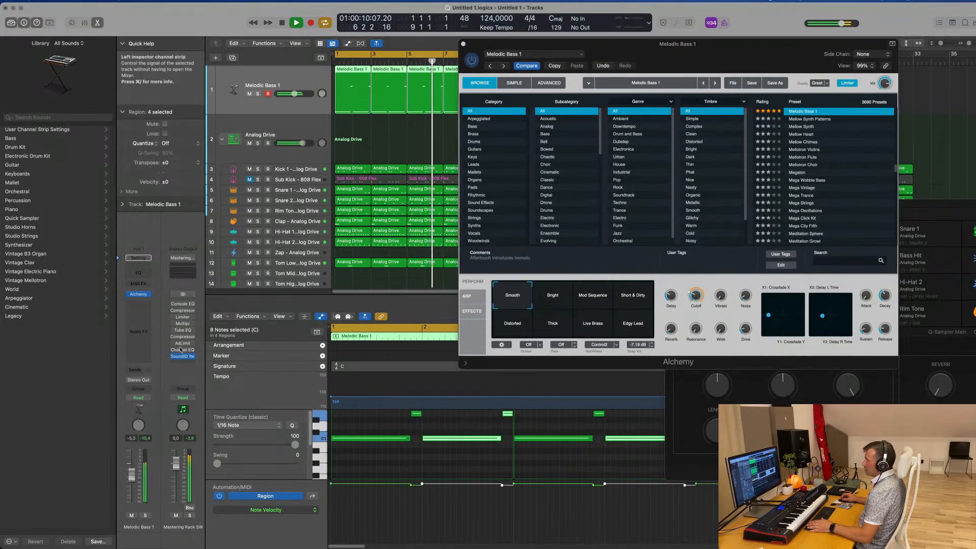
click(138, 309)
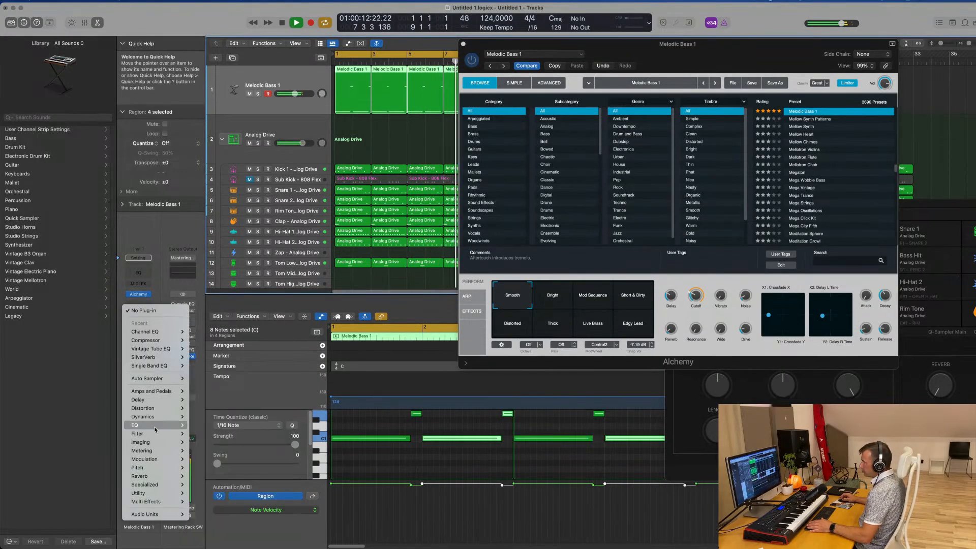
mouse_move(136, 424)
mouse_move(224, 540)
mouse_move(312, 541)
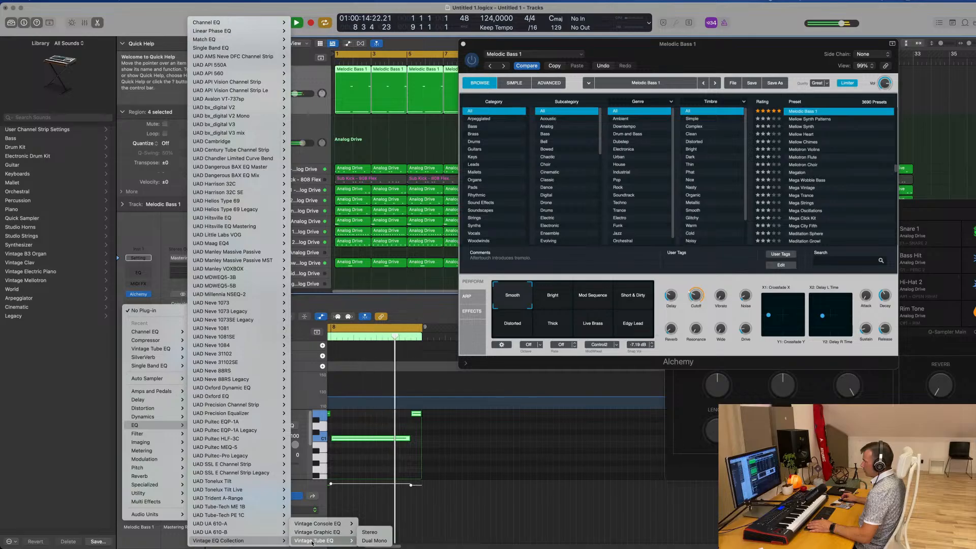
click(367, 540)
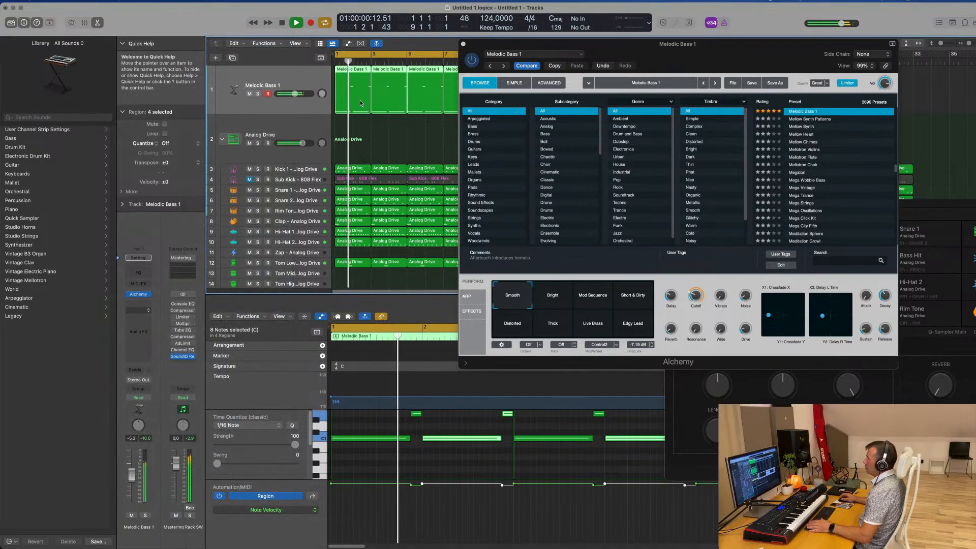
click(363, 113)
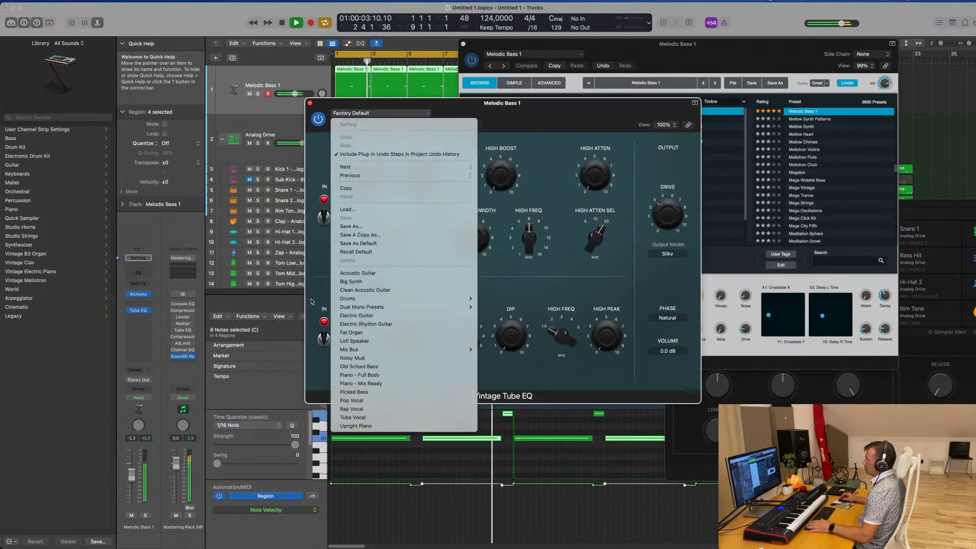
click(352, 281)
drag(457, 117, 336, 141)
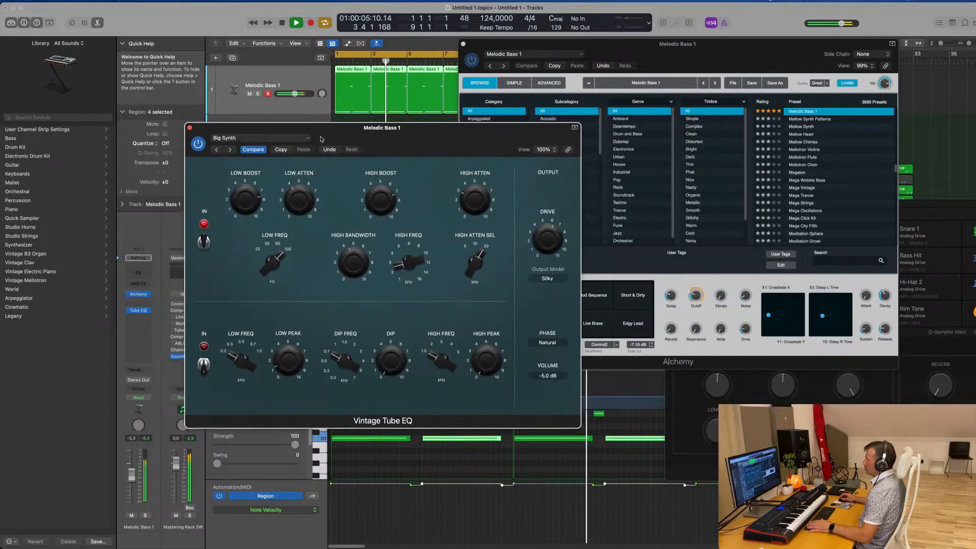
click(188, 127)
Lower the Melodic Bass 1 track volume to about -10.6 dB and close the Alchemy window.
drag(643, 69, 468, 157)
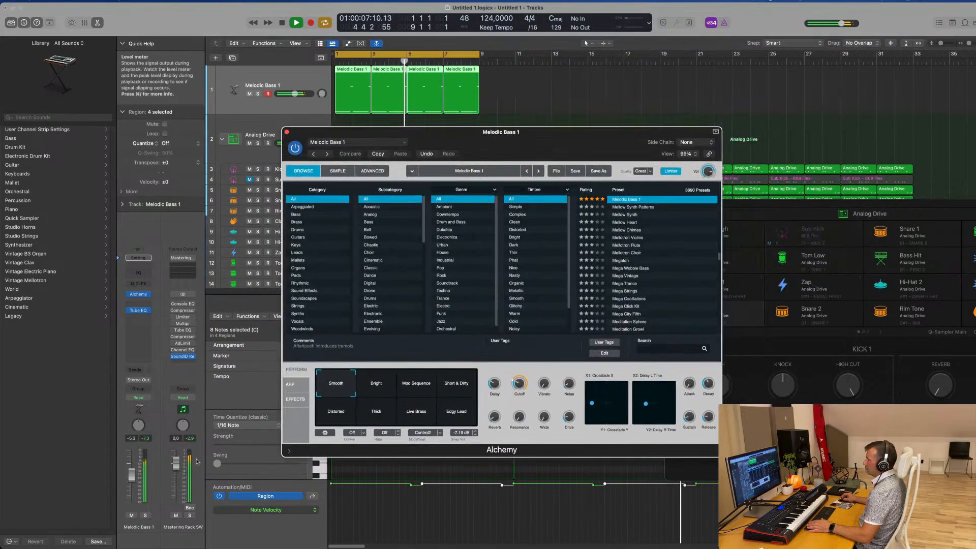
drag(141, 486, 140, 490)
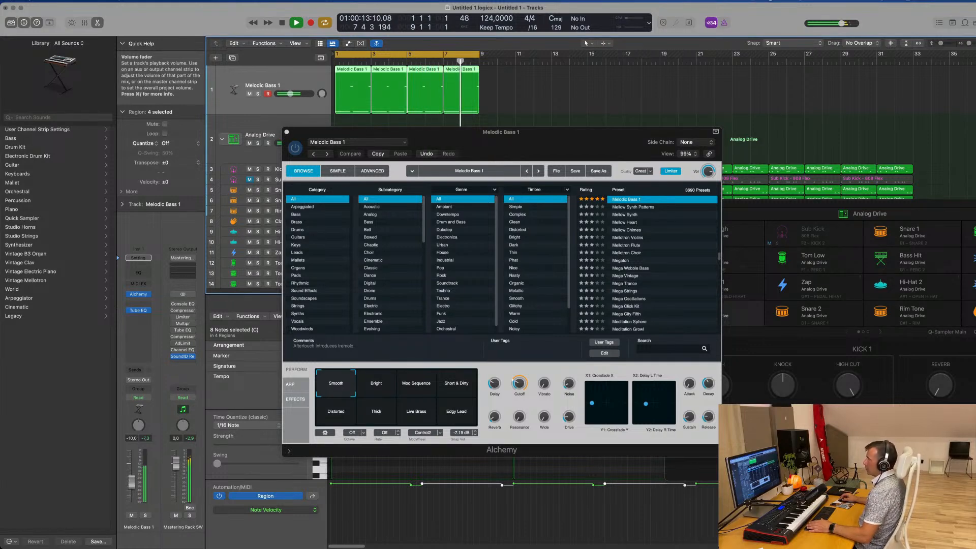
drag(295, 133, 200, 142)
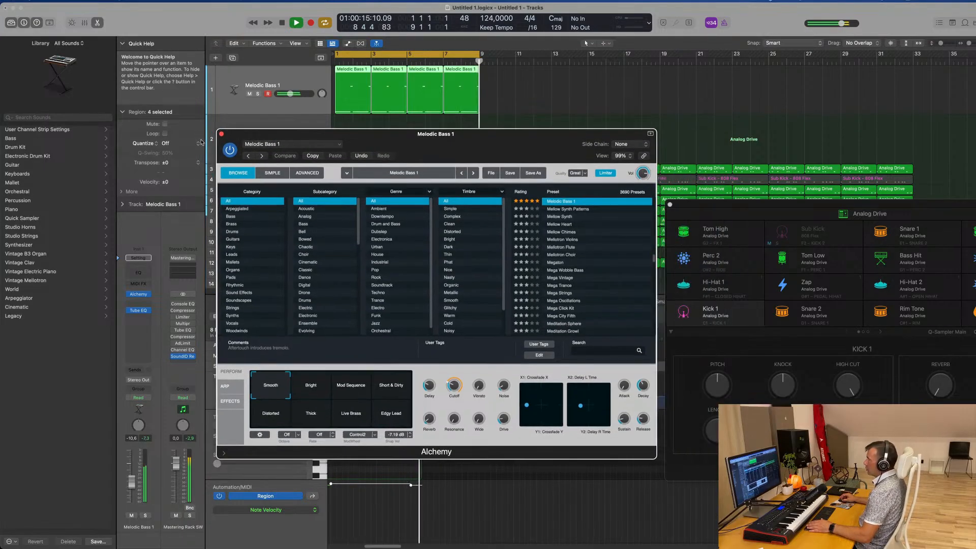
click(221, 134)
Repeat the four Melodic Bass 1 regions three times to extend the bass line through bar 32.
scroll(493, 96, down, 3)
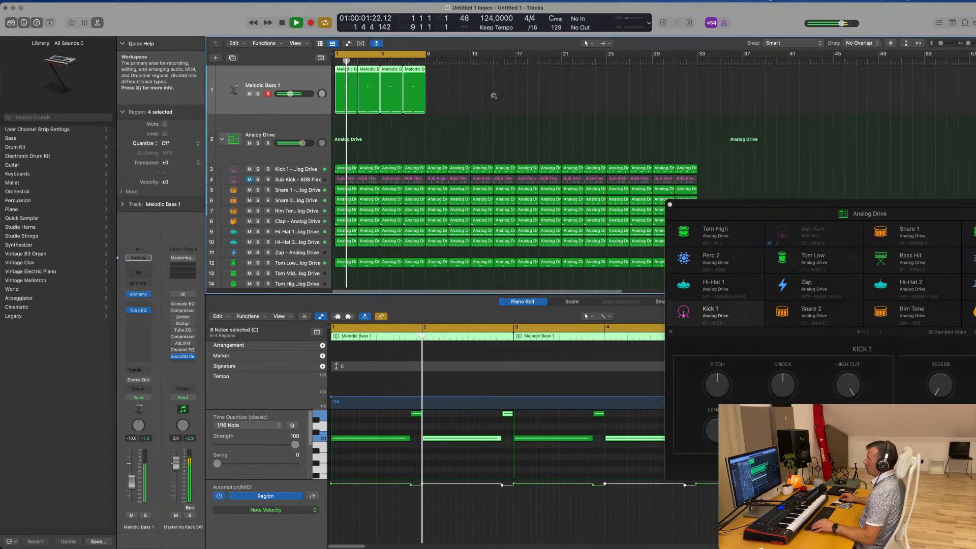
scroll(494, 96, down, 2)
drag(494, 96, 344, 98)
key(super+r)
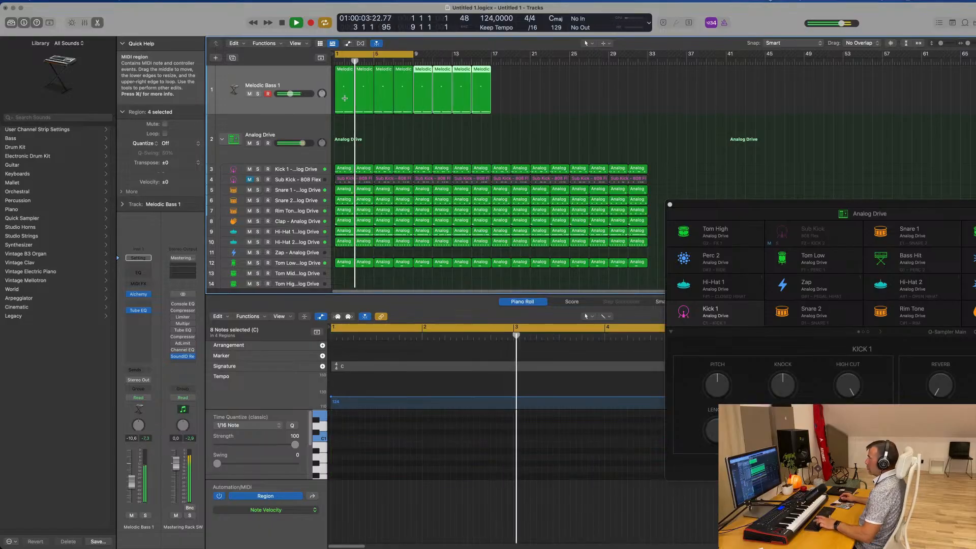
key(super+r)
key(super+r)
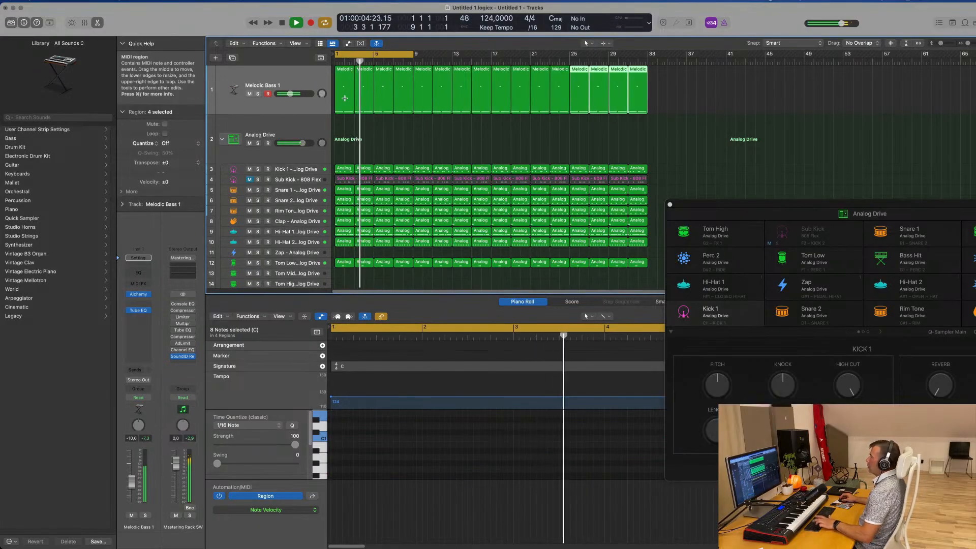
click(300, 75)
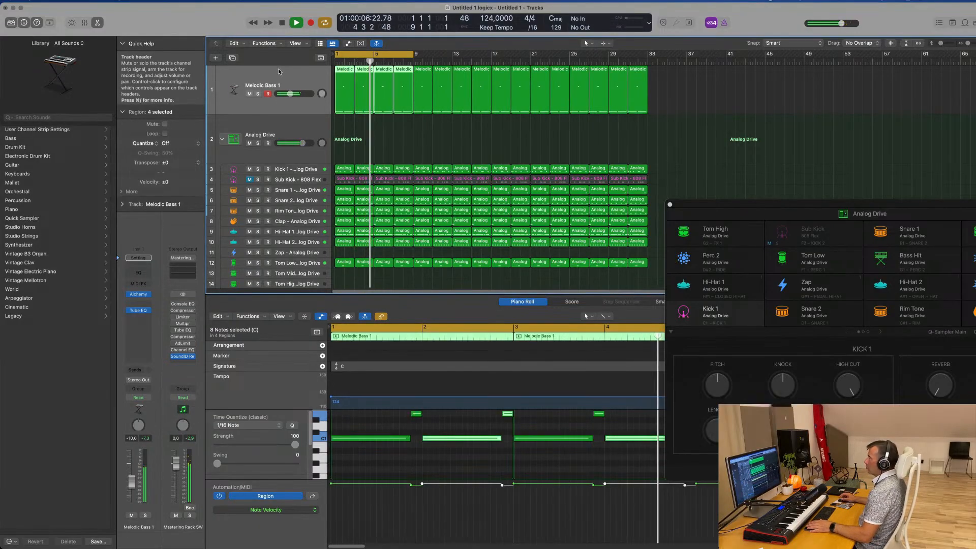
Reopen Alchemy, set Cutoff to about 22.5% and the bass volume to about -8.2 dB, and check the synth's advanced settings.
click(140, 294)
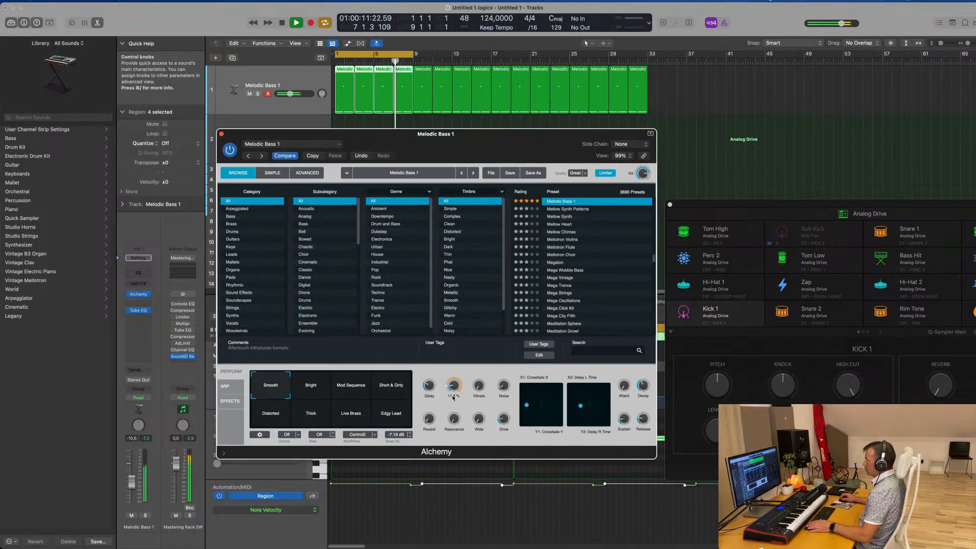
drag(453, 393, 454, 394)
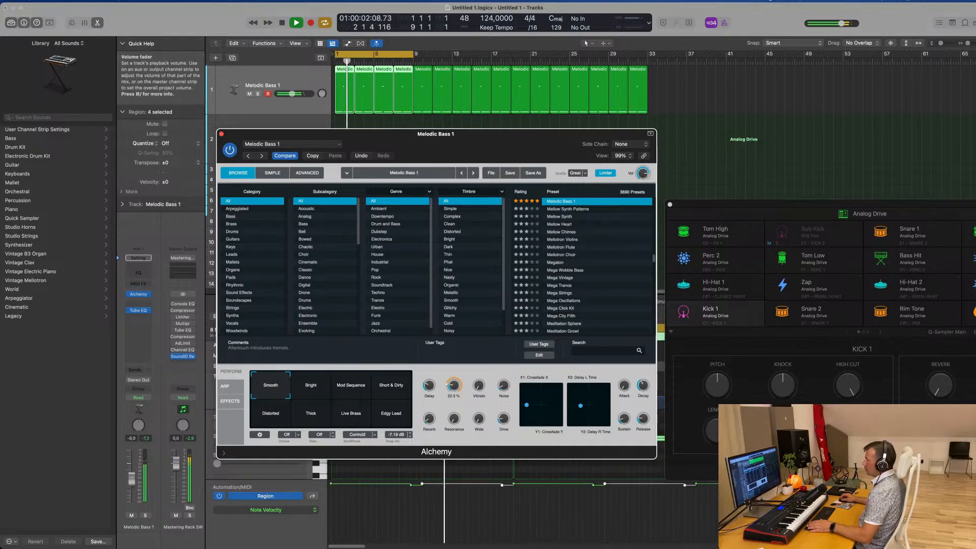
click(132, 479)
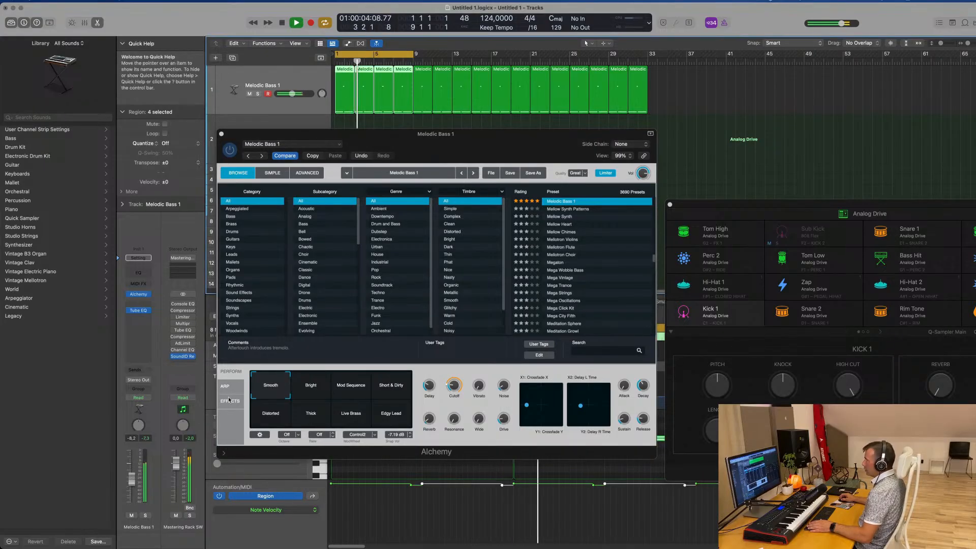
click(307, 173)
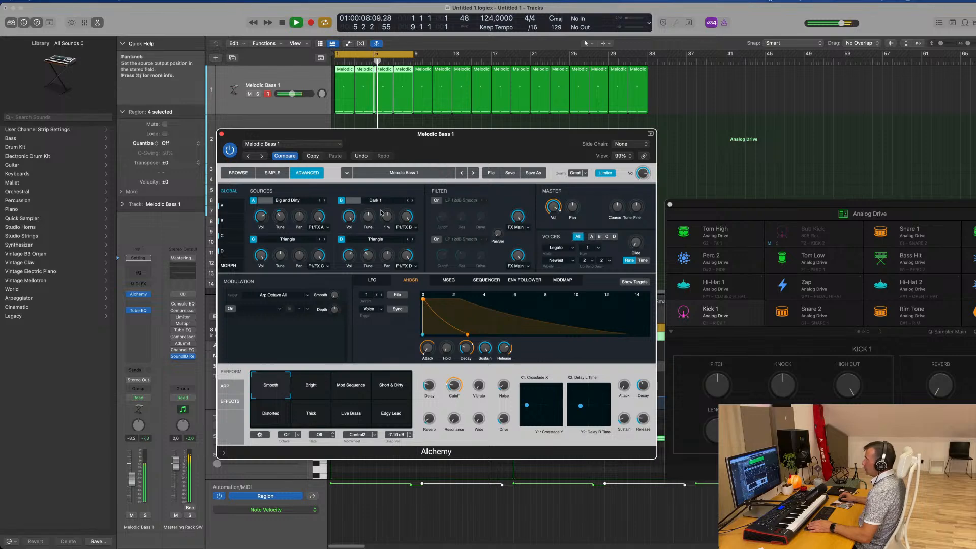
click(238, 173)
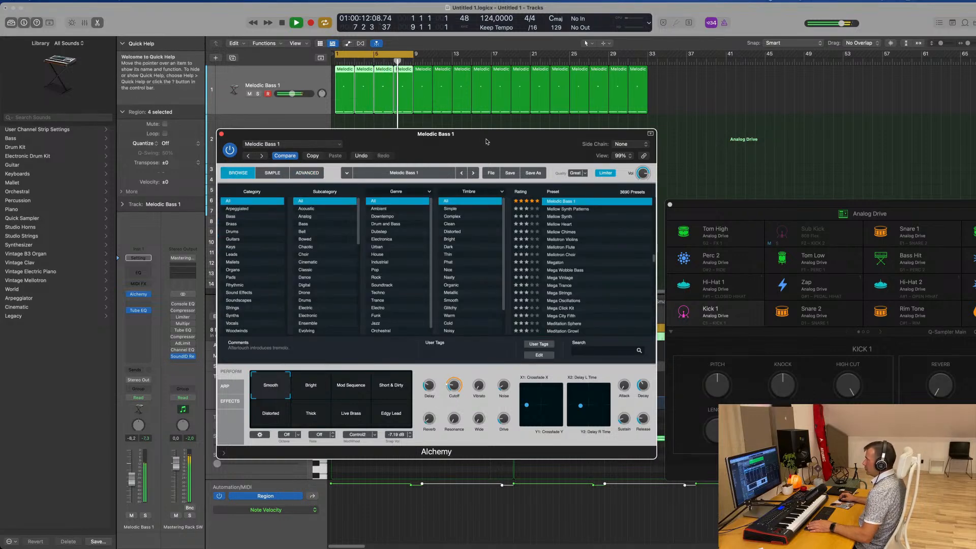
Lower Alchemy's Cutoff to about 15.5% and raise the Melodic Bass 1 track volume to about -5.6 dB.
drag(486, 142, 494, 116)
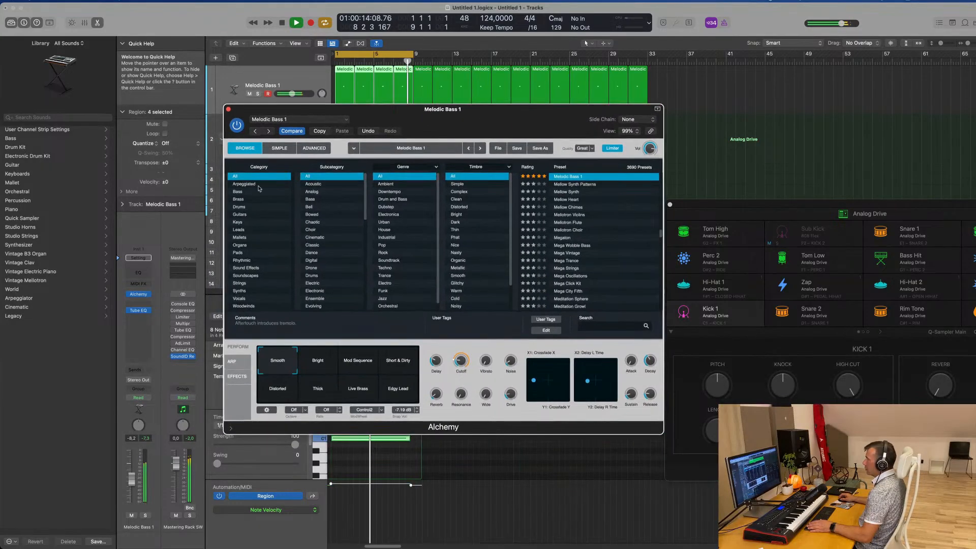
drag(465, 368, 466, 366)
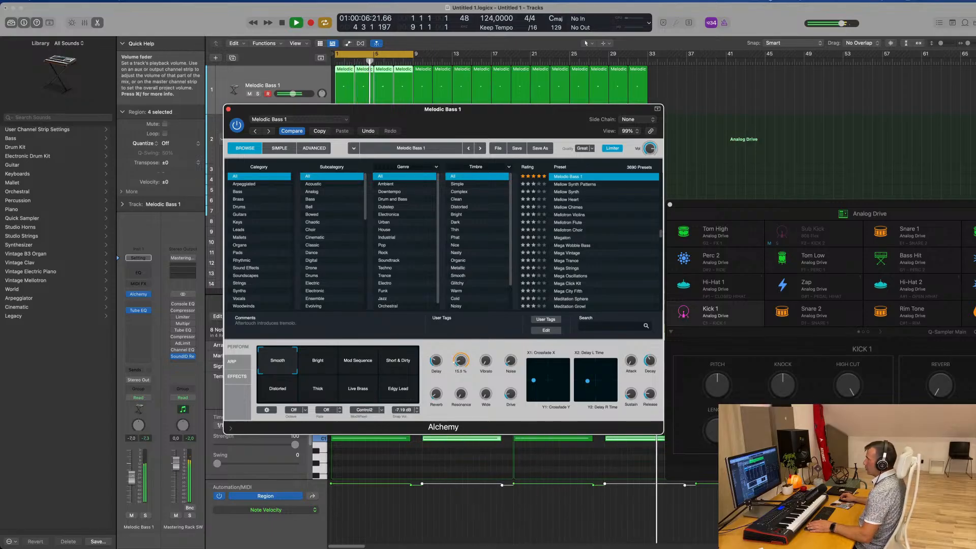
click(294, 94)
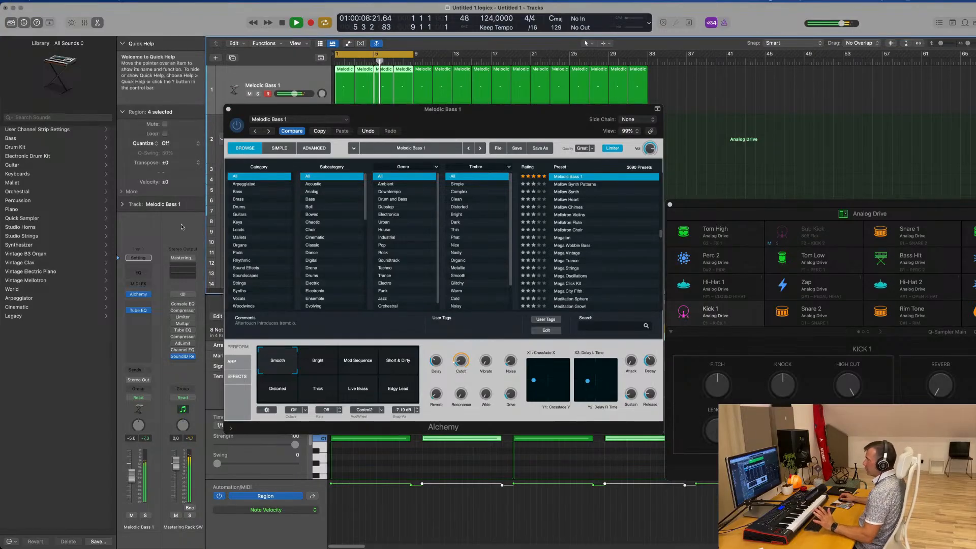
Add a Channel EQ to Melodic Bass 1, boost the 75 Hz low shelf by about 3.7 dB, and close both plug-in windows.
click(138, 272)
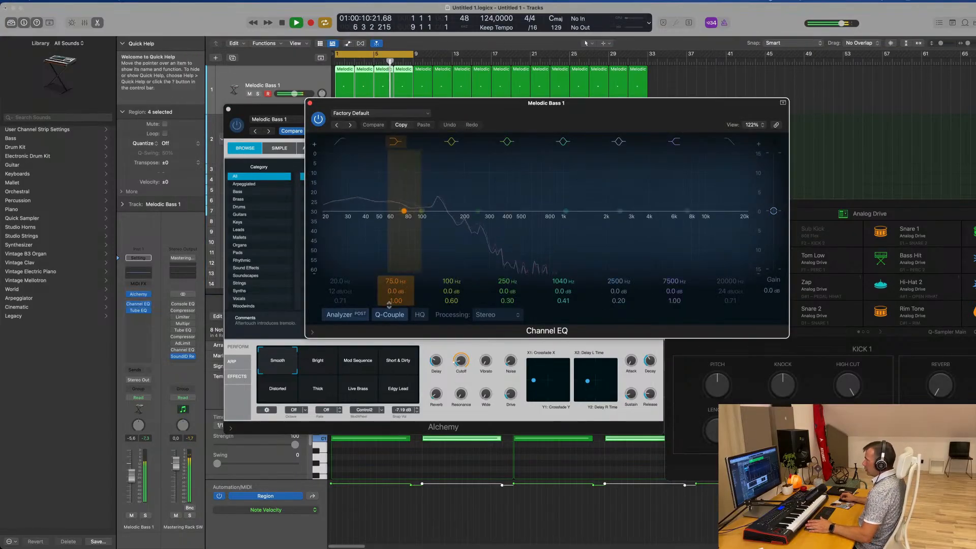
drag(392, 291, 394, 290)
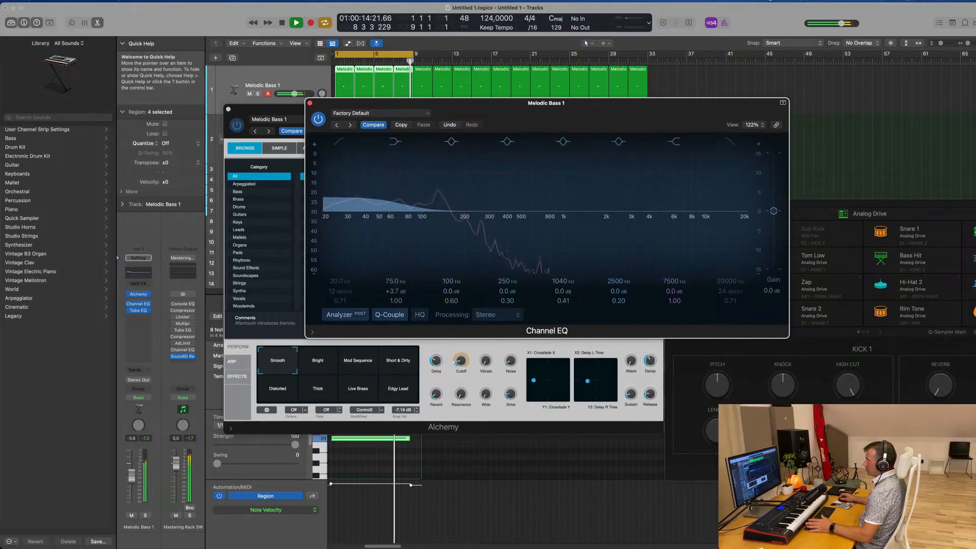
click(310, 102)
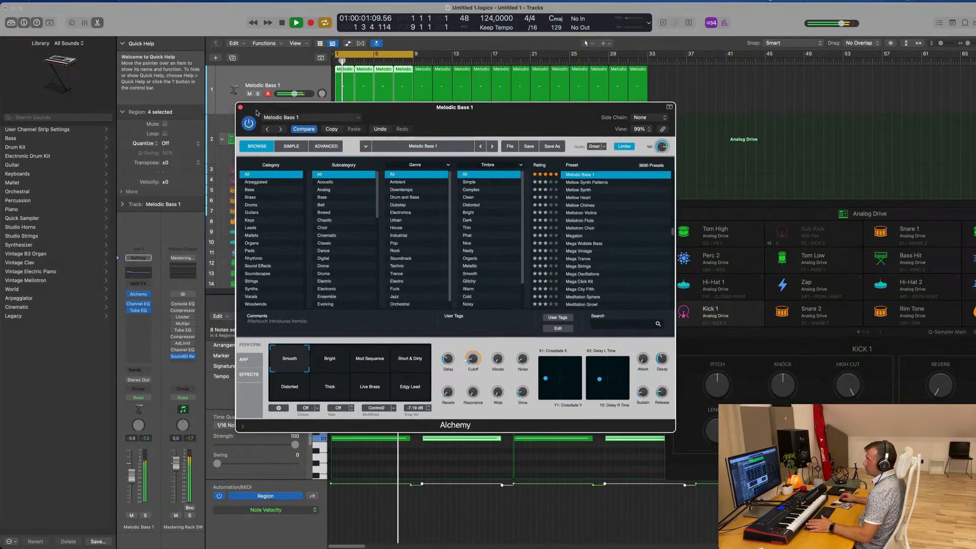
click(240, 108)
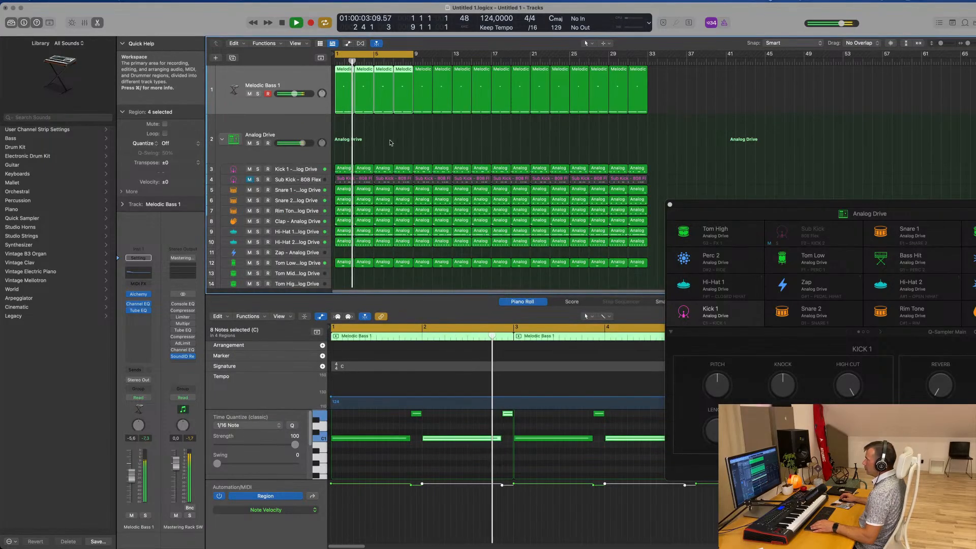
Duplicate the Melodic Bass 1 track with its sound and copy the first two-bar region onto the new track.
click(297, 106)
click(291, 77)
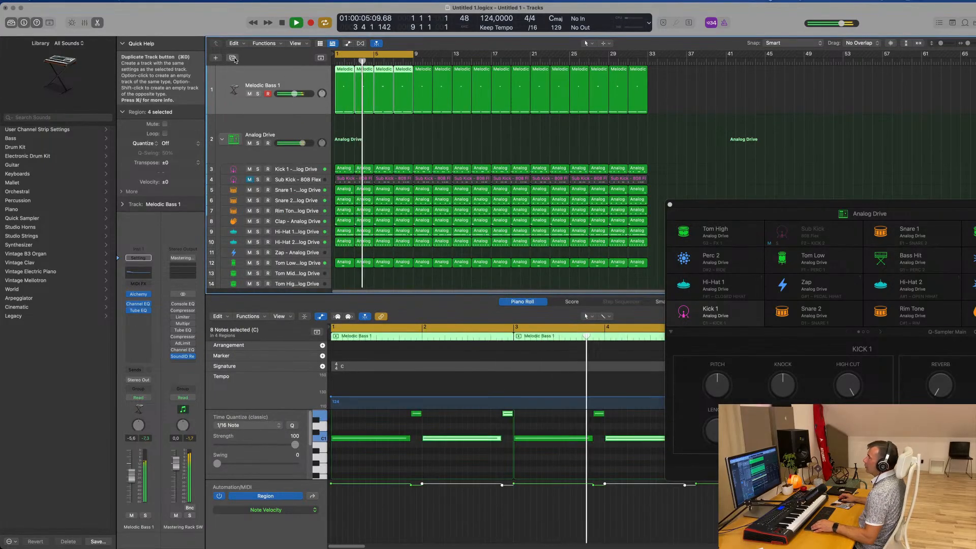
click(233, 57)
drag(344, 88, 344, 140)
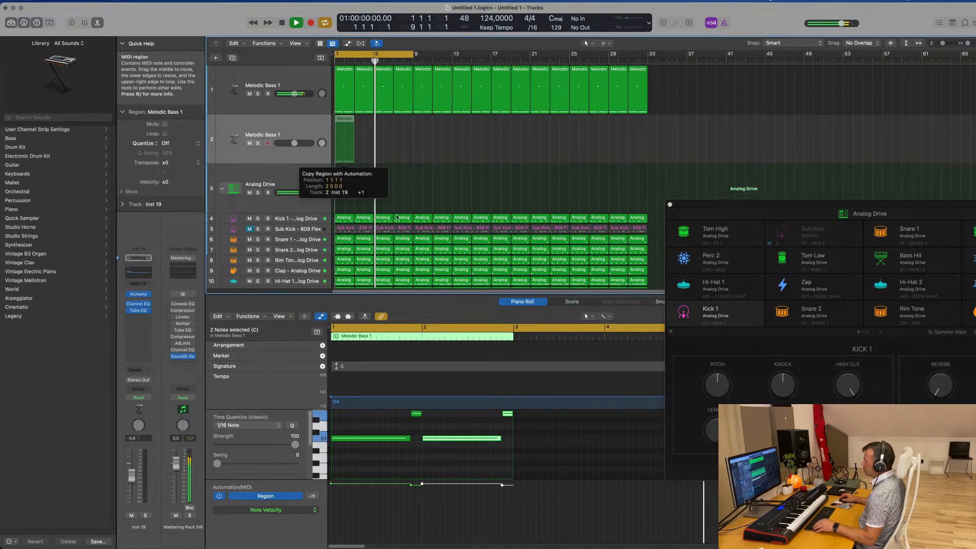
Move the copied region's first short note to the start of bar 1 and delete the long and short notes in bar 2.
scroll(414, 455, up, 1)
click(414, 454)
scroll(406, 442, up, 1)
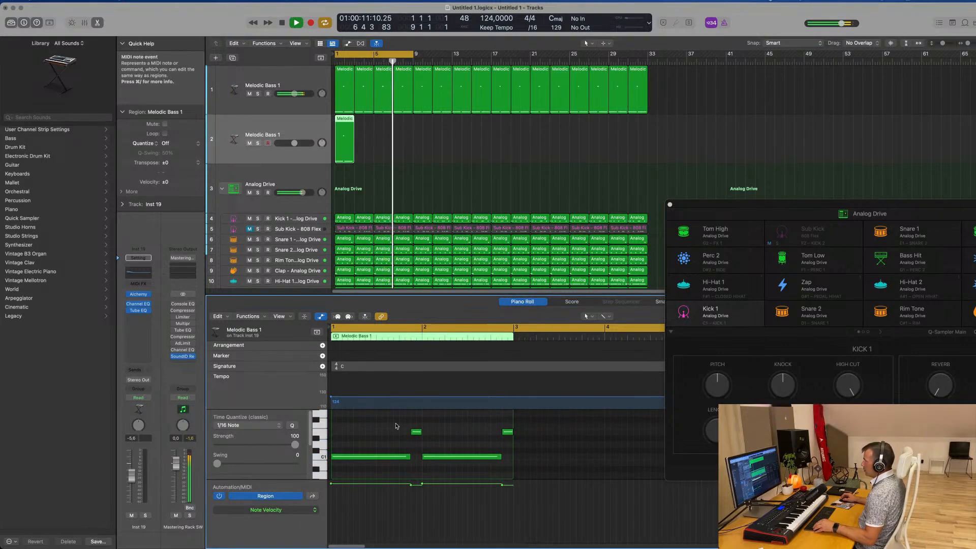
drag(416, 433, 340, 434)
drag(461, 427, 511, 463)
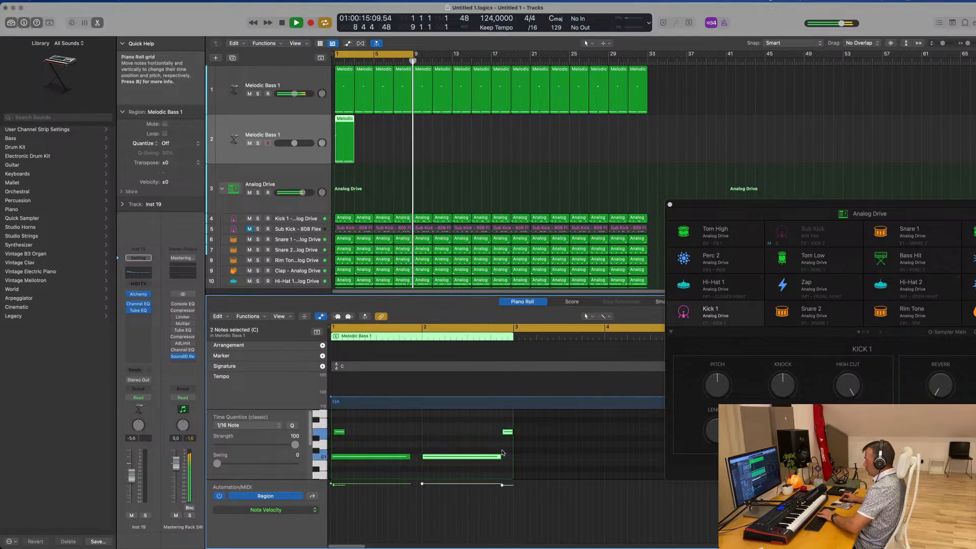
key(Delete)
Turn the remaining notes of the copied region into a sustained three-note chord spanning both bars.
drag(409, 456, 526, 475)
click(340, 432)
scroll(347, 436, up, 2)
key(Return)
click(303, 130)
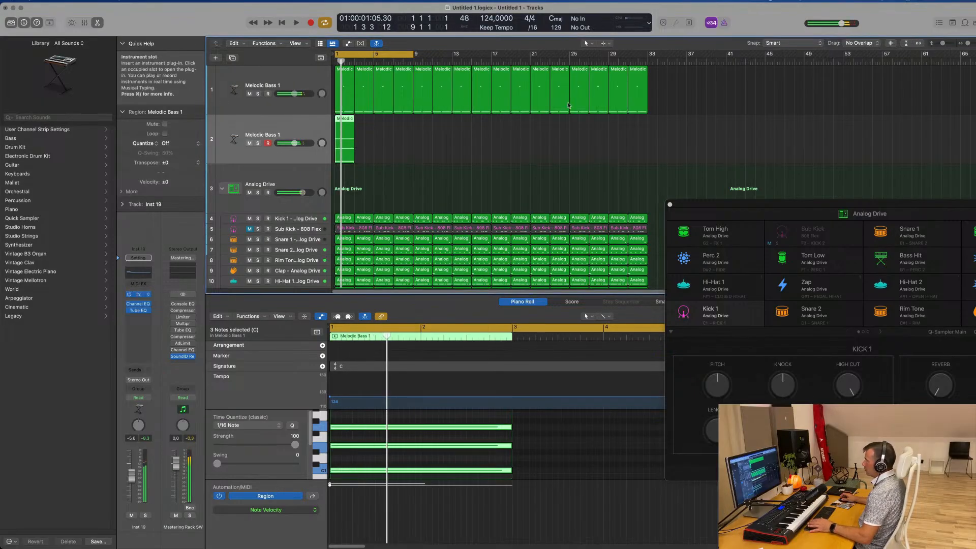
Open Alchemy for the duplicate bass track and transpose its three-note chord up two octaves, auditioning it with the groove.
click(426, 465)
key(super+a)
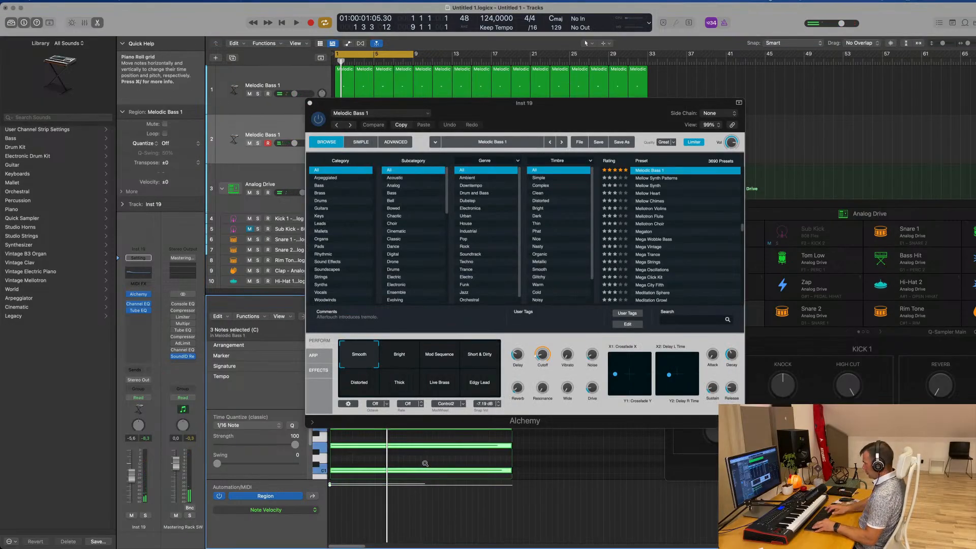
key(Delete)
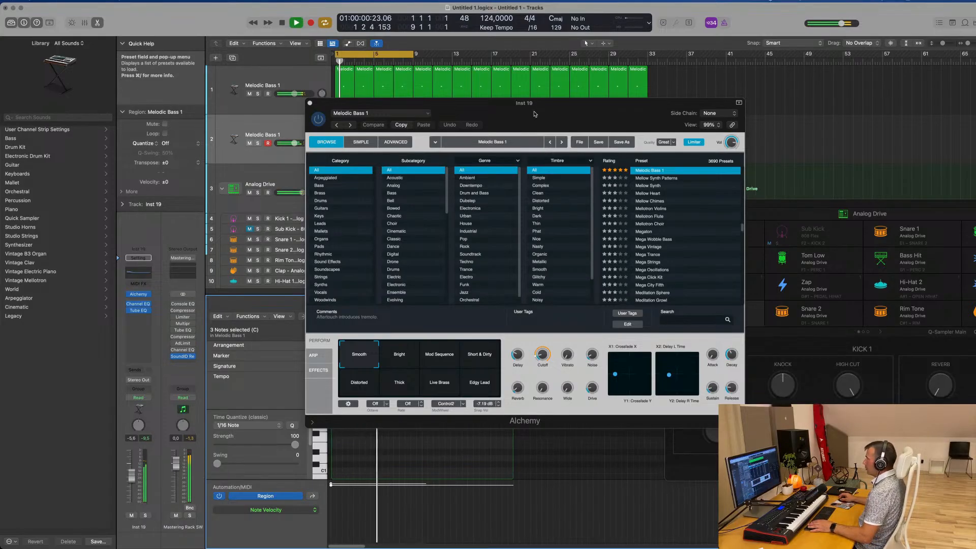
drag(535, 112, 797, 121)
key(space)
scroll(371, 433, up, 5)
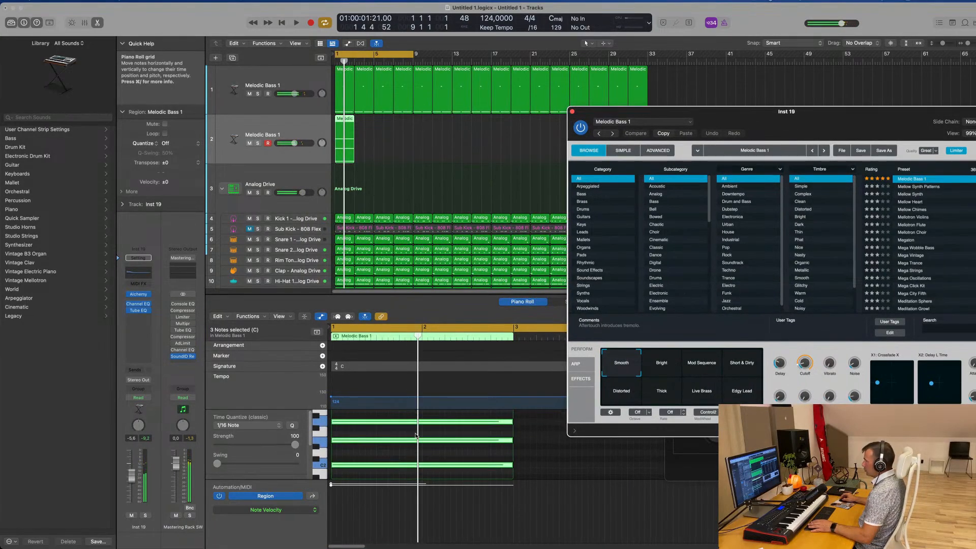
click(406, 426)
key(super+a)
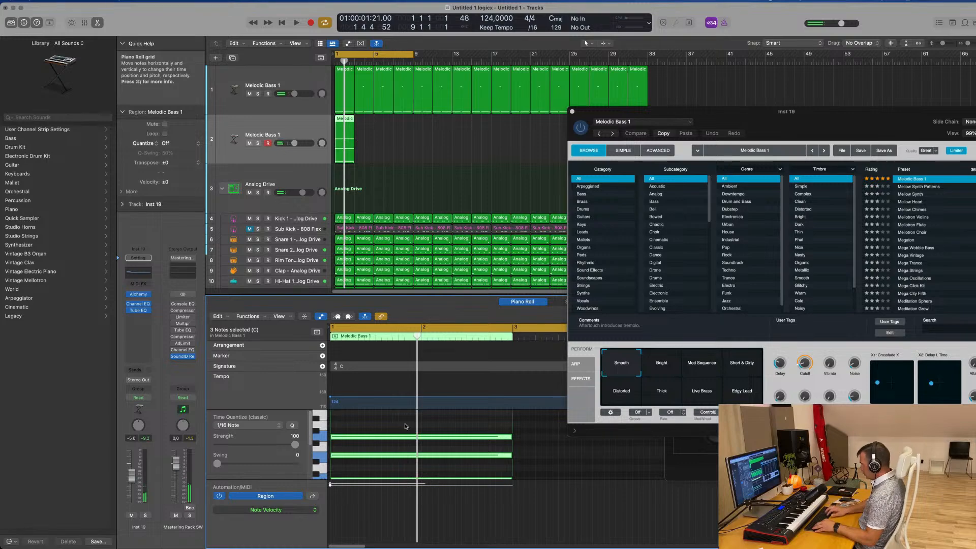
key(space)
drag(751, 123, 696, 105)
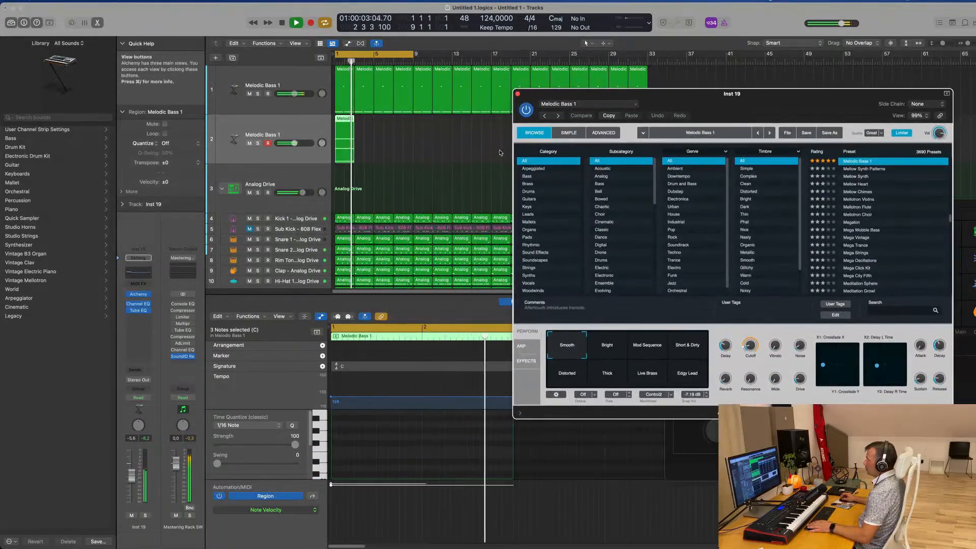
Repeat the two-bar chord region on the duplicate bass track through bar 32.
key(space)
click(318, 149)
key(super+r)
key(super+r)
key(super+r)
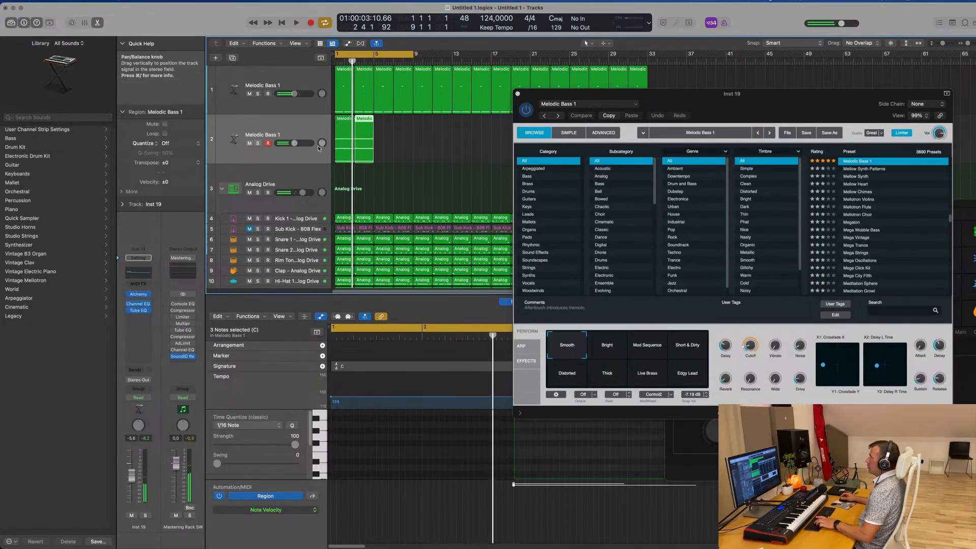
click(326, 143)
key(super+r)
key(super+r)
key(super+r)
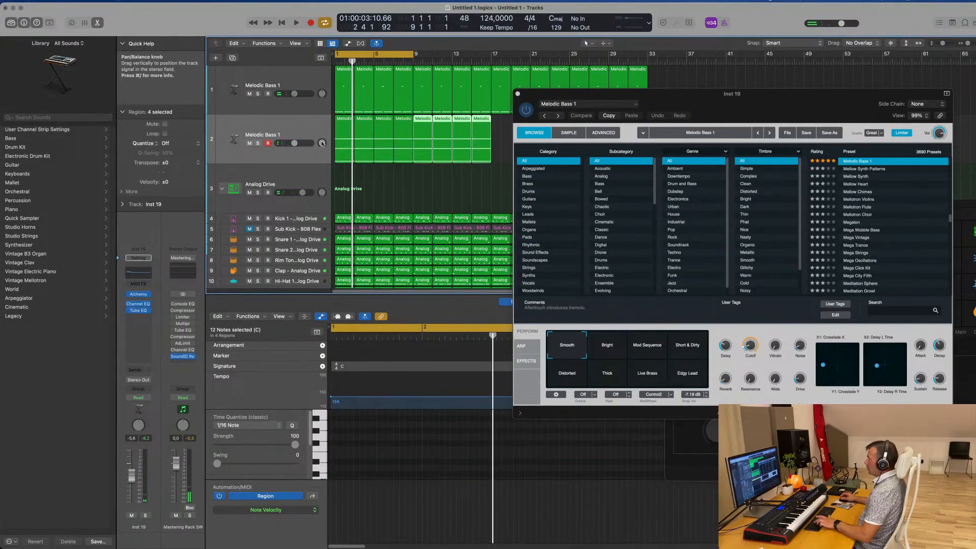
Audition the chords with the groove while raising the Cutoff in the duplicate track's Alchemy.
drag(674, 101, 625, 141)
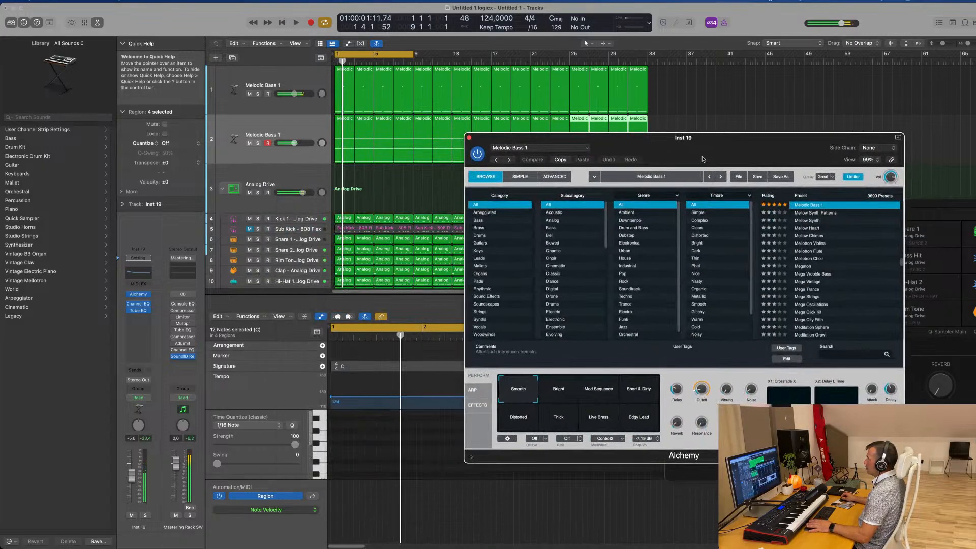
drag(702, 159, 579, 157)
key(space)
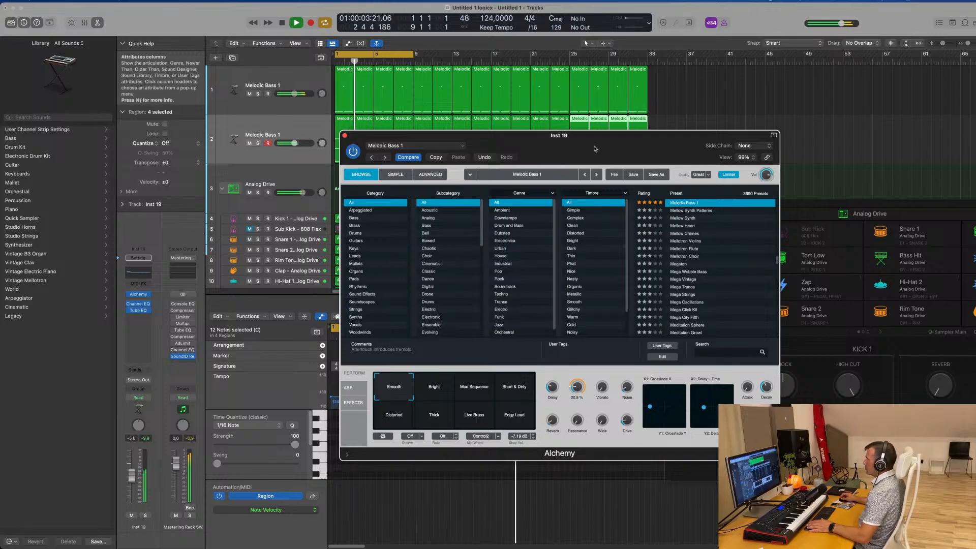
drag(451, 156, 766, 156)
key(space)
Delete the repeated chord regions and lengthen the first region and its three notes to eight bars.
drag(677, 118, 413, 159)
key(Delete)
scroll(476, 469, down, 2)
scroll(477, 466, down, 1)
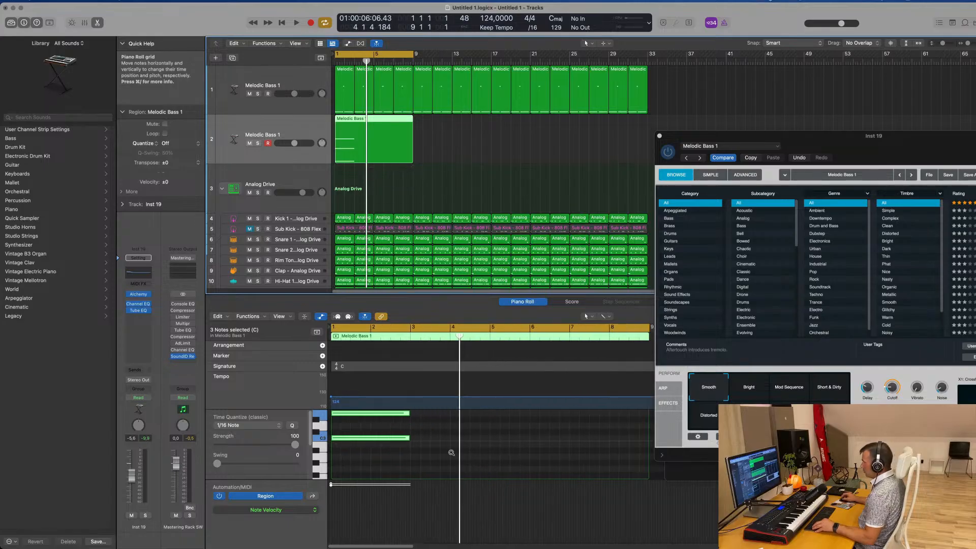
scroll(452, 454, down, 1)
drag(427, 418, 640, 448)
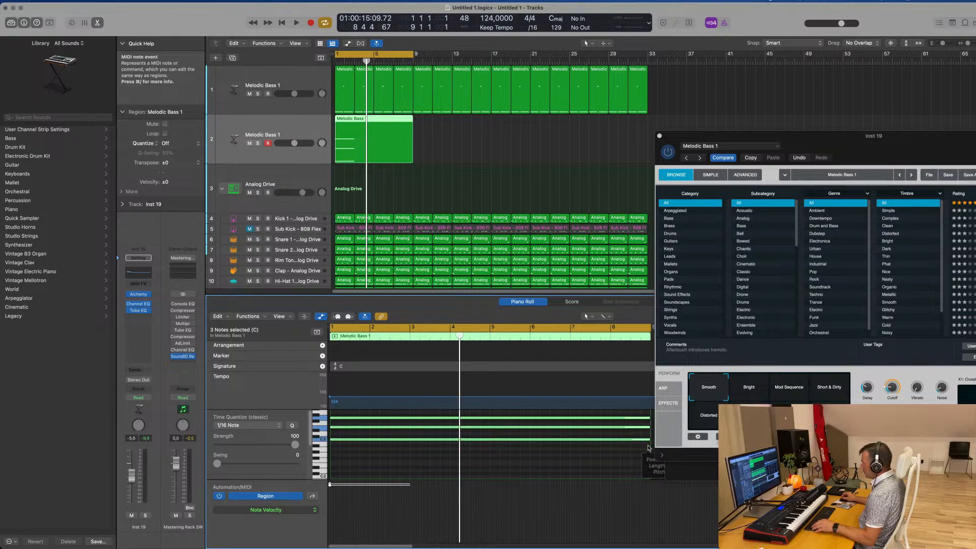
Set Alchemy's Cutoff to about 25.8% and lower the duplicate bass track's volume to about -8.2 dB.
key(space)
drag(890, 146, 695, 101)
mouse_move(679, 351)
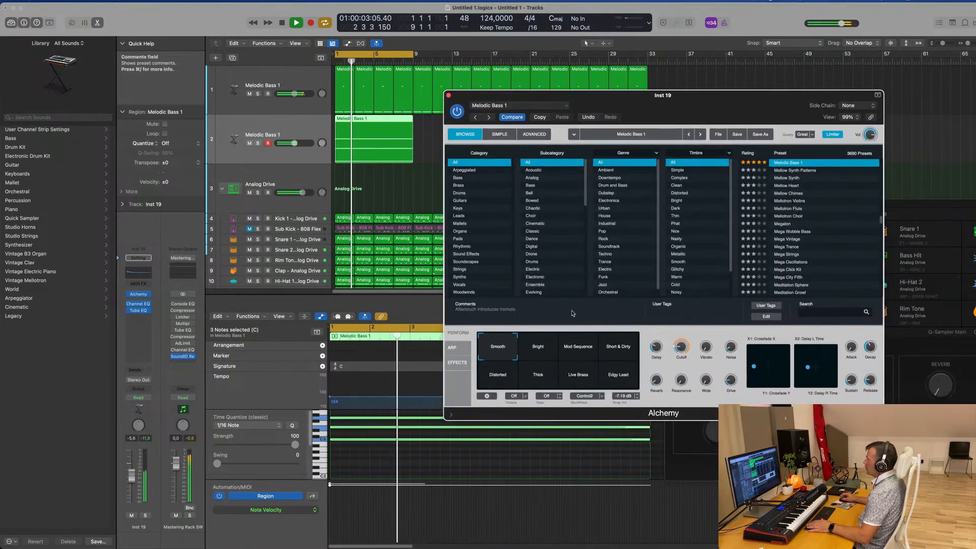
drag(680, 351, 687, 334)
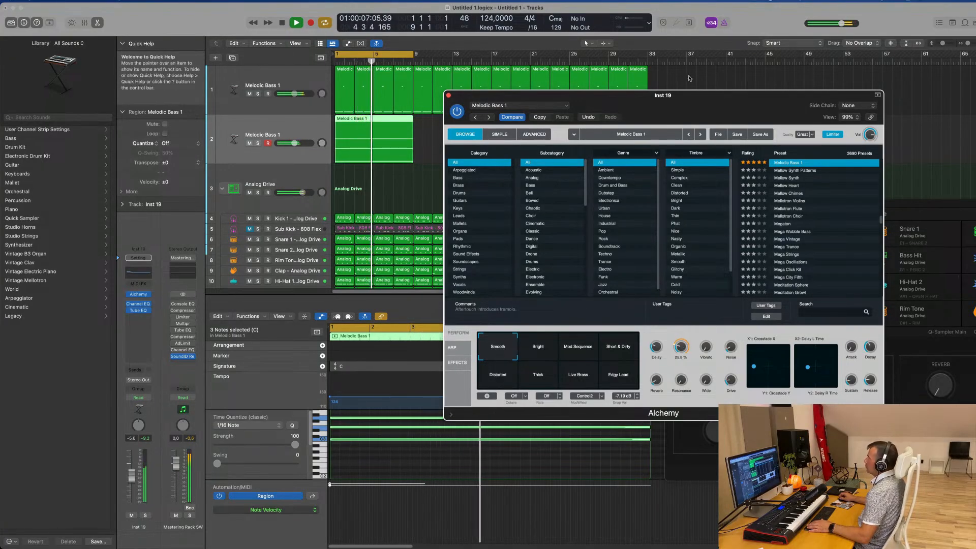
drag(689, 118, 766, 122)
key(space)
drag(294, 143, 292, 144)
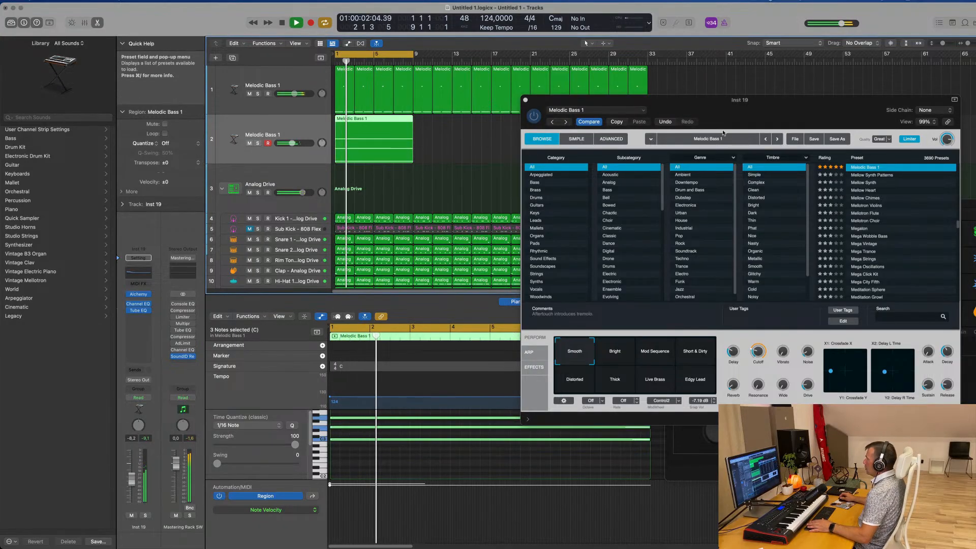
Turn on Alchemy's arpeggiator for the chord track in Up mode and load a preset step pattern.
drag(755, 106, 553, 144)
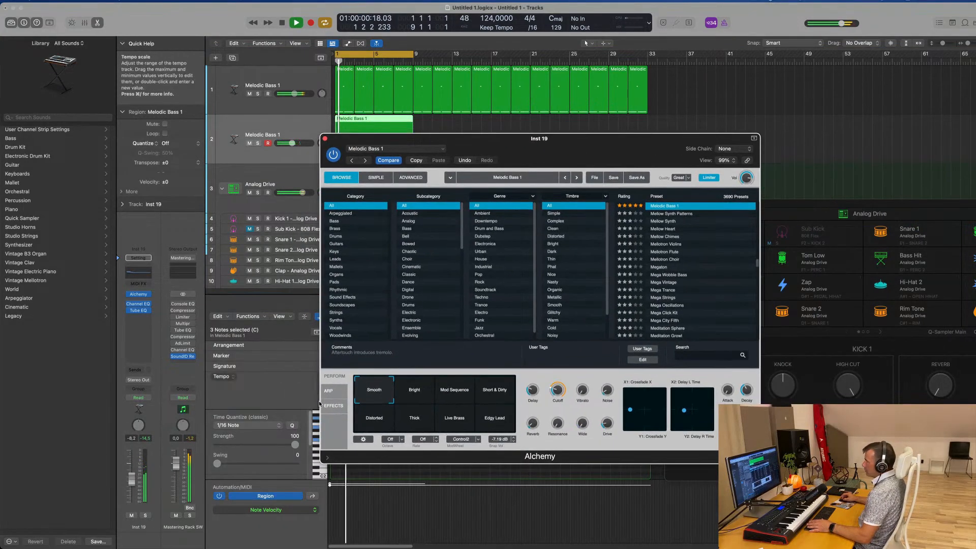
click(330, 391)
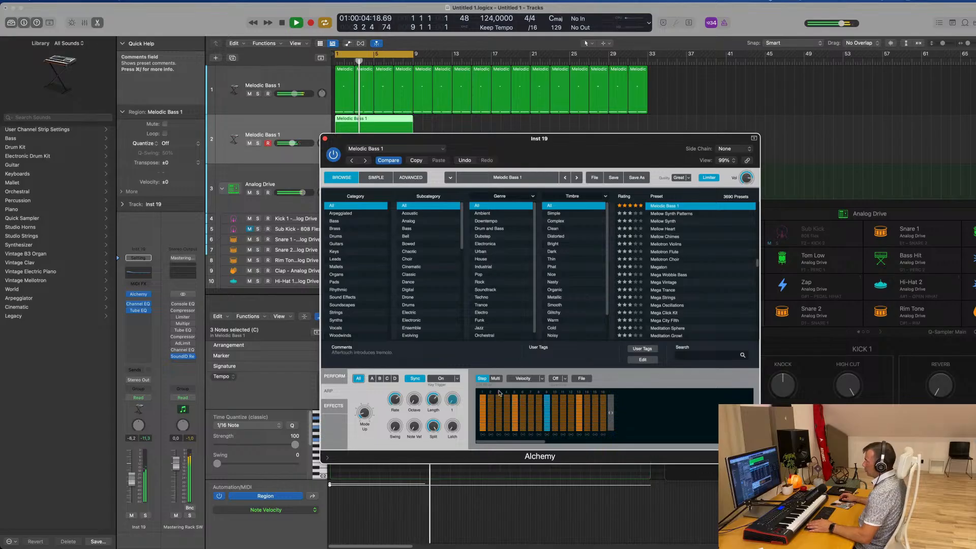
click(565, 379)
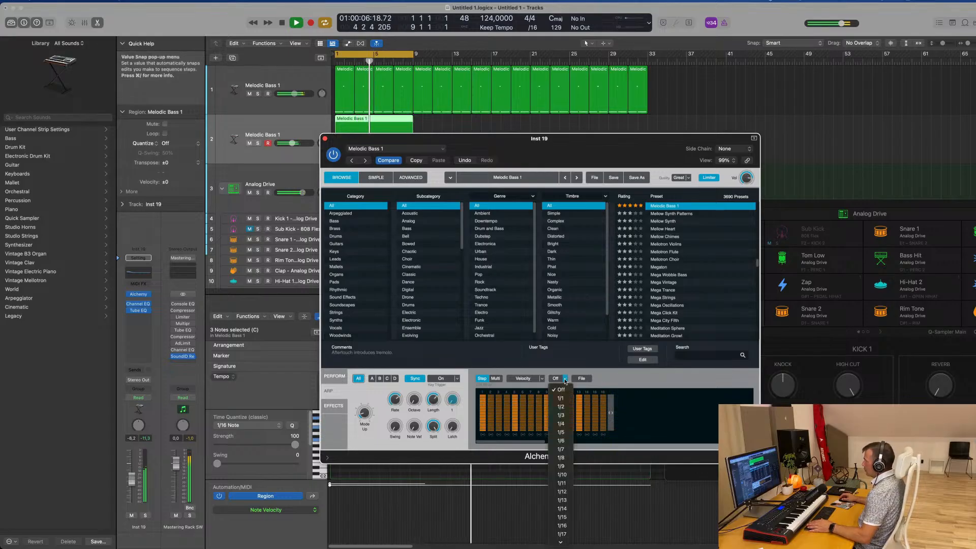
click(586, 378)
click(581, 379)
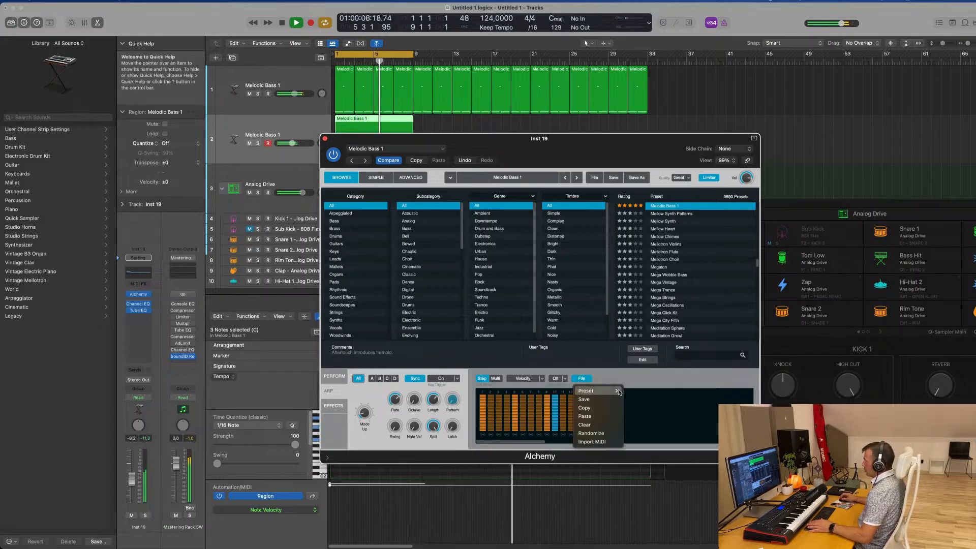
mouse_move(619, 390)
click(643, 421)
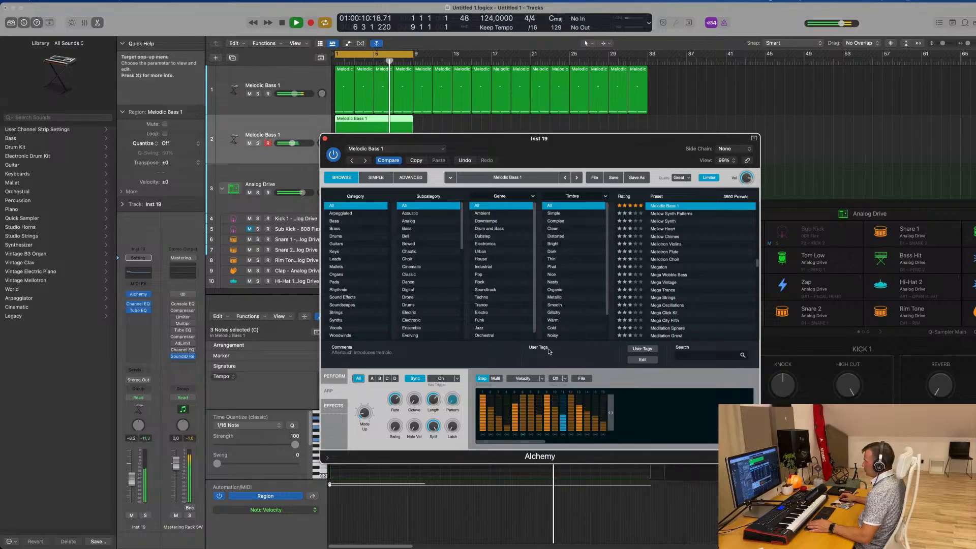
drag(571, 159, 730, 98)
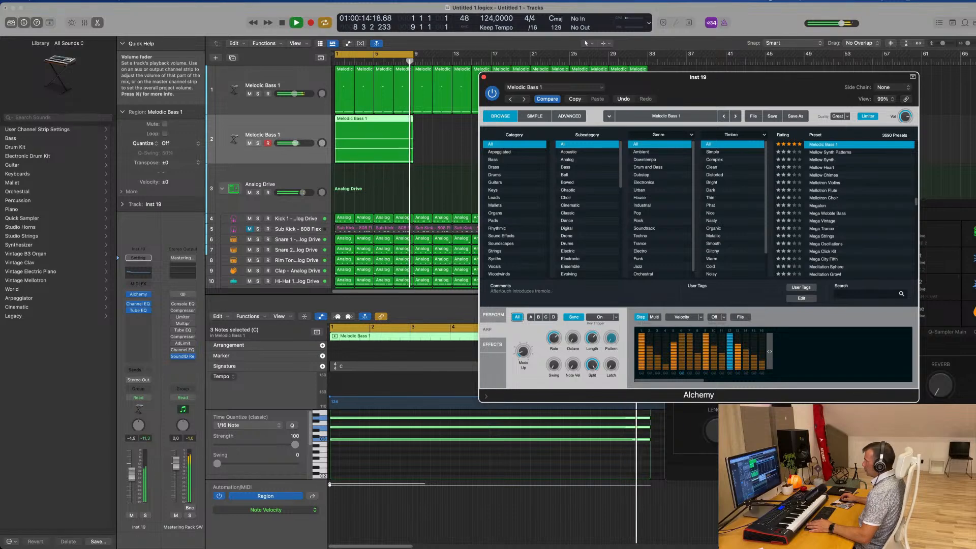
Raise the duplicate bass track's volume to about -4.9 dB and load a different arpeggiator pattern preset.
drag(292, 143, 294, 143)
click(740, 317)
mouse_move(747, 329)
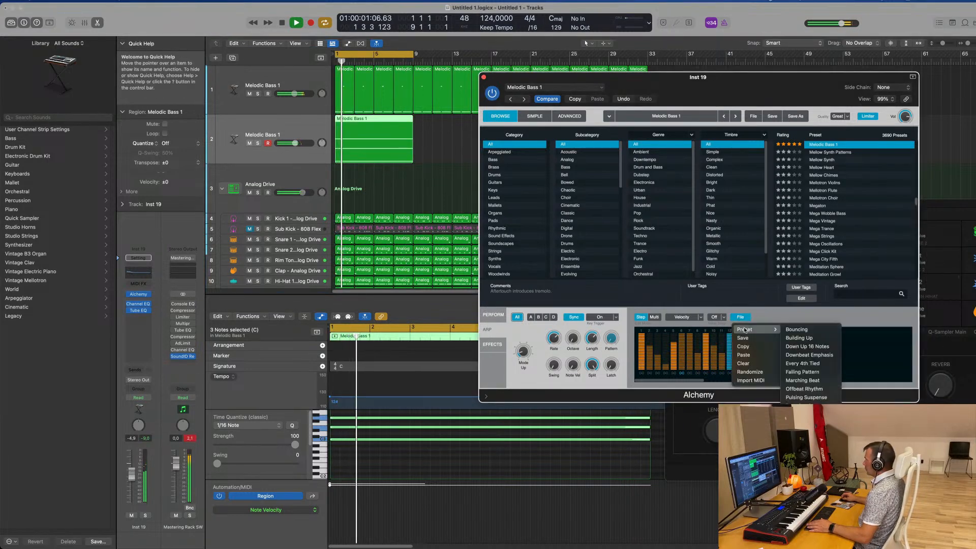
click(809, 406)
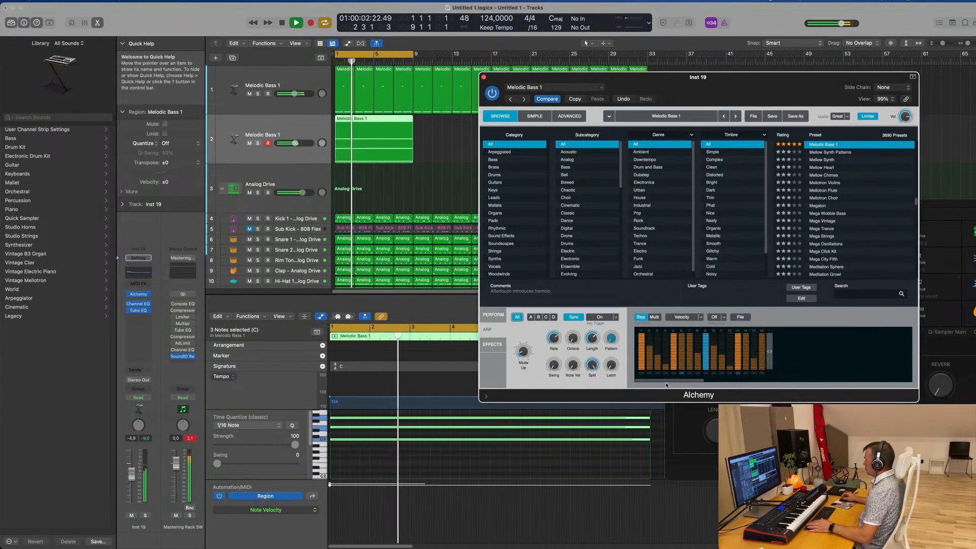
drag(751, 81, 709, 78)
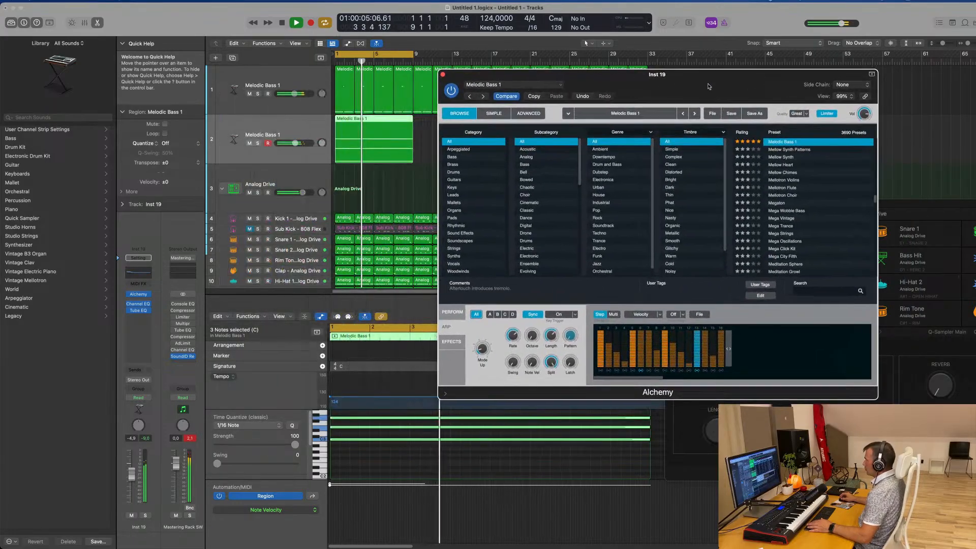
Shorten the arpeggiator's step pattern to four steps, and extend it to five while auditioning the rhythm.
click(700, 314)
click(745, 336)
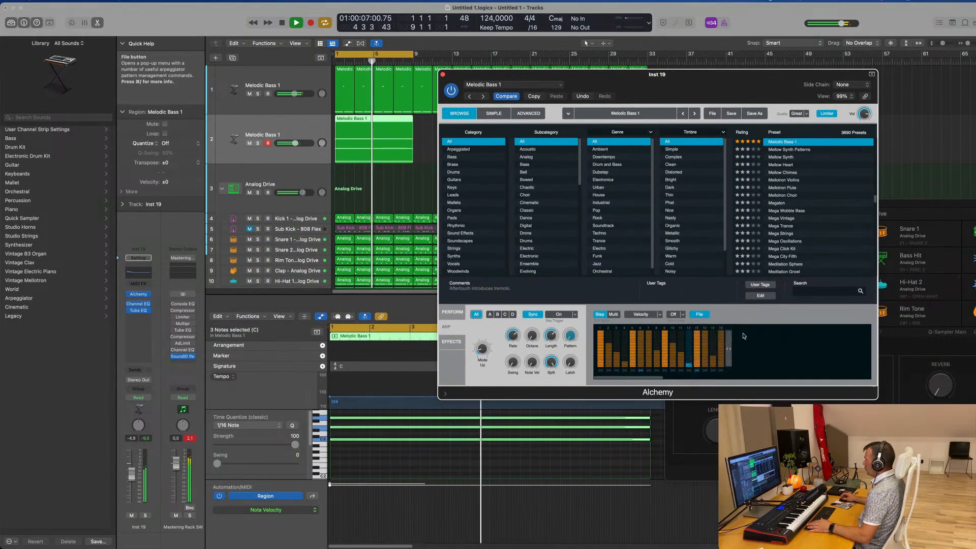
drag(727, 349, 633, 358)
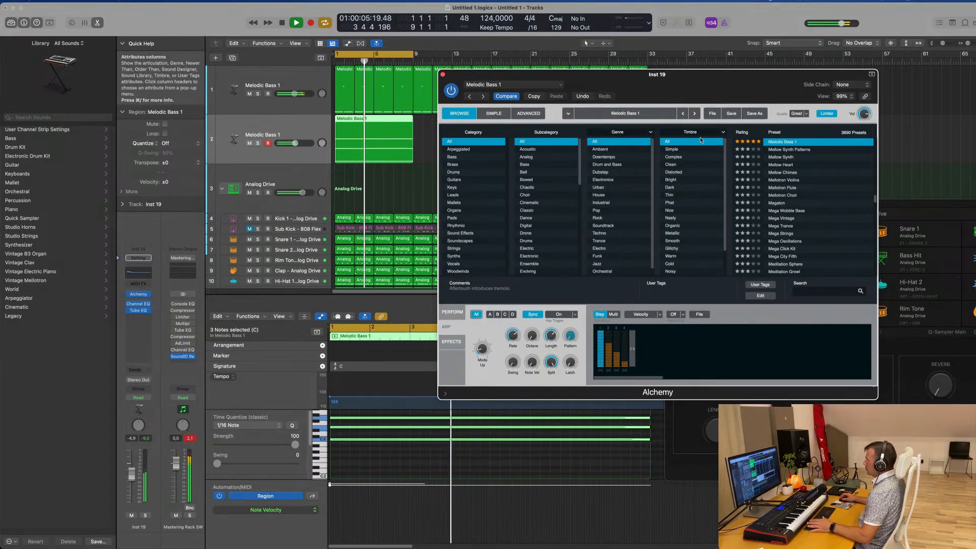
drag(700, 79, 724, 72)
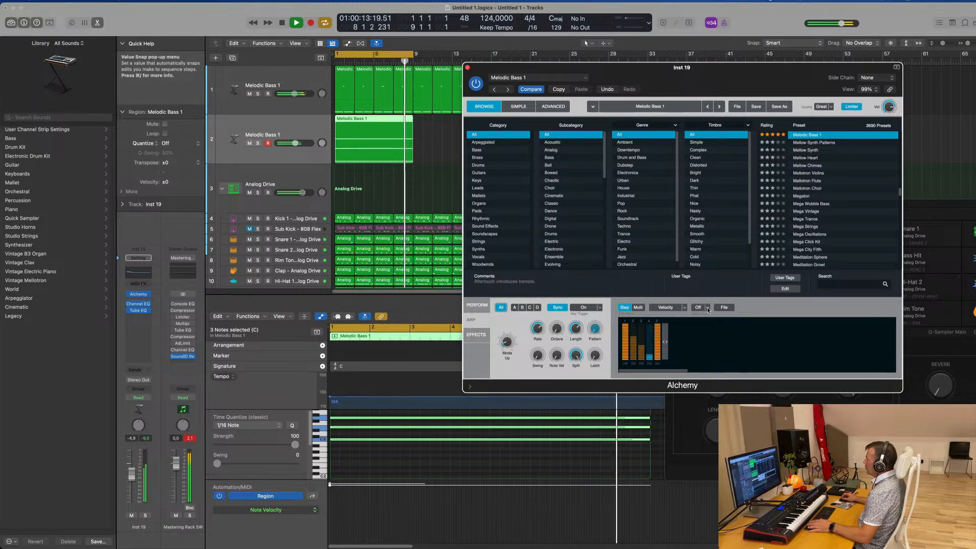
Try the Down Up 16 Notes arpeggiator pattern preset, and replace it with the Up Down preset that rises and falls over 16 steps.
click(723, 307)
mouse_move(747, 320)
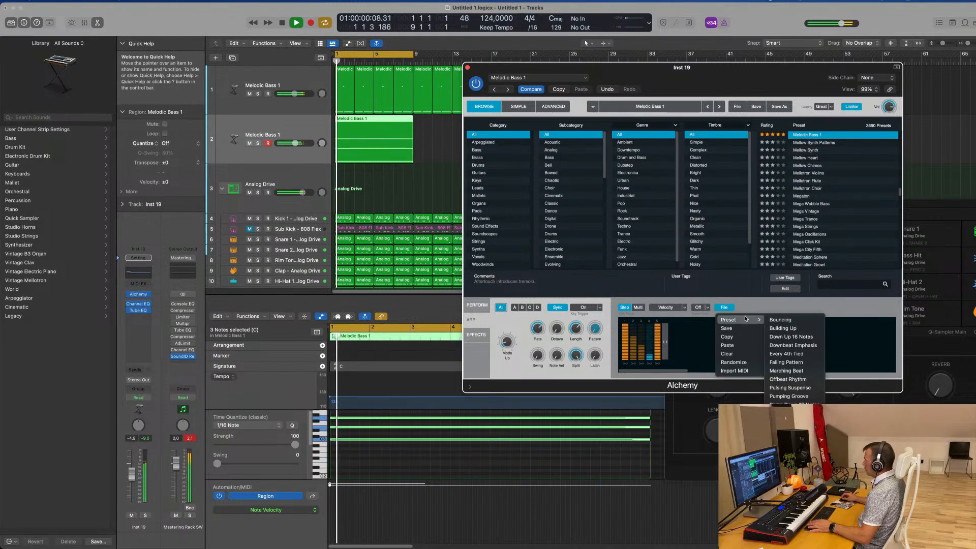
click(793, 336)
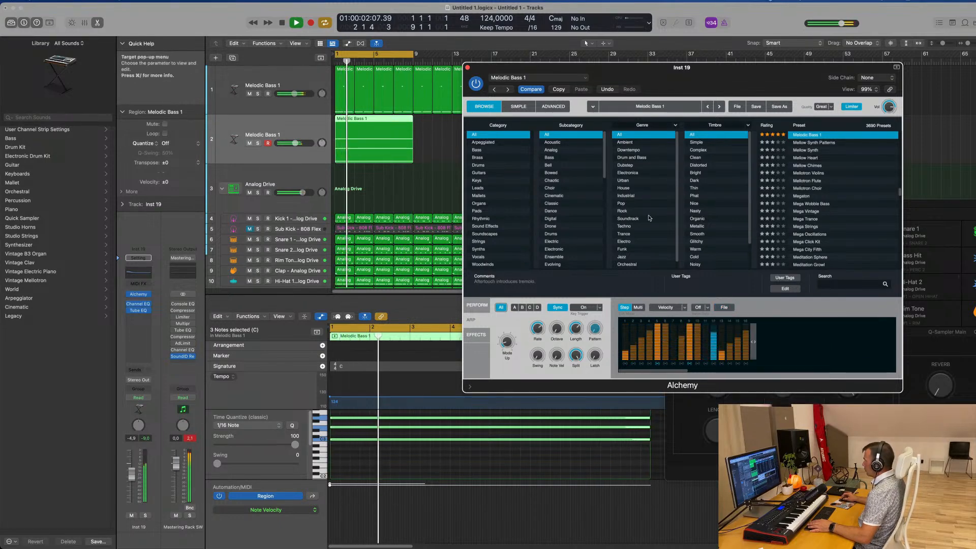
drag(730, 65, 668, 61)
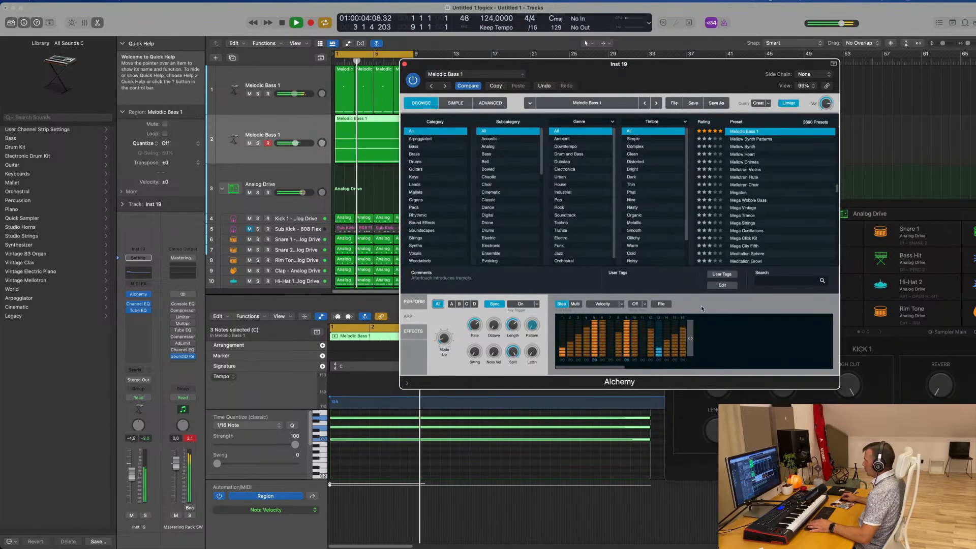
click(661, 303)
mouse_move(680, 316)
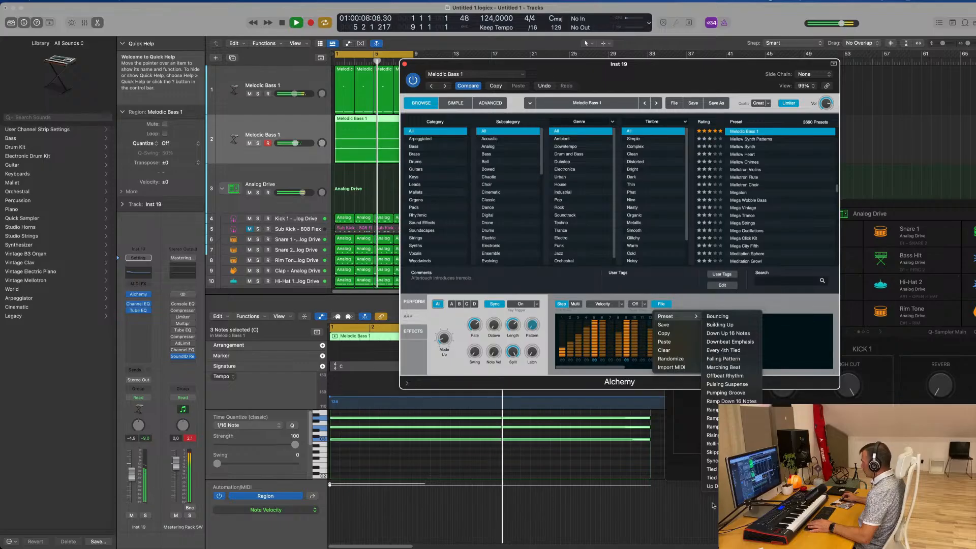
click(730, 485)
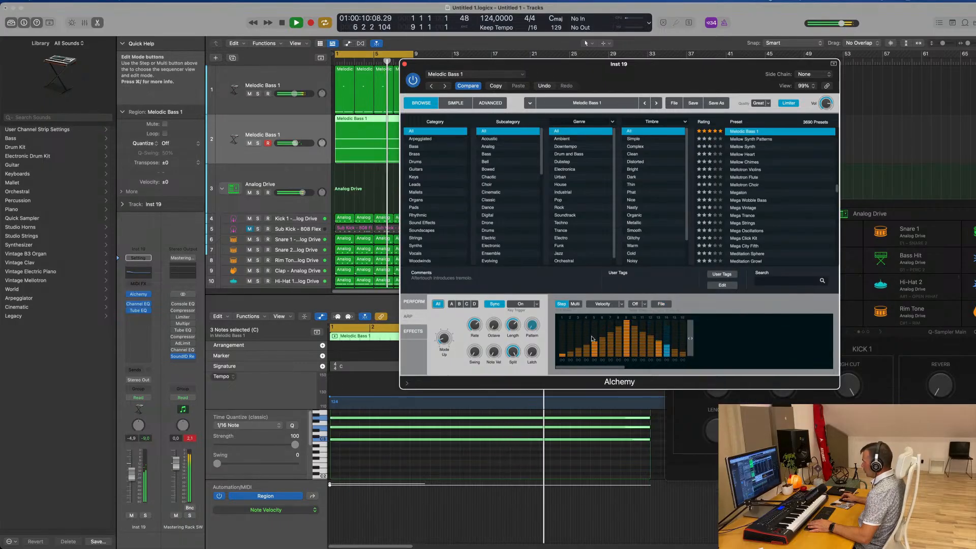
Choose another preset from the arpeggiator's pattern list for the chord track.
drag(660, 64, 706, 53)
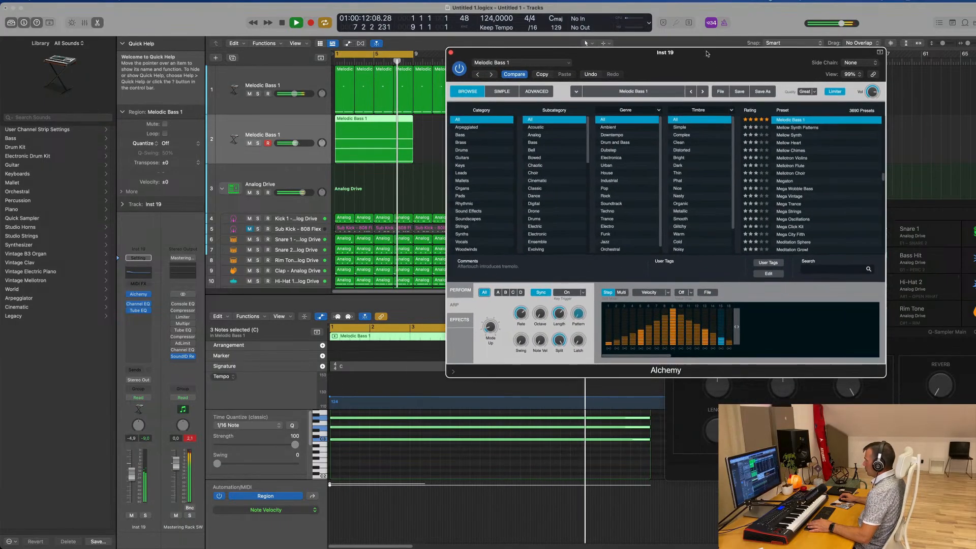
click(716, 295)
mouse_move(716, 304)
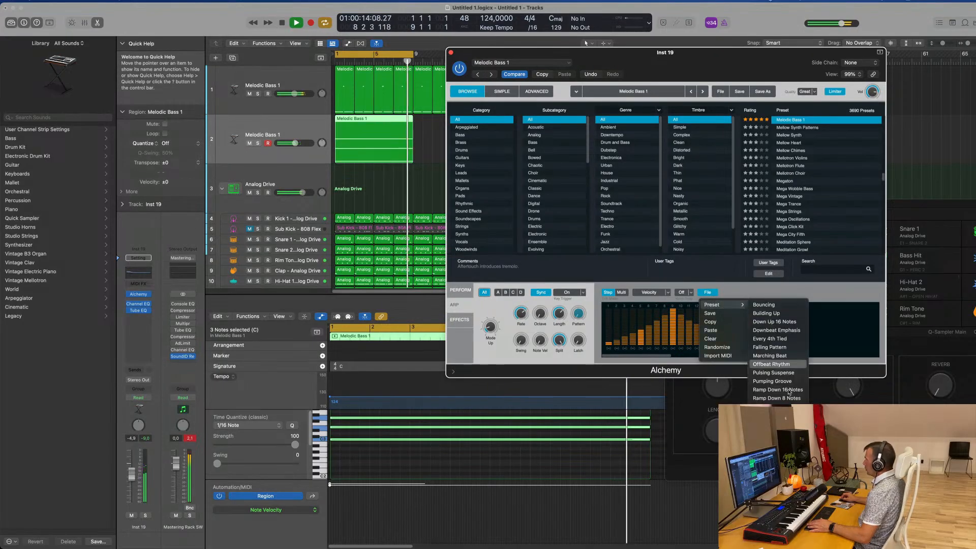
click(774, 457)
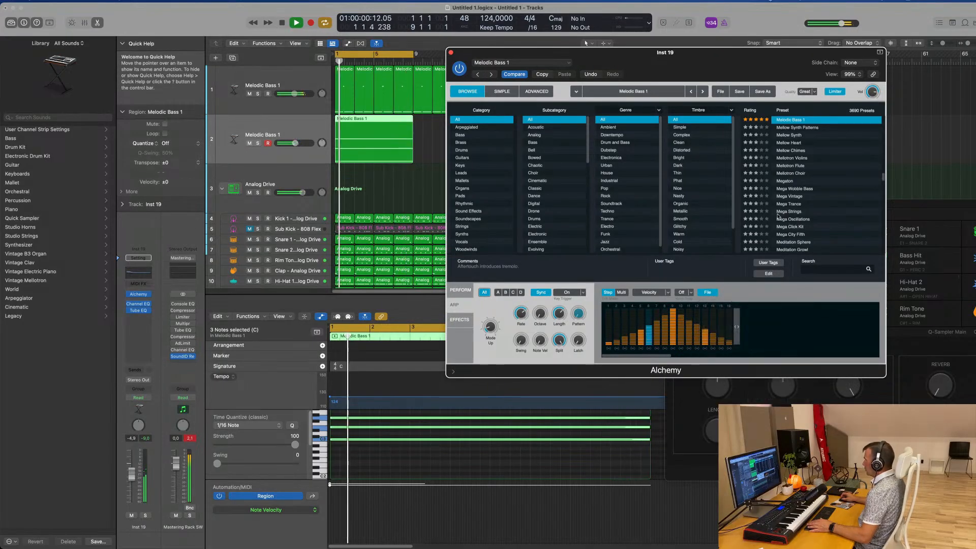
mouse_move(724, 57)
mouse_down()
mouse_move(775, 37)
mouse_move(744, 30)
mouse_move(733, 71)
mouse_up()
Return to Alchemy's performance controls and adjust the chord sound's Cutoff slightly.
click(469, 303)
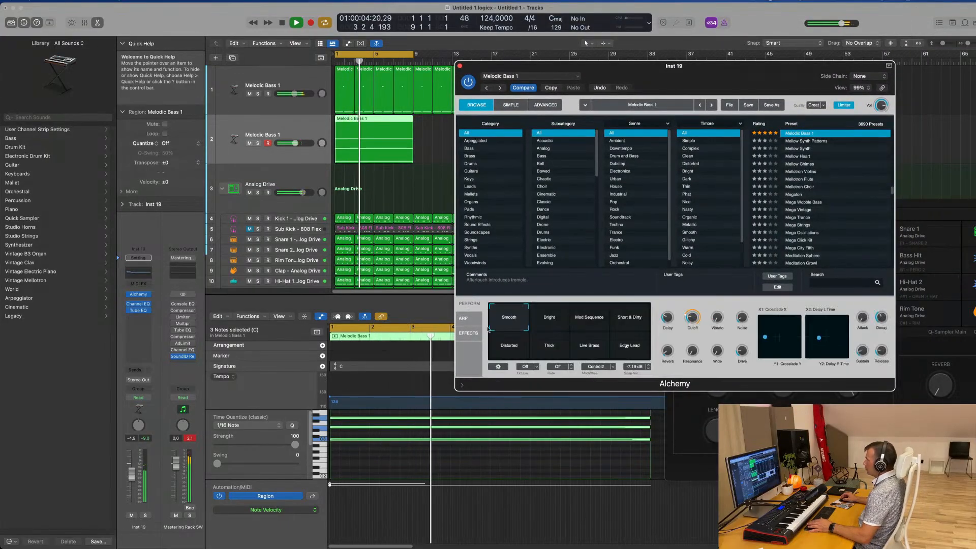
drag(695, 318, 697, 314)
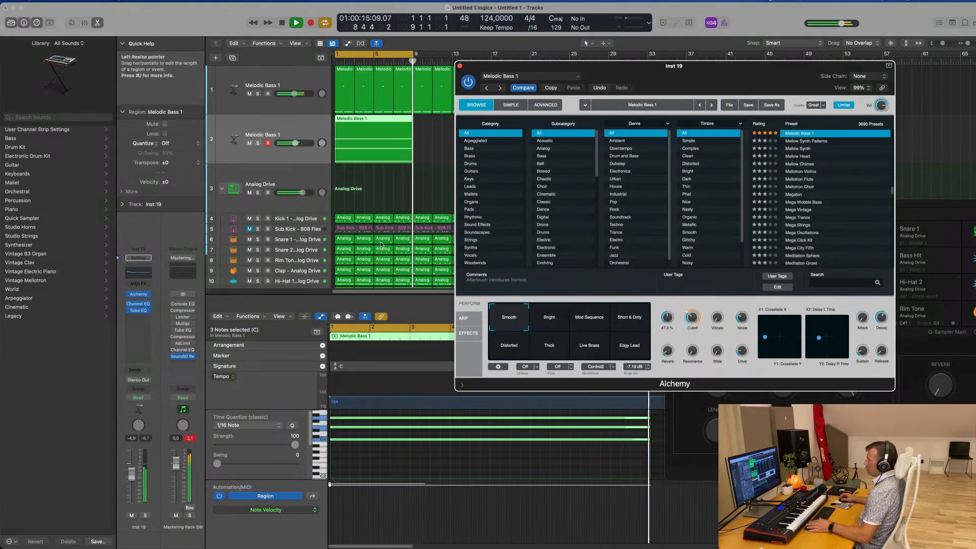
click(363, 161)
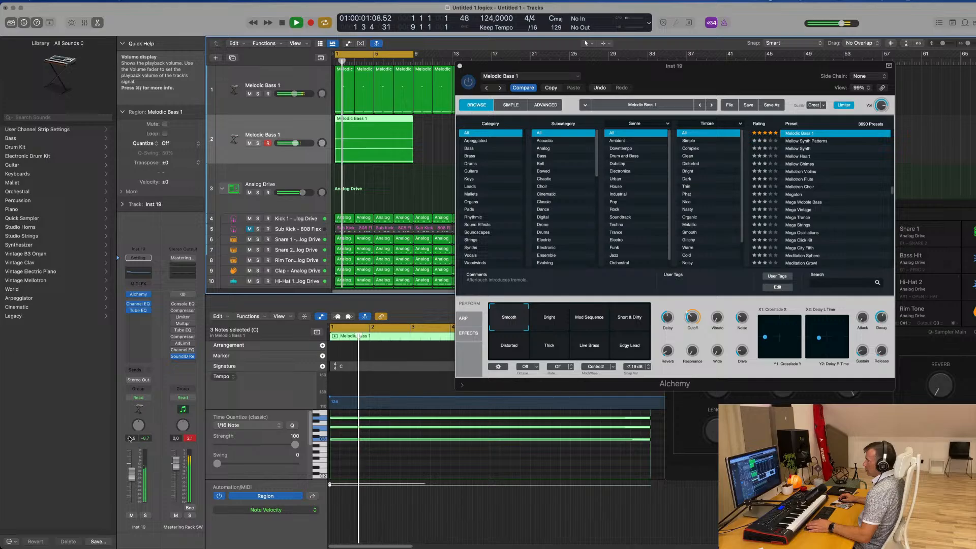
Add a send from the chord track to the Delay bus (Bus 2) and raise its level to about -7.9 dB.
click(133, 370)
mouse_move(137, 382)
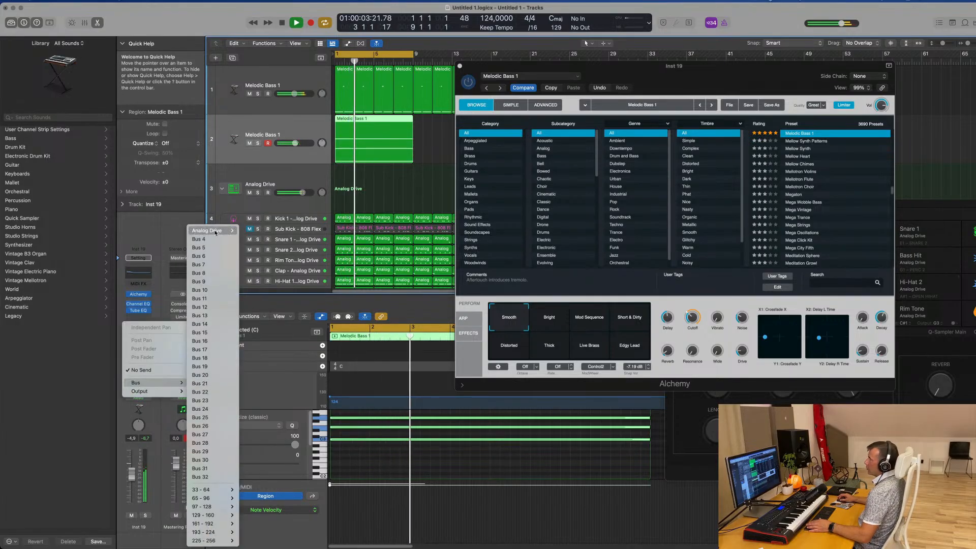
click(172, 217)
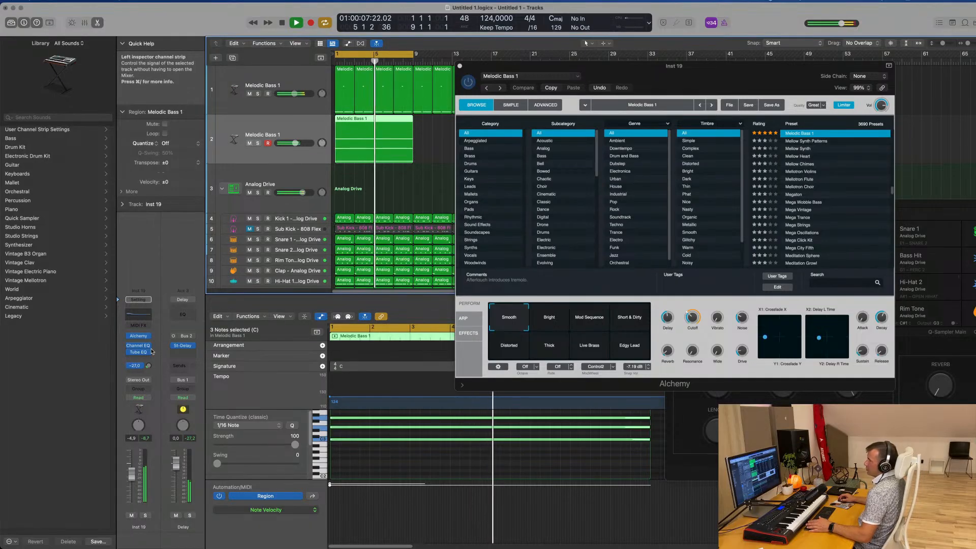
drag(150, 367, 152, 367)
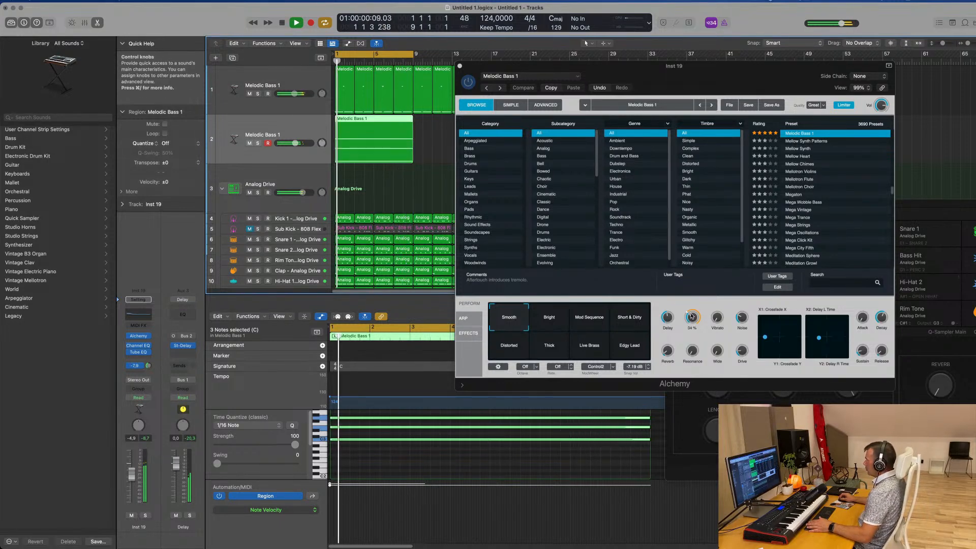
Fine-tune Alchemy's Cutoff, lower the chord track's volume to about -6.4 dB, and close the plug-in window.
drag(691, 317, 693, 319)
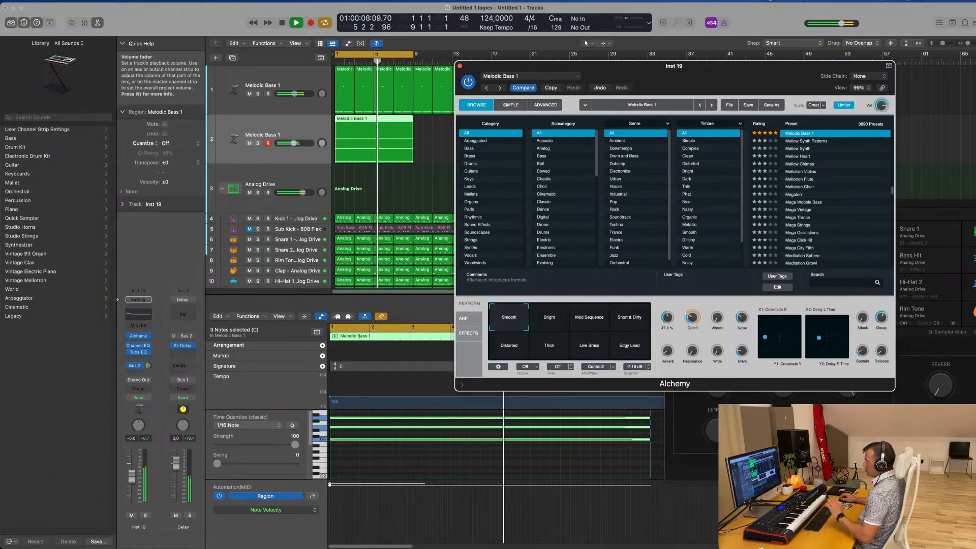
drag(131, 476, 132, 479)
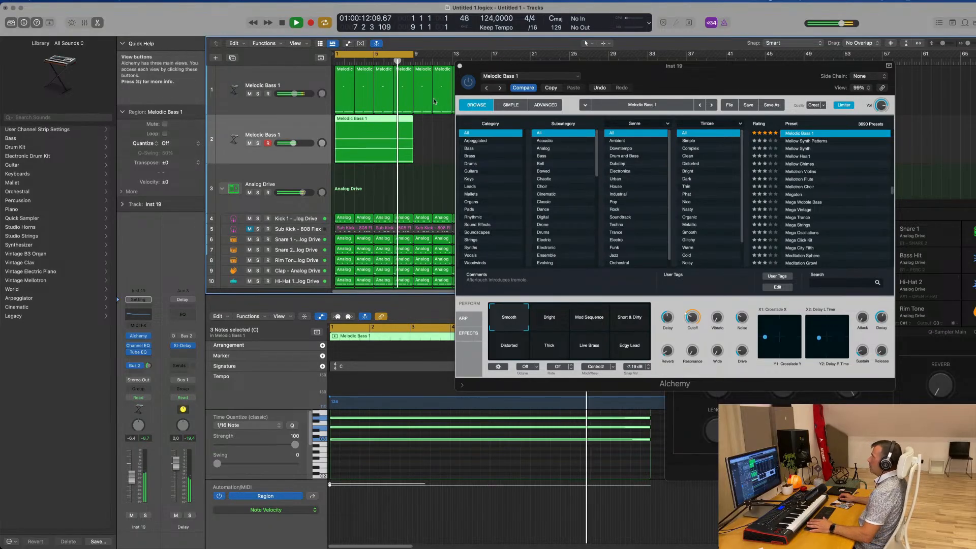
click(460, 66)
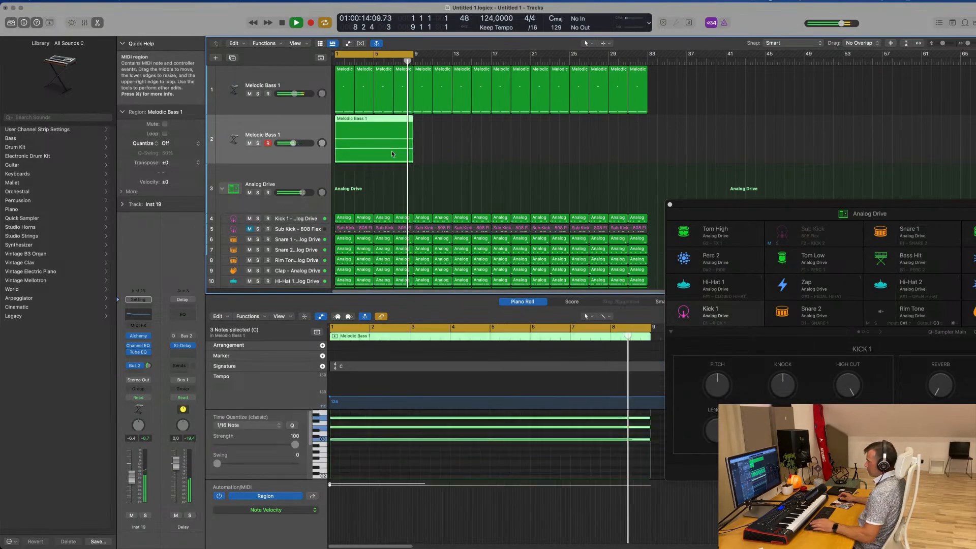
Repeat the chord region three times so the part reaches bar 33 like the bass and drums.
key(super+r)
key(super+r)
key(super+r)
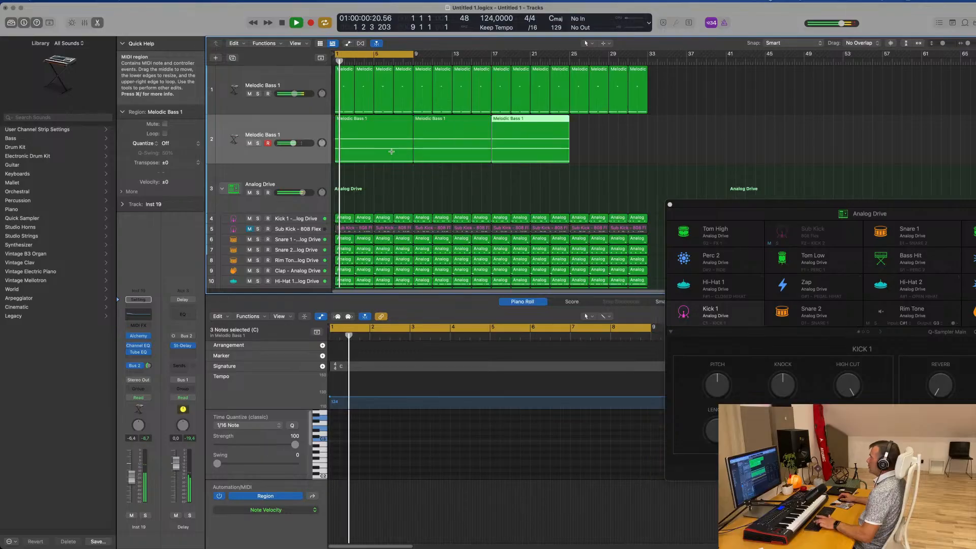
click(403, 171)
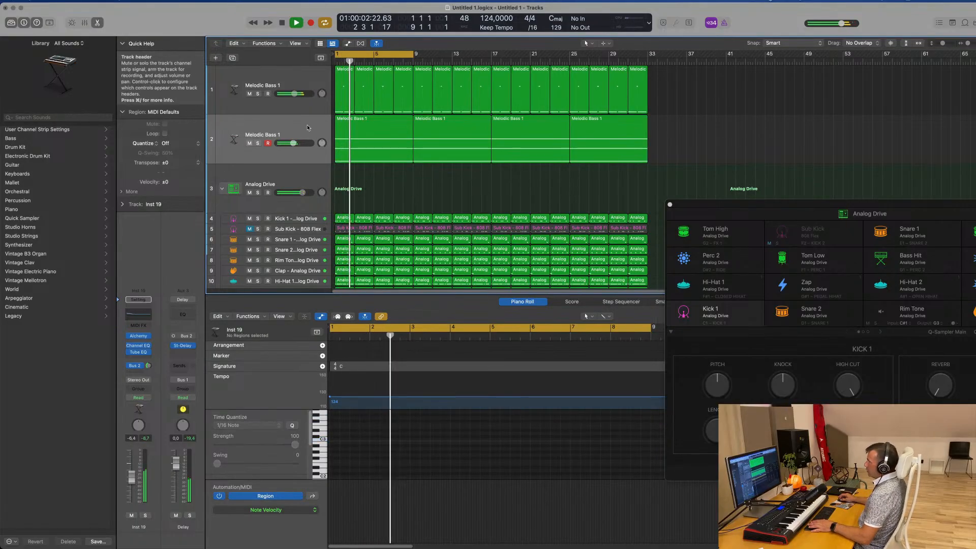
Duplicate the chord track to create an empty track with the same instrument and effects.
click(380, 145)
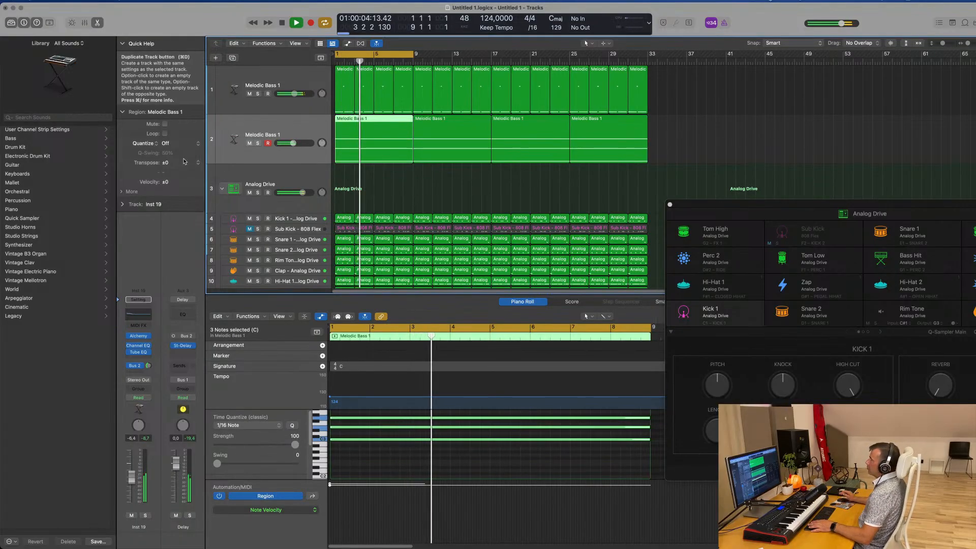
key(super+d)
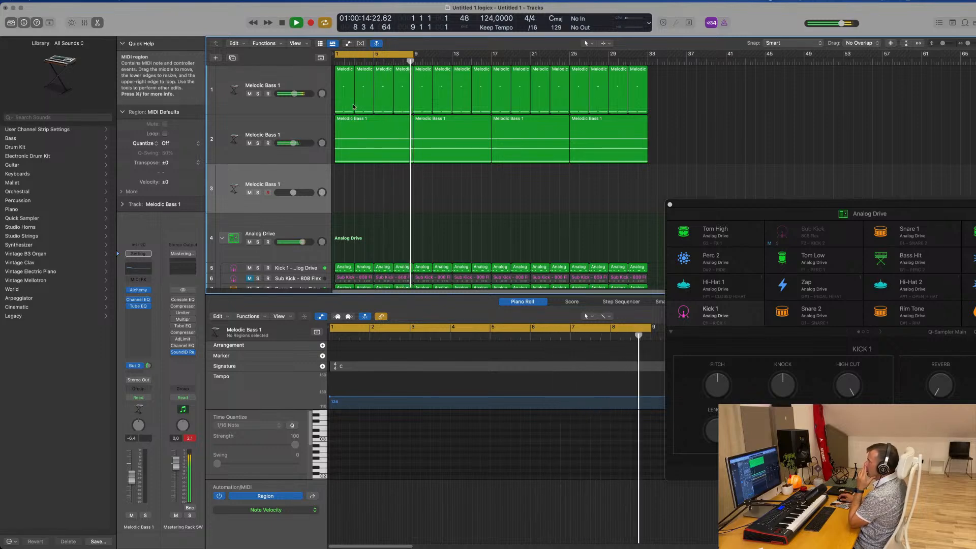
Enable a 12 dB/Oct low cut at 140 Hz in the Channel EQ of the original chord track.
key(Up)
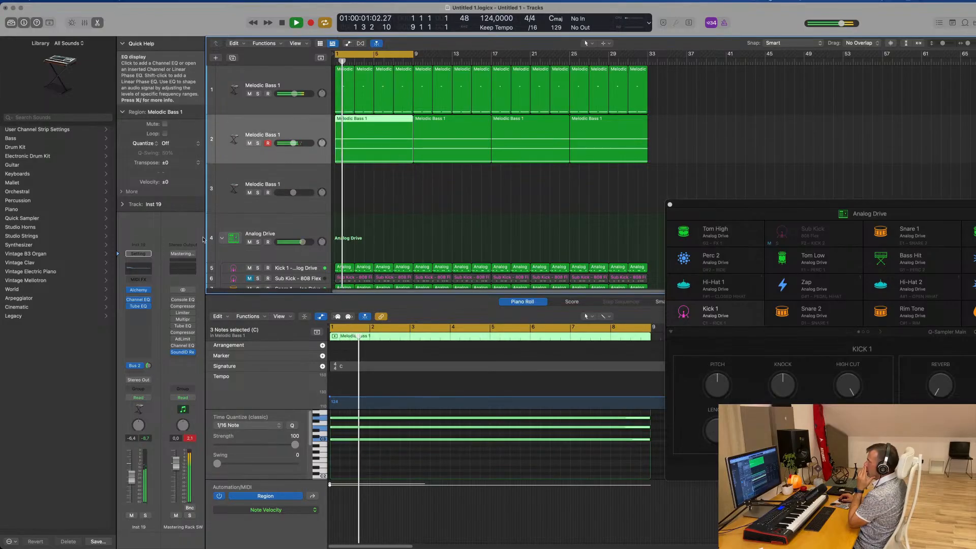
click(138, 268)
click(342, 140)
drag(335, 191, 455, 195)
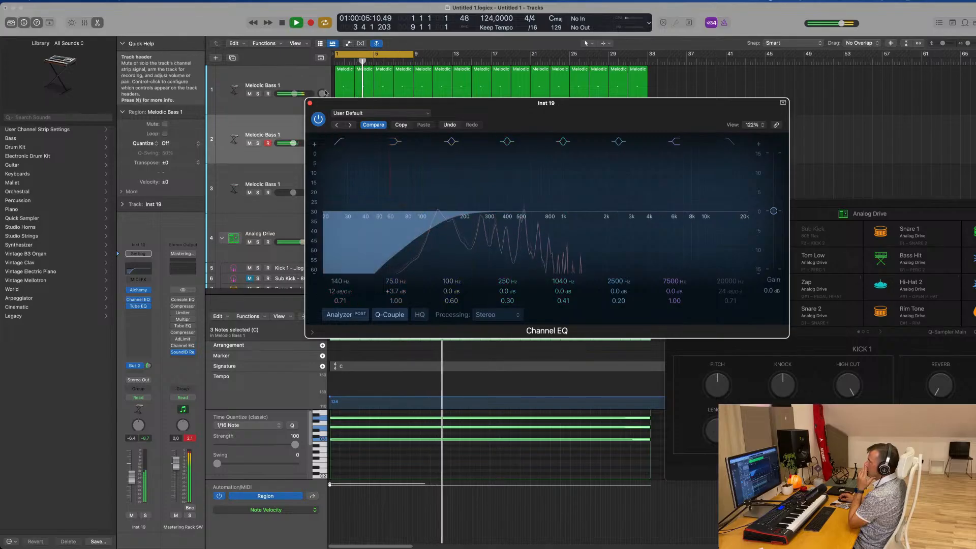
click(309, 103)
Enable a 12 dB/Oct low cut at 118 Hz in the Channel EQ of the new duplicate track.
click(312, 178)
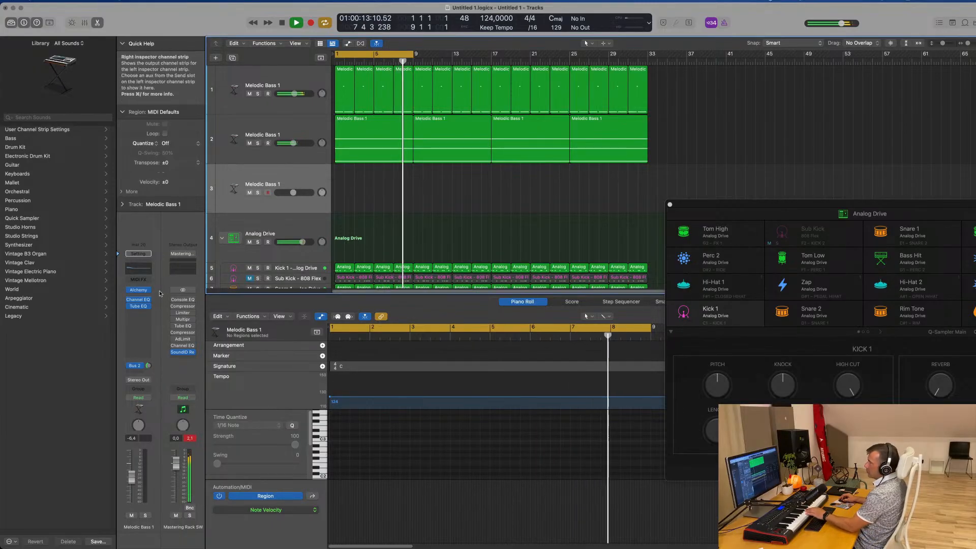
click(137, 269)
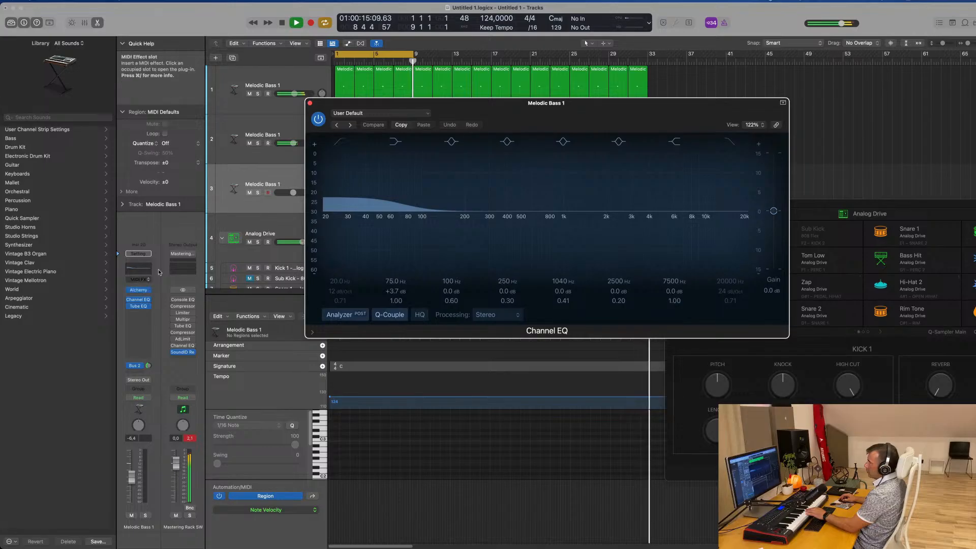
drag(338, 193, 450, 196)
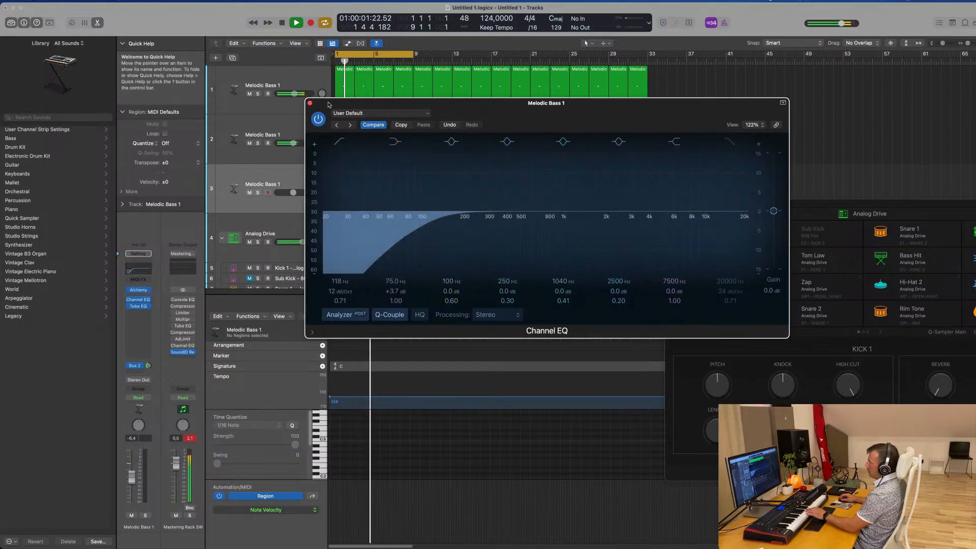
click(310, 103)
Open Alchemy on the new track, filter the presets to Pads, sort them by rating, and load Perfect Pad 02.
click(139, 290)
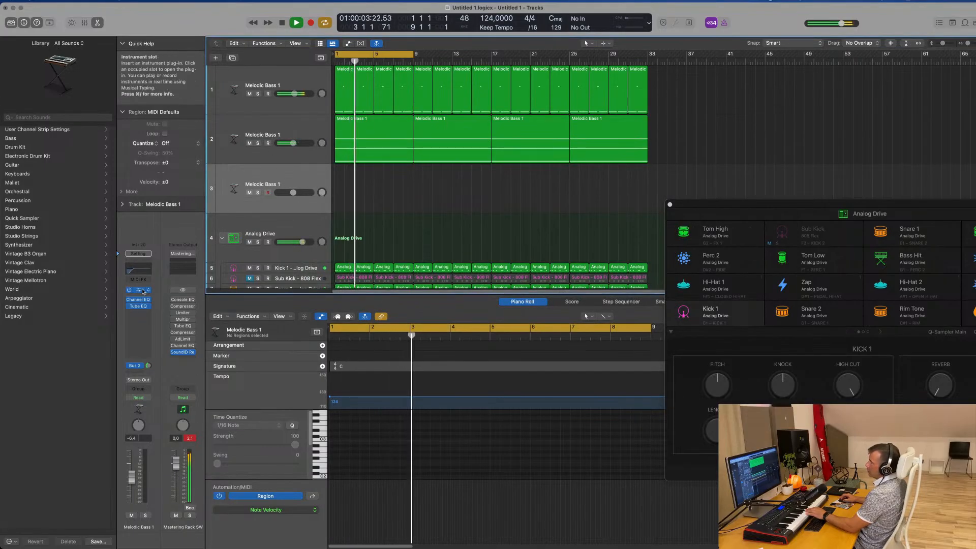
drag(594, 122, 559, 120)
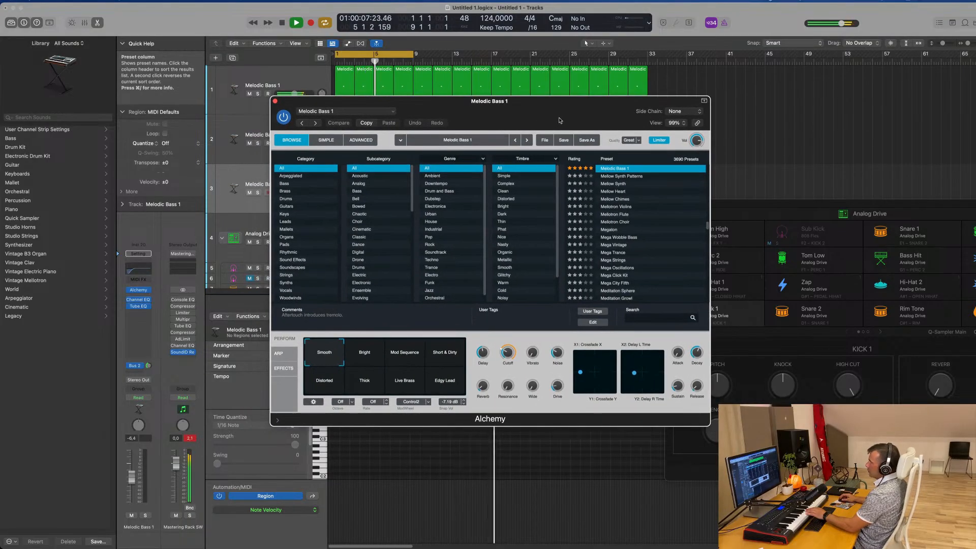
click(282, 245)
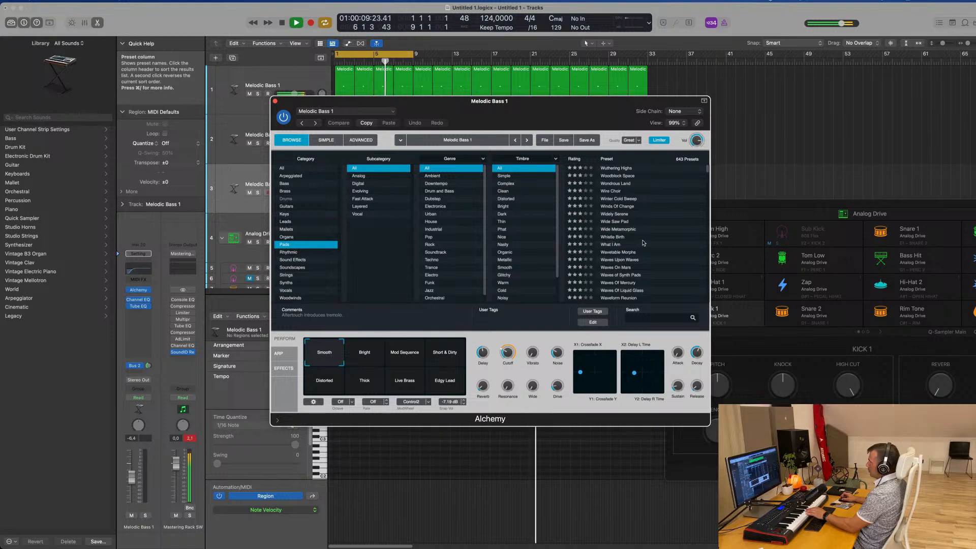
click(579, 159)
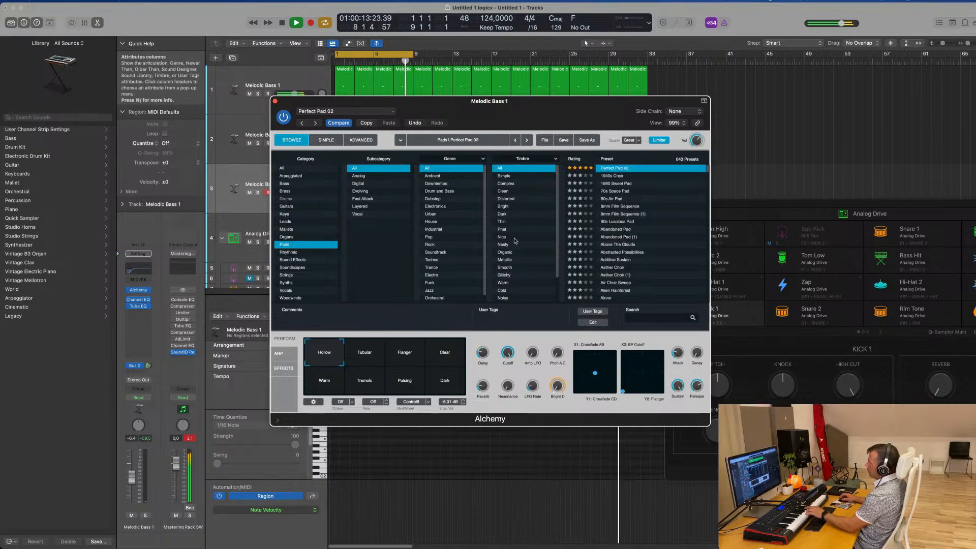
Compare the pad's Flanger, Warm and Tremolo snapshots, choose Pulsing, and adjust its Amp LFO amount.
click(407, 358)
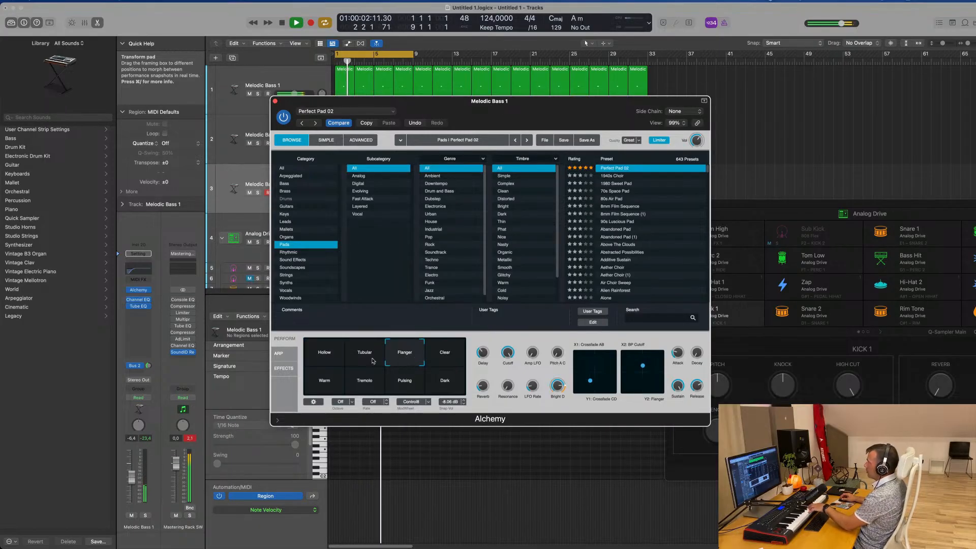
click(322, 388)
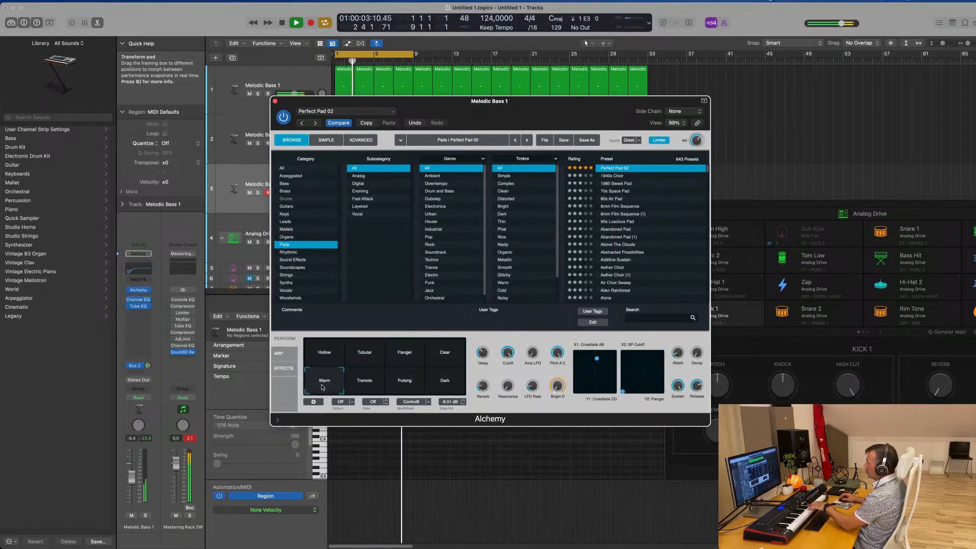
click(364, 384)
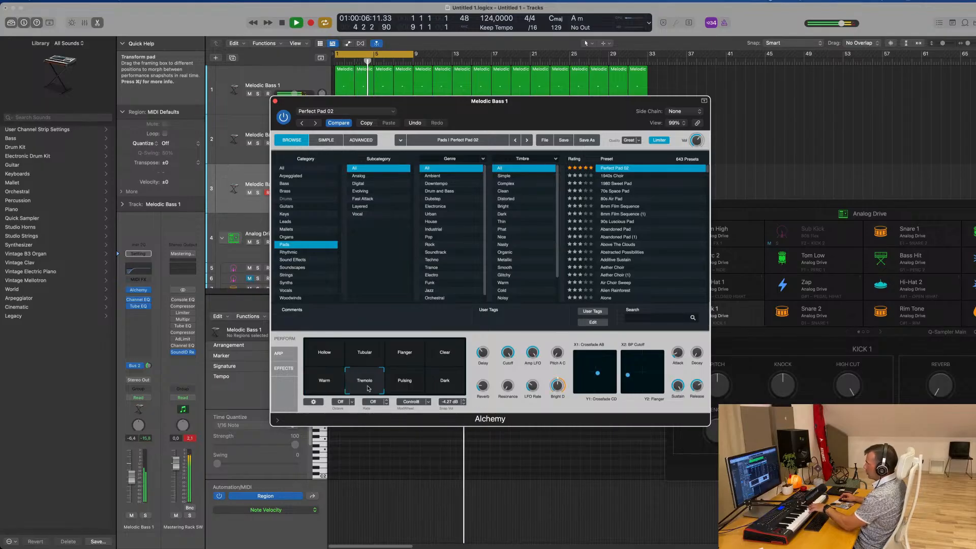
click(409, 384)
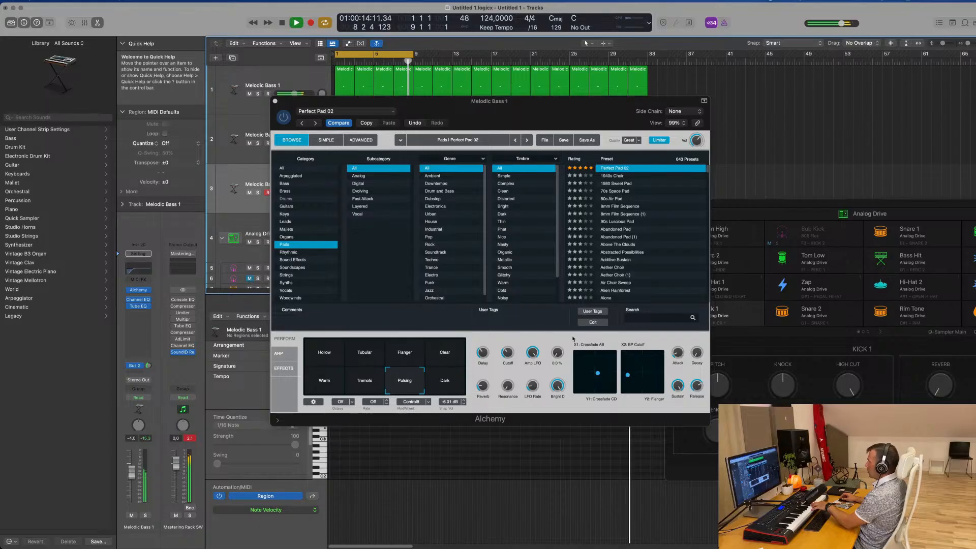
drag(532, 354, 532, 351)
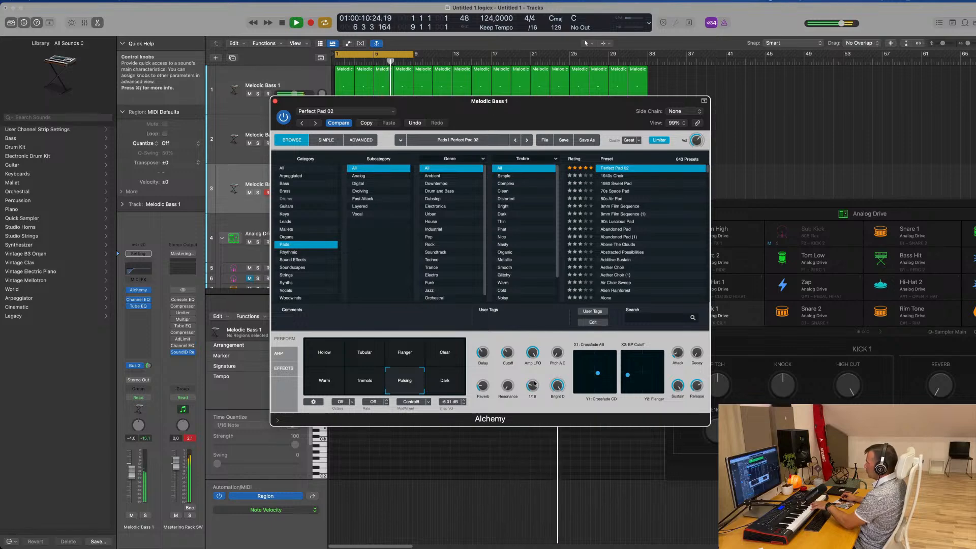
Fine-tune the Cutoff of Perfect Pad 02 and audition its Warm, Dark, Clear and Flanger snapshots.
mouse_move(507, 356)
drag(509, 347, 511, 346)
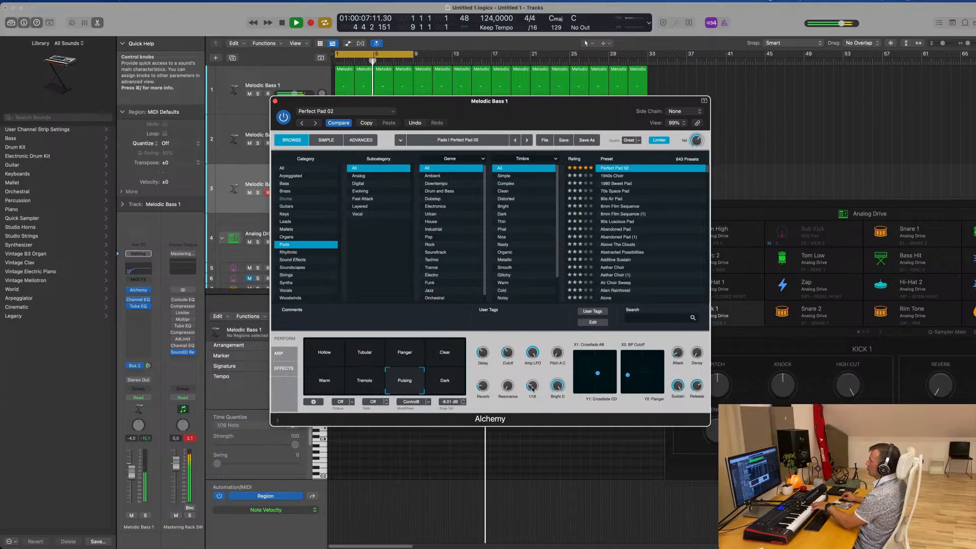
click(236, 386)
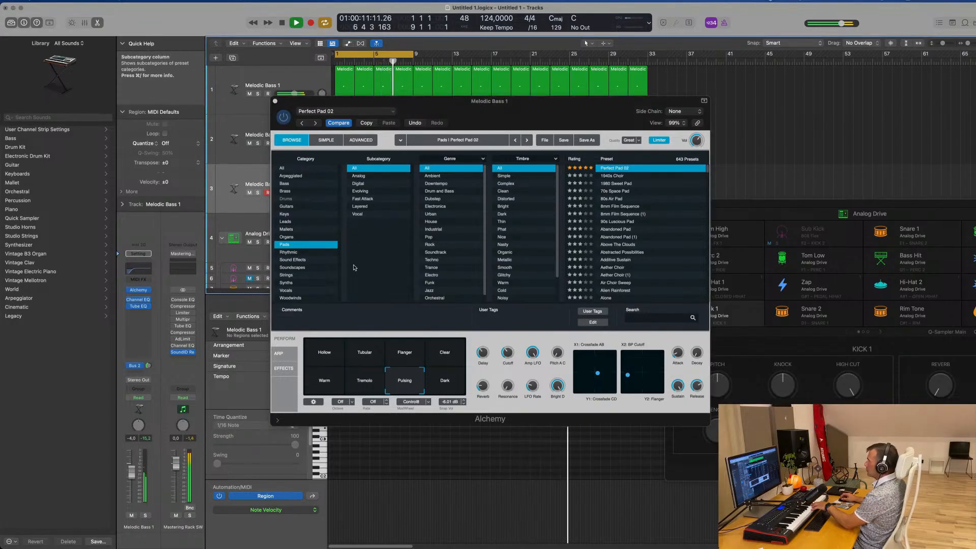
click(325, 380)
click(445, 381)
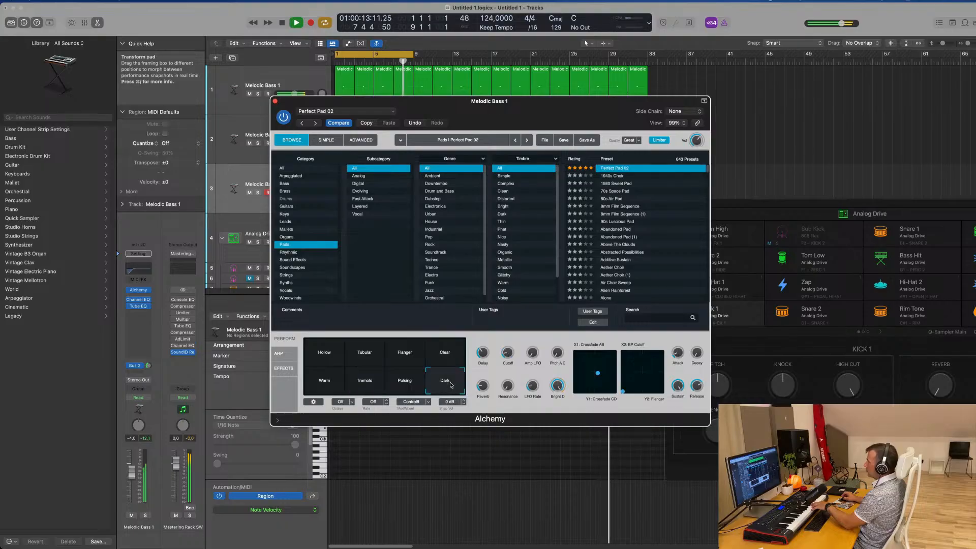
click(455, 355)
click(405, 352)
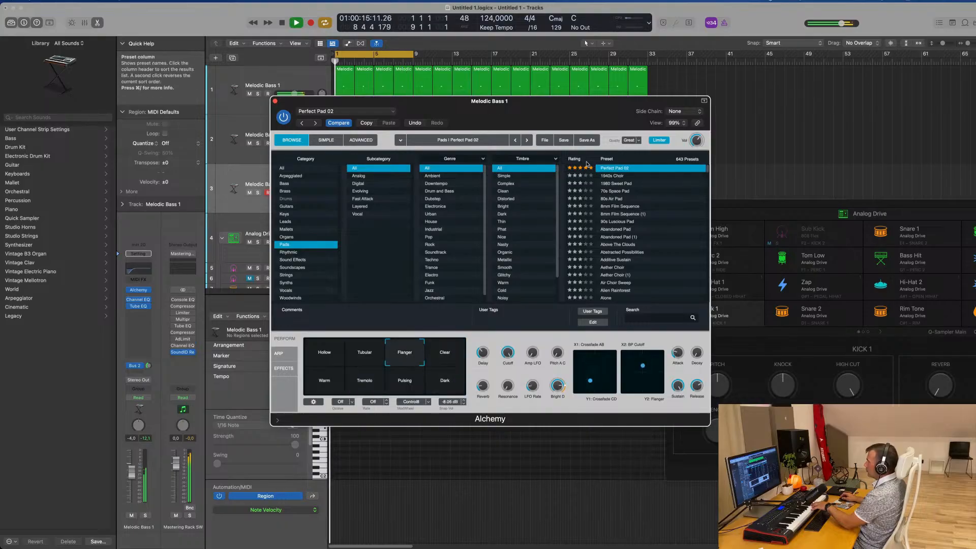
Sort the pad presets by name and load Perfect Pad 01 with its Rich snapshot.
click(607, 159)
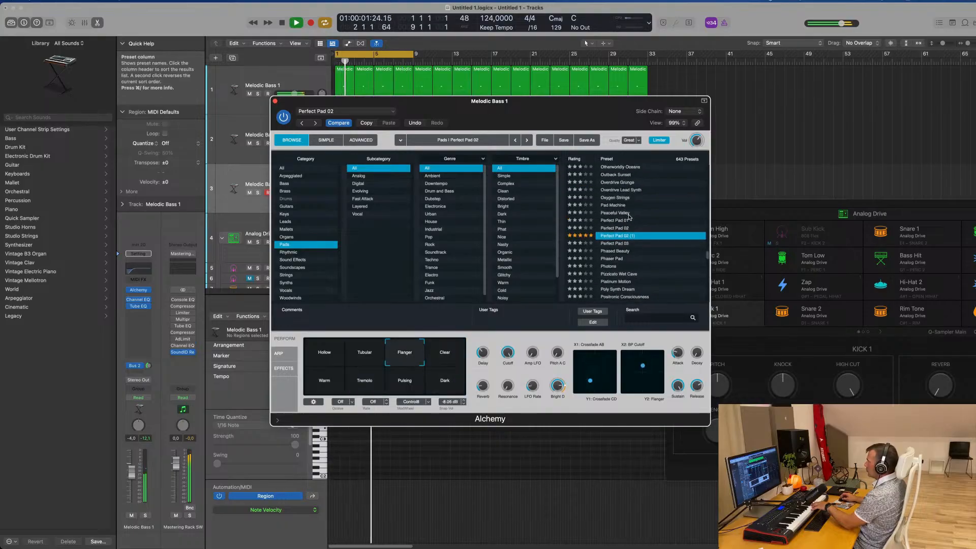
click(625, 228)
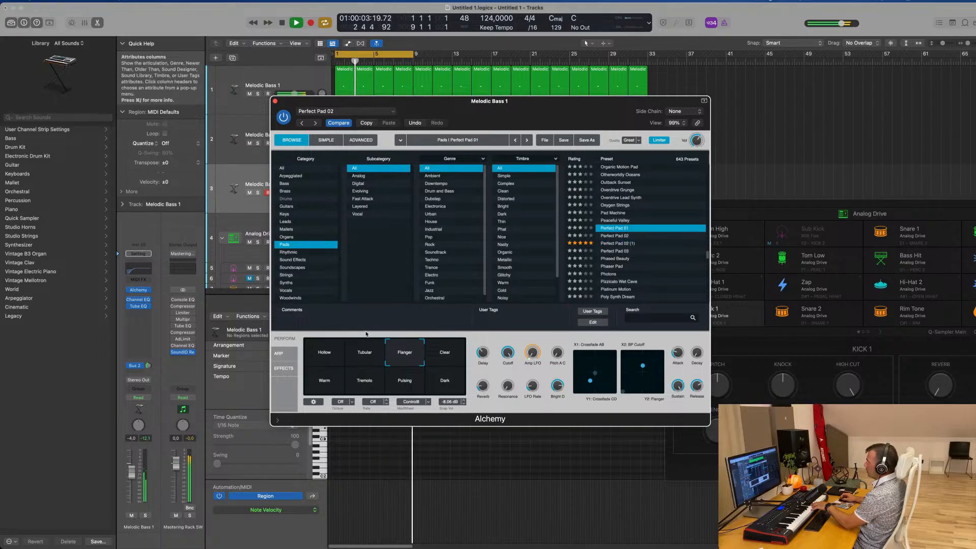
click(366, 353)
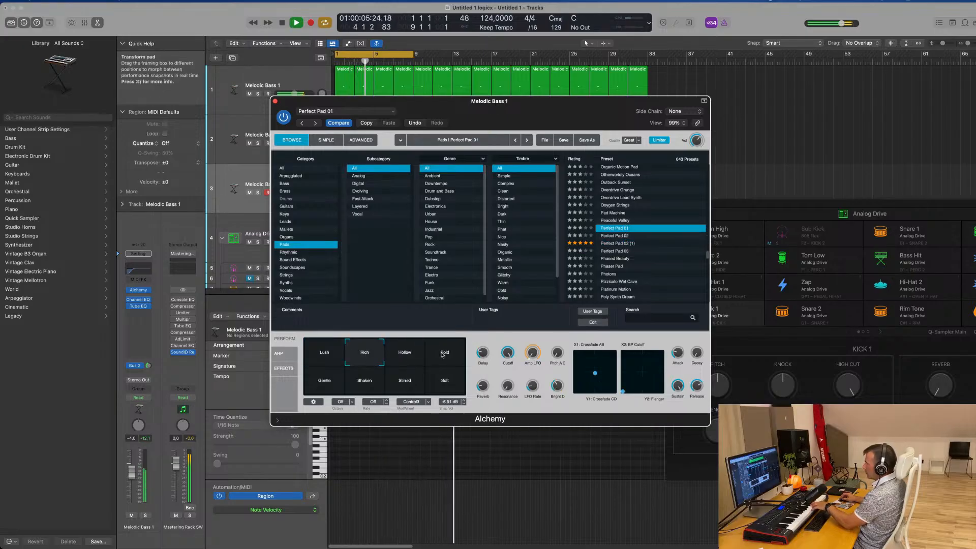
Compare Perfect Pad 01's Stirred, Shaken, Gentle and Soft snapshots, choose Bold, and set Amp LFO to about 79%.
click(405, 381)
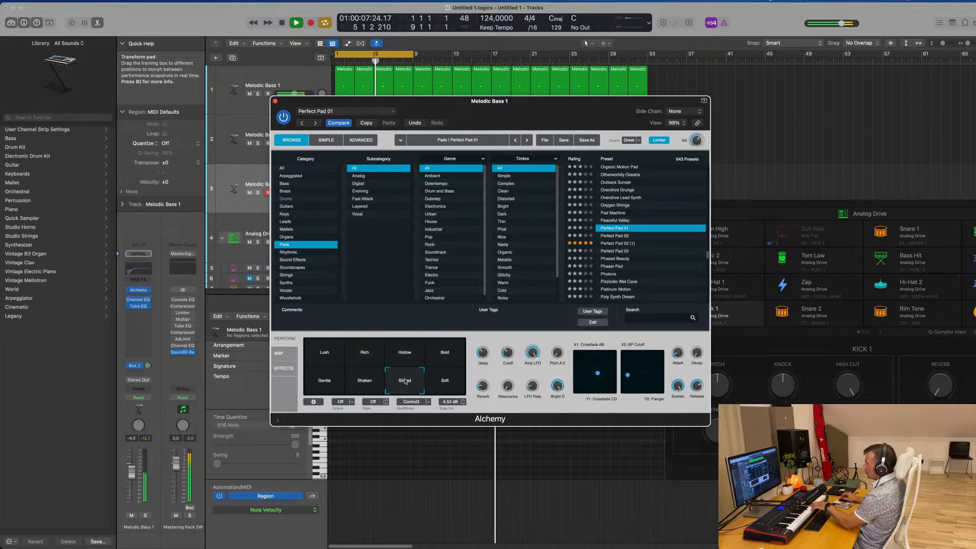
click(368, 383)
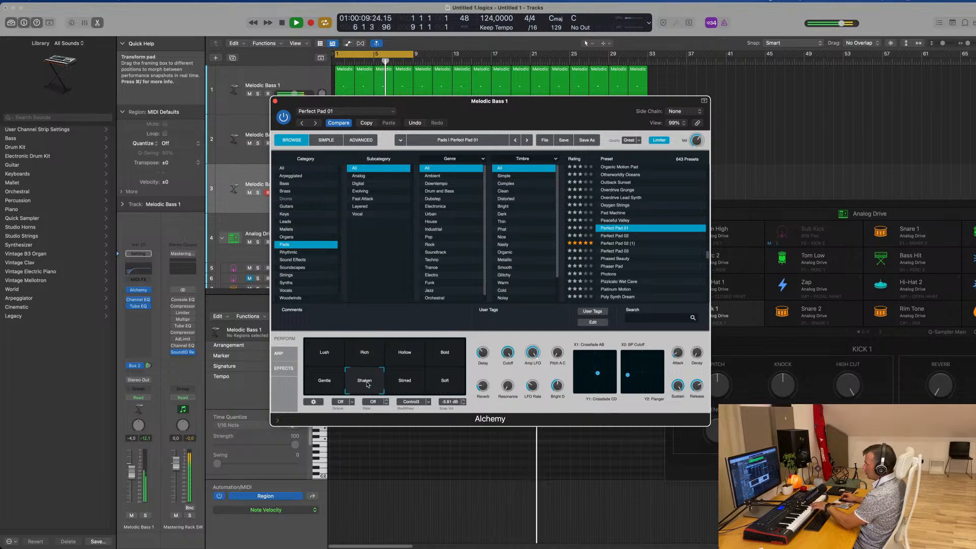
click(336, 384)
click(370, 384)
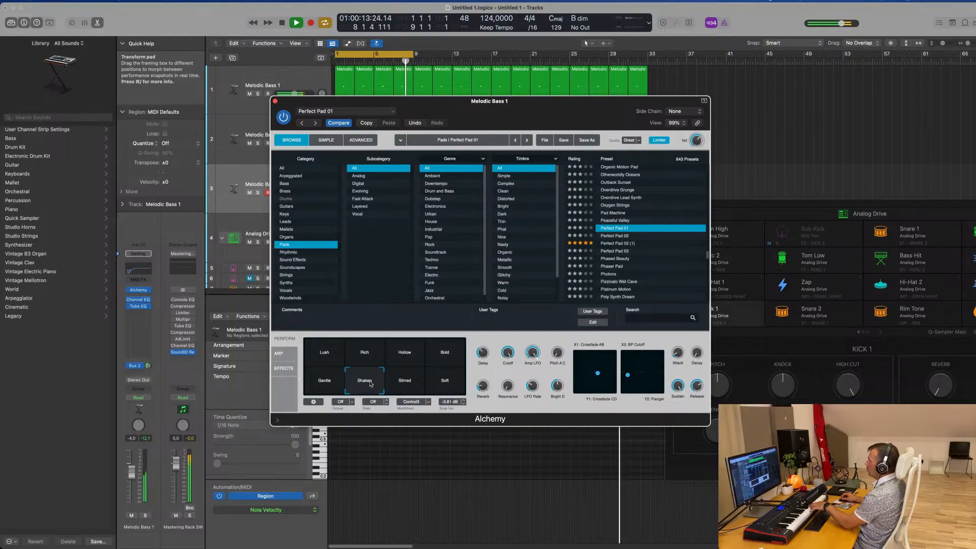
click(447, 350)
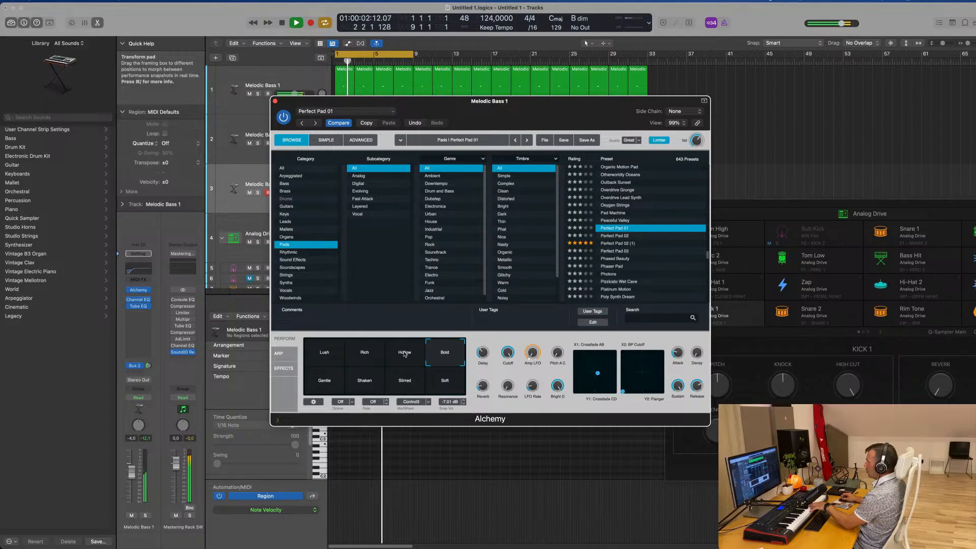
click(375, 384)
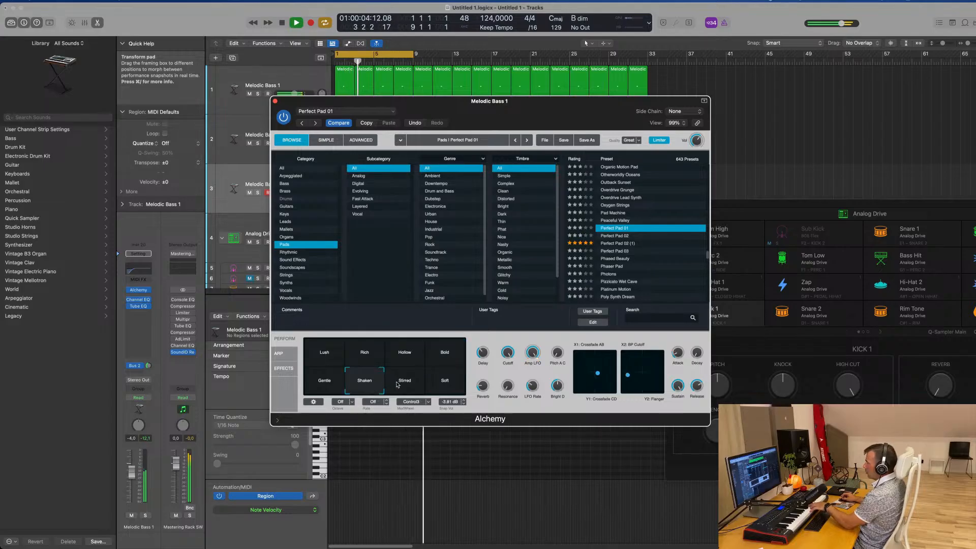
click(401, 386)
click(437, 384)
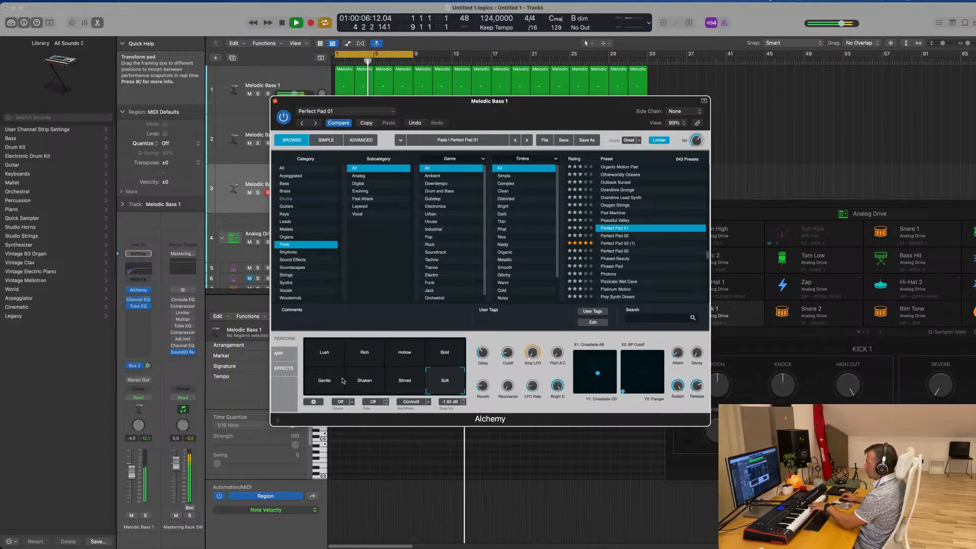
click(311, 380)
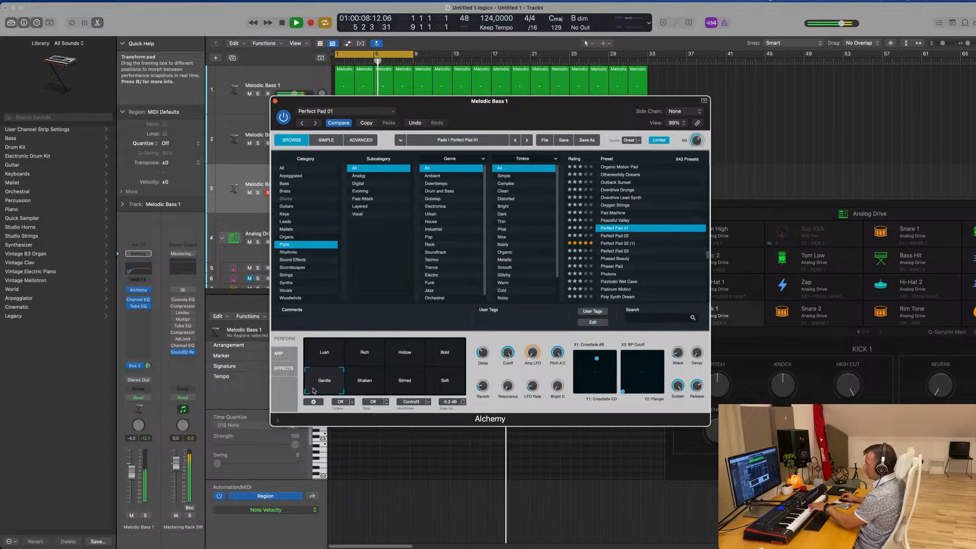
click(403, 387)
click(444, 390)
click(449, 352)
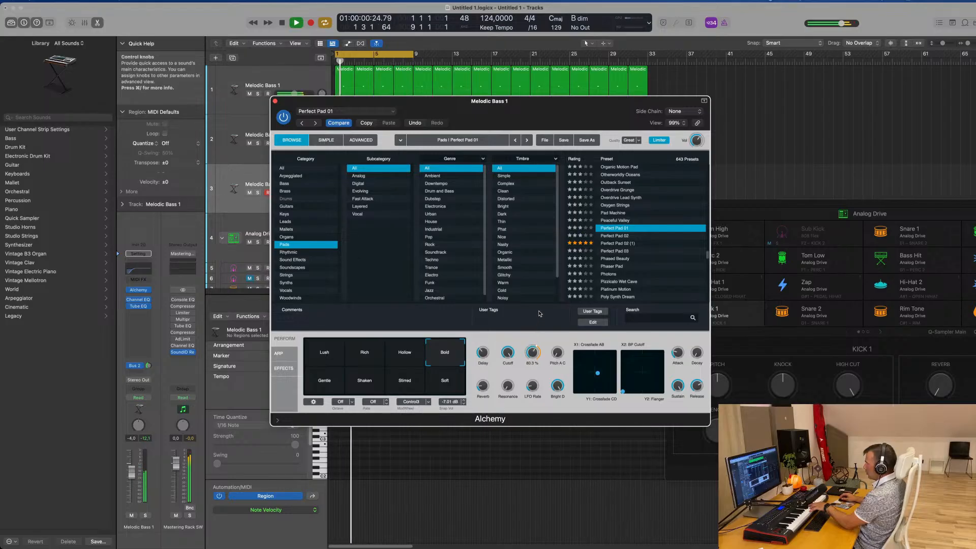
drag(541, 302, 541, 302)
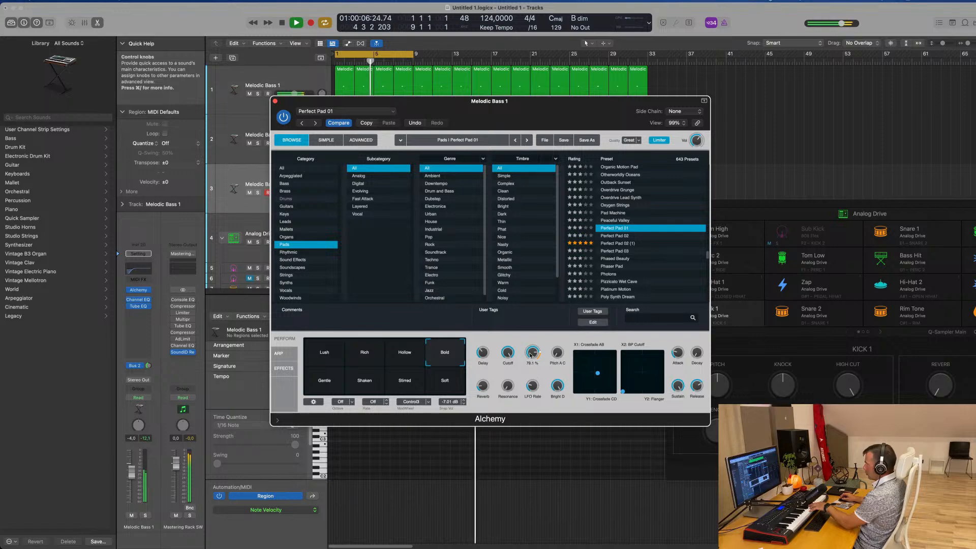
Set the pad's Delay to about 35.7% and raise its track volume to -0.2 dB, moving Alchemy clear of the tracks.
mouse_move(484, 355)
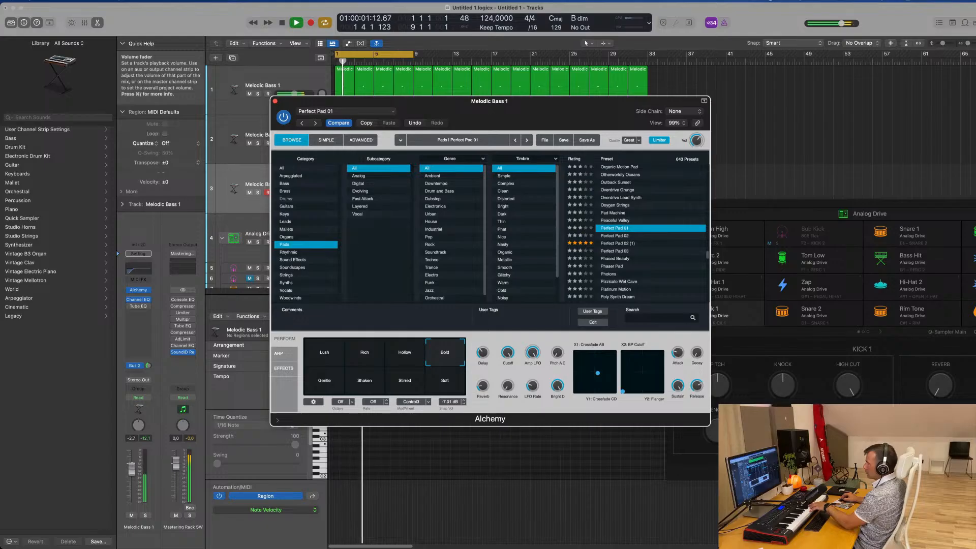
click(132, 453)
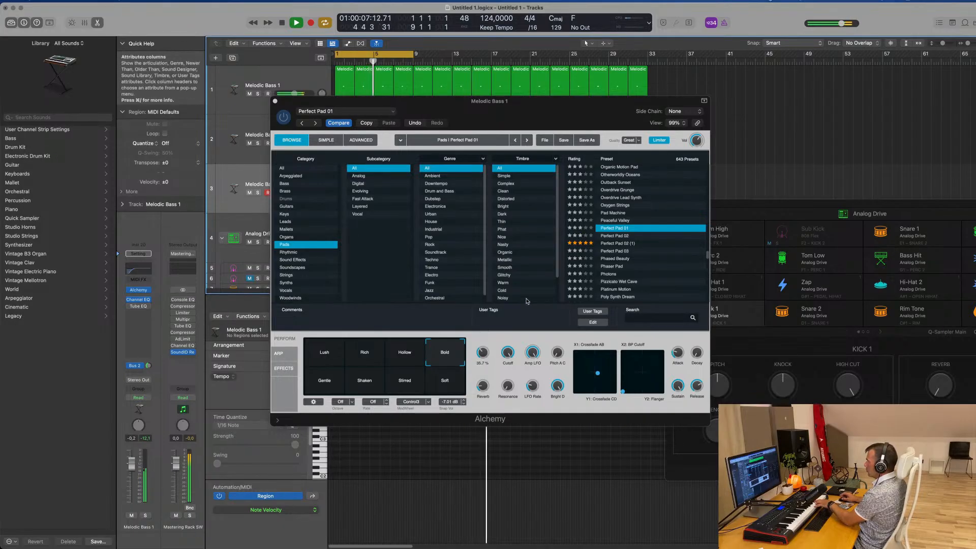
drag(579, 102, 751, 136)
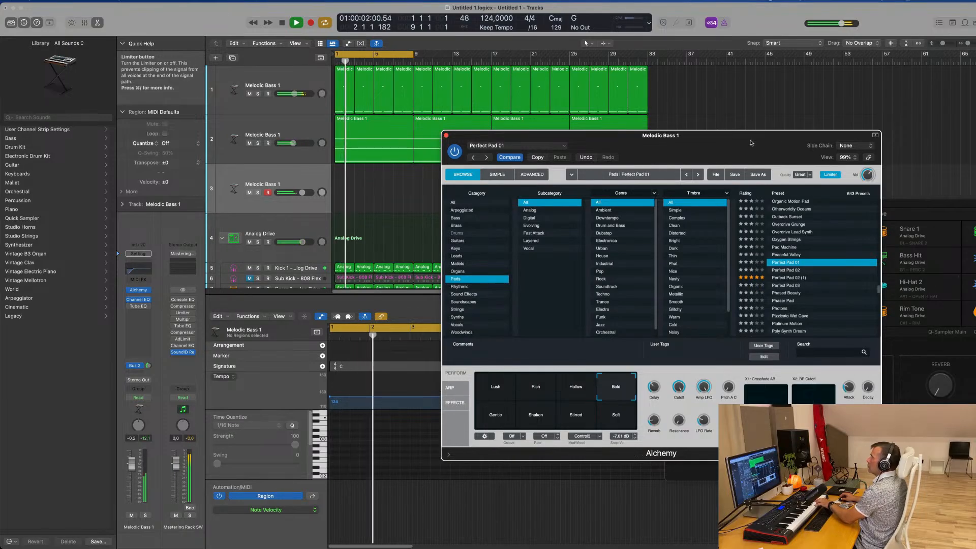
Record a four-bar, two-chord pad part on track 3 and move the recorded region to bar 1.
key(r)
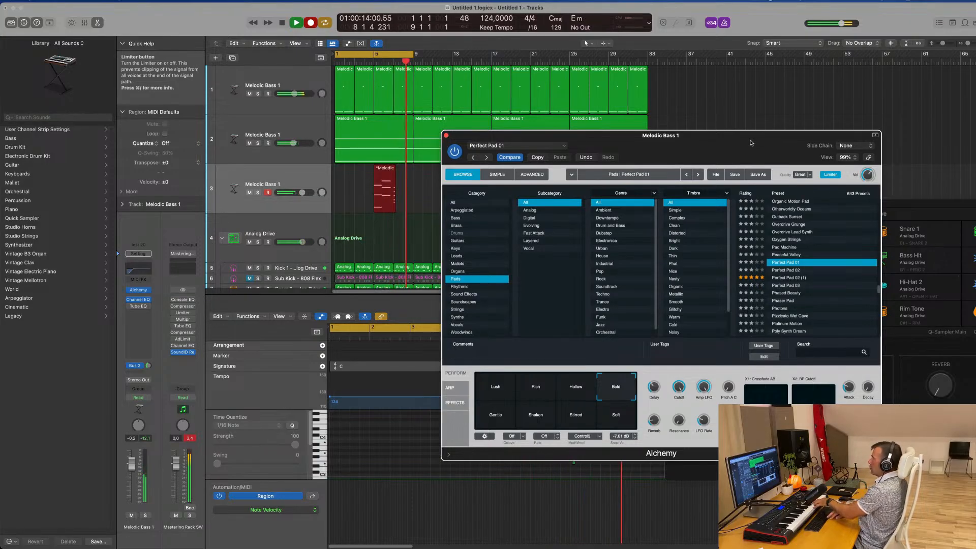
key(space)
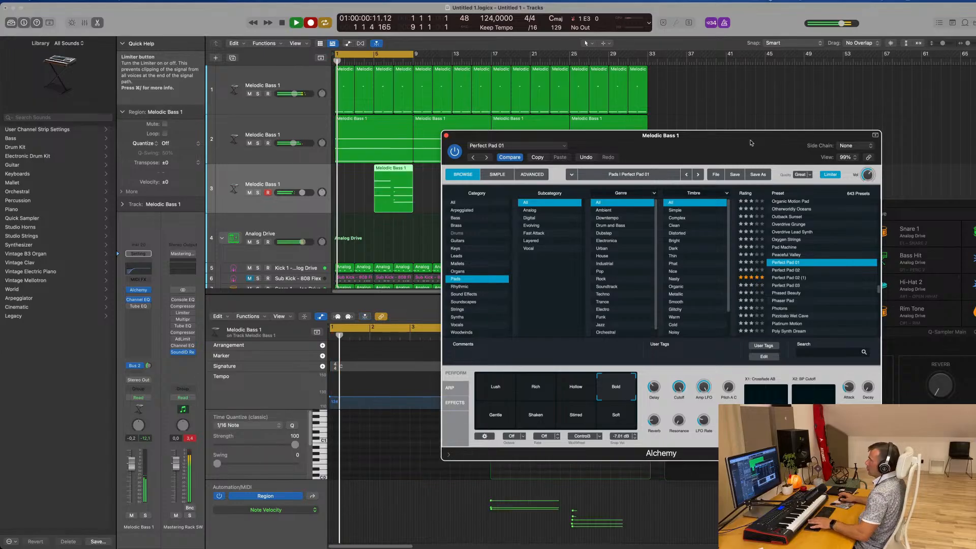
drag(393, 171, 354, 172)
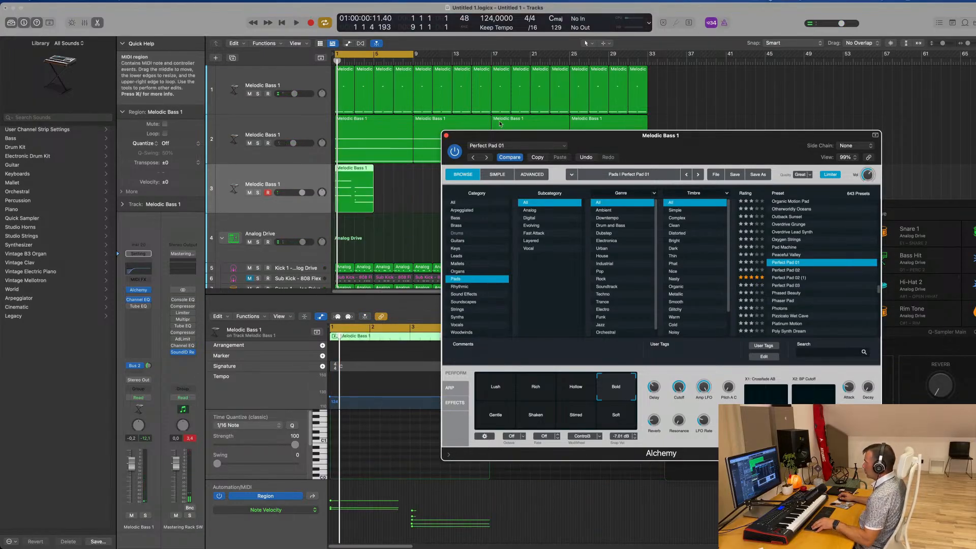
Close Alchemy and delete the two short stray notes at bar 3 of the pad region.
click(446, 135)
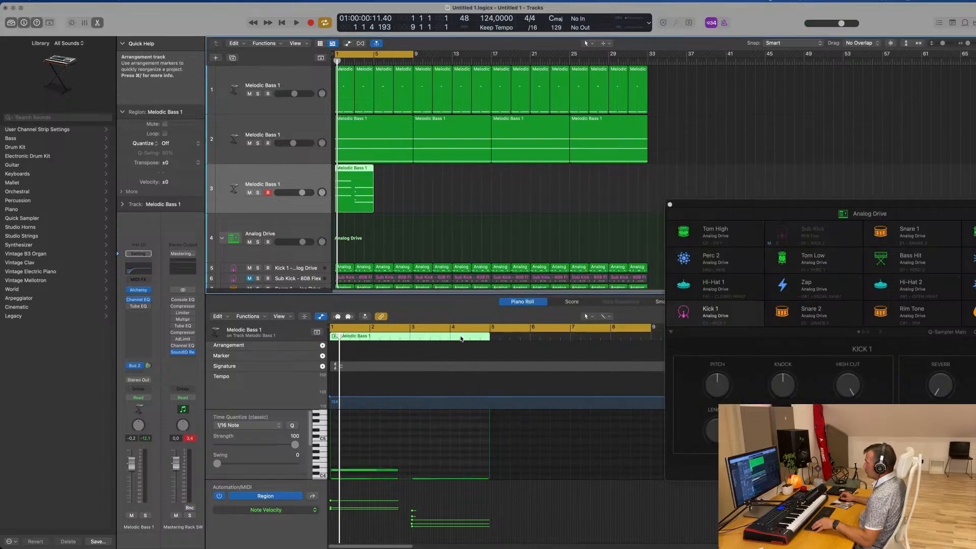
scroll(406, 444, down, 1)
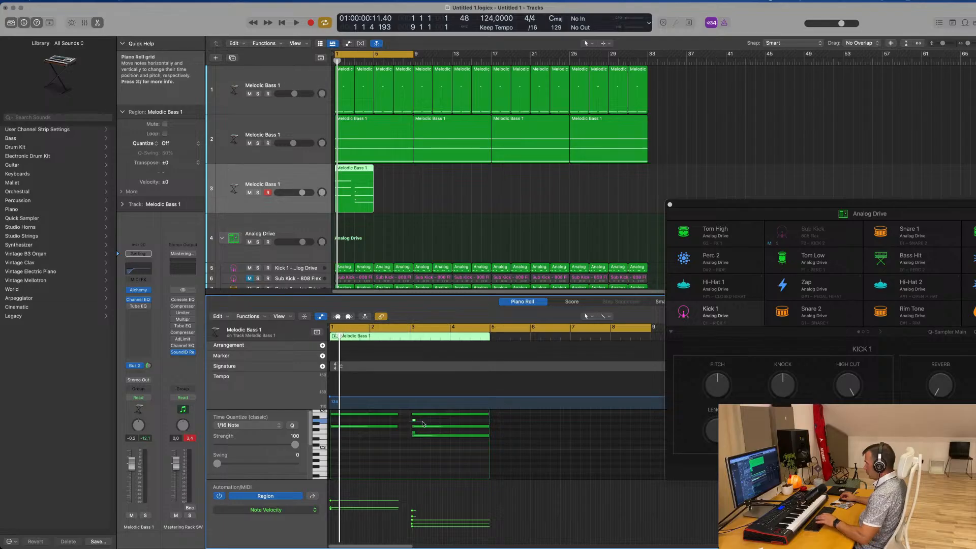
click(414, 435)
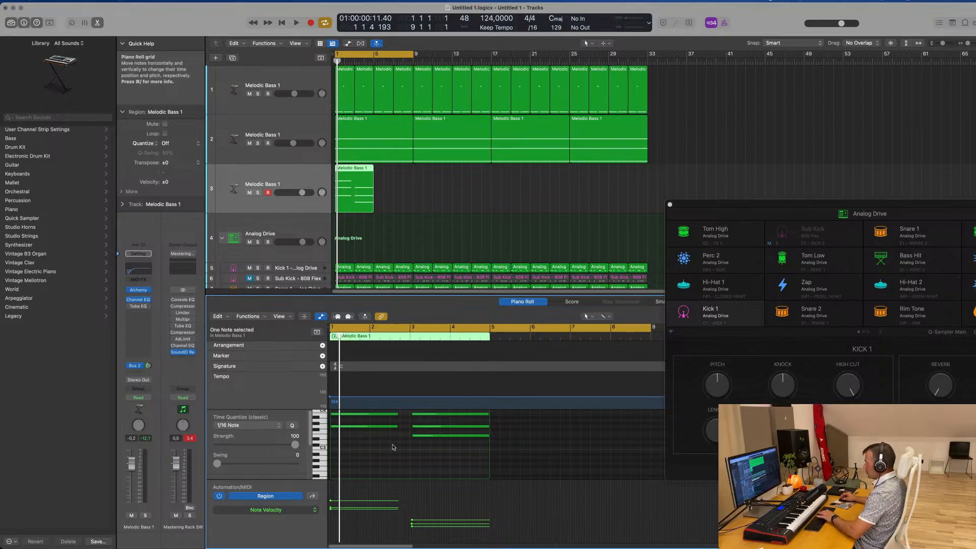
Align the second pad chord to start at bar 3 and extend the first chord's notes up to it.
key(super+a)
scroll(399, 459, up, 2)
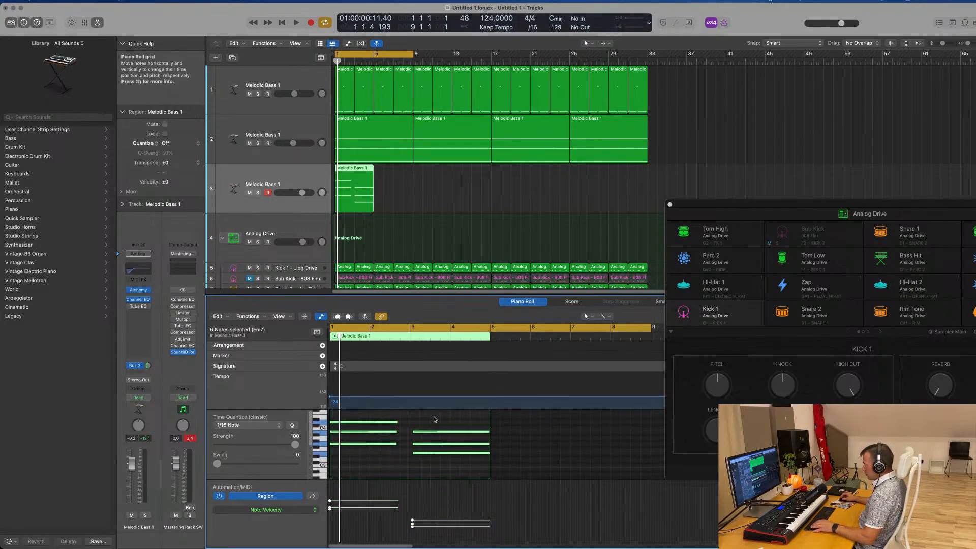
click(434, 463)
scroll(443, 435, up, 1)
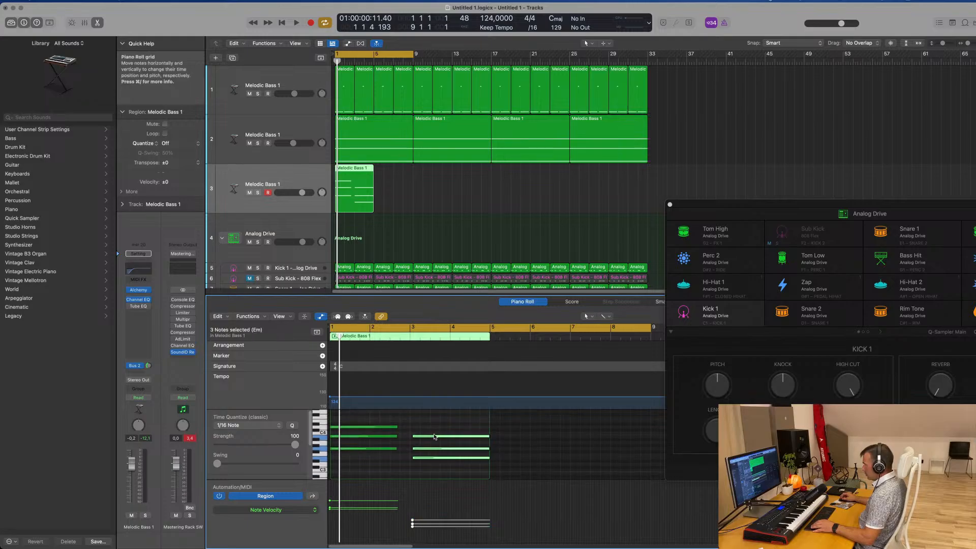
click(432, 436)
drag(429, 431, 388, 462)
drag(396, 426, 408, 430)
mouse_move(477, 426)
mouse_down()
mouse_move(484, 462)
mouse_move(488, 438)
mouse_up()
Repeat the four-bar pad region seven times so the part runs up to bar 33.
click(364, 193)
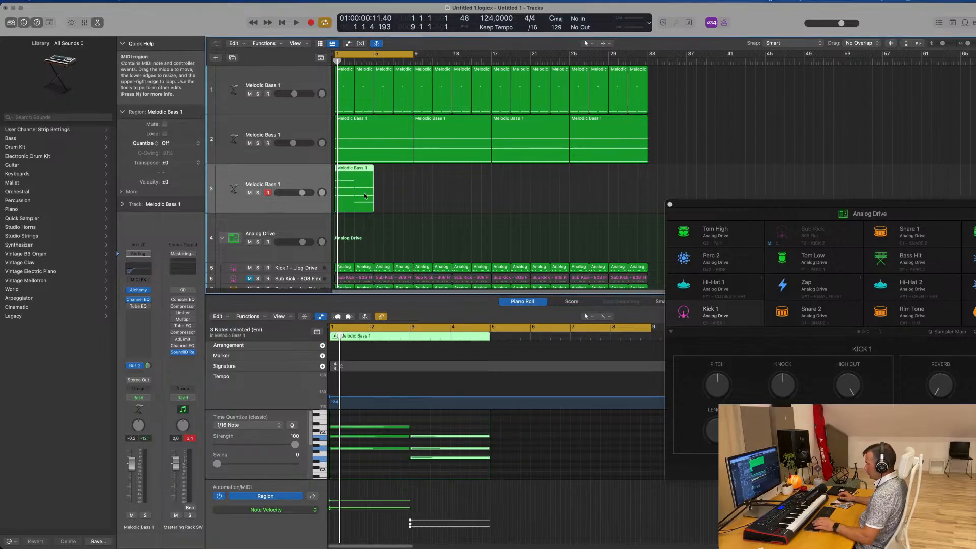
key(super+r)
key(super+r)
key(super+r)
key(super+r)
key(super+r)
key(super+r)
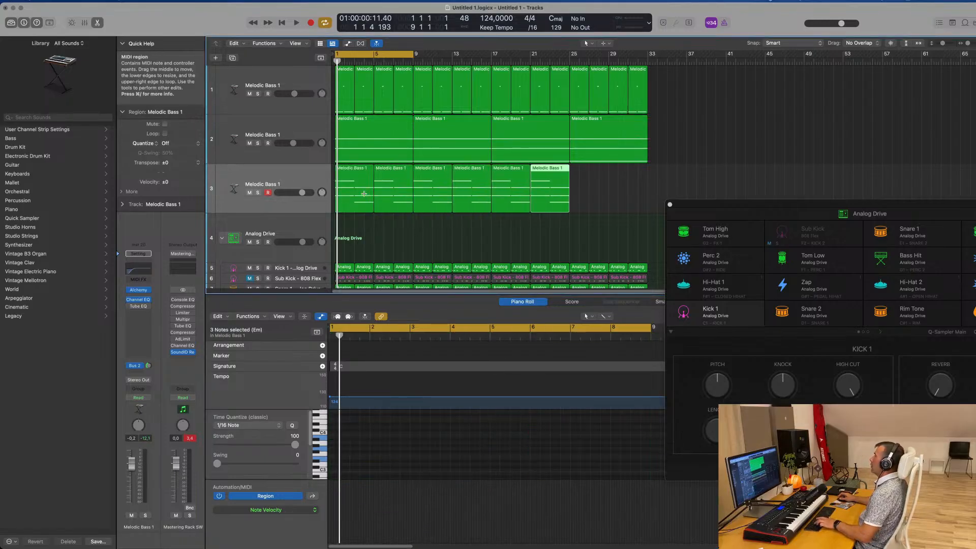
key(super+r)
Play the loop with the full pad part and review the repeated pad regions and their chords.
key(space)
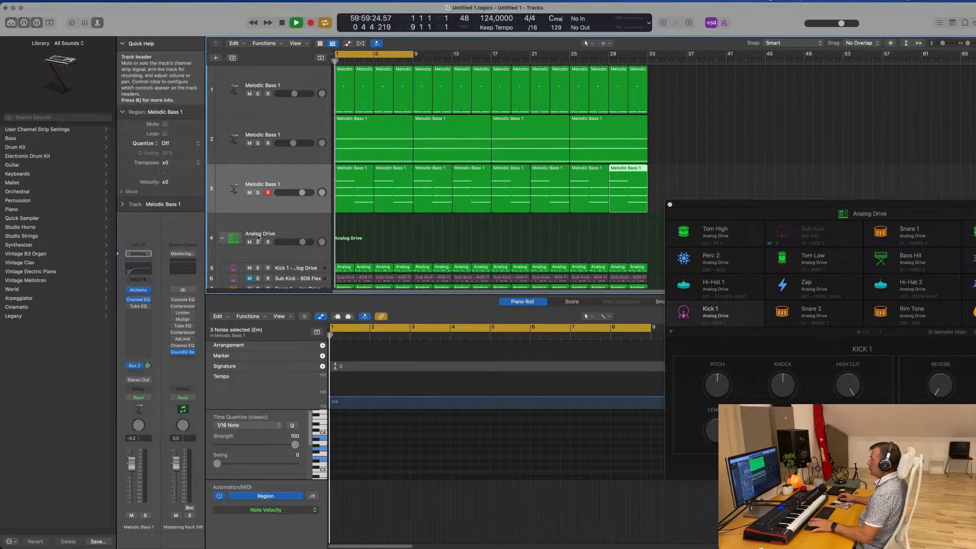
click(284, 176)
key(super+Left)
key(super+Left)
key(super+Left)
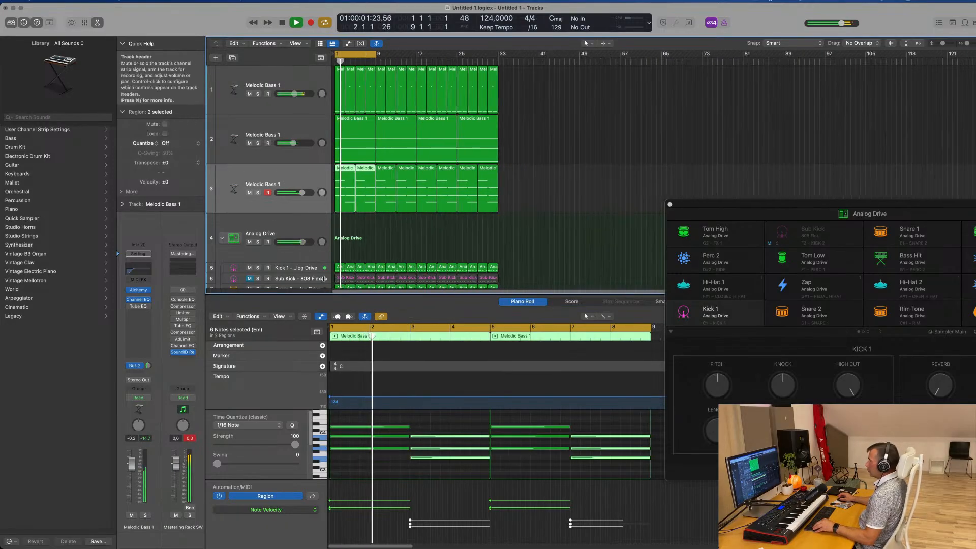
click(399, 245)
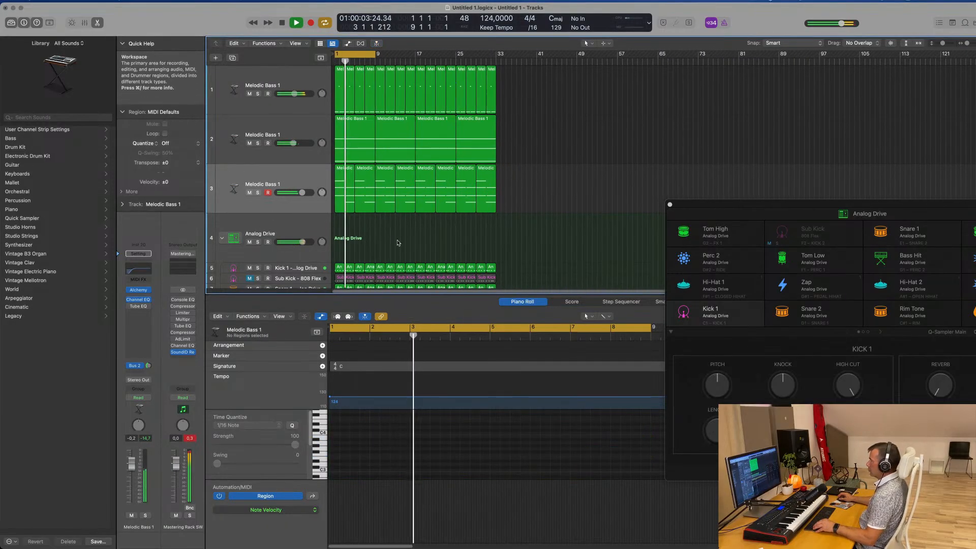
key(super+Right)
key(super+Left)
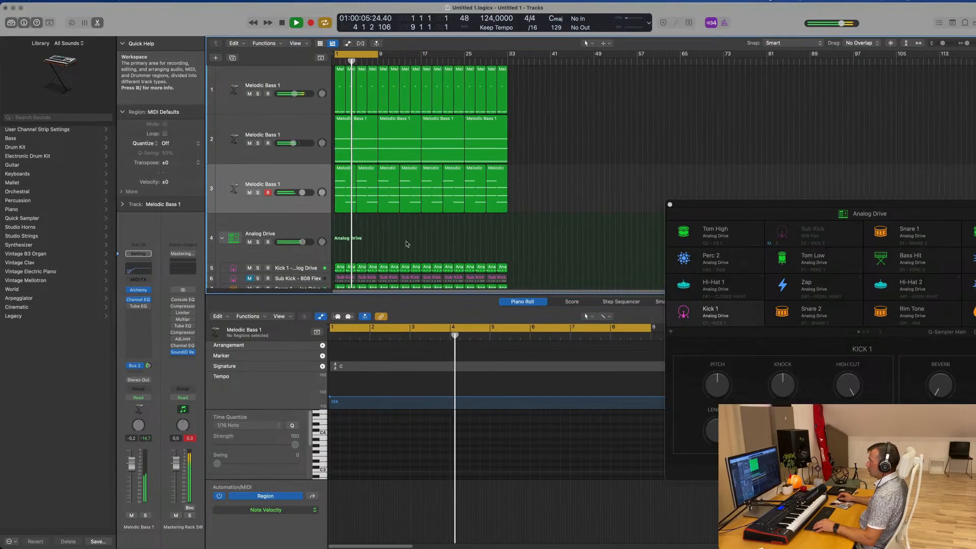
click(311, 175)
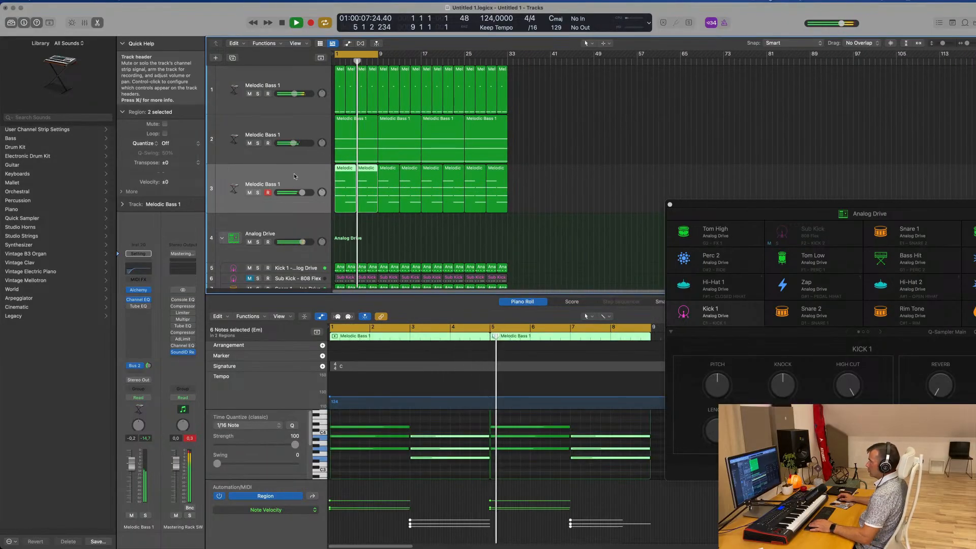
click(389, 244)
click(351, 197)
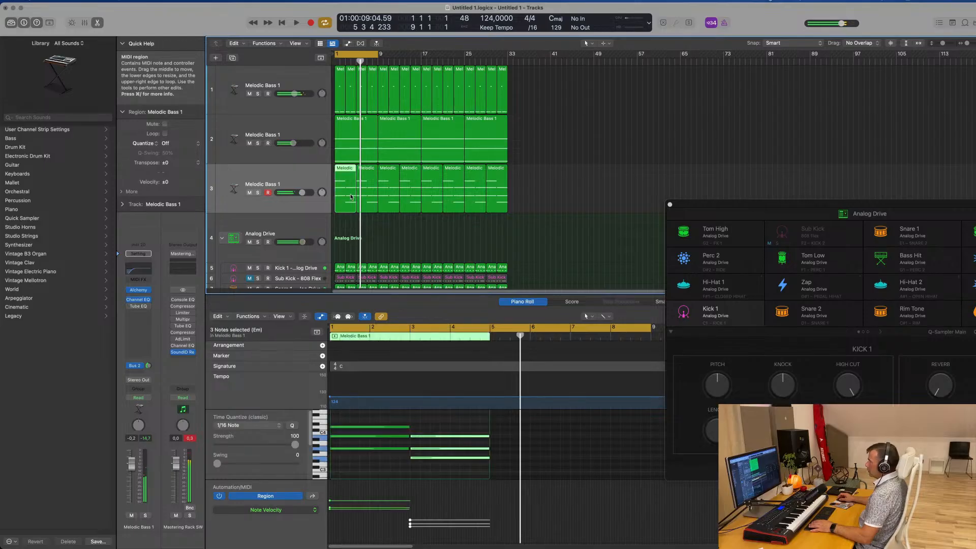
Play the pad loop from the start, extend the selection to its second region, and lower the pad track's volume to -4.4 dB.
click(424, 421)
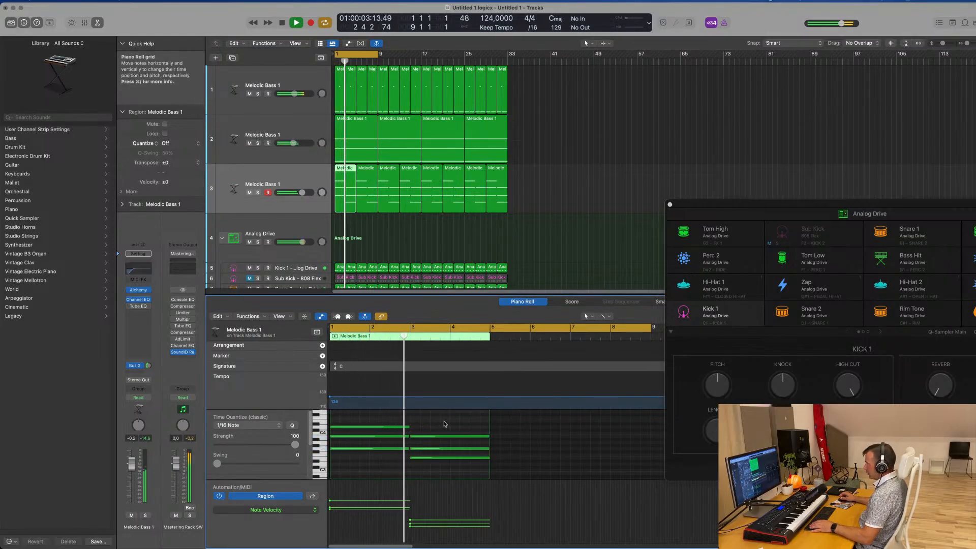
drag(443, 422, 443, 463)
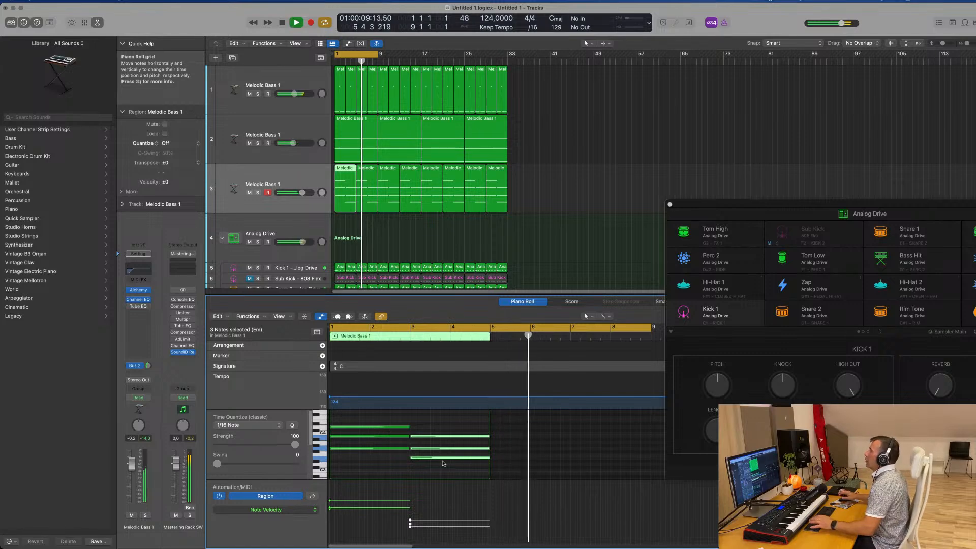
key(Return)
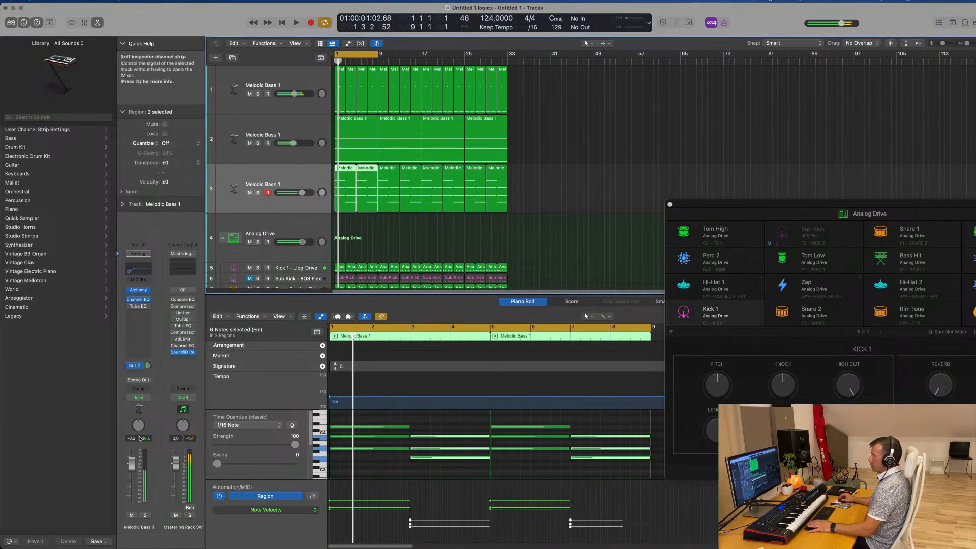
shift+click(366, 198)
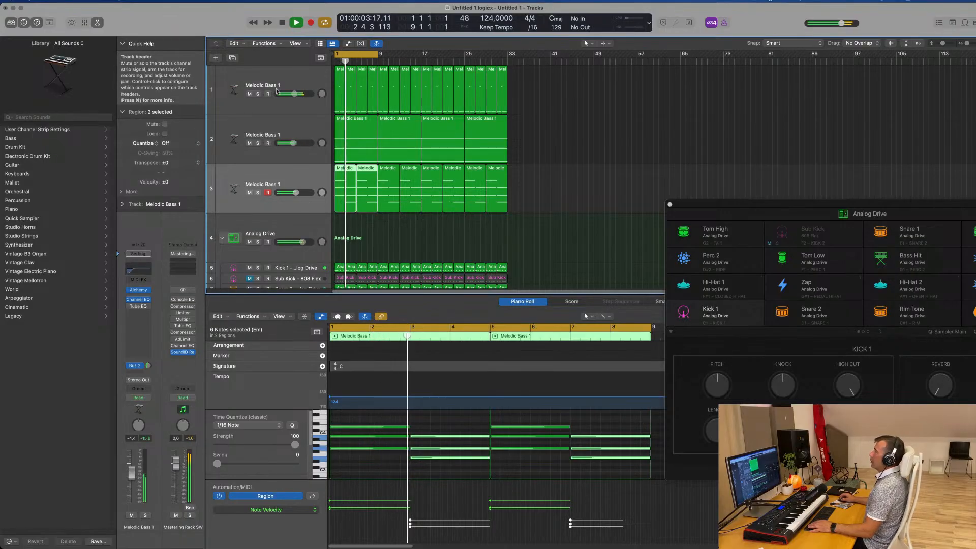
Duplicate the pad track's instrument setup onto a new empty track and restart the loop from bar 1.
click(232, 59)
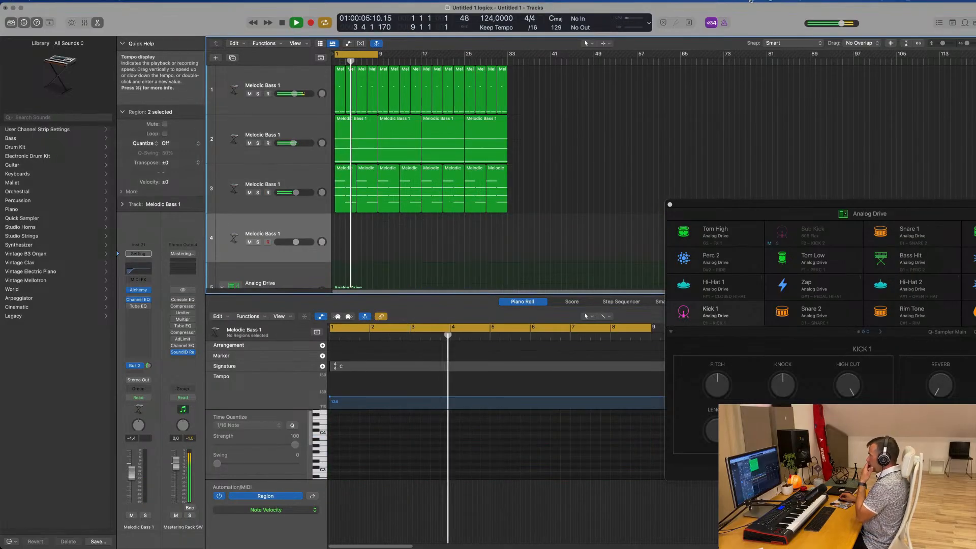
click(751, 2)
click(741, 2)
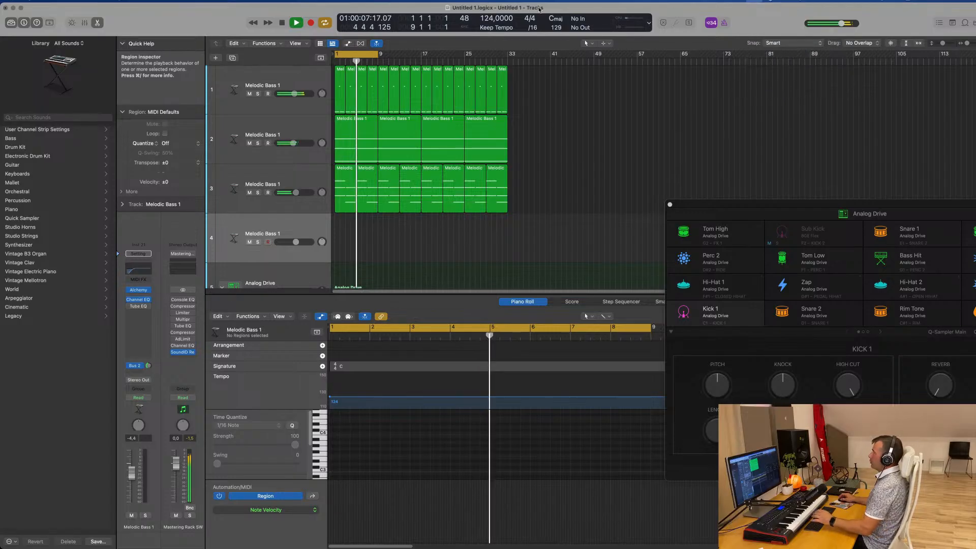
key(Return)
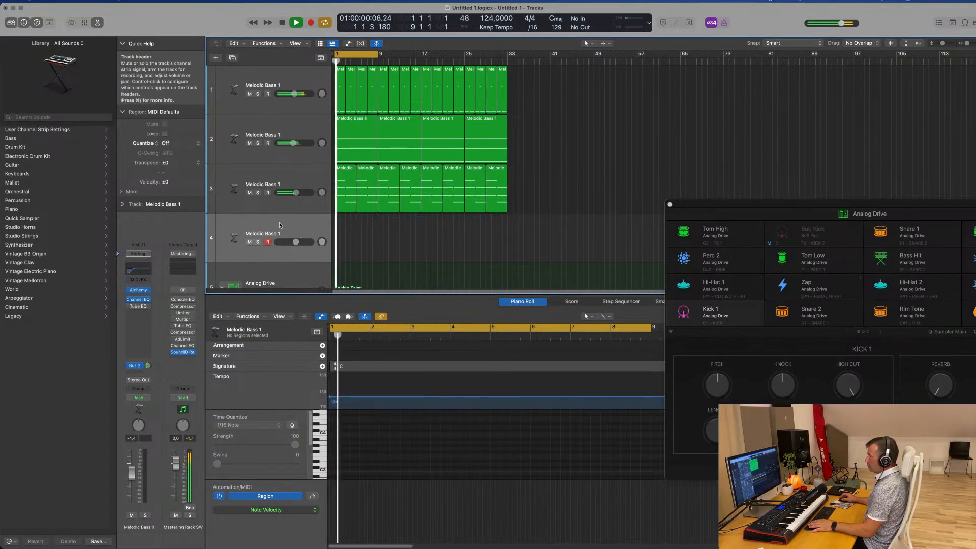
Load the 80s Sync Lead preset from Alchemy's Leads category on the new track and set its volume to -12.6 dB.
click(139, 291)
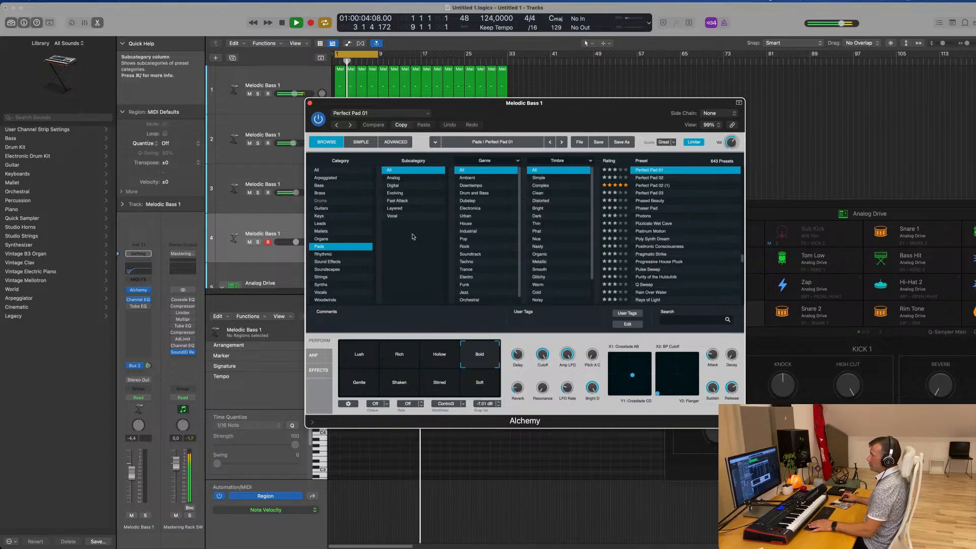
click(320, 223)
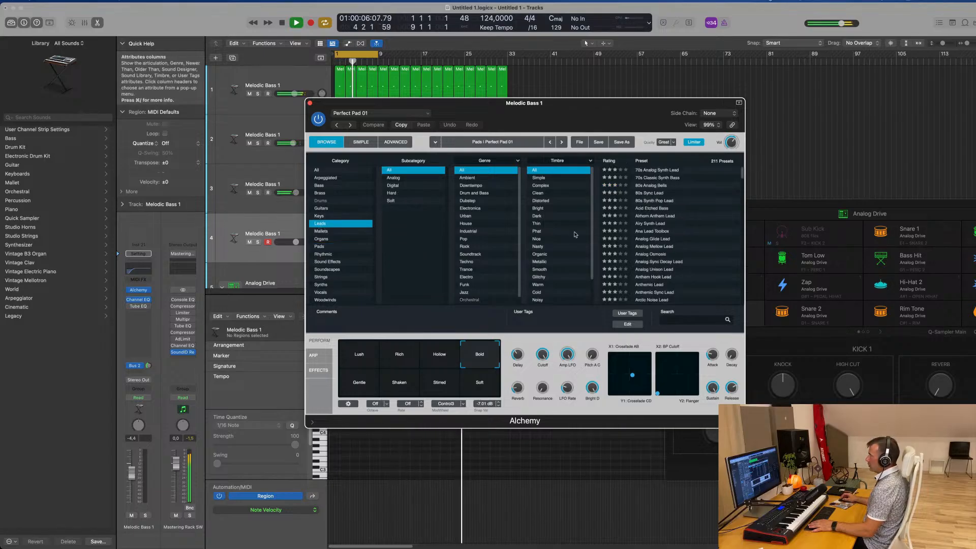
click(650, 193)
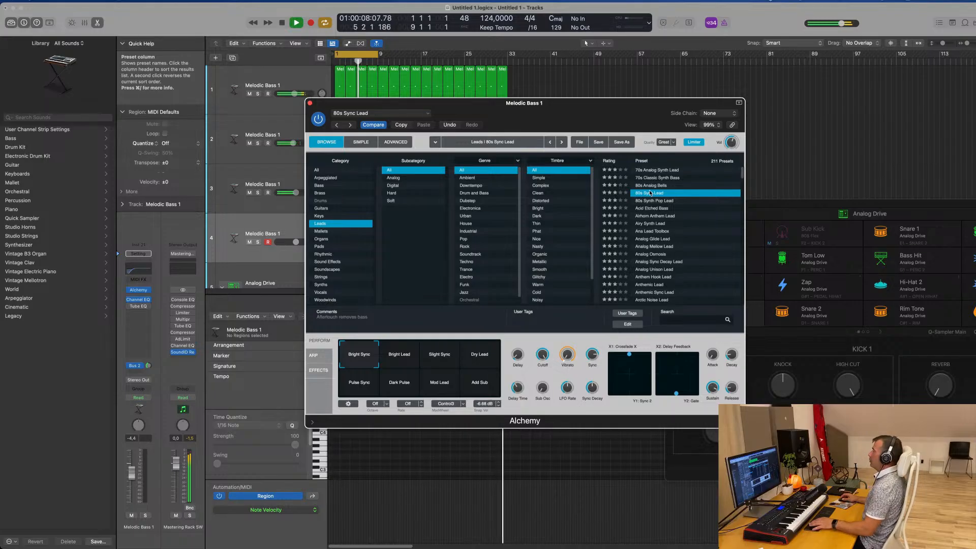
drag(609, 104, 813, 99)
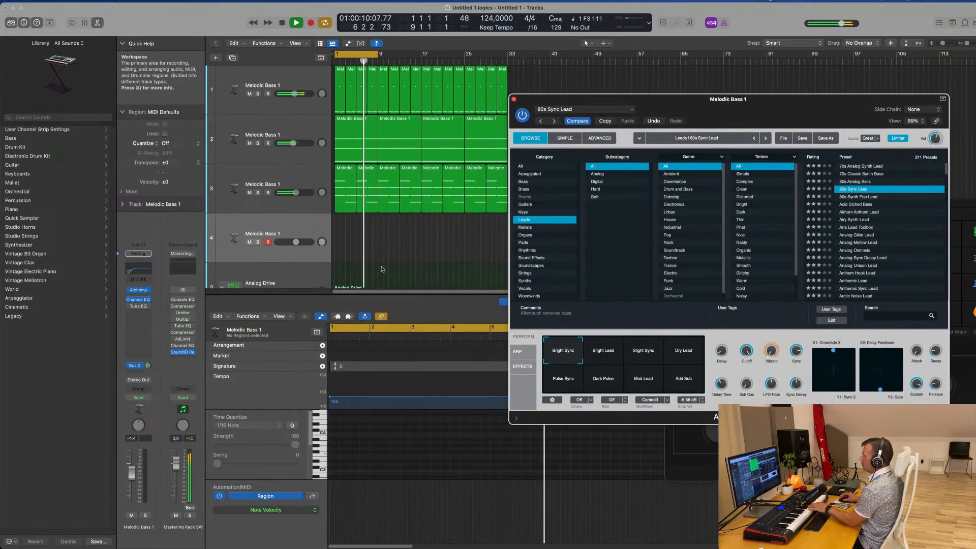
drag(296, 242, 289, 242)
Add a second send to the lead track, routed to Bus 4.
click(148, 365)
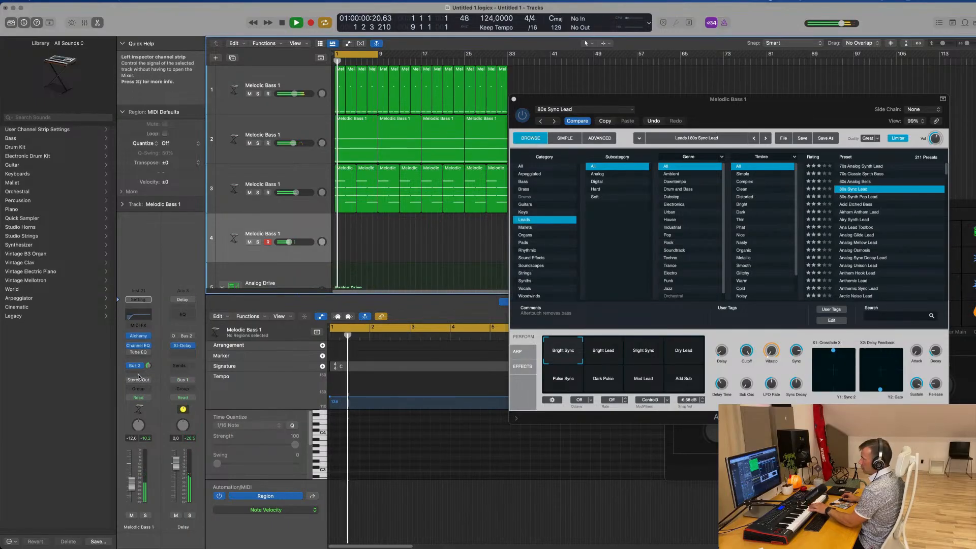
click(138, 374)
mouse_move(153, 384)
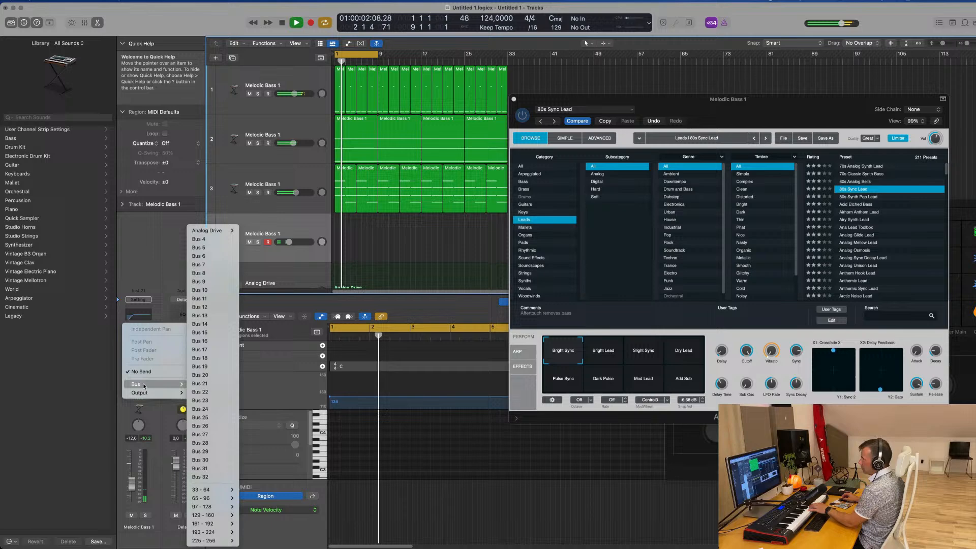
click(211, 241)
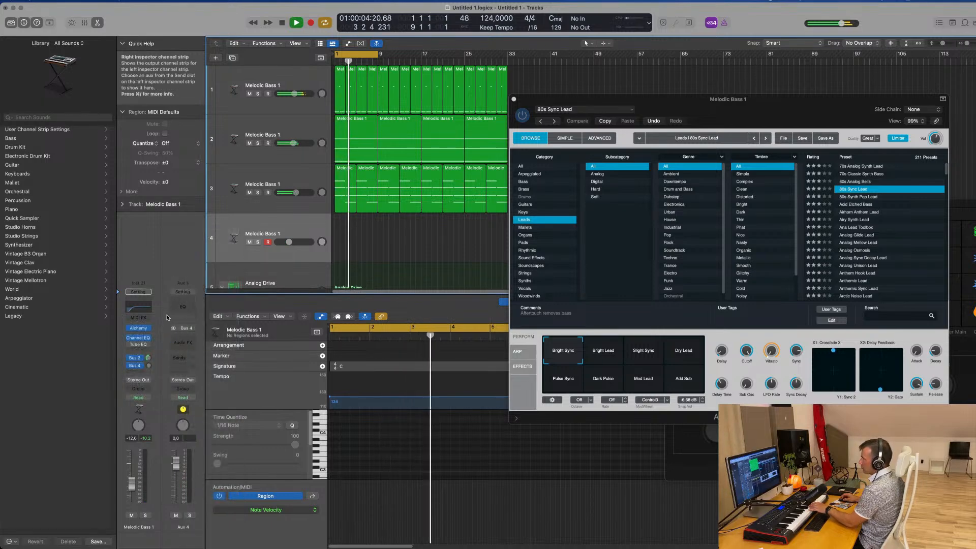
Insert SilverVerb on the Bus 4 aux channel and raise the lead track's send to it to about -4.5 dB.
click(184, 341)
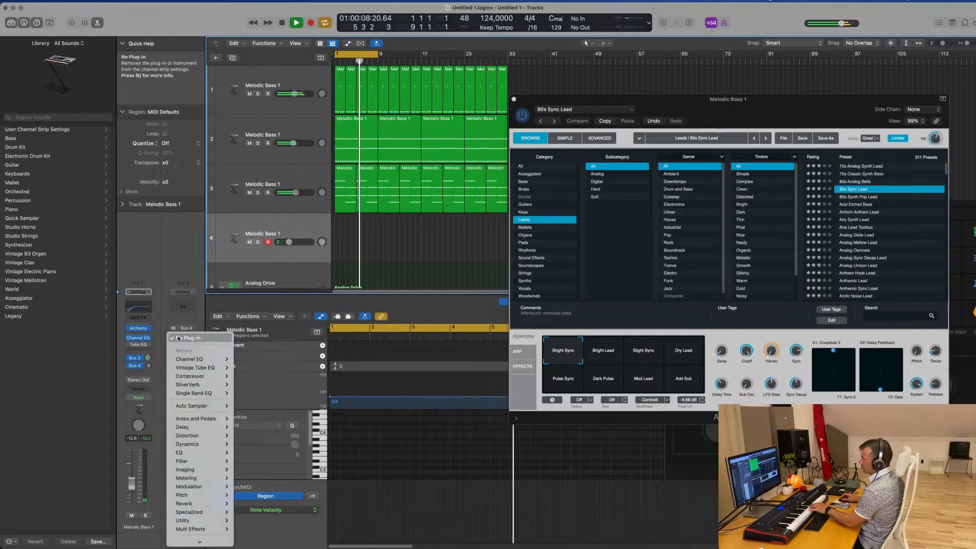
mouse_move(188, 384)
click(249, 393)
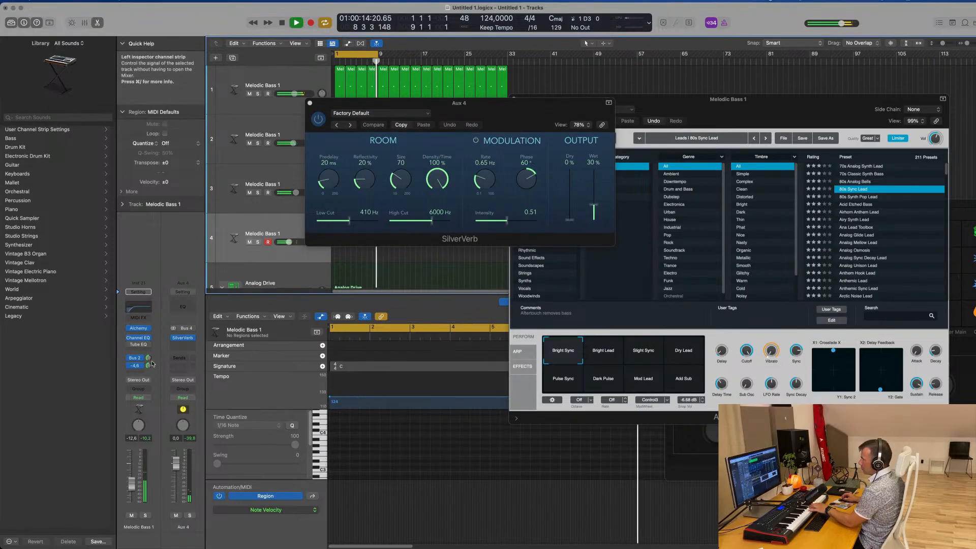
Load the grandiose preset in SilverVerb and close the plug-in.
click(406, 114)
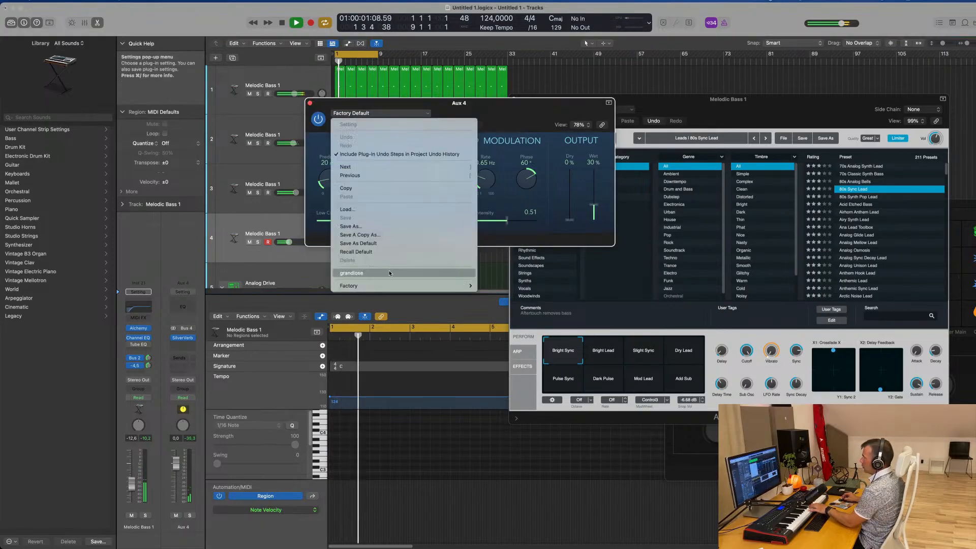
click(355, 272)
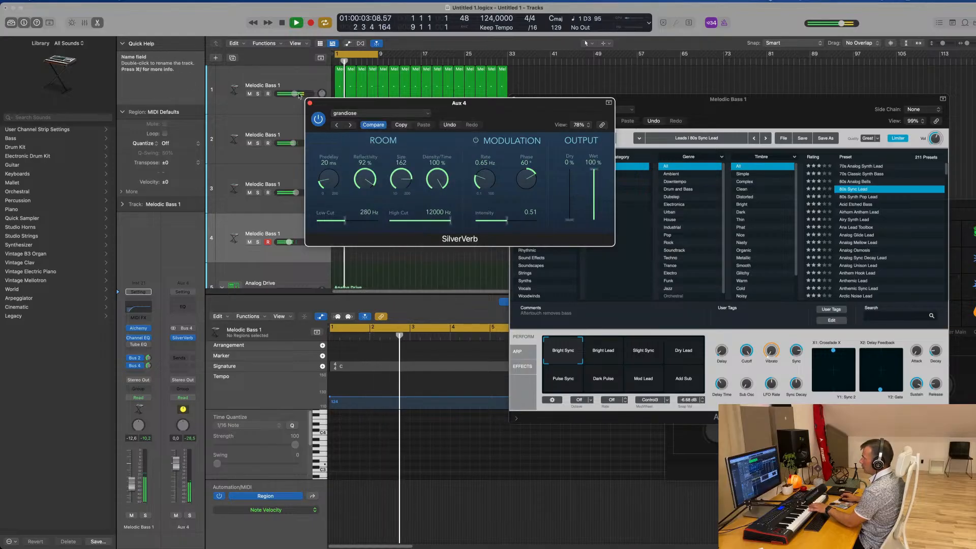
click(309, 104)
Audition the 80s Sync Lead transform pad snapshots from Bright Lead through Add Sub and lower the track's volume to -15.6 dB.
drag(541, 105, 367, 108)
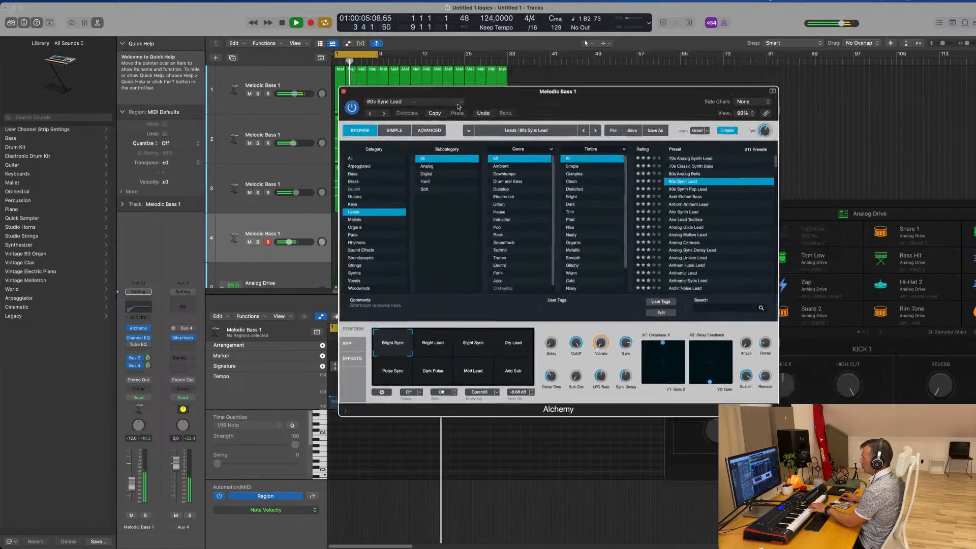
drag(542, 109, 615, 65)
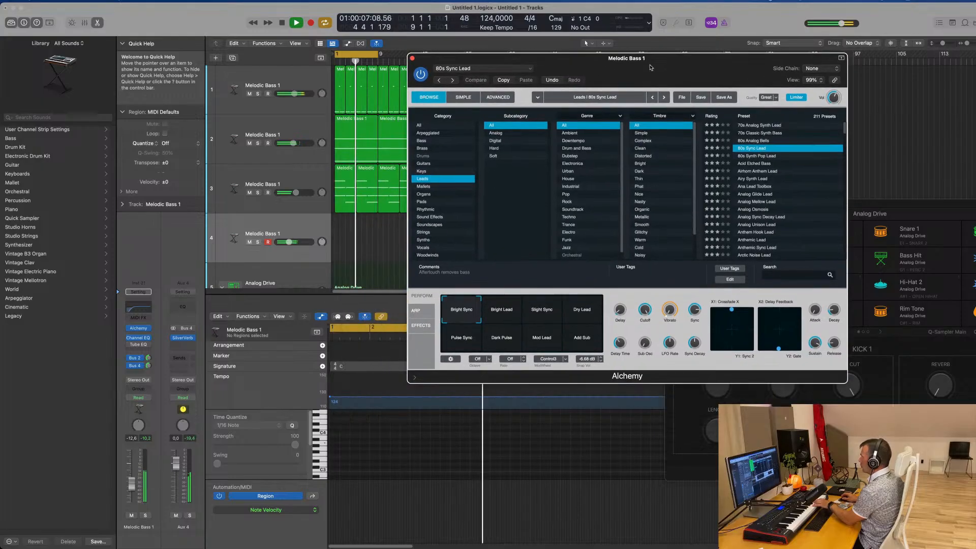
click(491, 308)
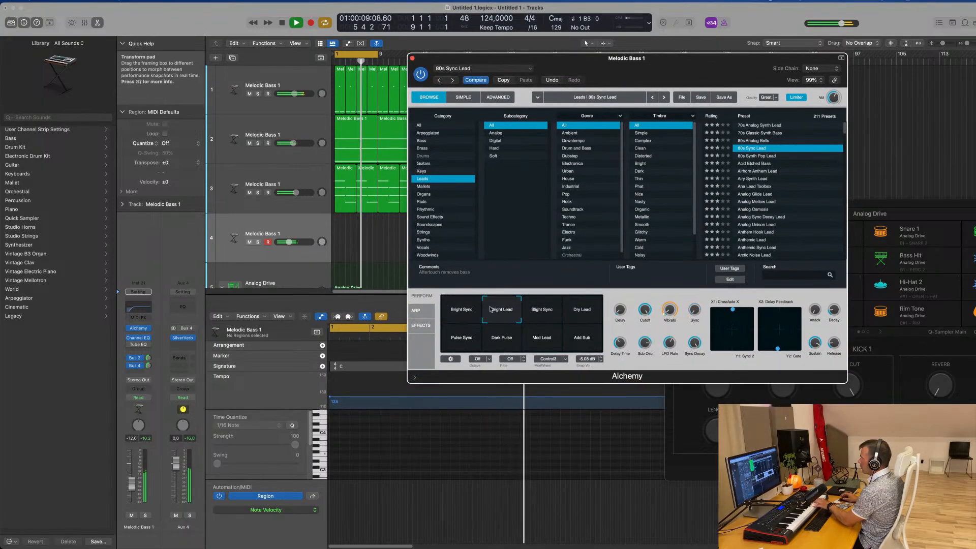
click(544, 314)
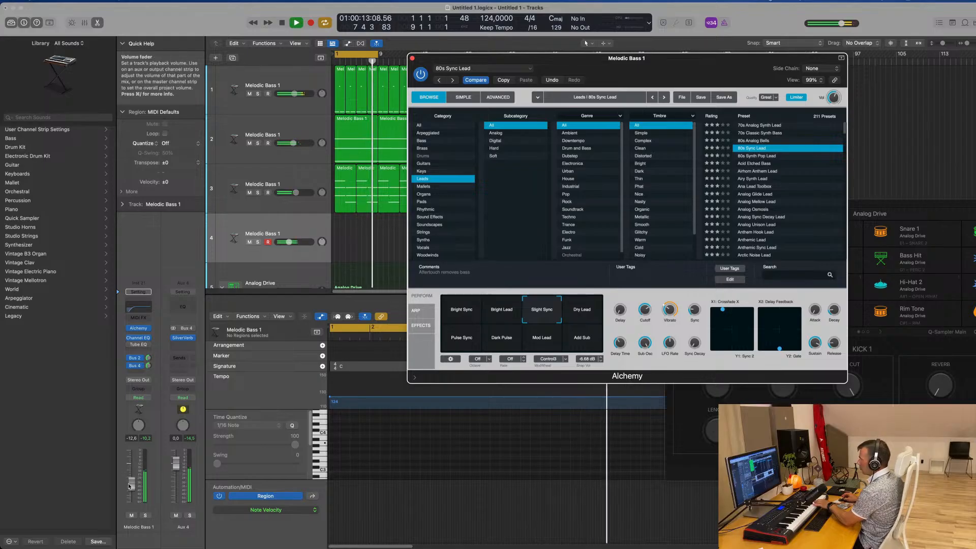
drag(131, 481, 130, 491)
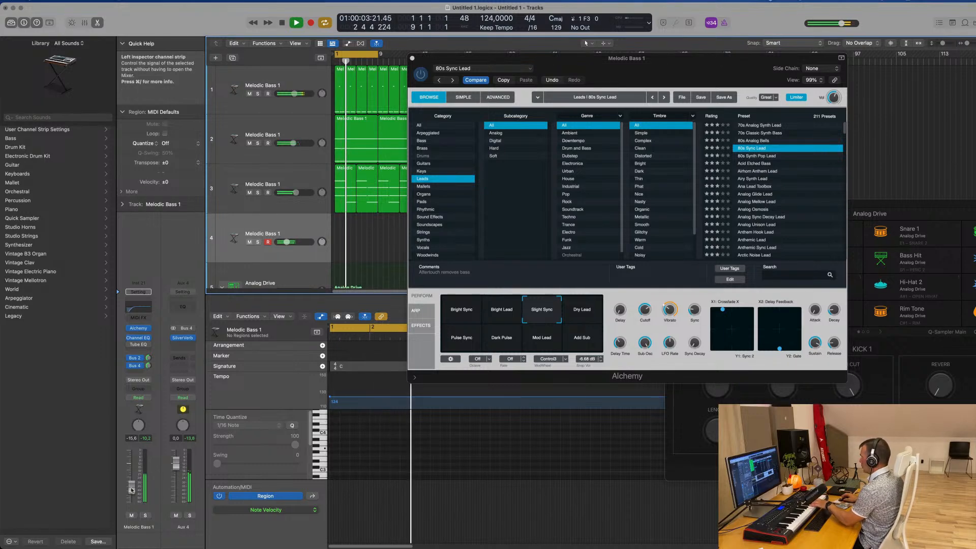
click(583, 307)
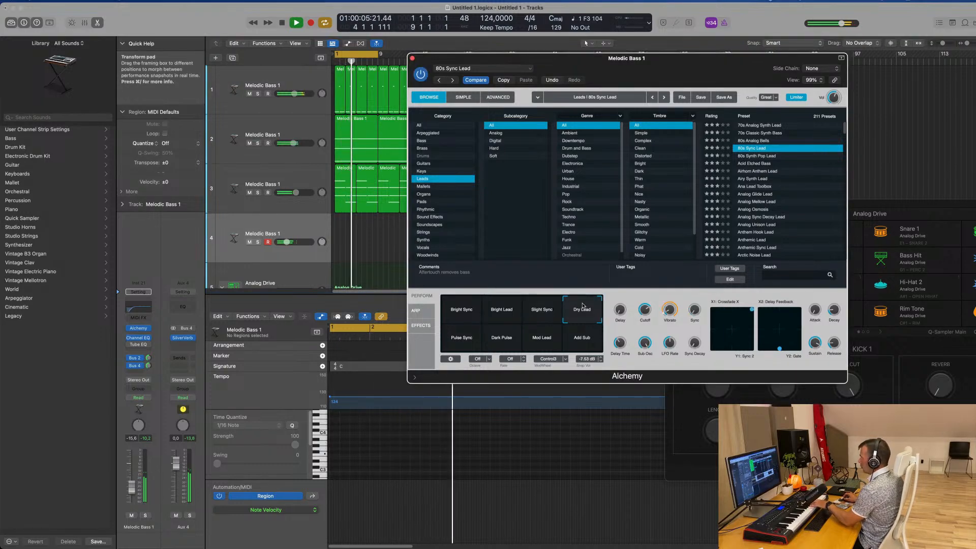
click(454, 342)
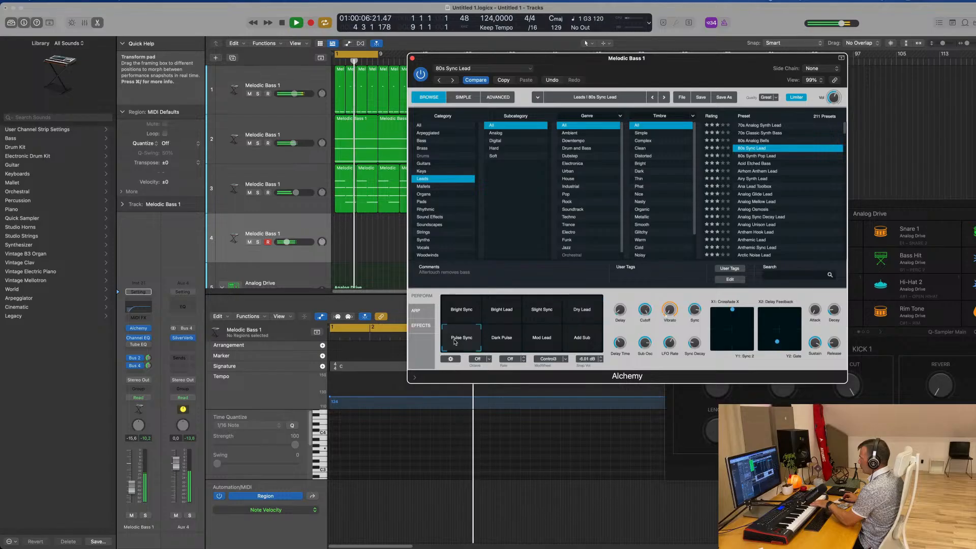
click(499, 341)
click(536, 341)
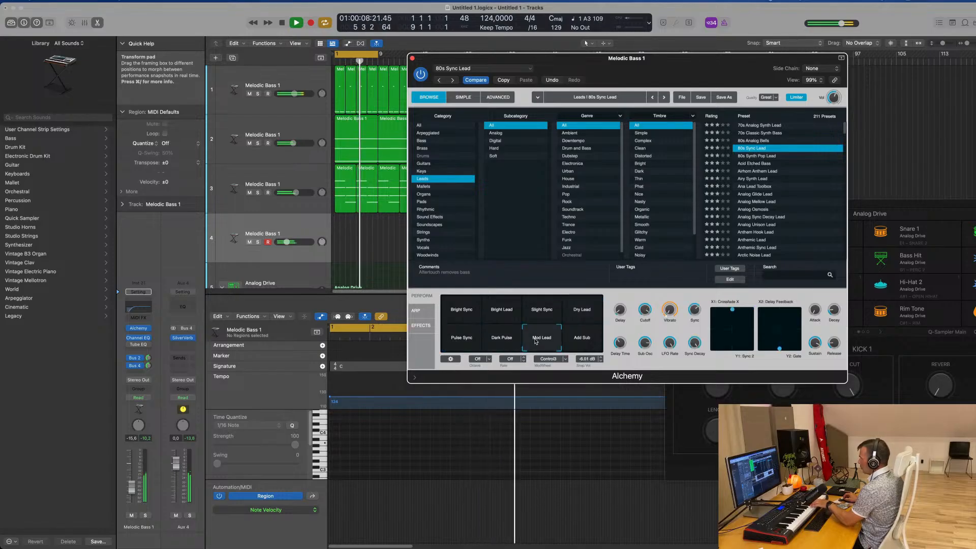
click(582, 340)
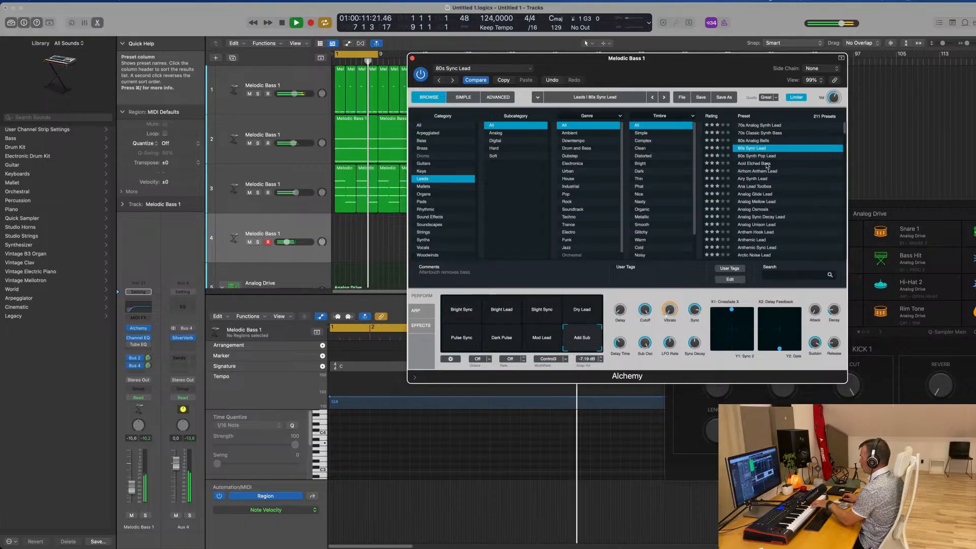
Load the Airhorn Anthem Lead preset and record an eight-bar lead melody with the track's volume at -3.4 dB.
click(764, 172)
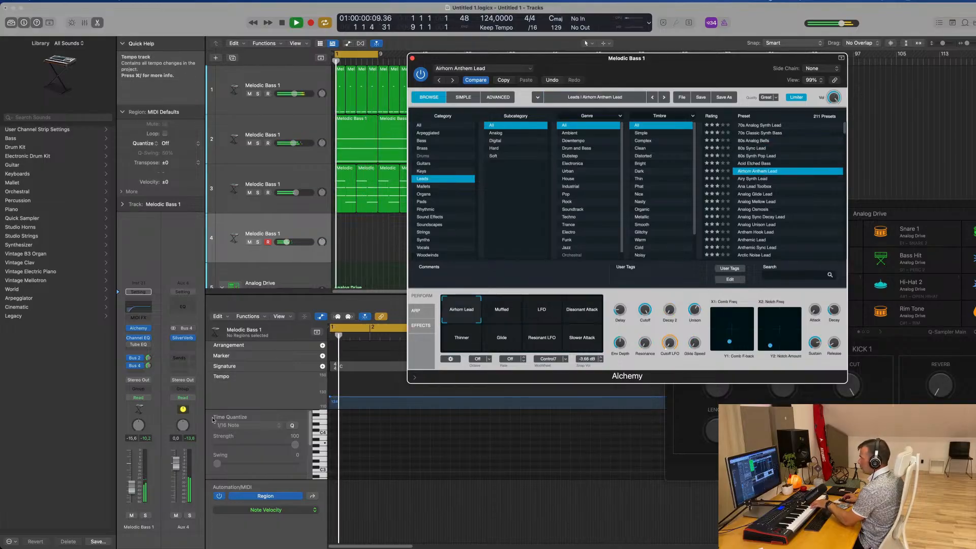
drag(131, 487, 132, 471)
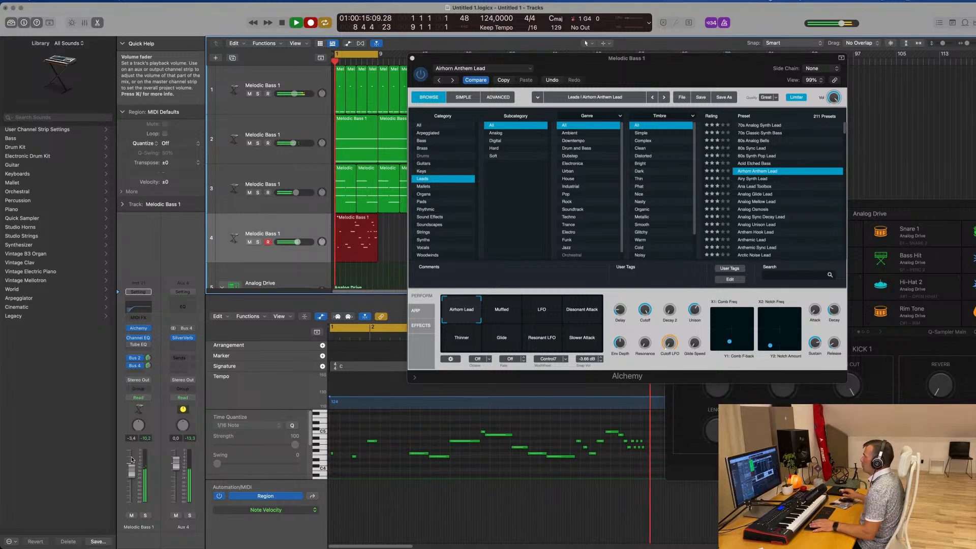
key(space)
key(space)
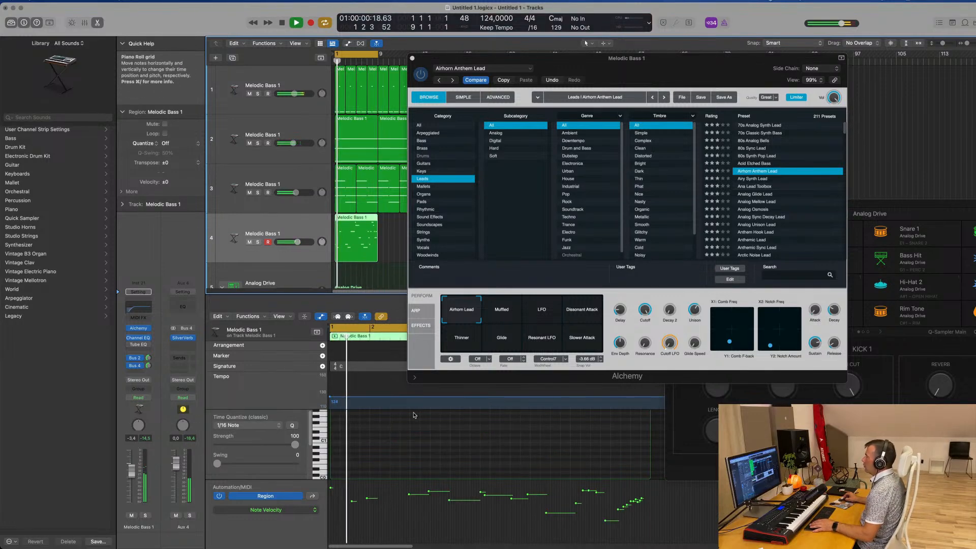
Show the recorded lead region's notes in the Piano Roll and close Alchemy.
scroll(414, 415, up, 3)
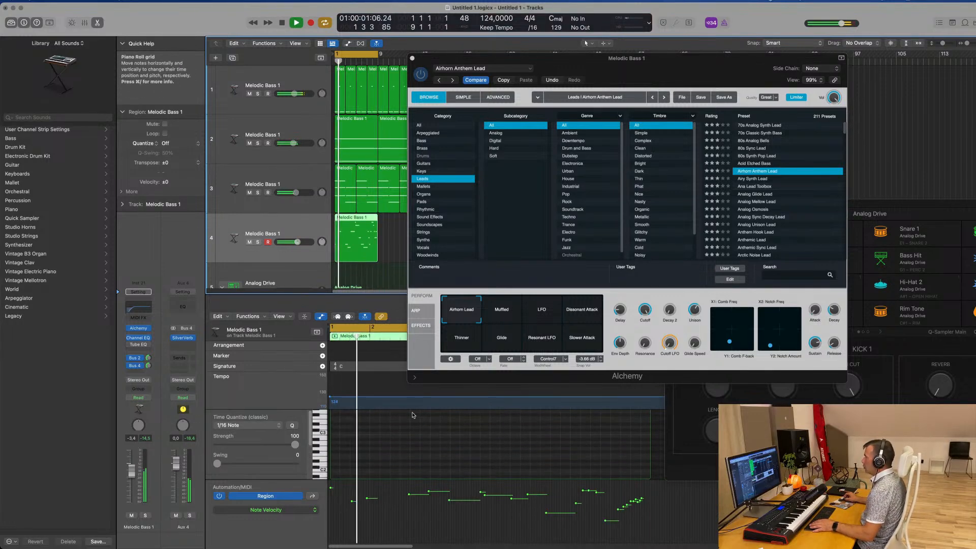
key(e)
double_click(353, 219)
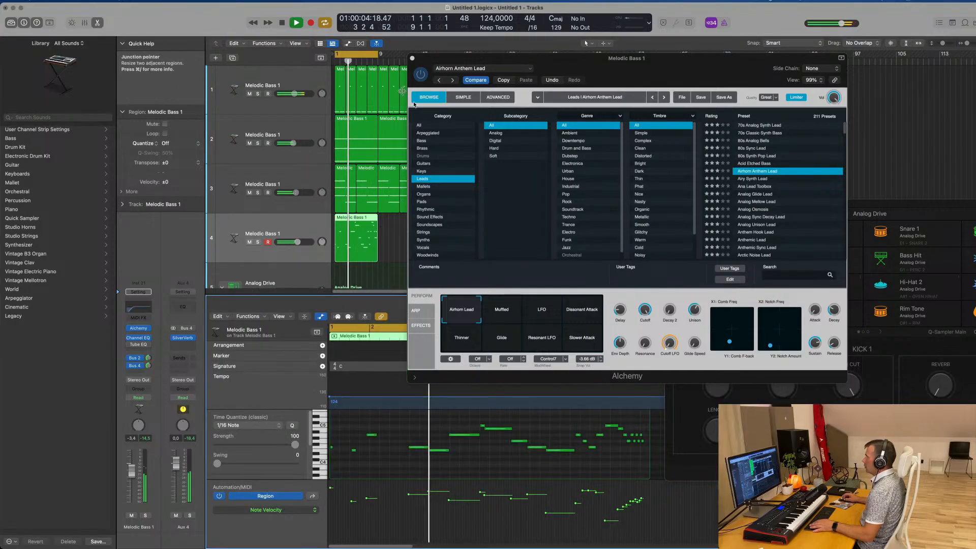
click(412, 58)
Delete the opening notes before bar 3 from the recorded lead melody in the Piano Roll.
scroll(521, 462, down, 1)
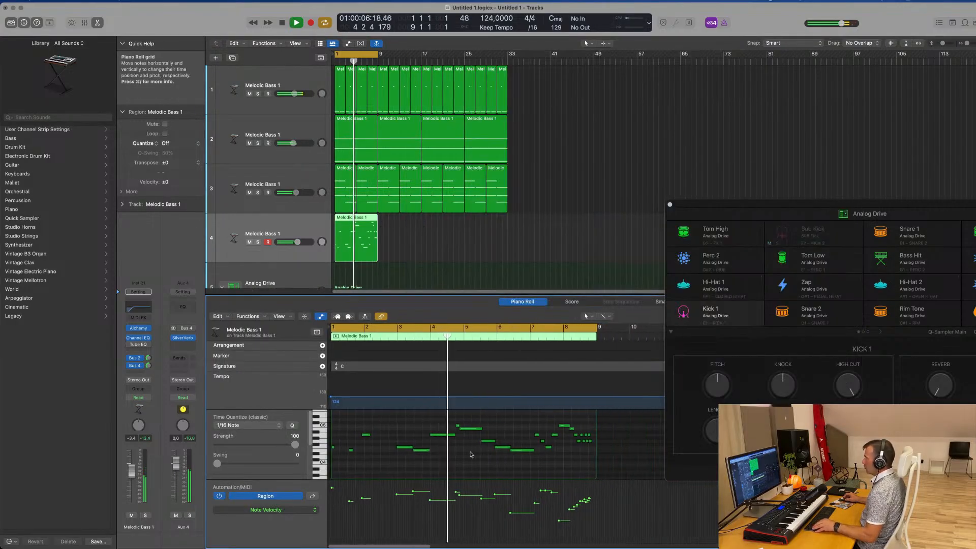
scroll(471, 452, up, 2)
scroll(470, 452, down, 3)
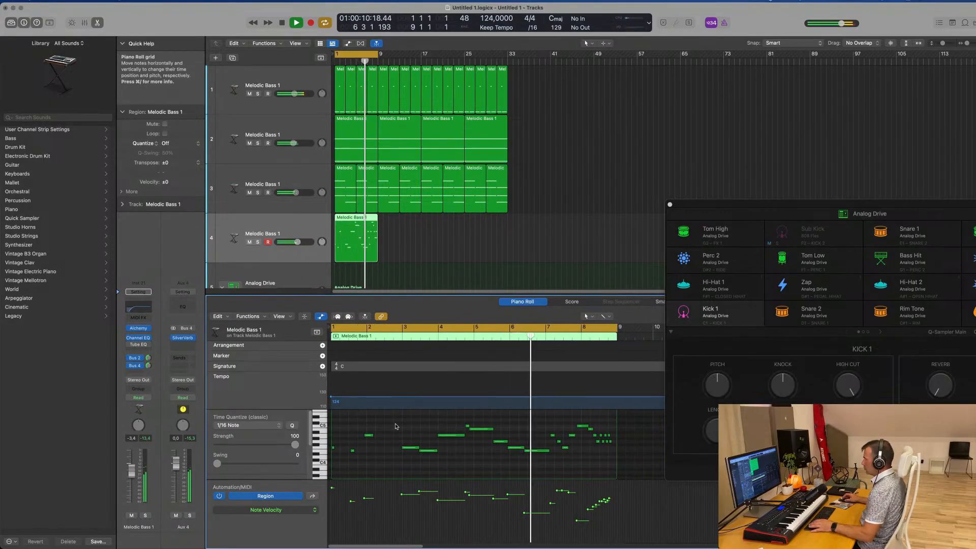
key(Return)
drag(391, 422, 329, 457)
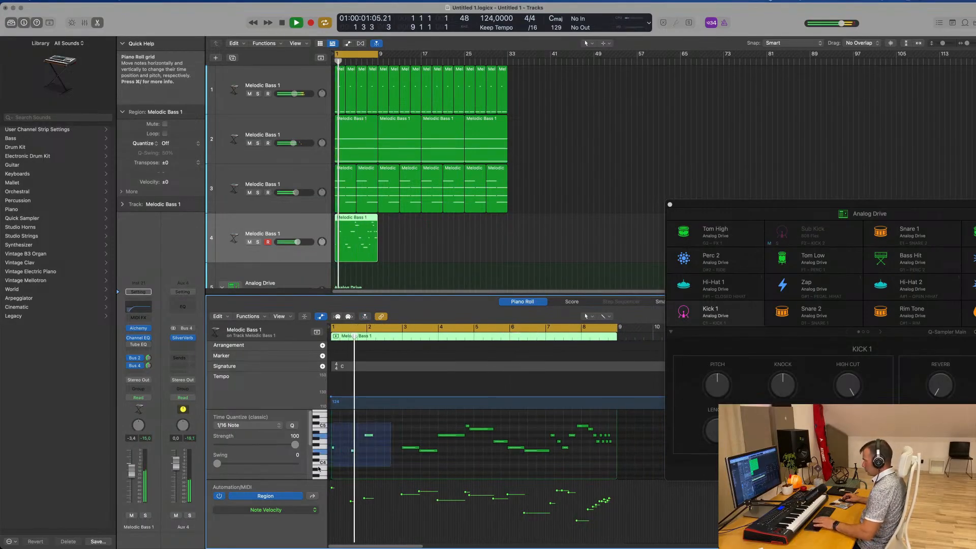
key(Delete)
Move all remaining lead notes earlier so the melody starts at bar 1, and play it back.
key(super+a)
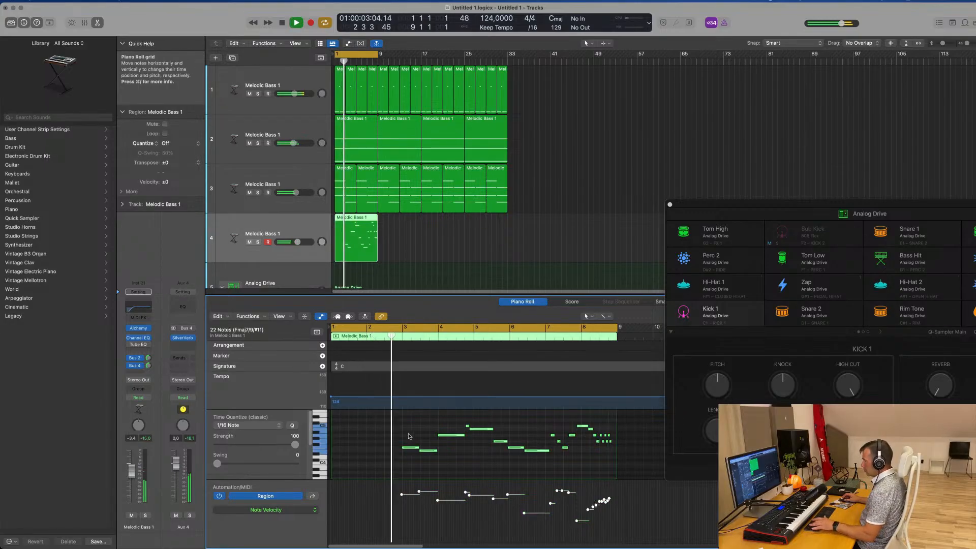
drag(410, 449, 342, 451)
key(space)
scroll(419, 454, up, 3)
scroll(420, 454, down, 1)
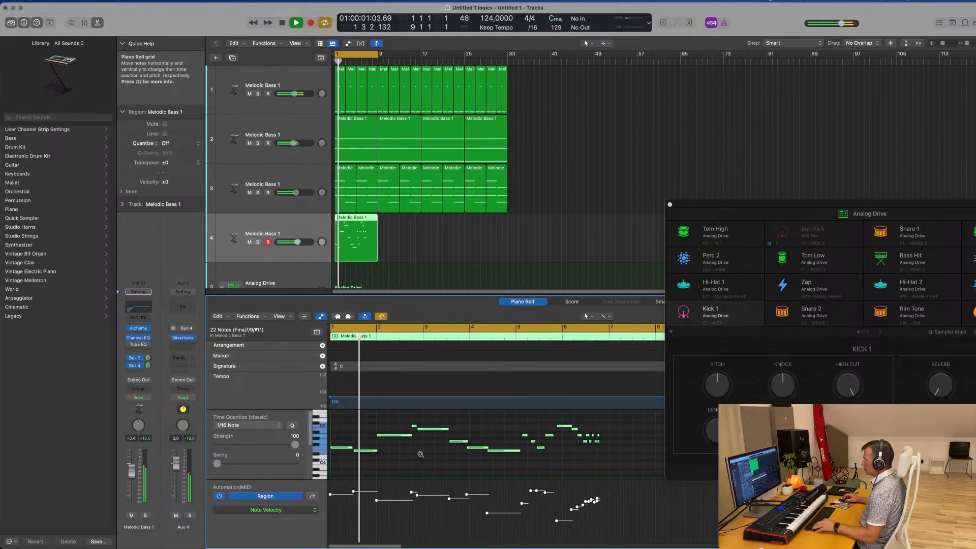
Shorten the end of the long B4 note that spans bar 3 of the lead melody.
scroll(441, 457, up, 2)
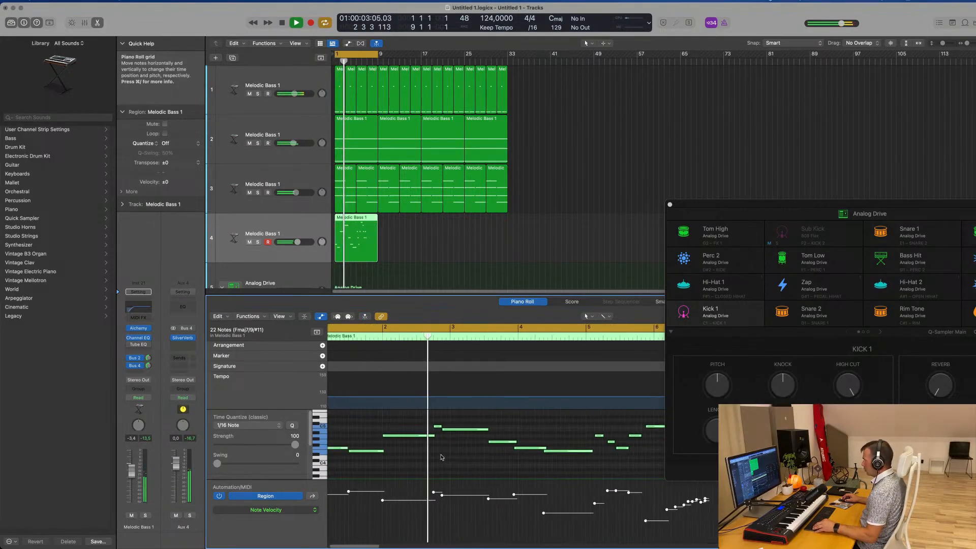
scroll(441, 456, down, 1)
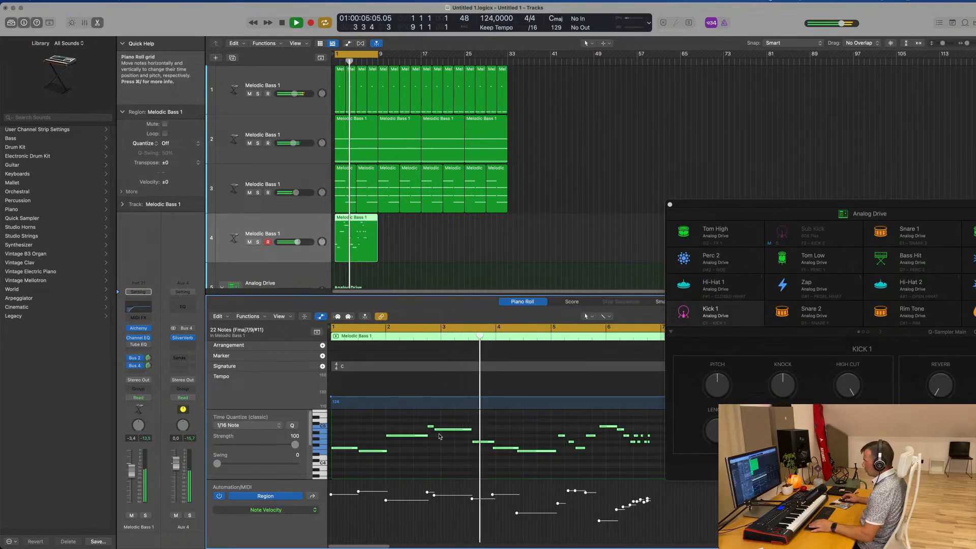
click(468, 429)
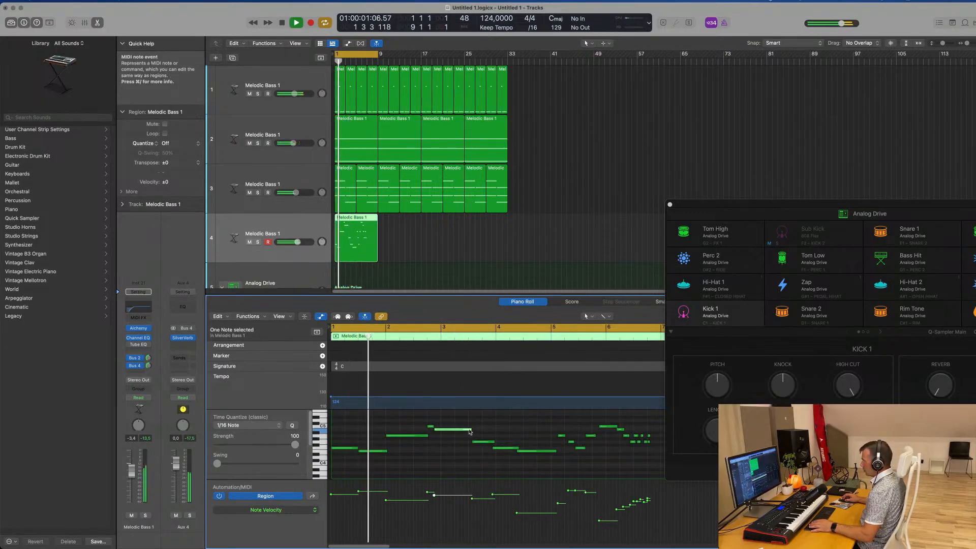
drag(469, 430, 465, 431)
scroll(456, 444, down, 1)
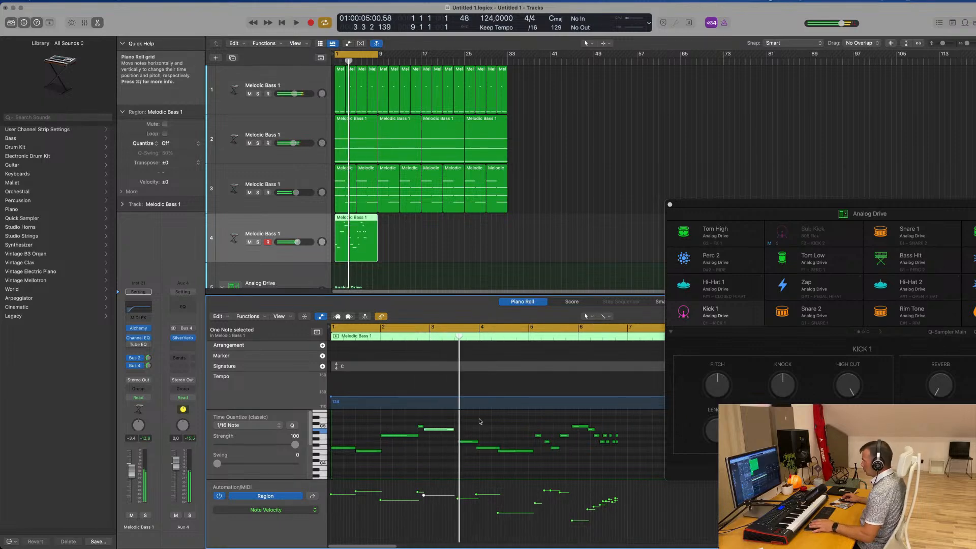
Shift the 17 lead notes after the long B4 later so that phrase starts around bar 4, and listen to the result.
key(super+a)
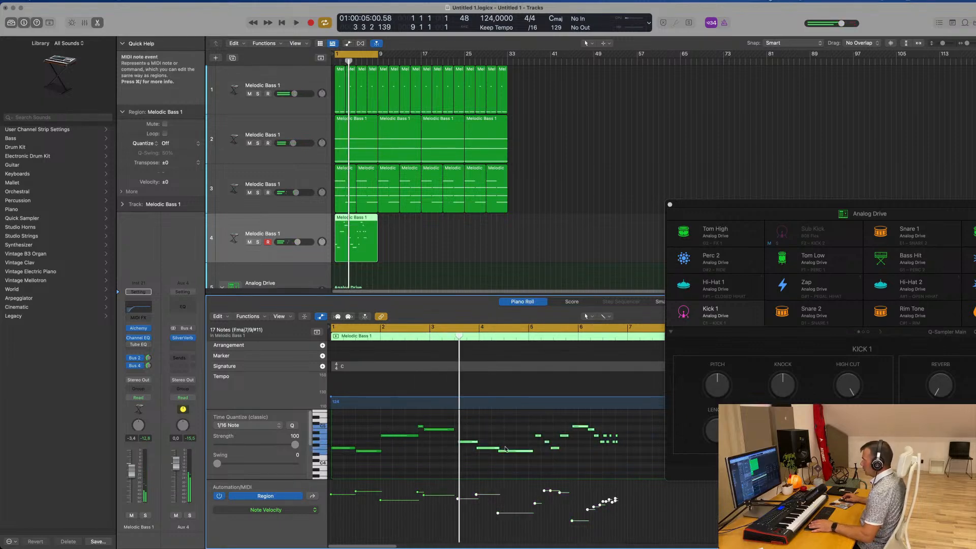
drag(469, 443, 490, 442)
key(space)
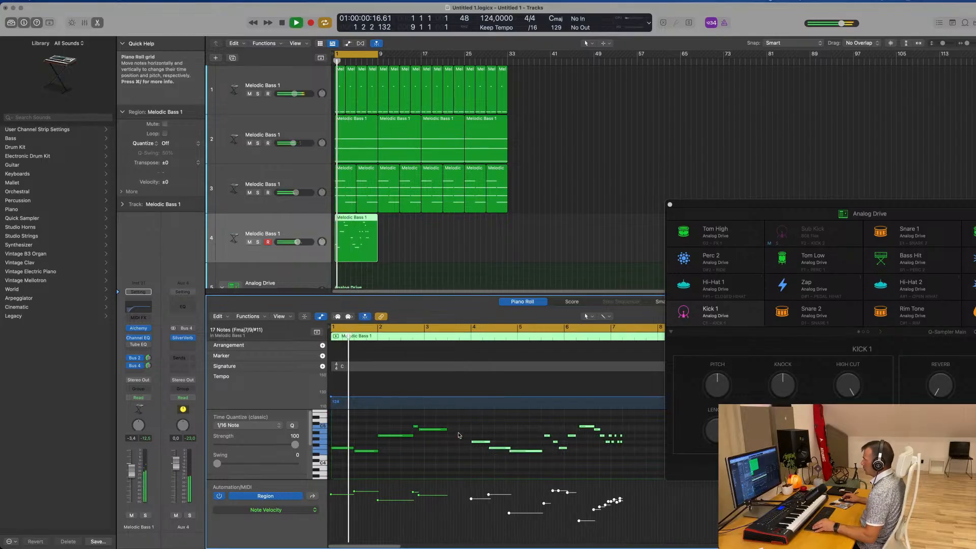
scroll(465, 435, up, 2)
scroll(464, 435, down, 2)
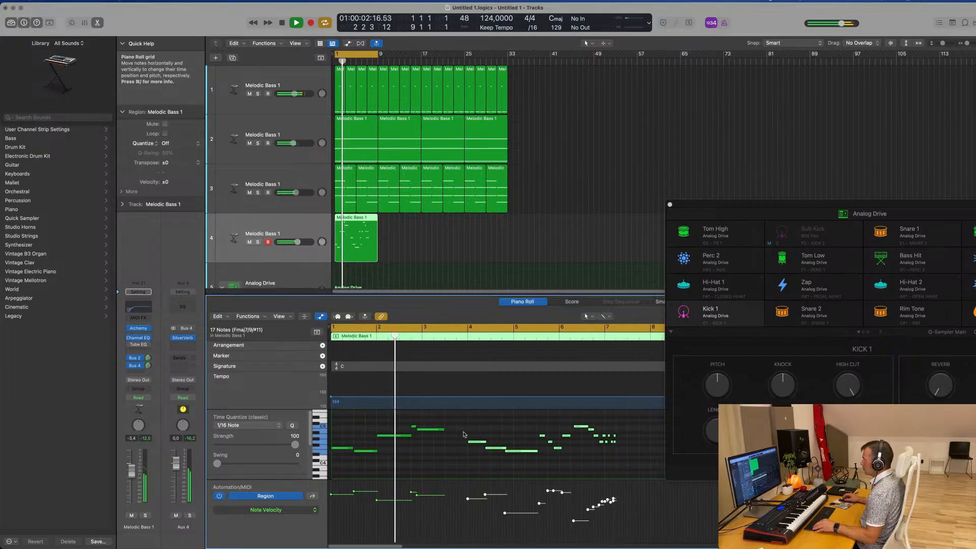
scroll(464, 434, up, 2)
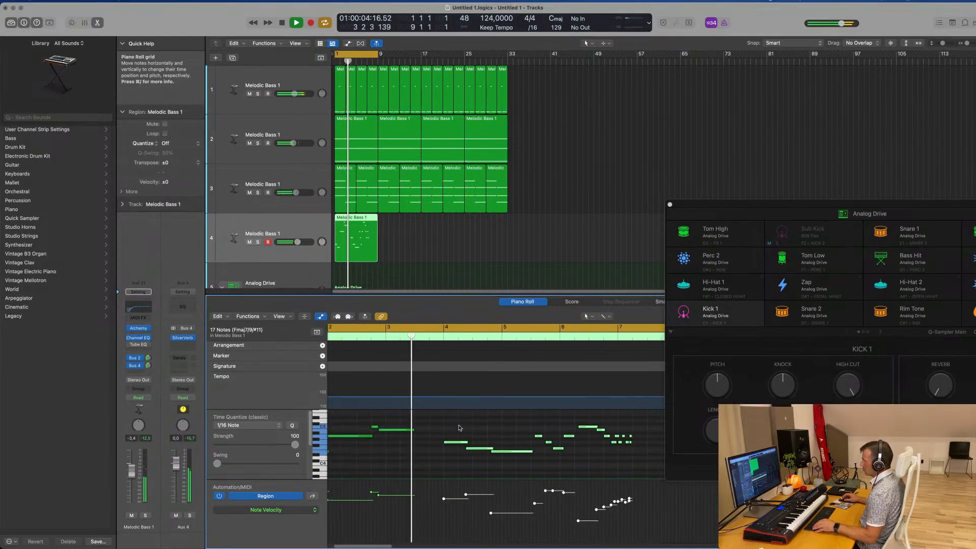
scroll(447, 423, left, 2)
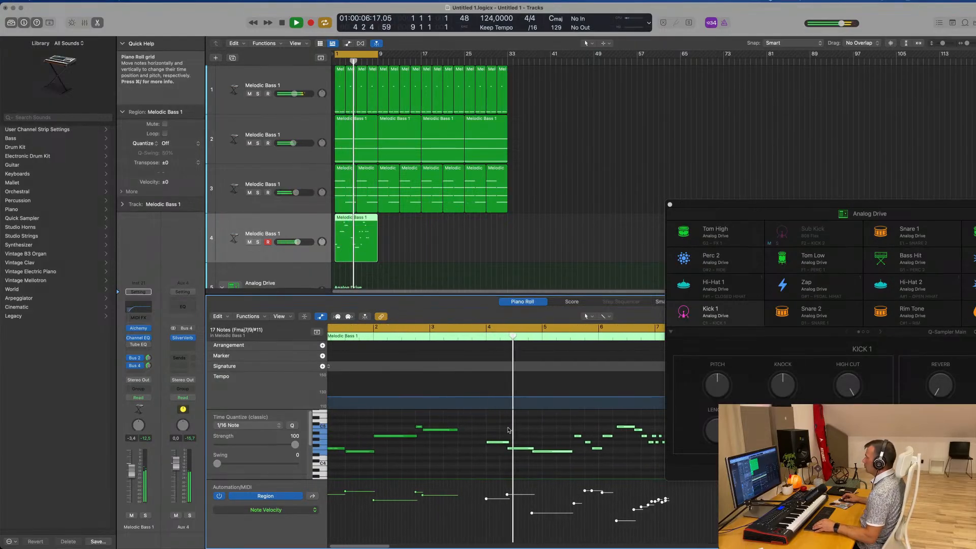
scroll(523, 430, down, 1)
scroll(520, 428, down, 2)
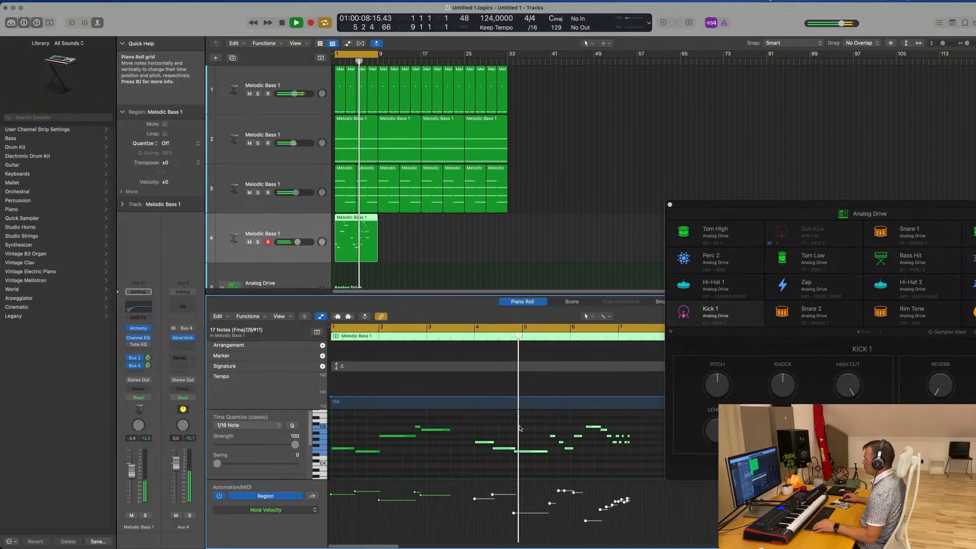
Delete all lead notes from bar 4 onward, keeping only the opening phrase.
key(space)
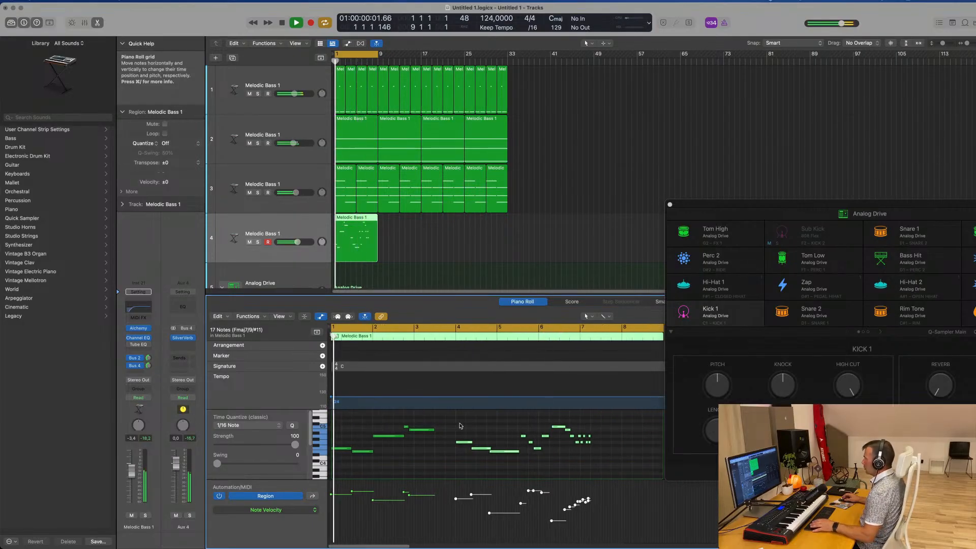
drag(459, 423, 598, 463)
key(Delete)
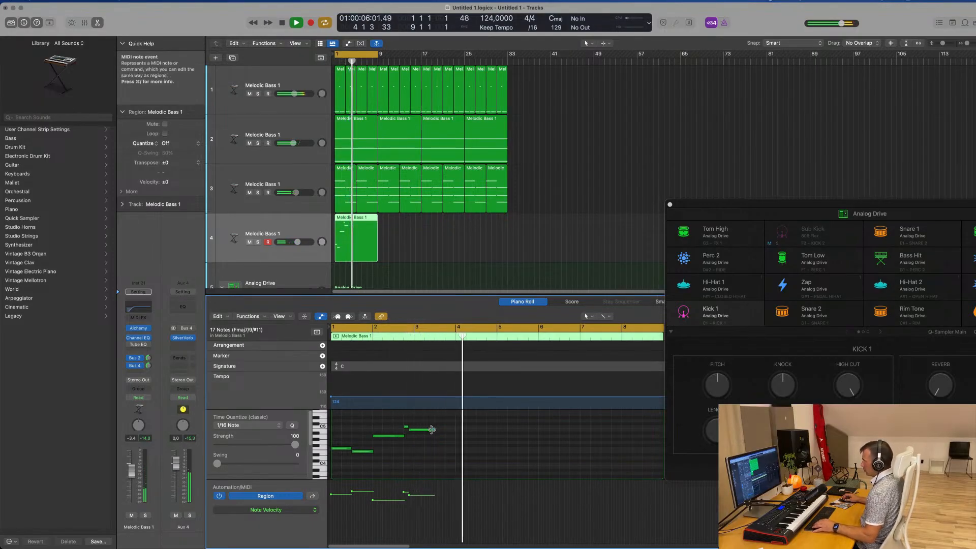
Lengthen the final B4 note to just over two bars so it ends just before bar 5, and play the phrase.
drag(434, 429, 496, 433)
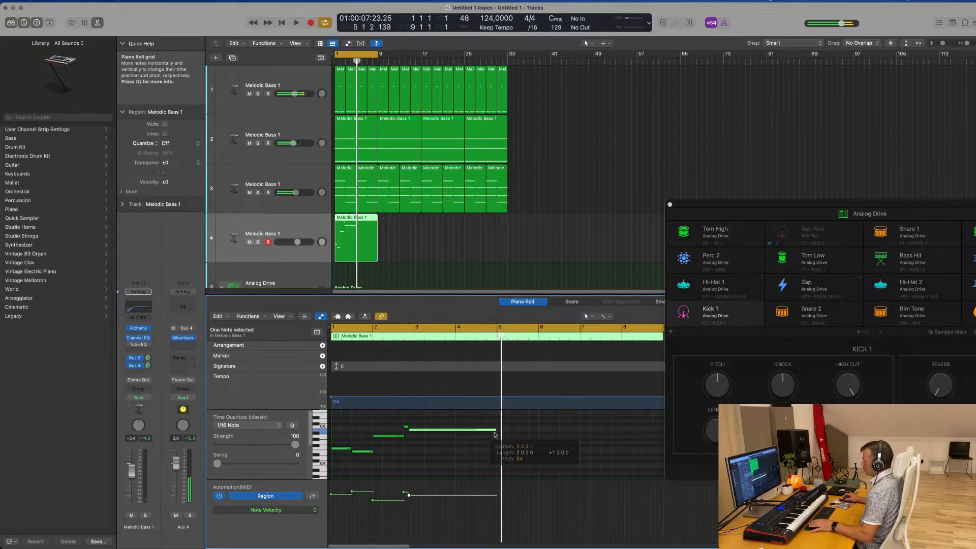
click(447, 454)
scroll(455, 457, up, 2)
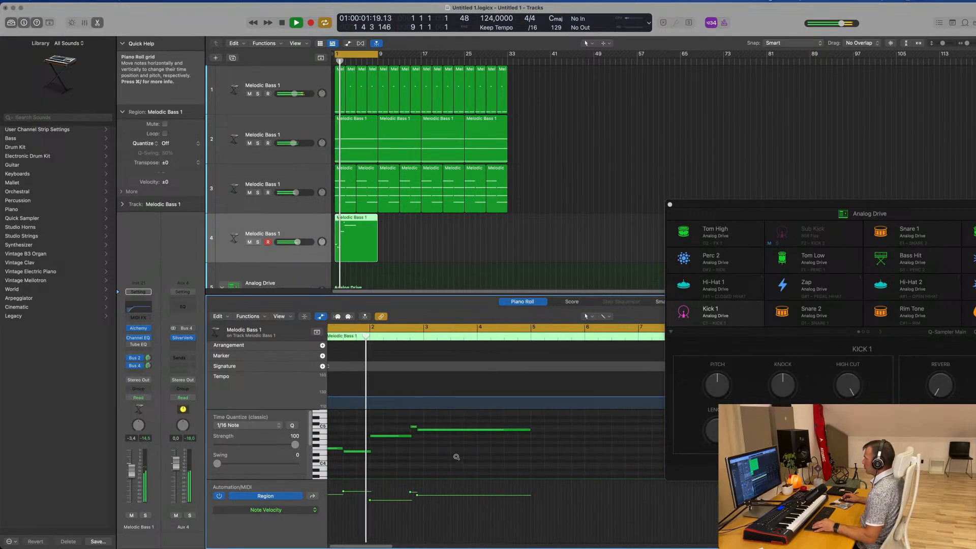
scroll(455, 457, down, 1)
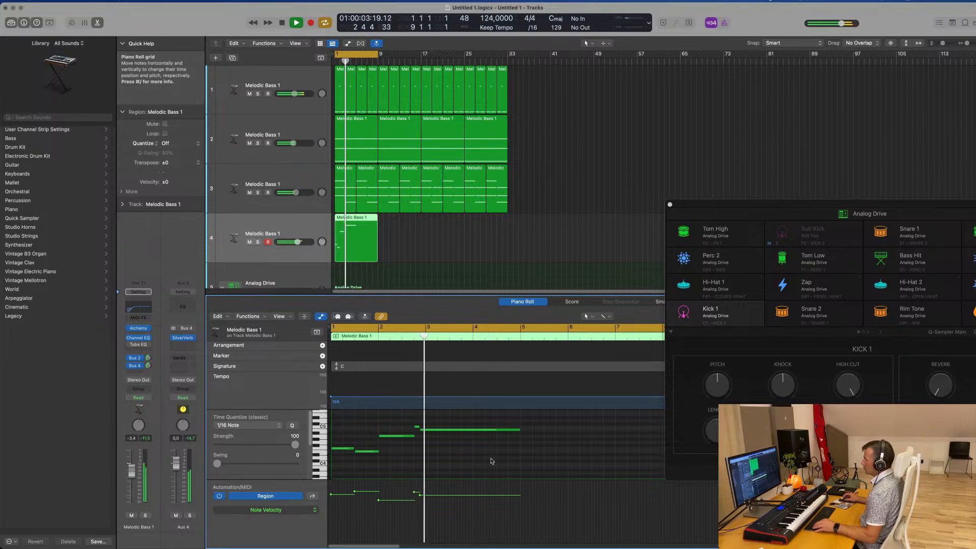
scroll(496, 460, down, 2)
scroll(501, 460, down, 3)
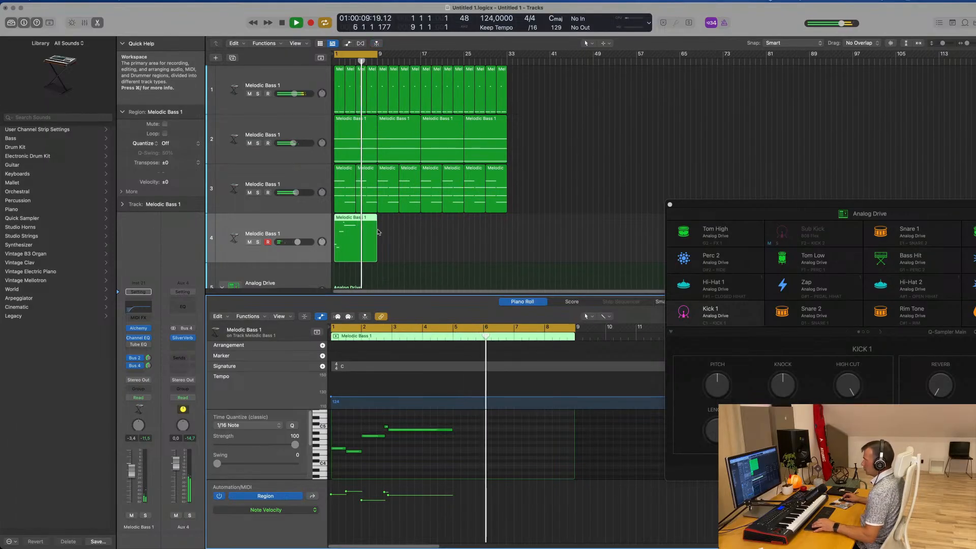
Split the lead region at bar 5, remove its empty second half, and repeat the four-bar region up to bar 33.
click(357, 219)
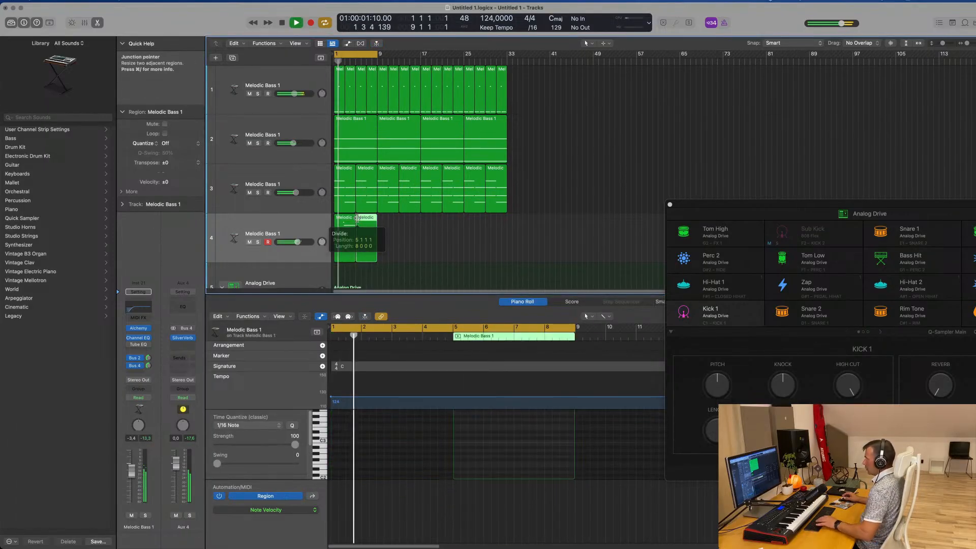
key(space)
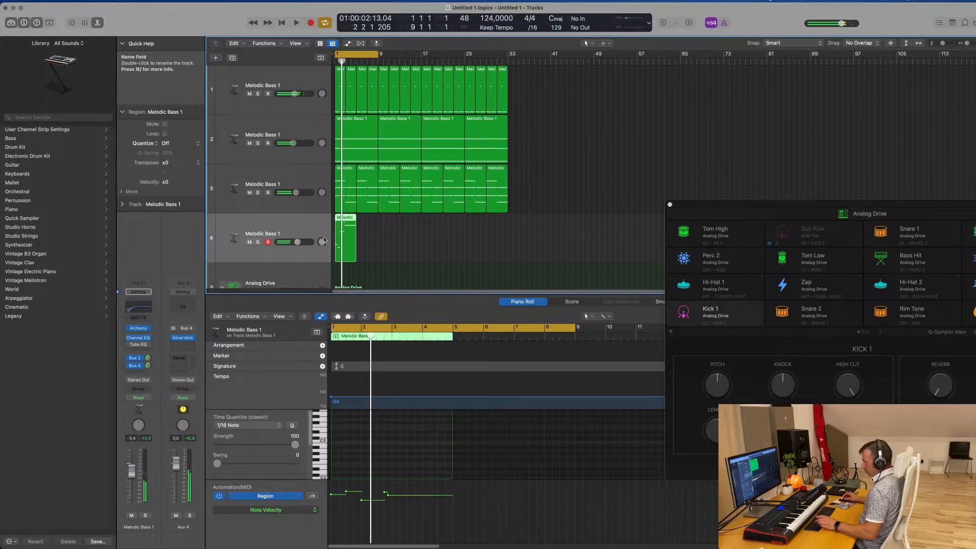
key(super+r)
key(super+r)
key(super+r)
key(super+r)
key(super+r)
key(super+r)
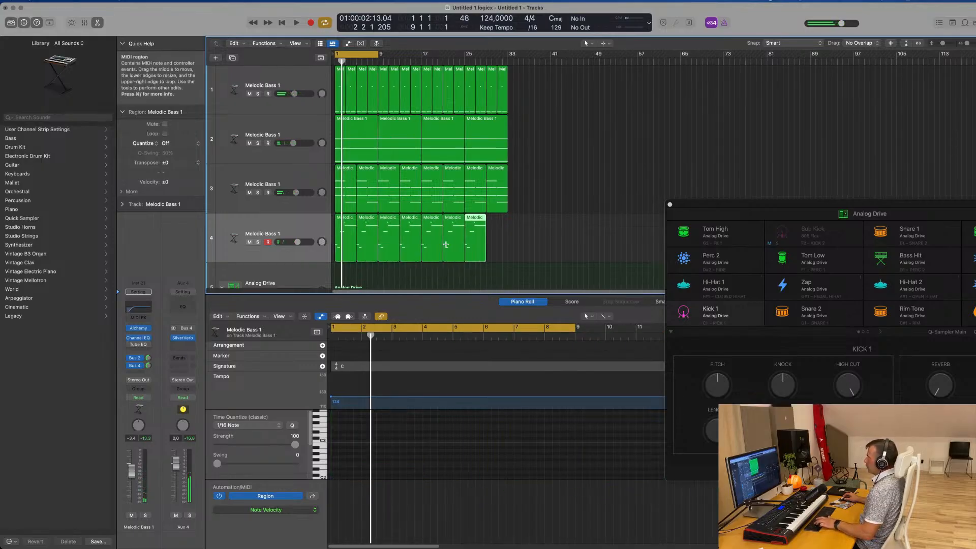
click(287, 226)
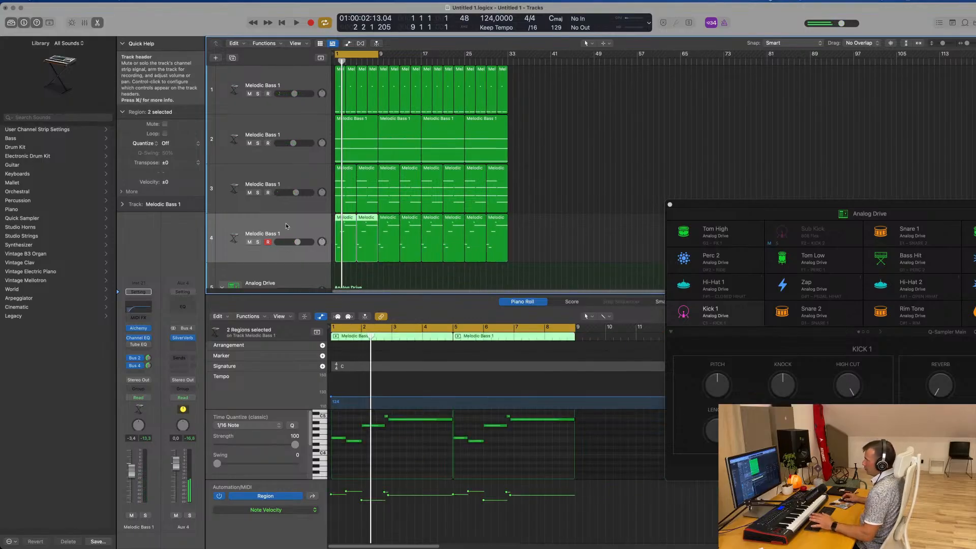
Play from the start, audition Alchemy's Muffled, LFO and Dissonant Attack snapshots on the lead, and raise the track's volume to -1.5 dB.
key(Return)
key(space)
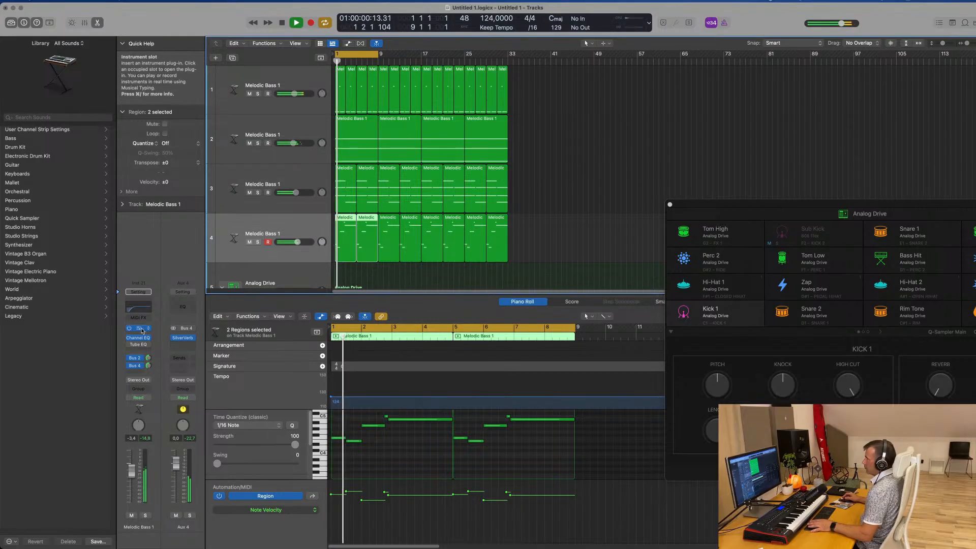
click(142, 330)
drag(679, 71, 700, 94)
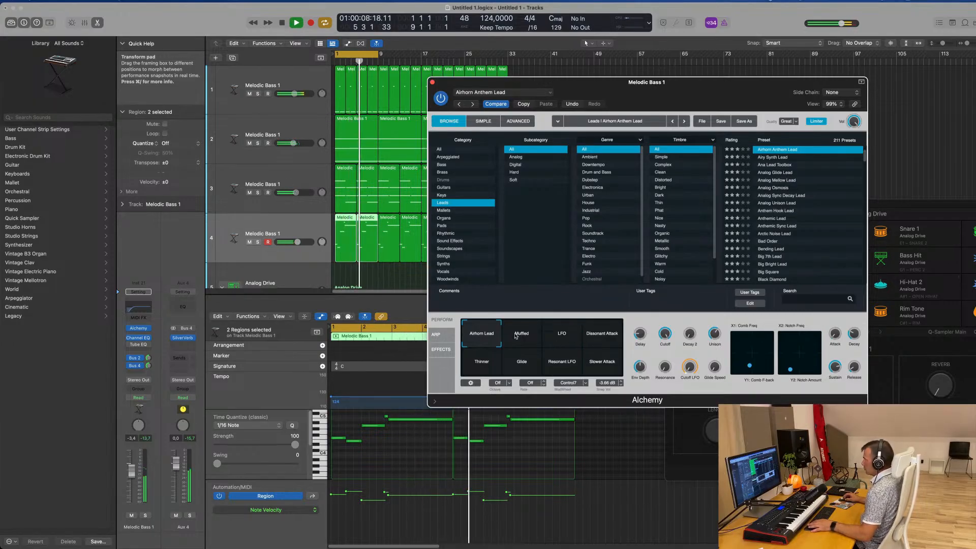
click(517, 336)
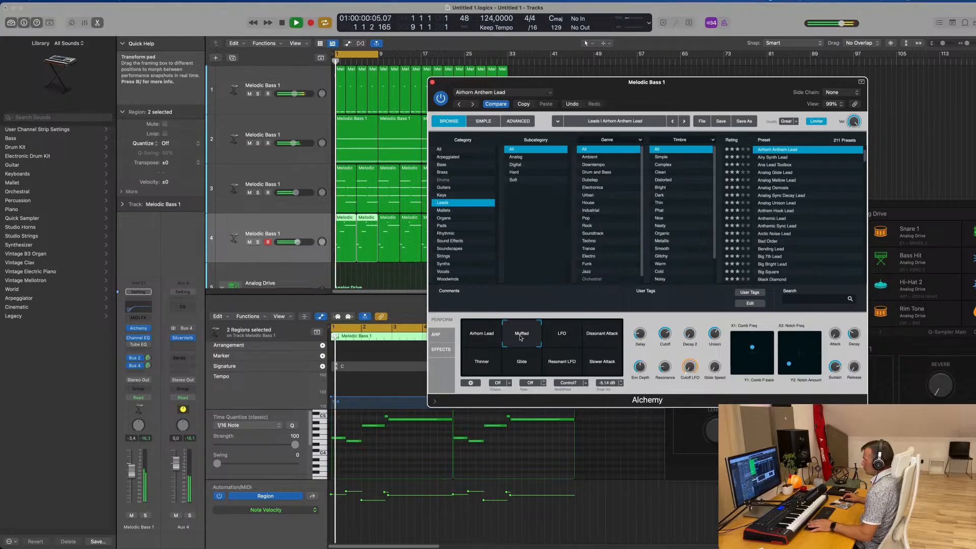
click(561, 333)
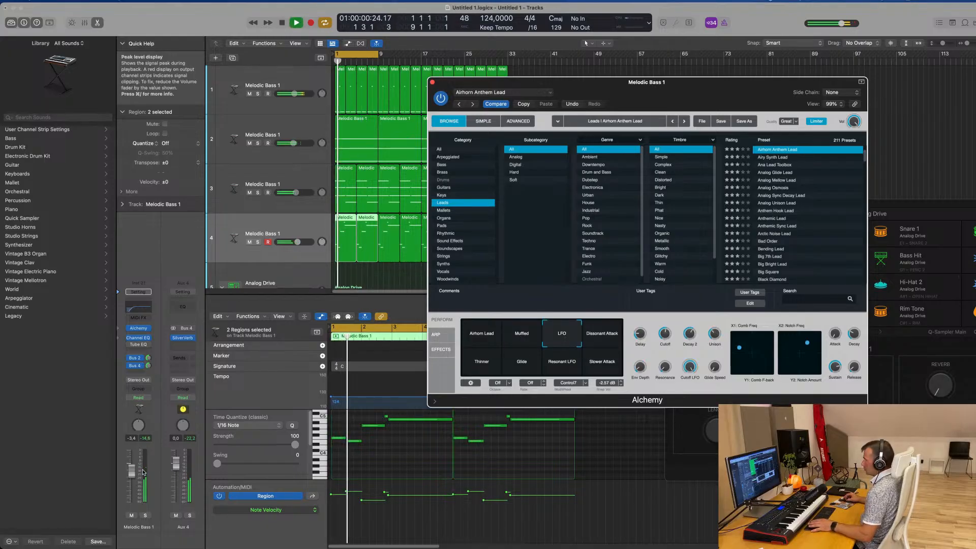
drag(297, 242, 300, 242)
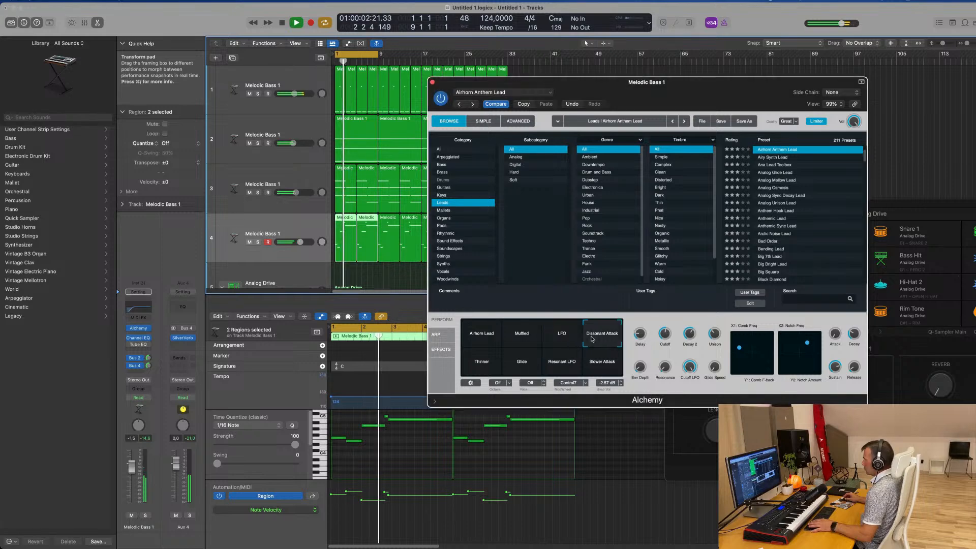
Audition the Thinner, Glide, Resonant LFO and Slower Attack snapshots and return the transform pad to Airhorn Lead.
click(482, 366)
key(space)
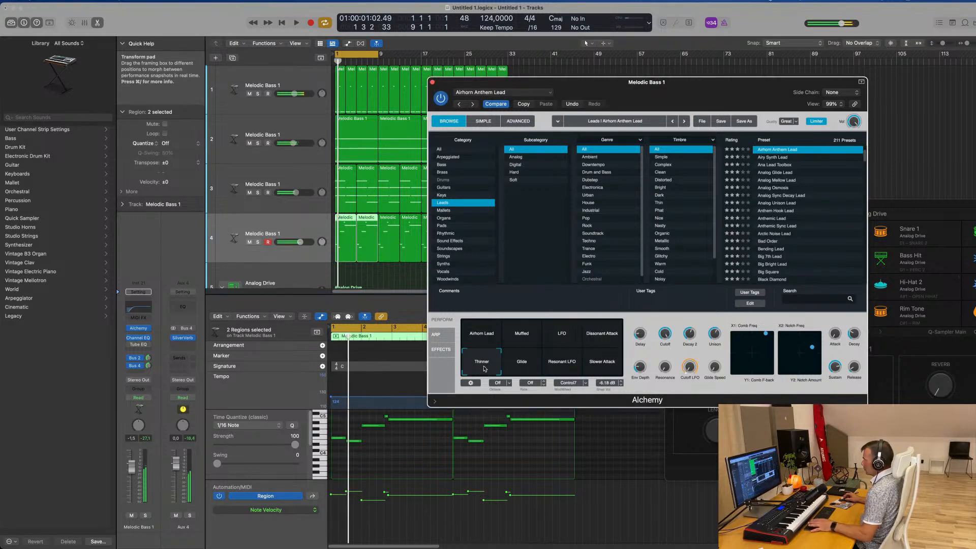
click(523, 367)
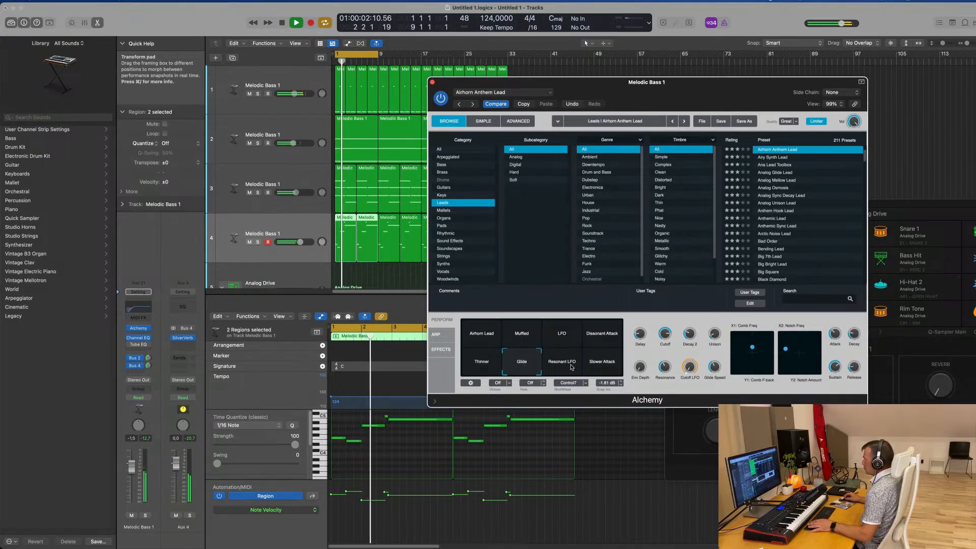
click(573, 366)
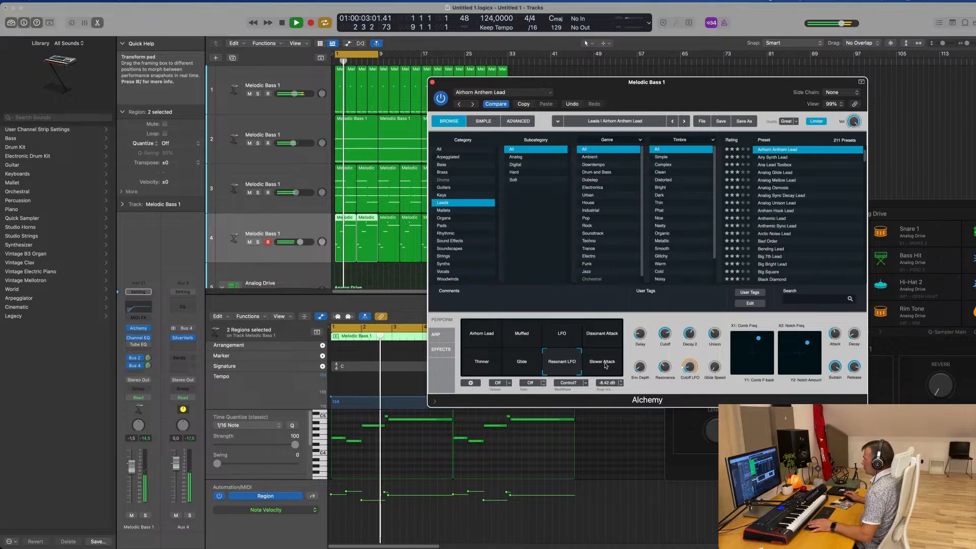
click(605, 366)
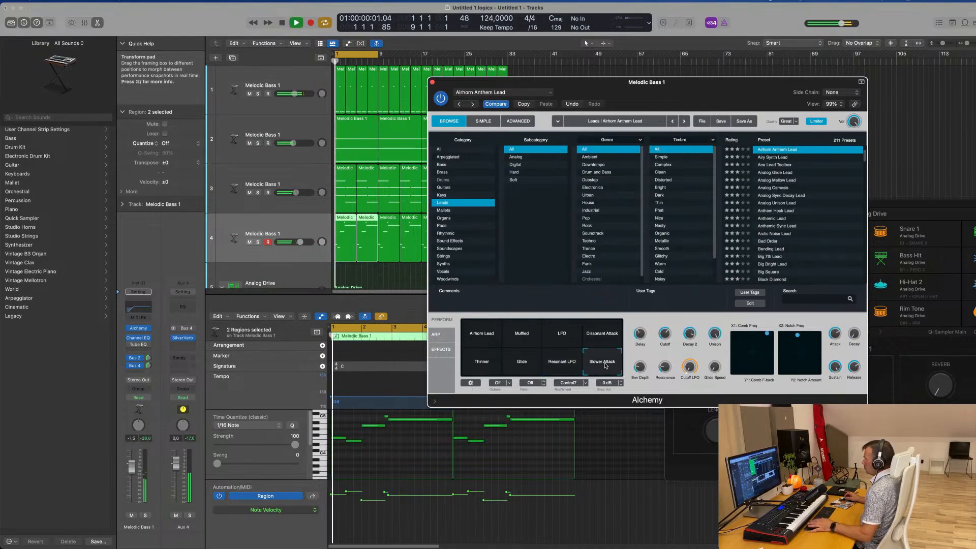
click(497, 348)
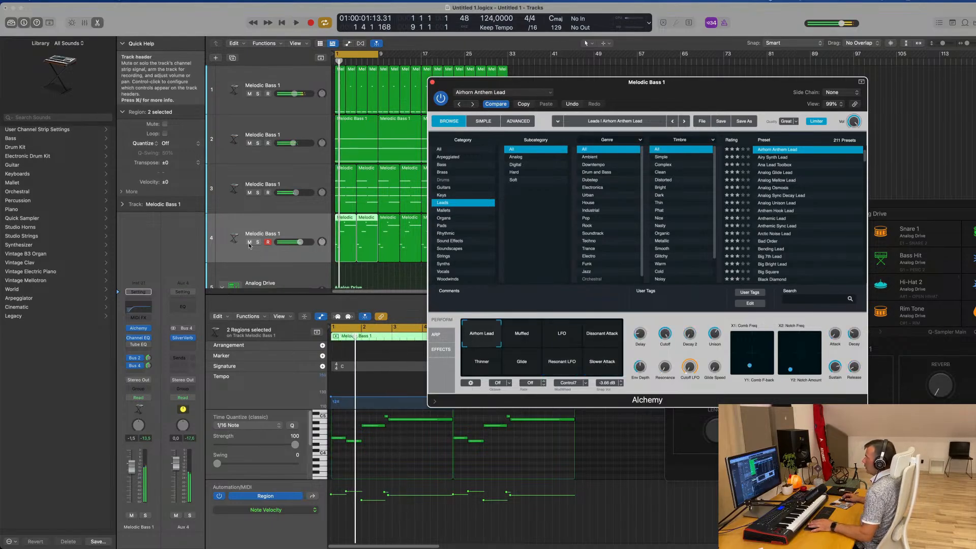
Duplicate the lead track and copy all eight of its regions onto the new track at the same bar positions.
click(304, 225)
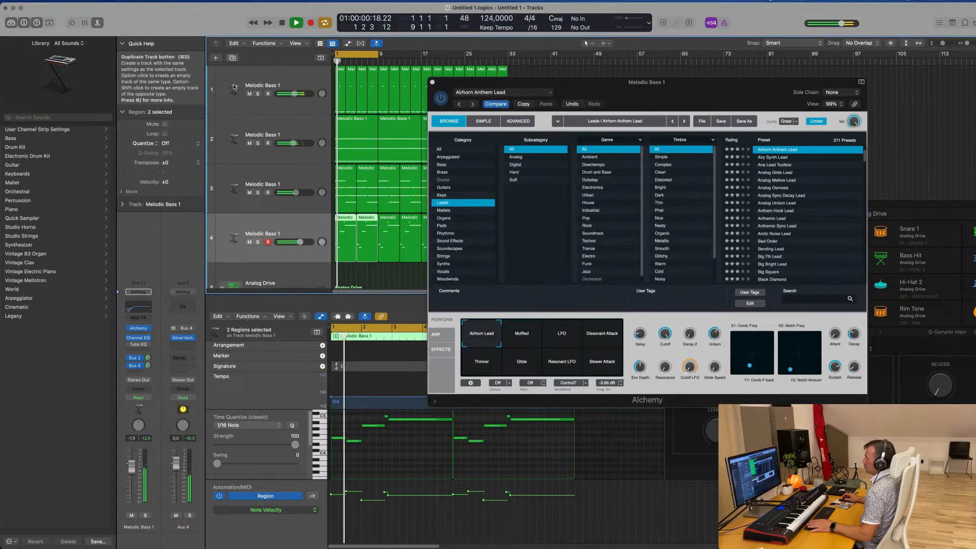
click(232, 58)
drag(626, 81, 867, 100)
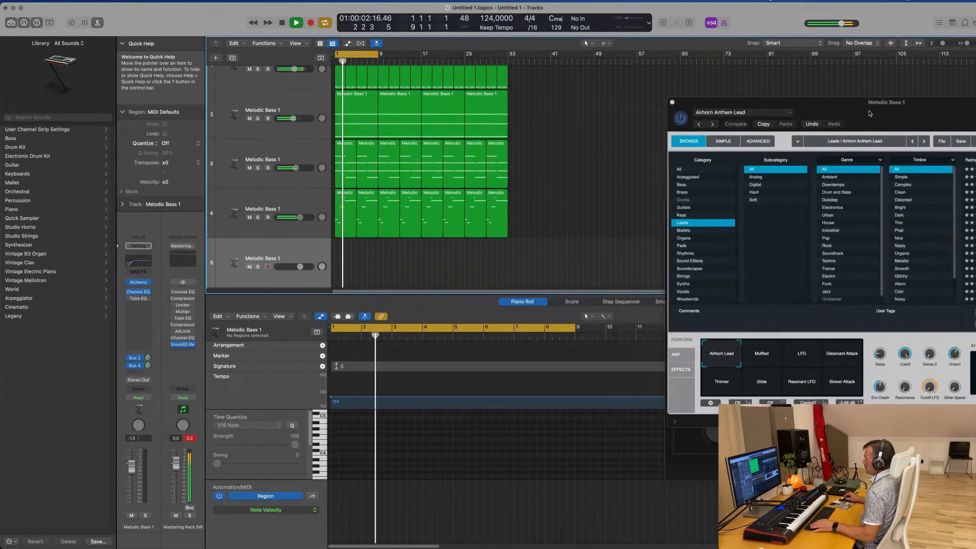
click(341, 195)
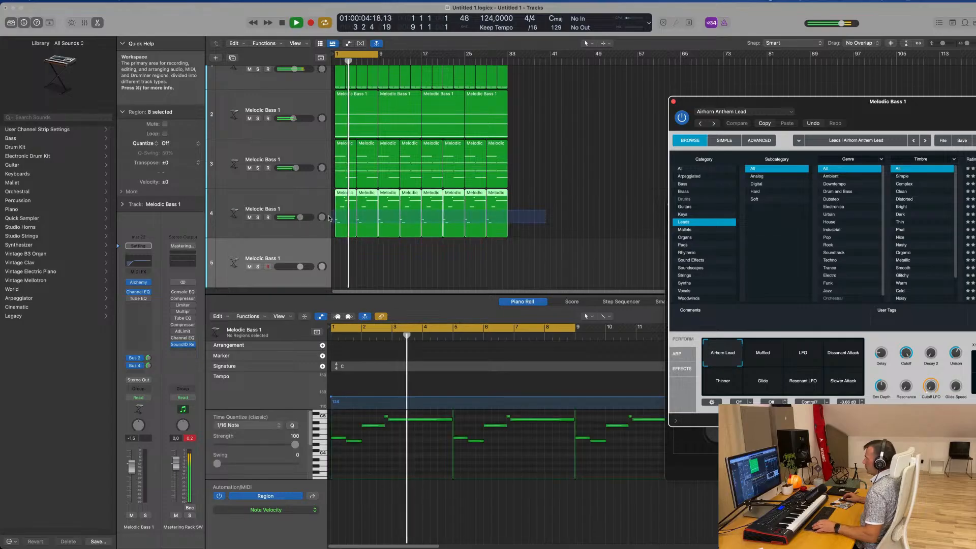
drag(341, 195, 340, 258)
key(space)
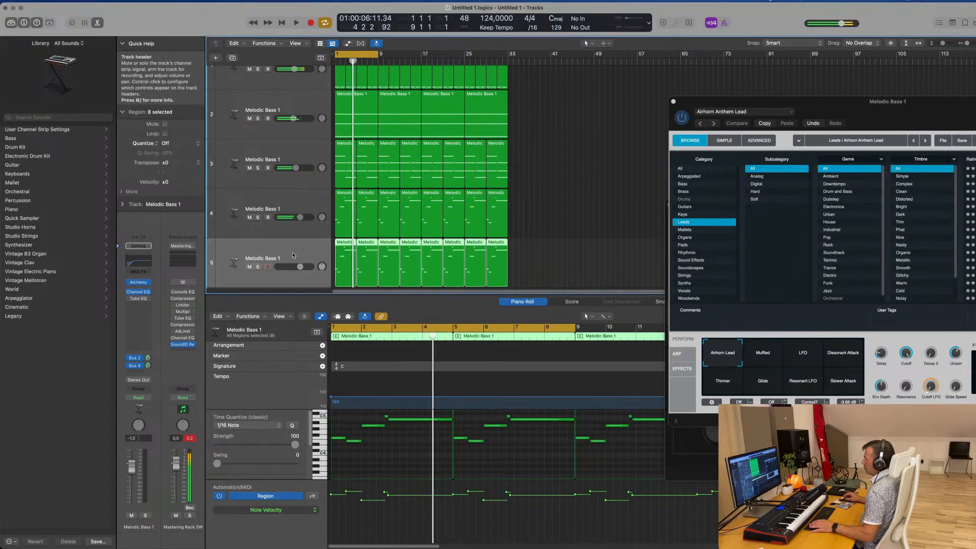
Play from the start and set the Alchemy transform pad on the duplicated lead track to Resonant LFO.
click(287, 253)
key(space)
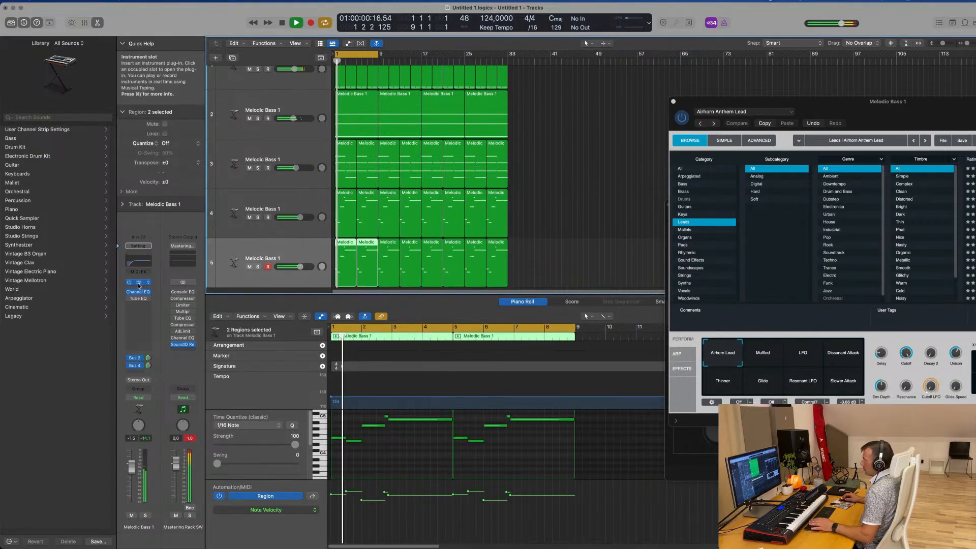
click(139, 285)
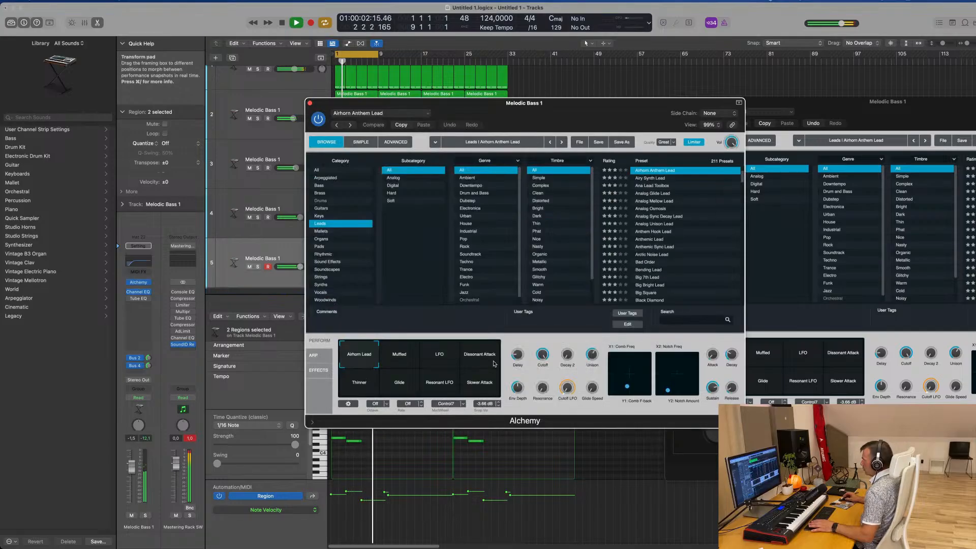
click(438, 381)
drag(558, 104, 806, 130)
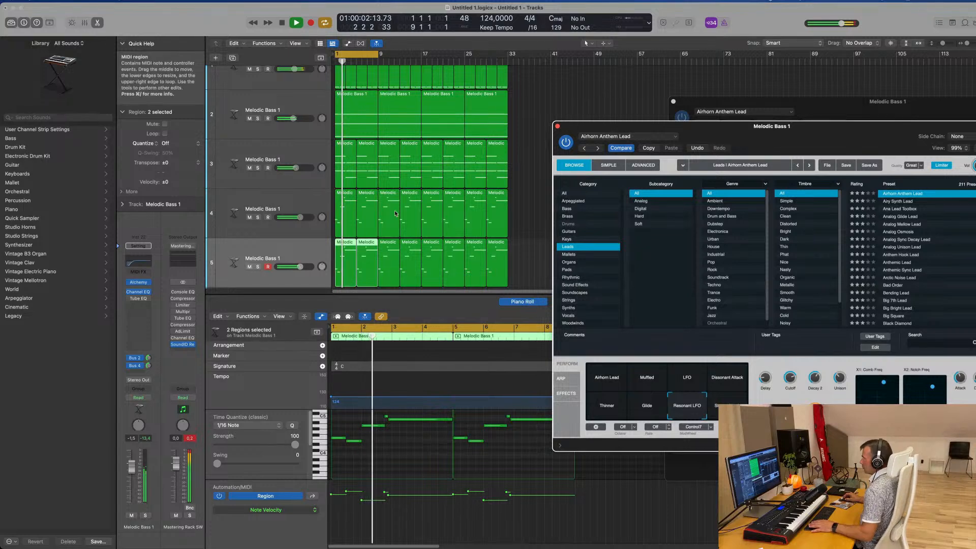
Balance the layered leads during playback, lowering the original lead to -4.0 dB and the duplicate to about -6.6 dB.
click(315, 207)
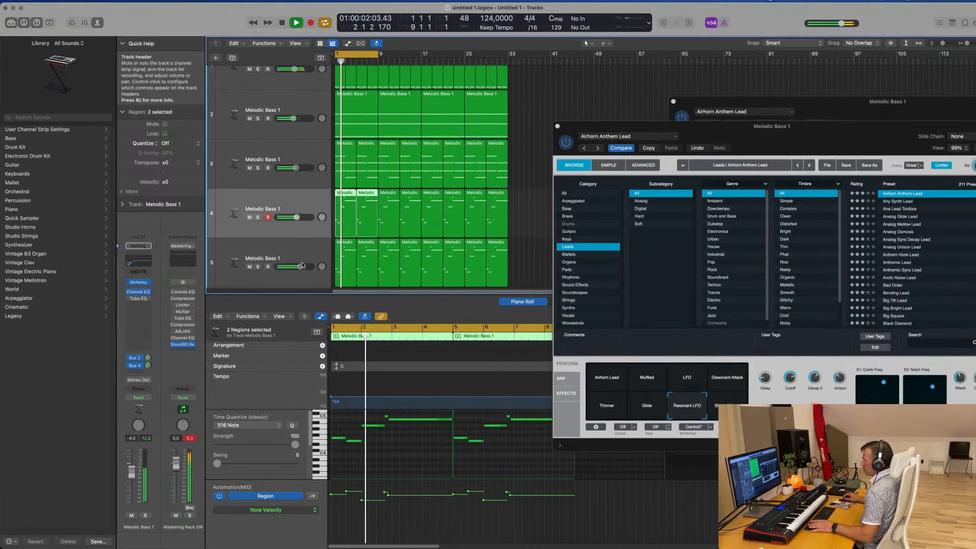
key(Down)
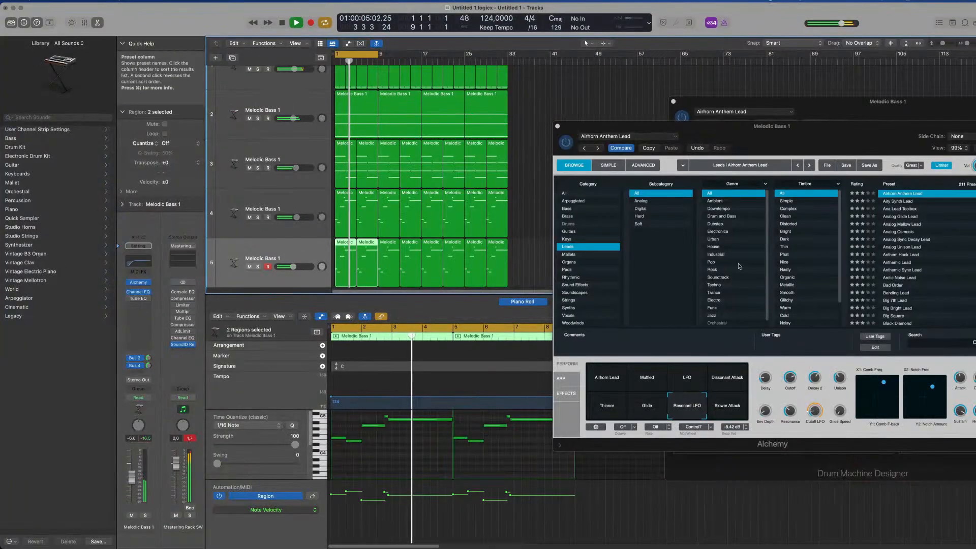
click(588, 112)
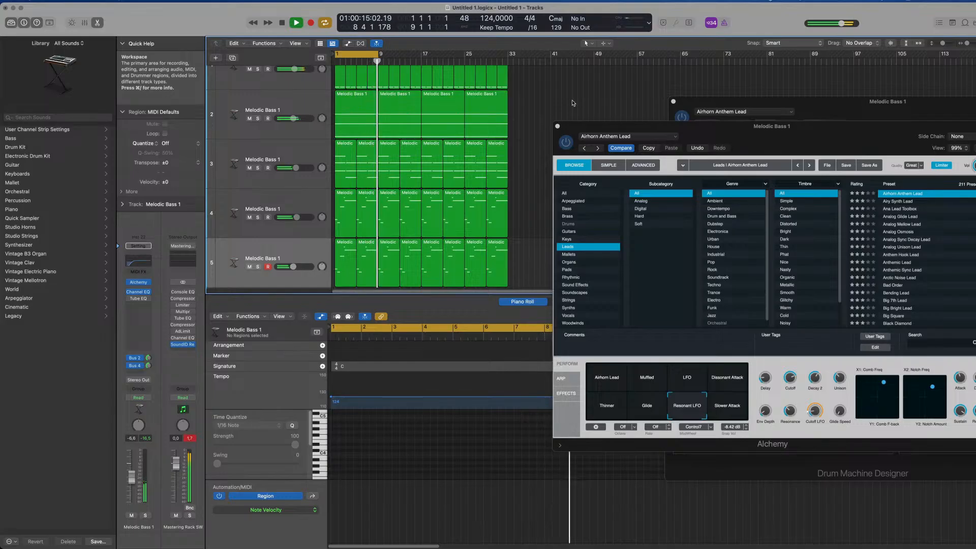
Listen to the groove while reviewing the drum tracks and the Sub Kick - 808 Flex regions, and stop playback.
scroll(573, 103, down, 6)
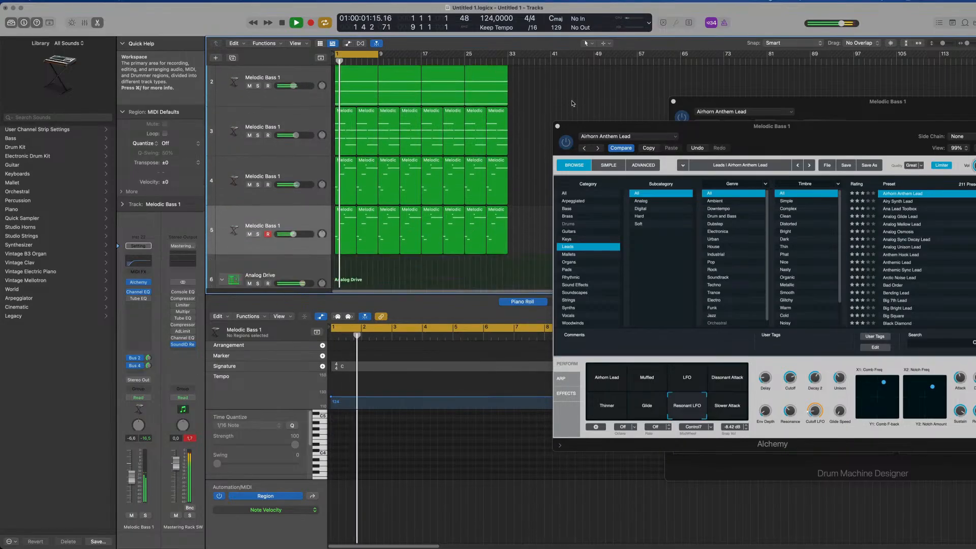
scroll(548, 110, down, 1)
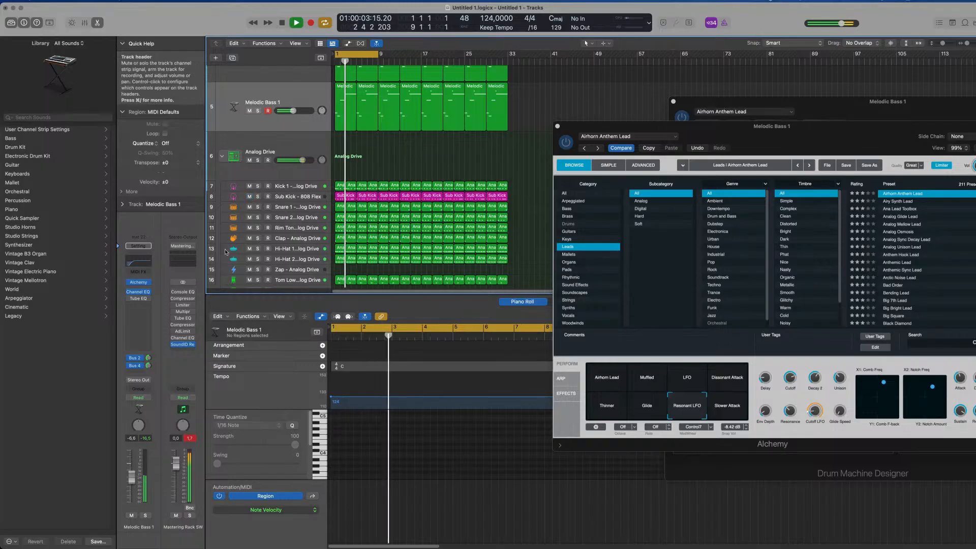
click(313, 198)
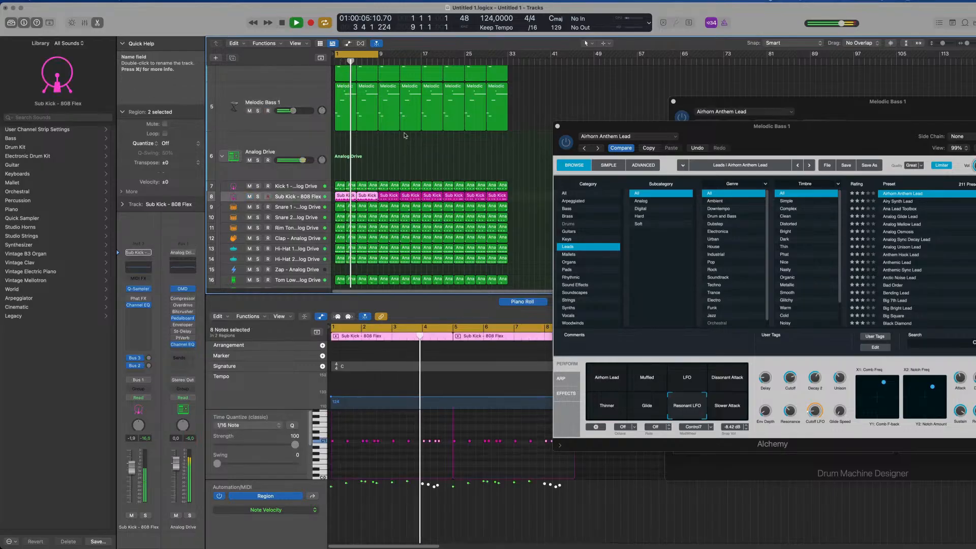
click(519, 150)
scroll(523, 151, up, 8)
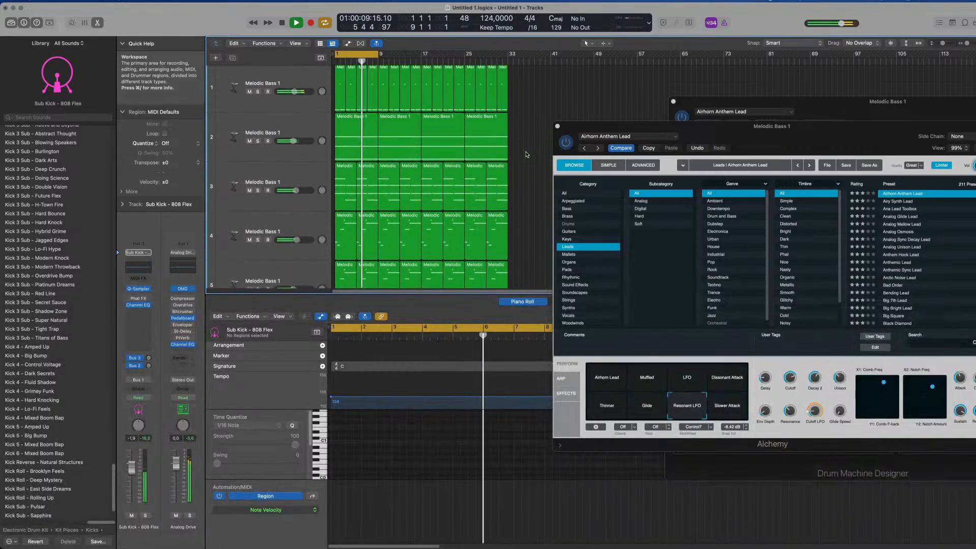
key(space)
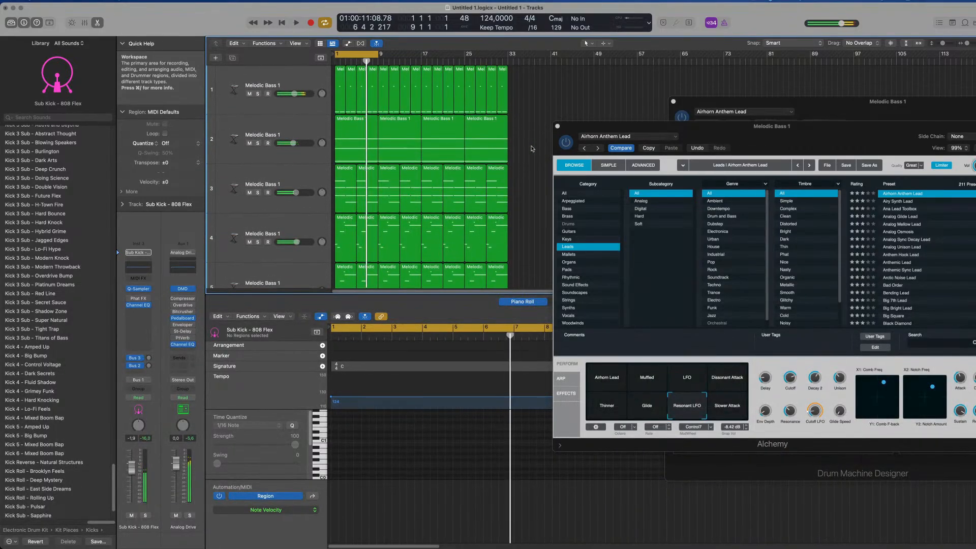